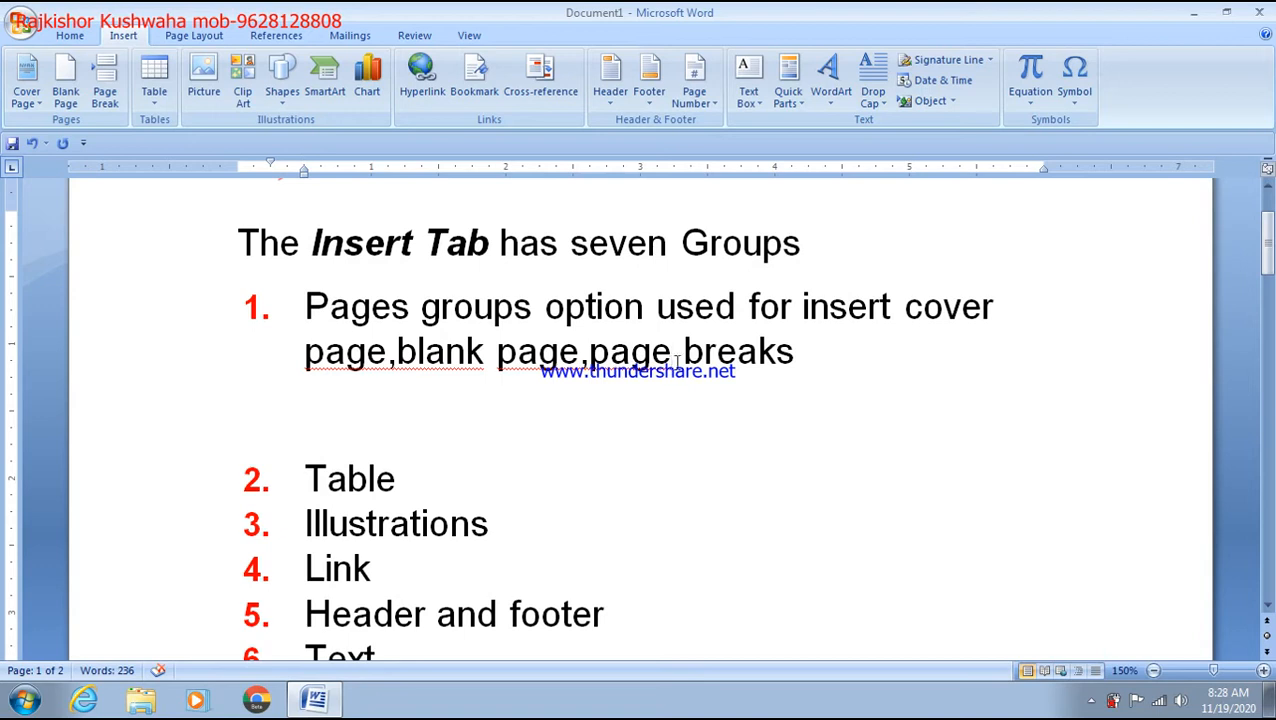
Step: Fix the spacing to 'page, page breaks', add an empty list item 2, and start a new blank document
right_click(632, 358)
left_click(645, 385)
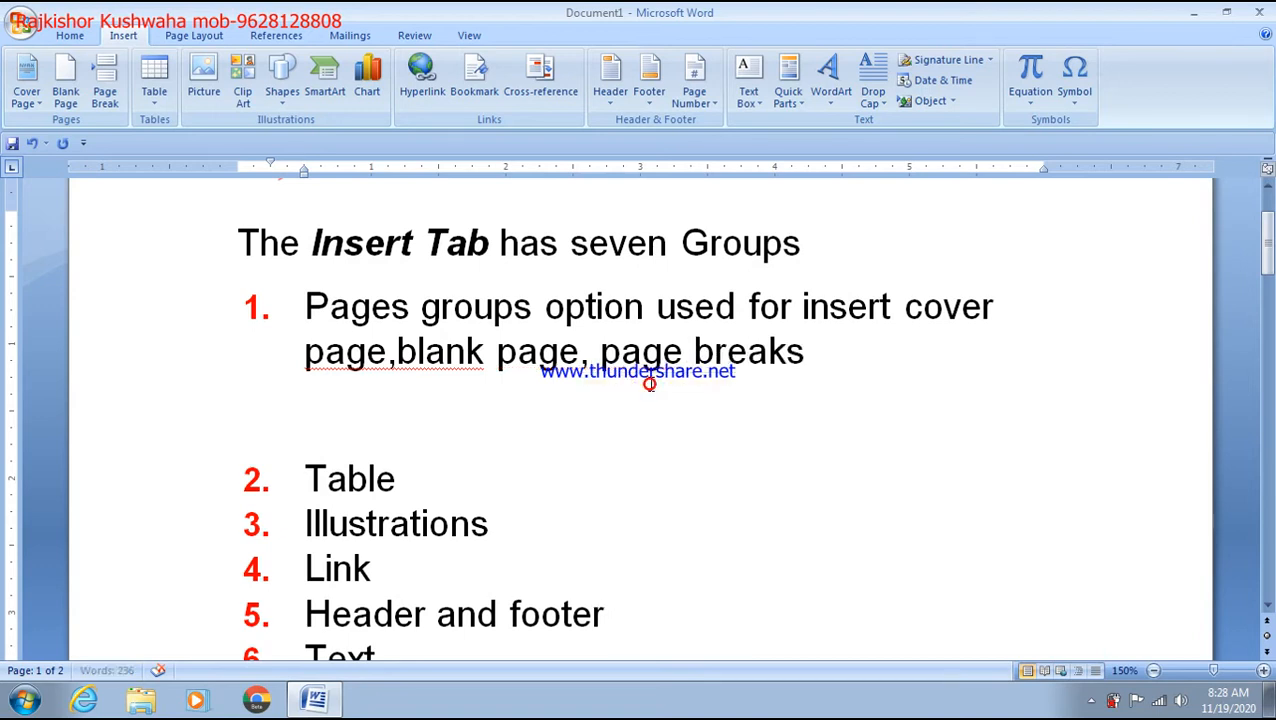
left_click(822, 368)
key("Return")
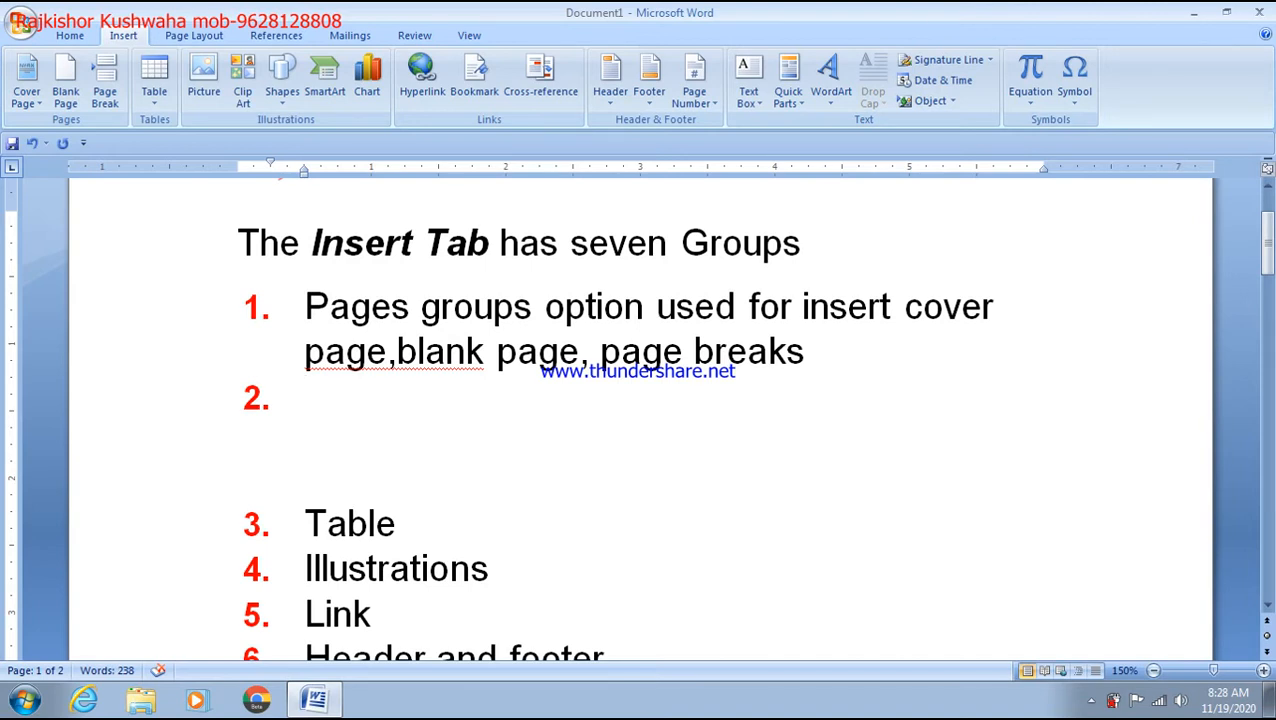
key("ctrl+n")
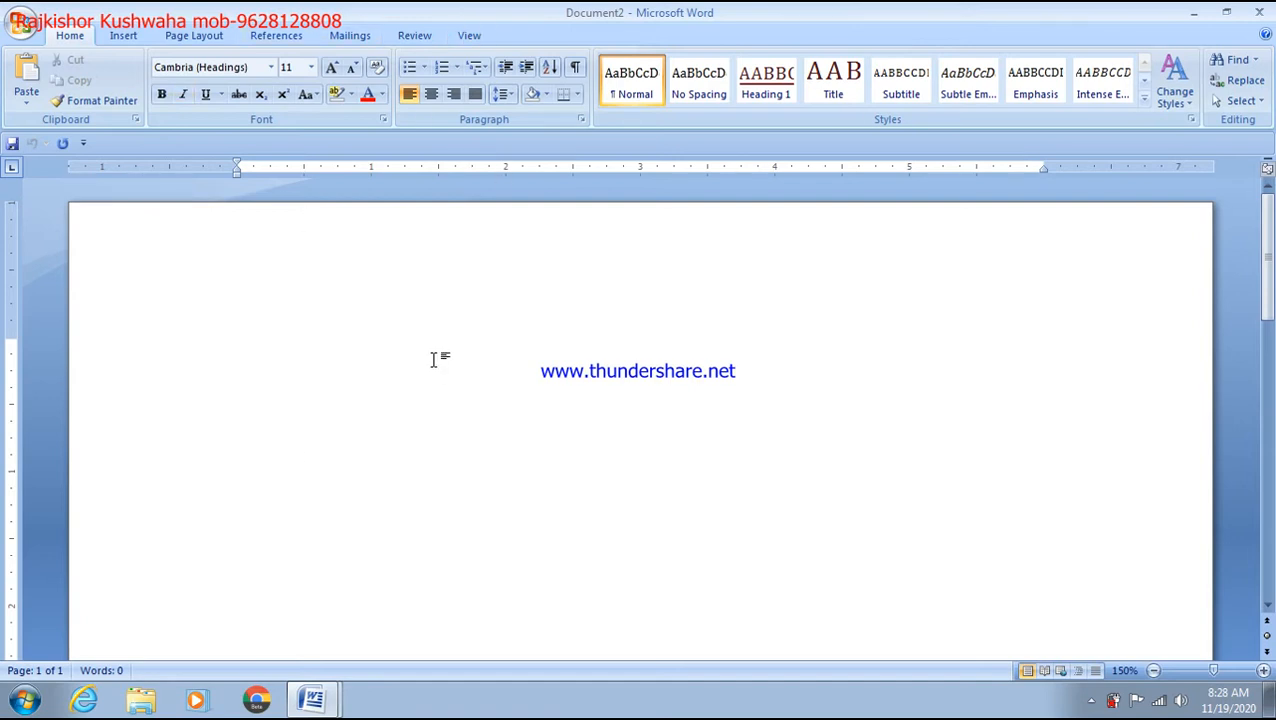
Step: Scroll the Insert > Cover Page built-in gallery down to the Tiles design
left_click(123, 36)
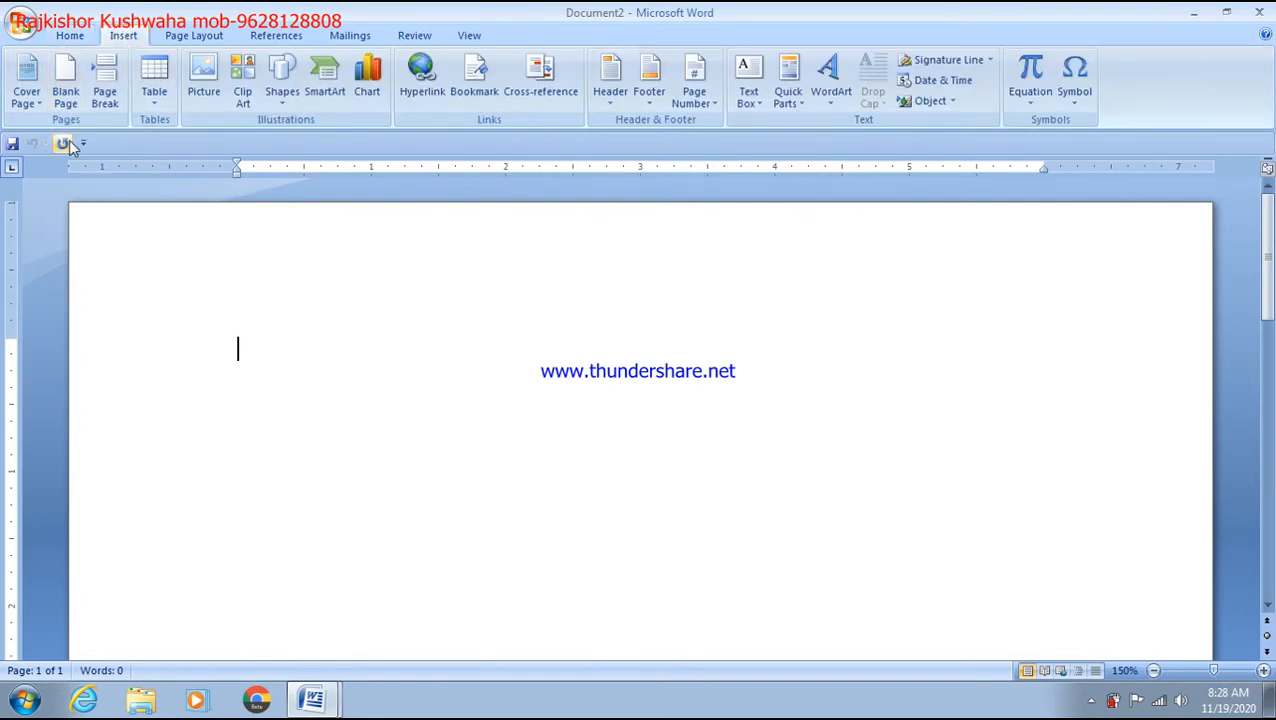
left_click(30, 100)
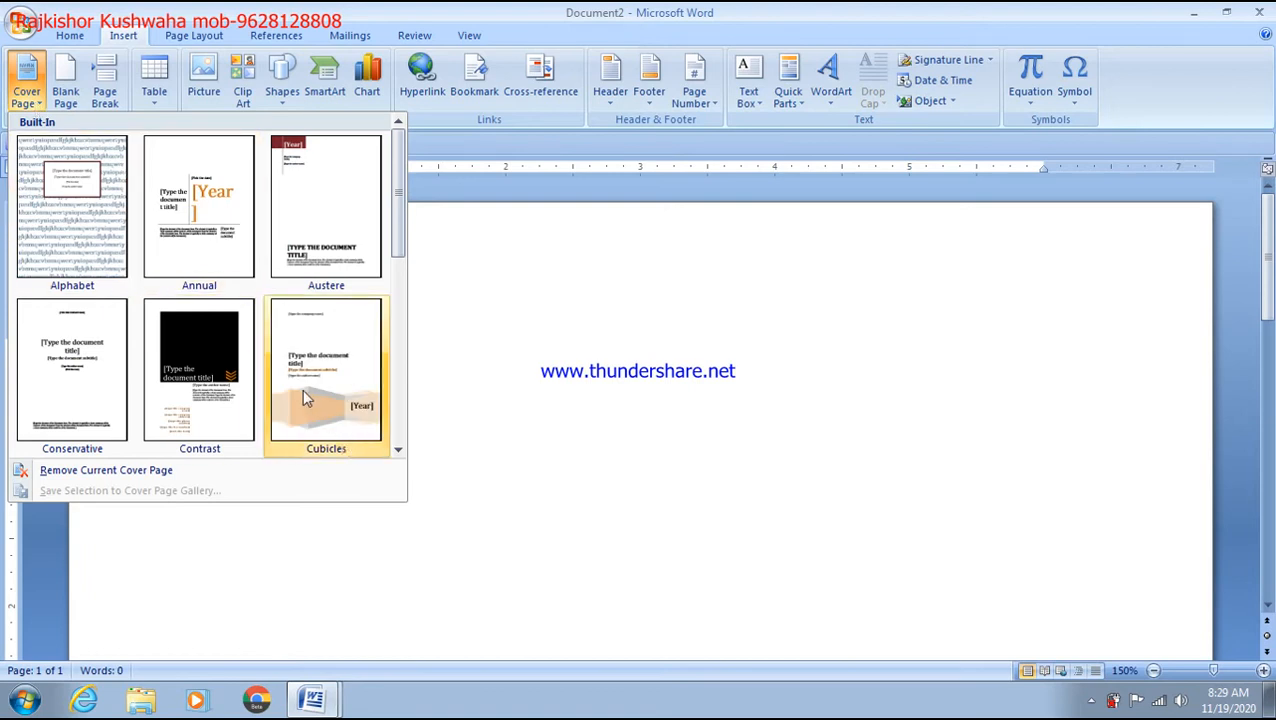
scroll(305, 397, "down", 3)
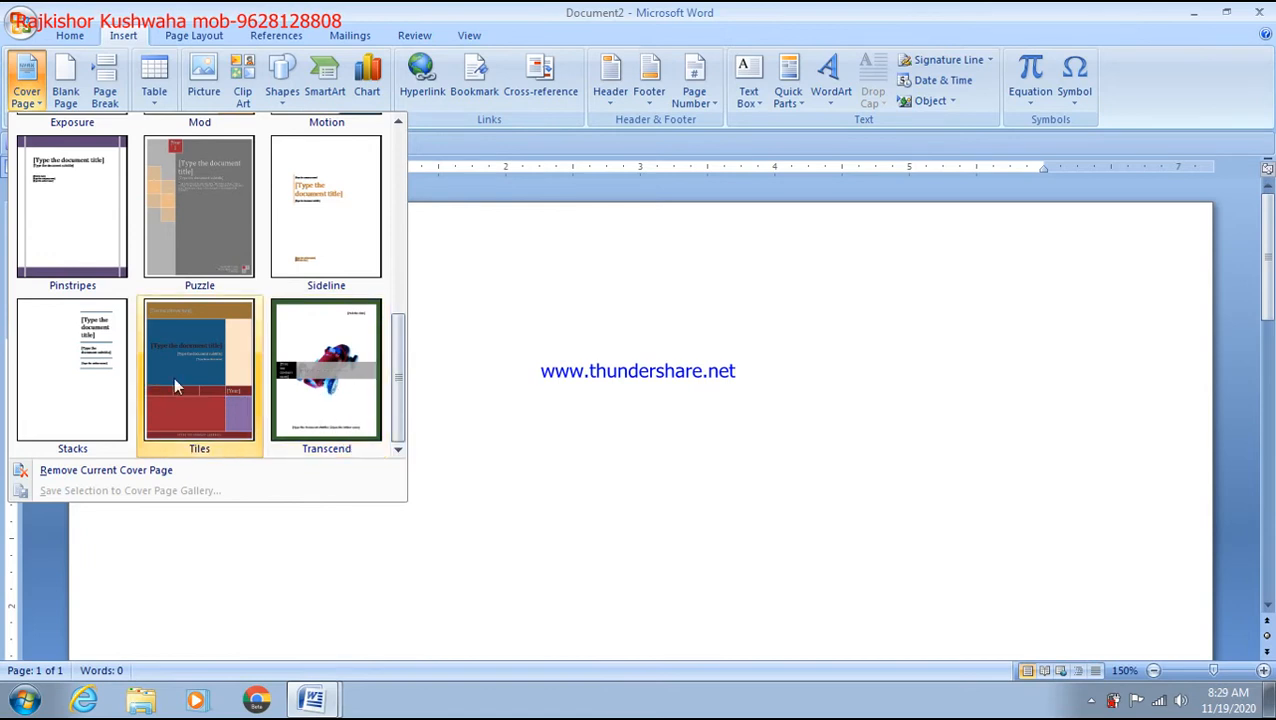
scroll(208, 359, "up", 5)
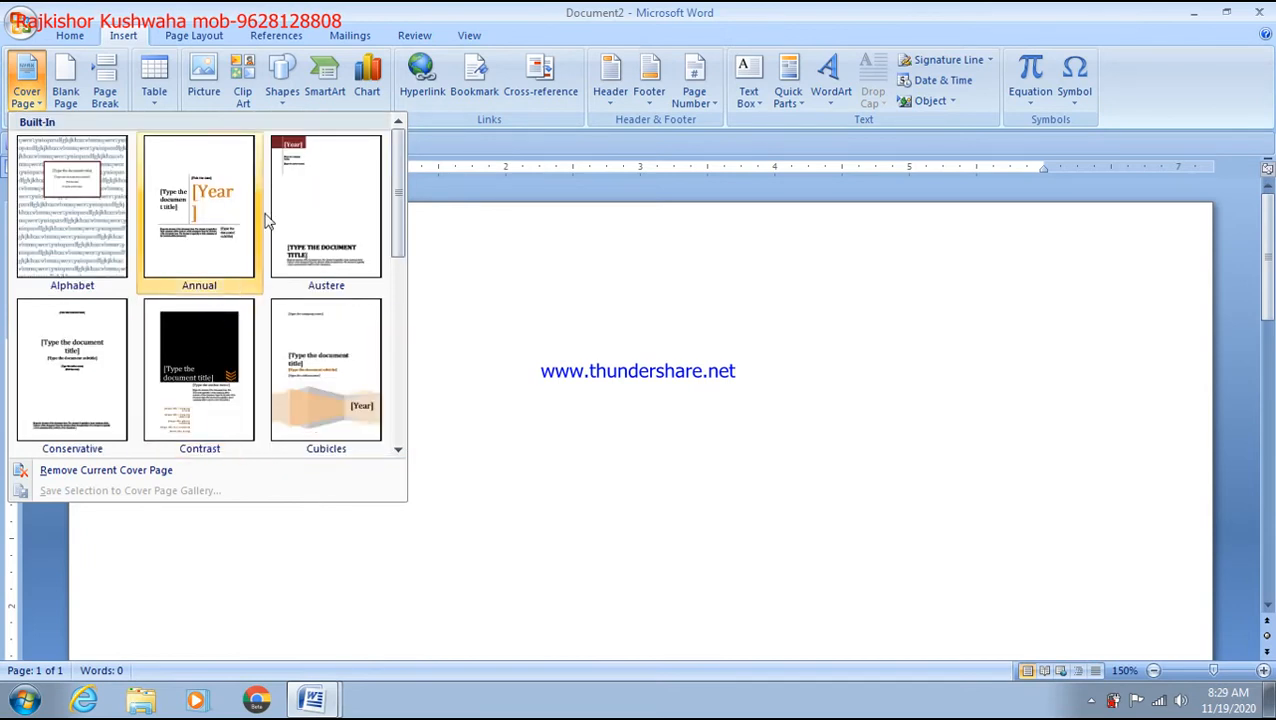
scroll(268, 216, "down", 5)
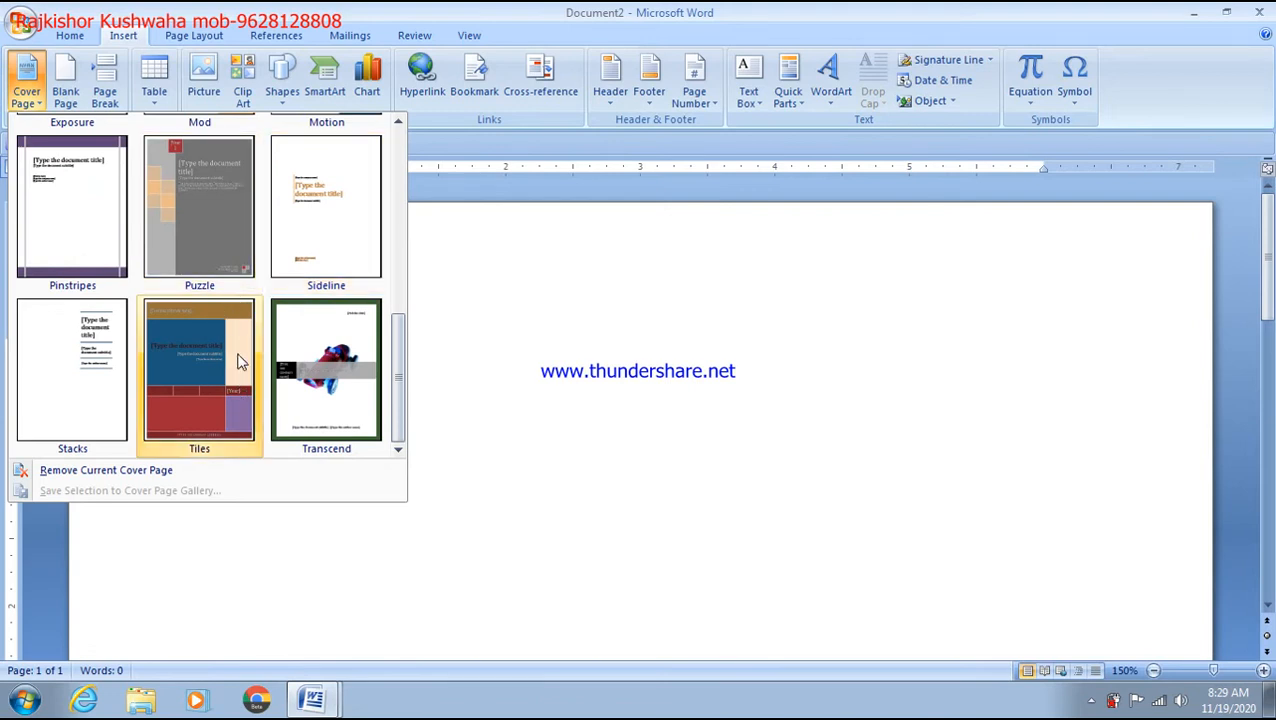
scroll(245, 218, "up", 5)
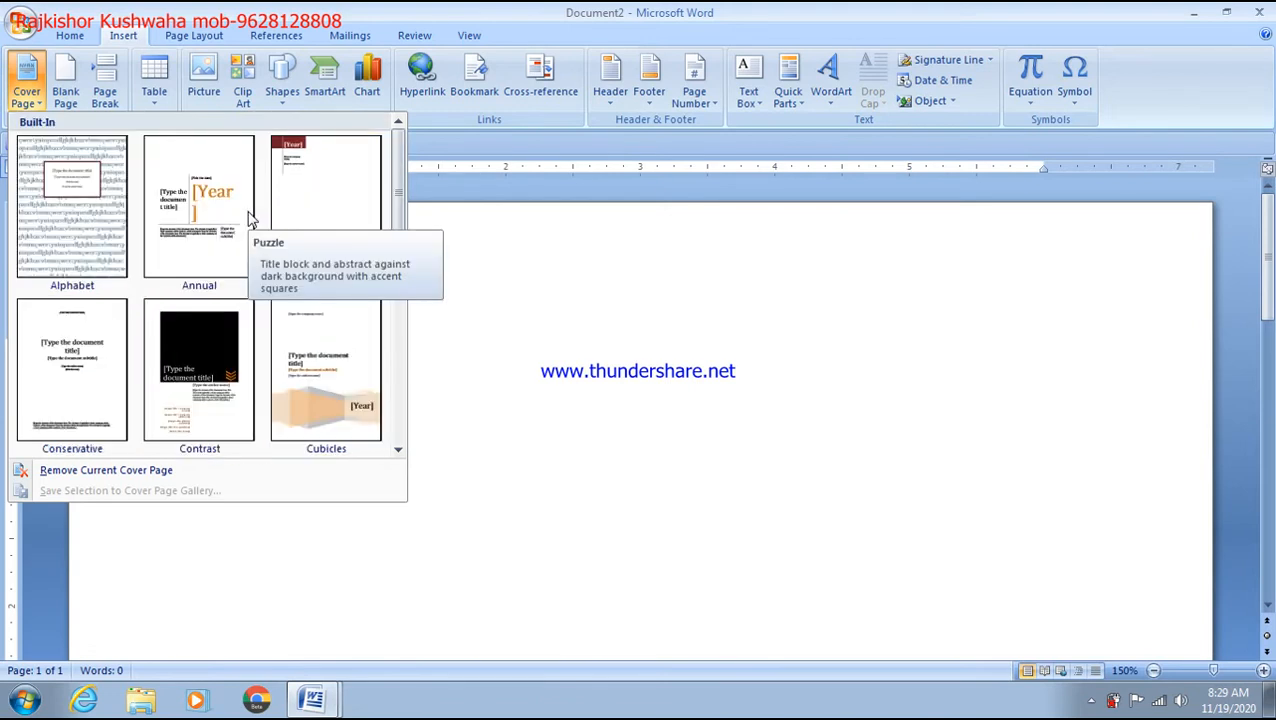
scroll(222, 258, "down", 5)
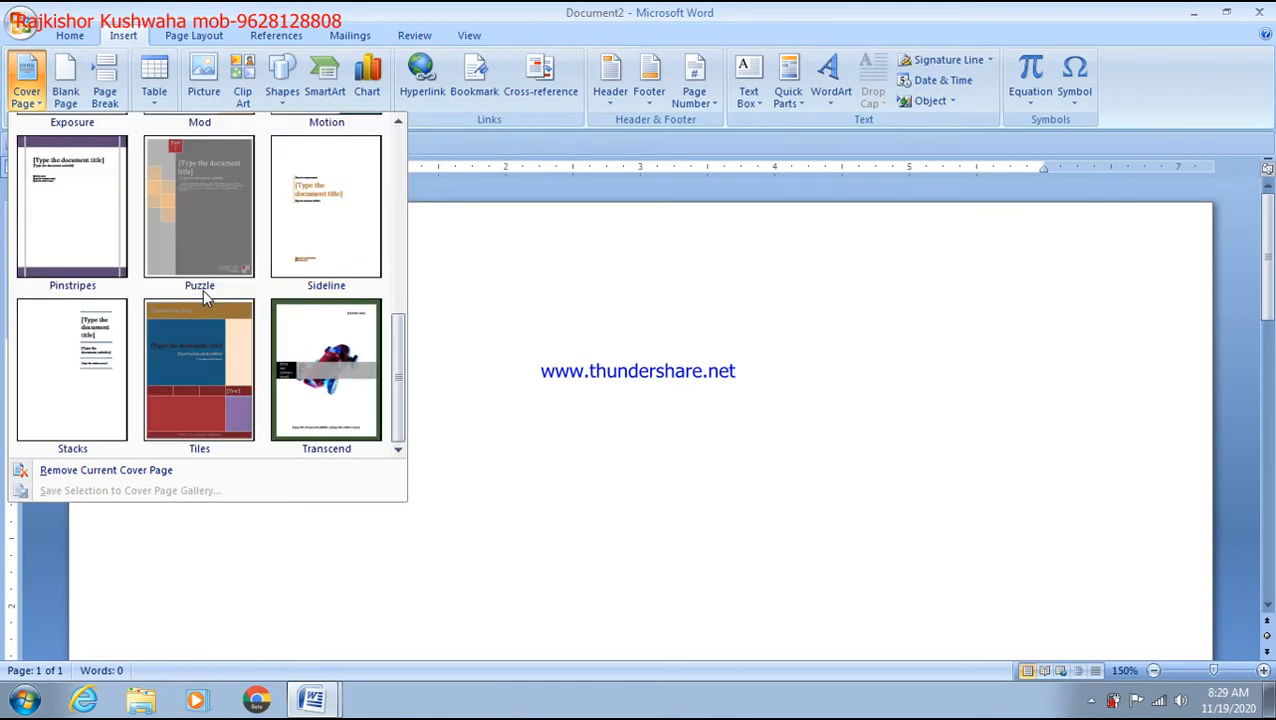
Step: Insert the Tiles cover page and enter an enlarged 'CCC' in the Company field
left_click(233, 355)
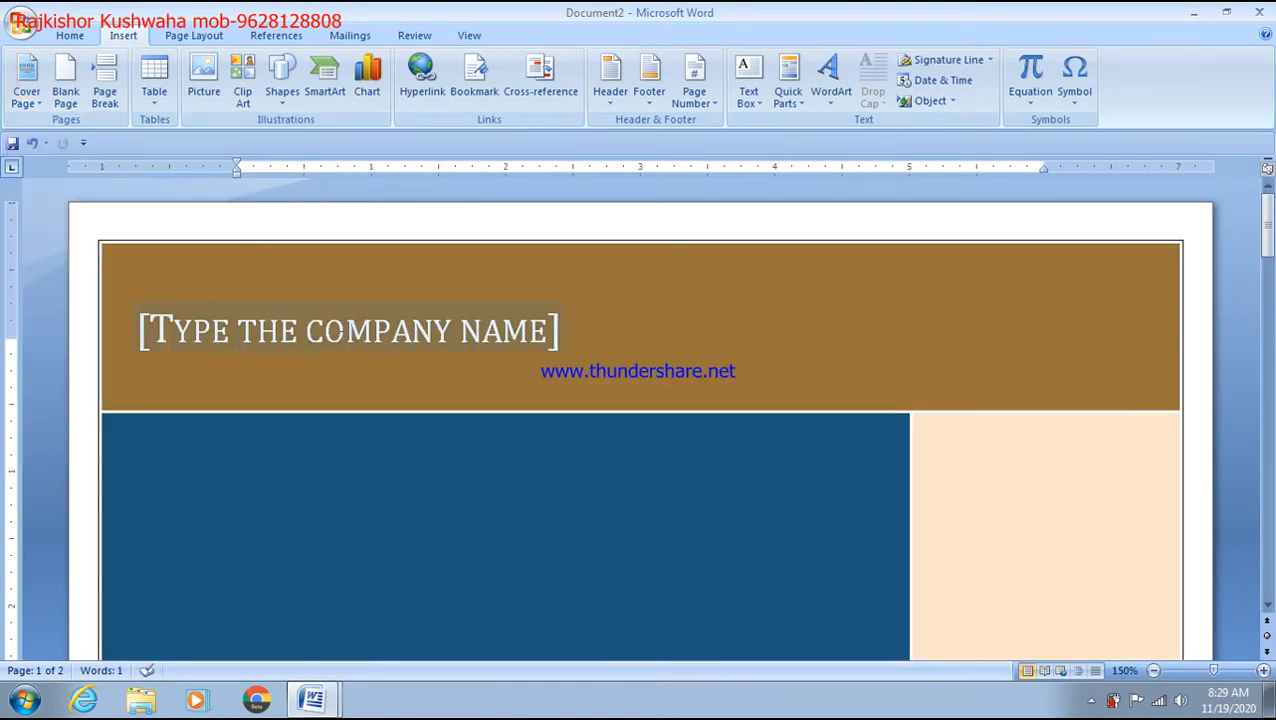
left_click(238, 338)
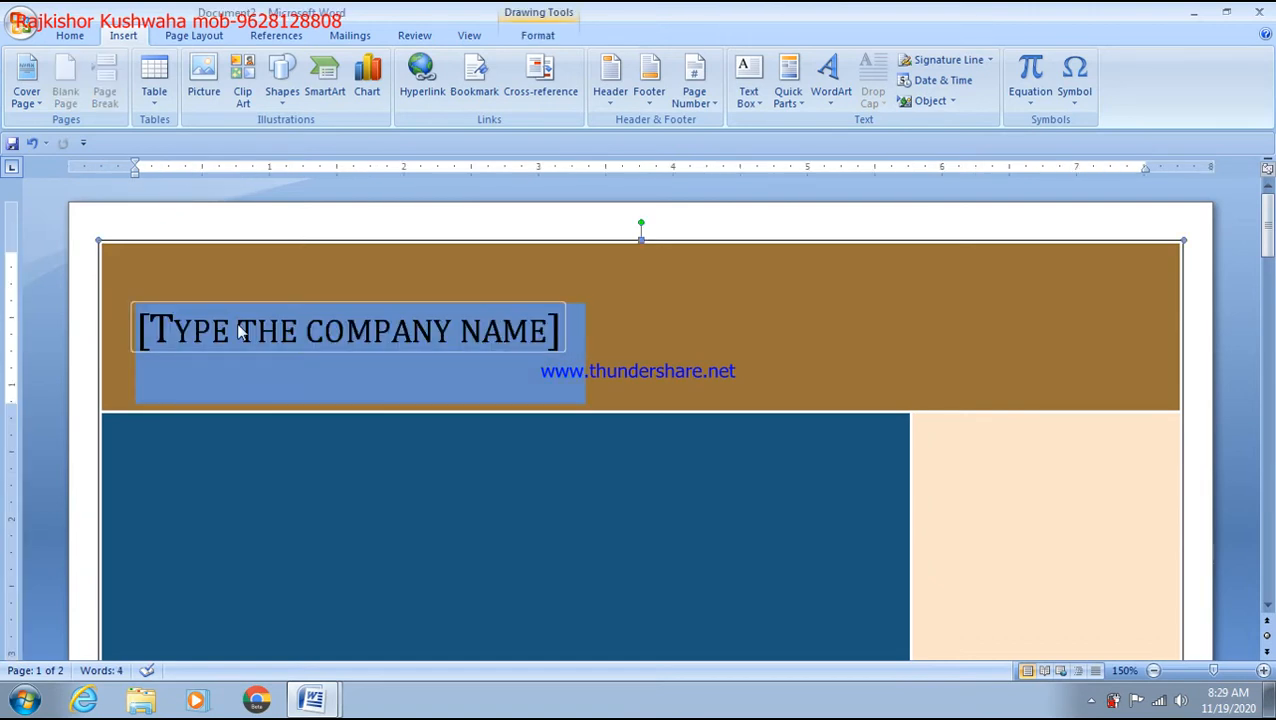
type("CCC")
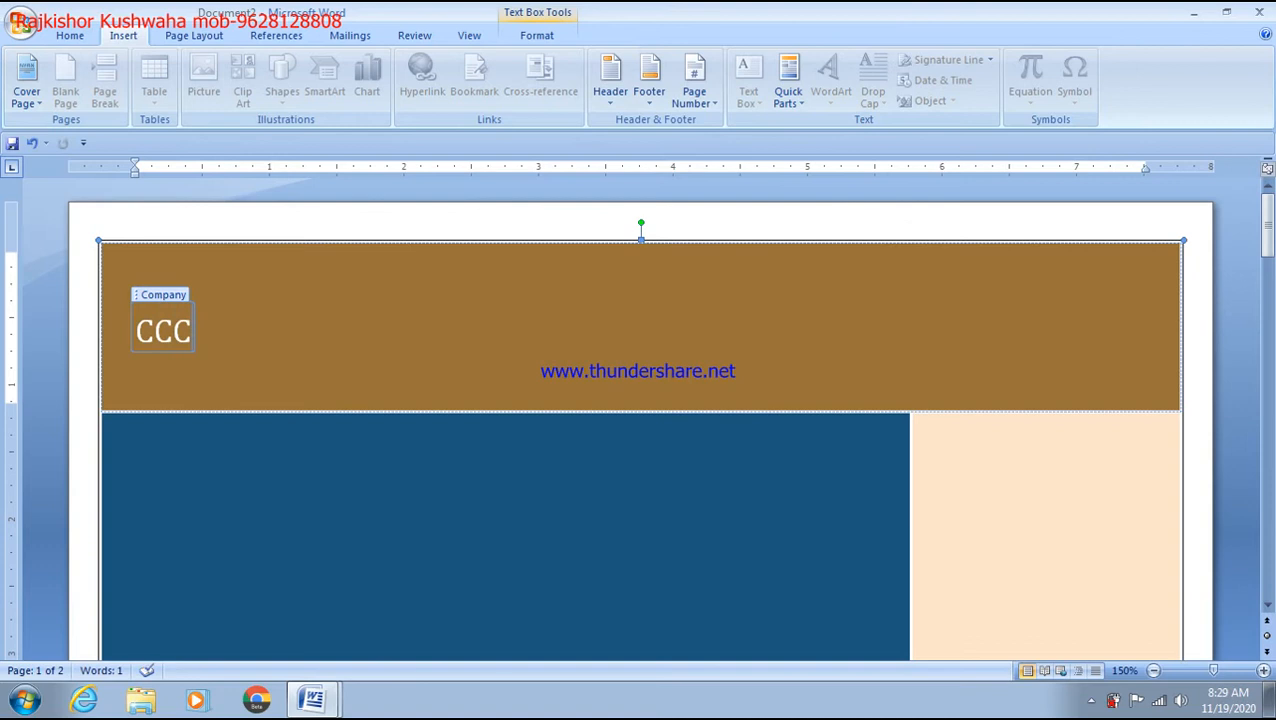
key("ctrl+a")
key("ctrl+shift+period")
key("ctrl+shift+period")
key("ctrl+shift+period")
key("ctrl+shift+period")
key("ctrl+shift+period")
key("ctrl+shift+period")
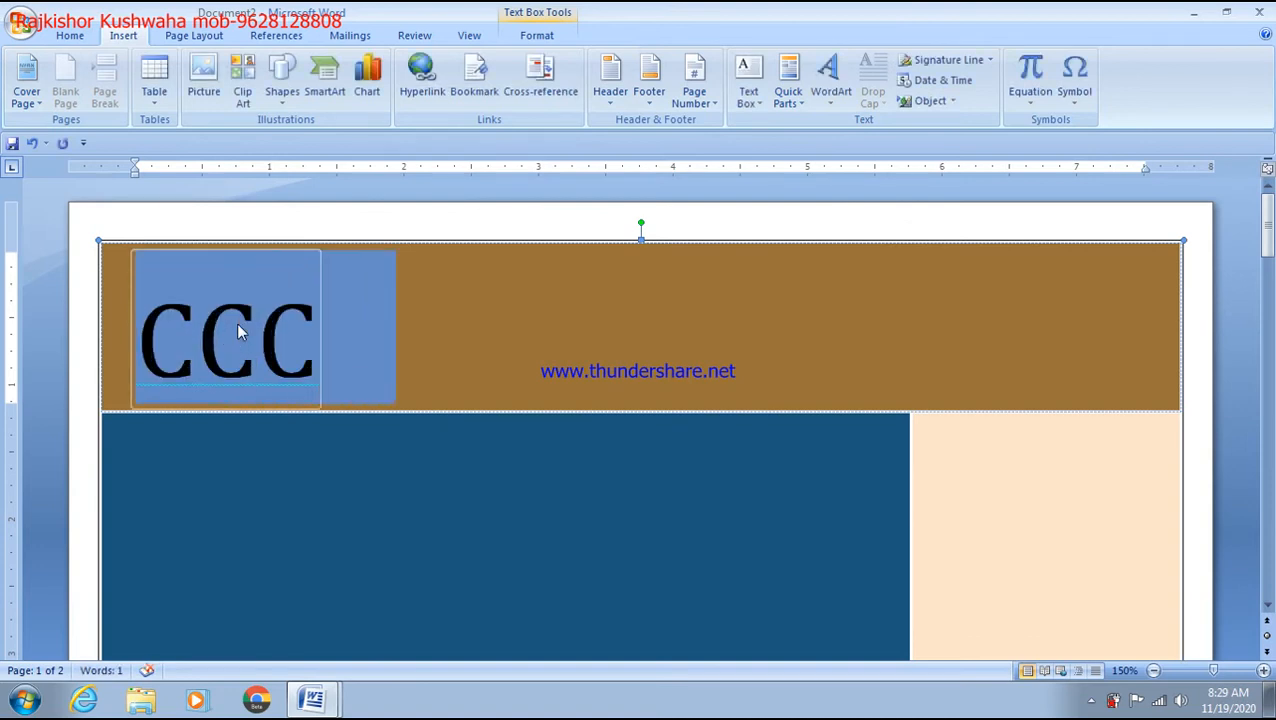
left_click(307, 328)
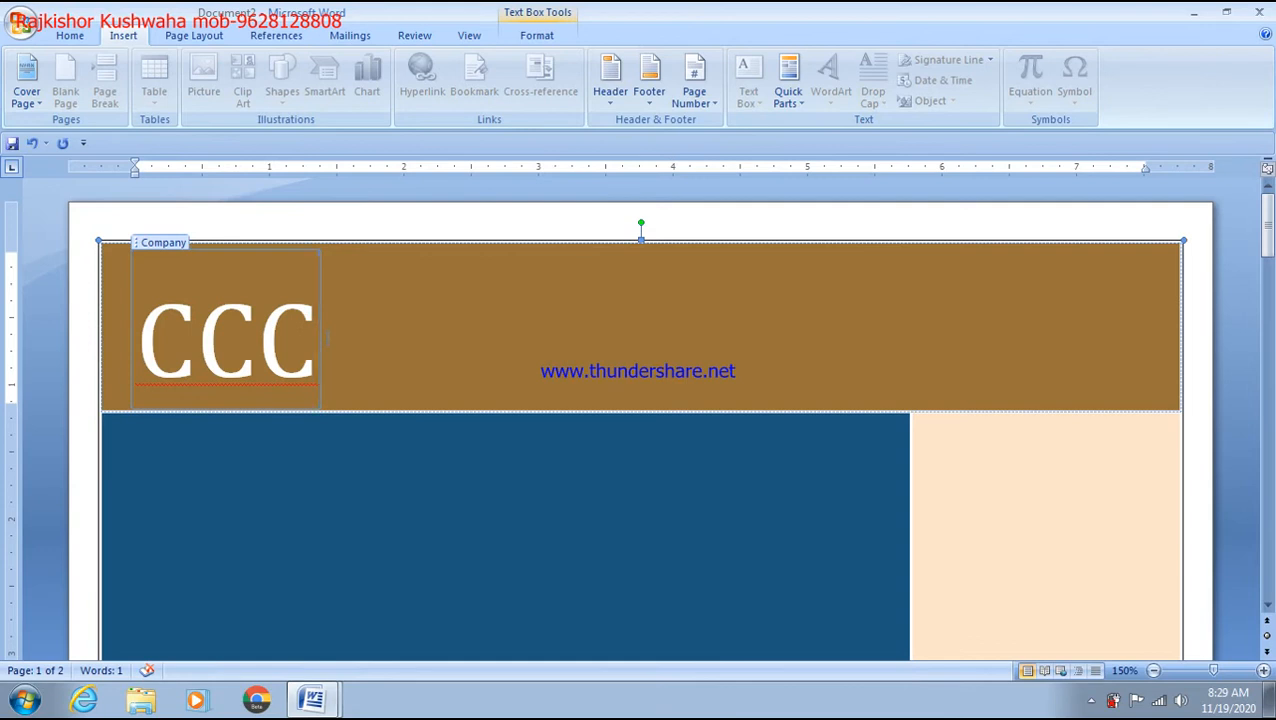
Step: Complete the company name as 'CCC(COURSE ON COMPUTER CONCEPT' and shrink it to one line
type("(CO")
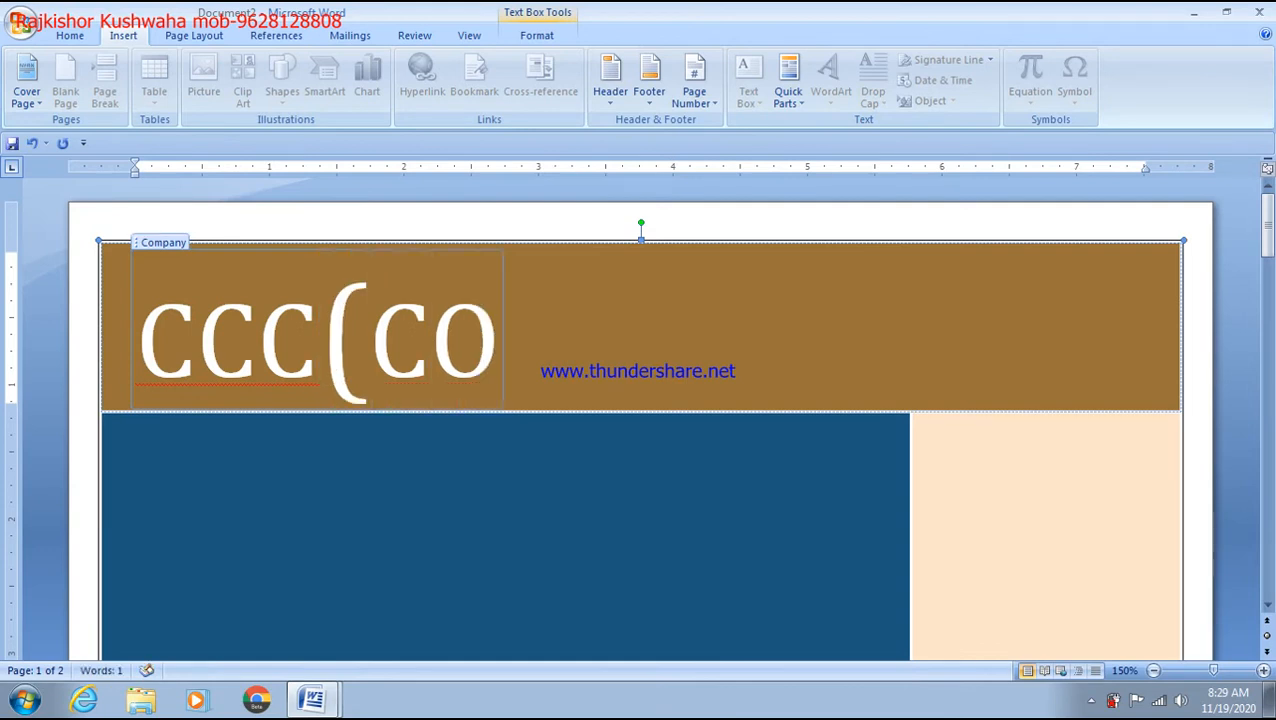
type("URSE")
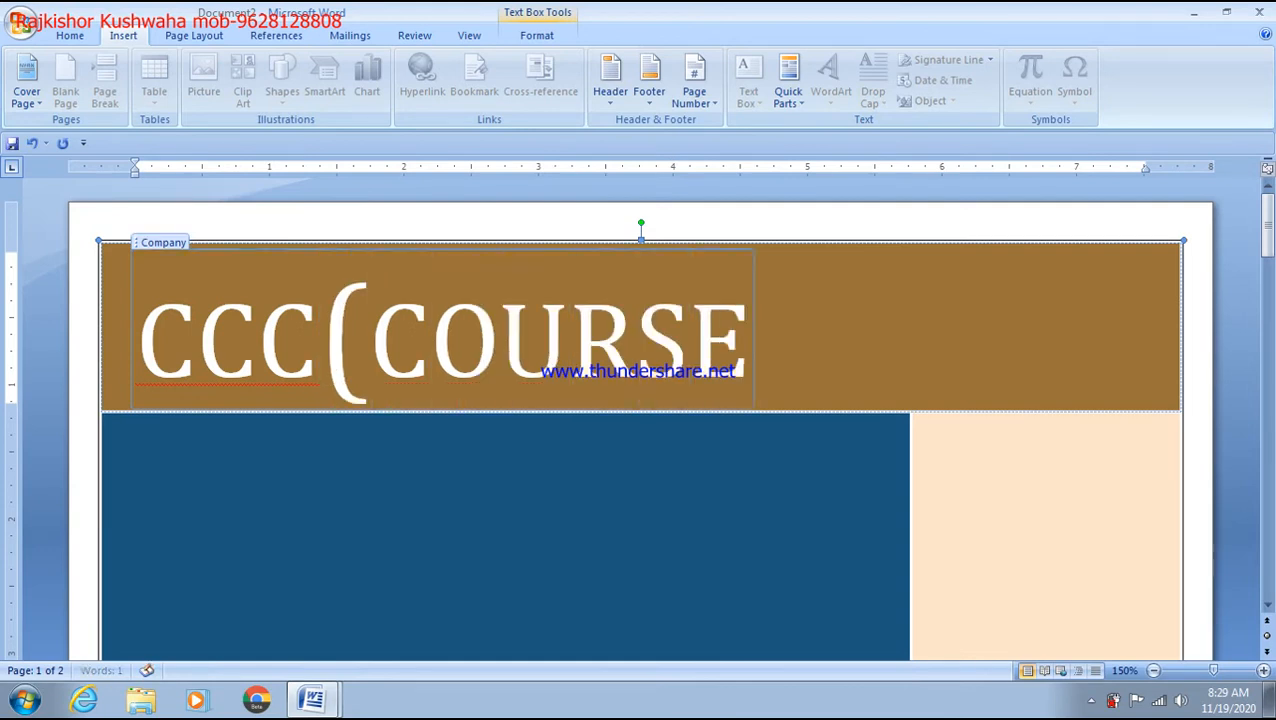
type(" ON C")
key("BackSpace")
type("TER ")
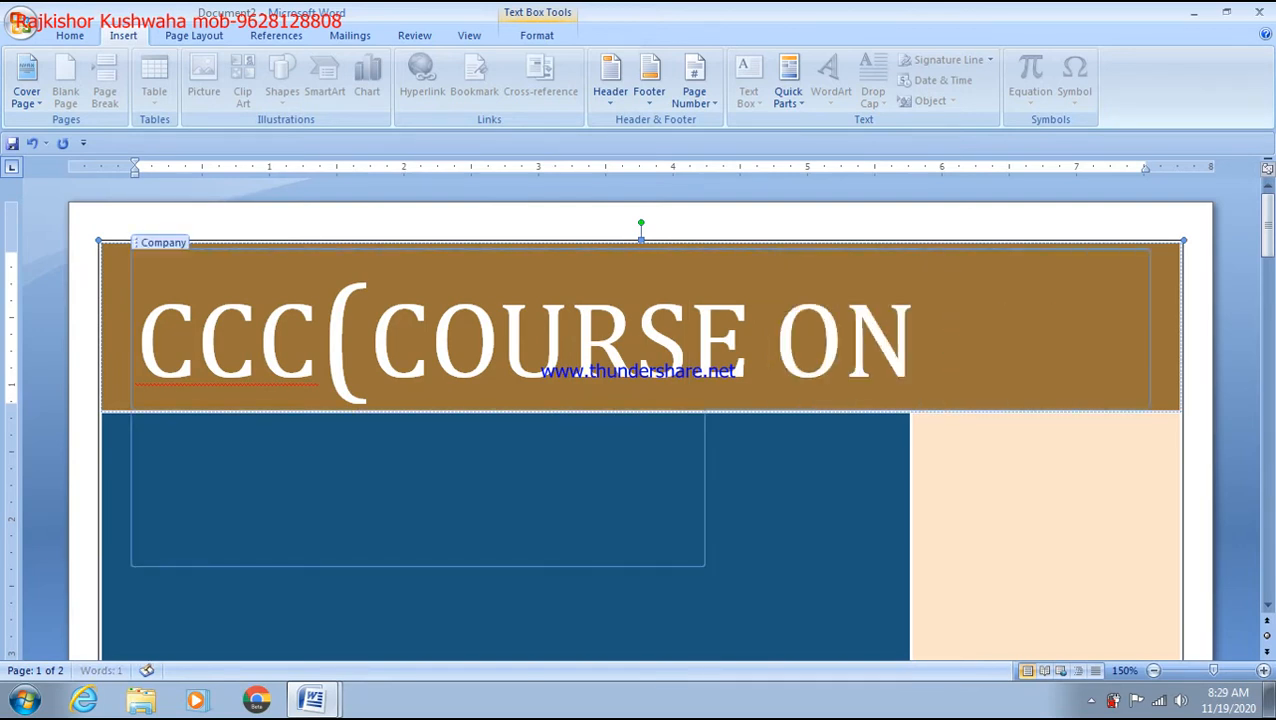
type("CONCE")
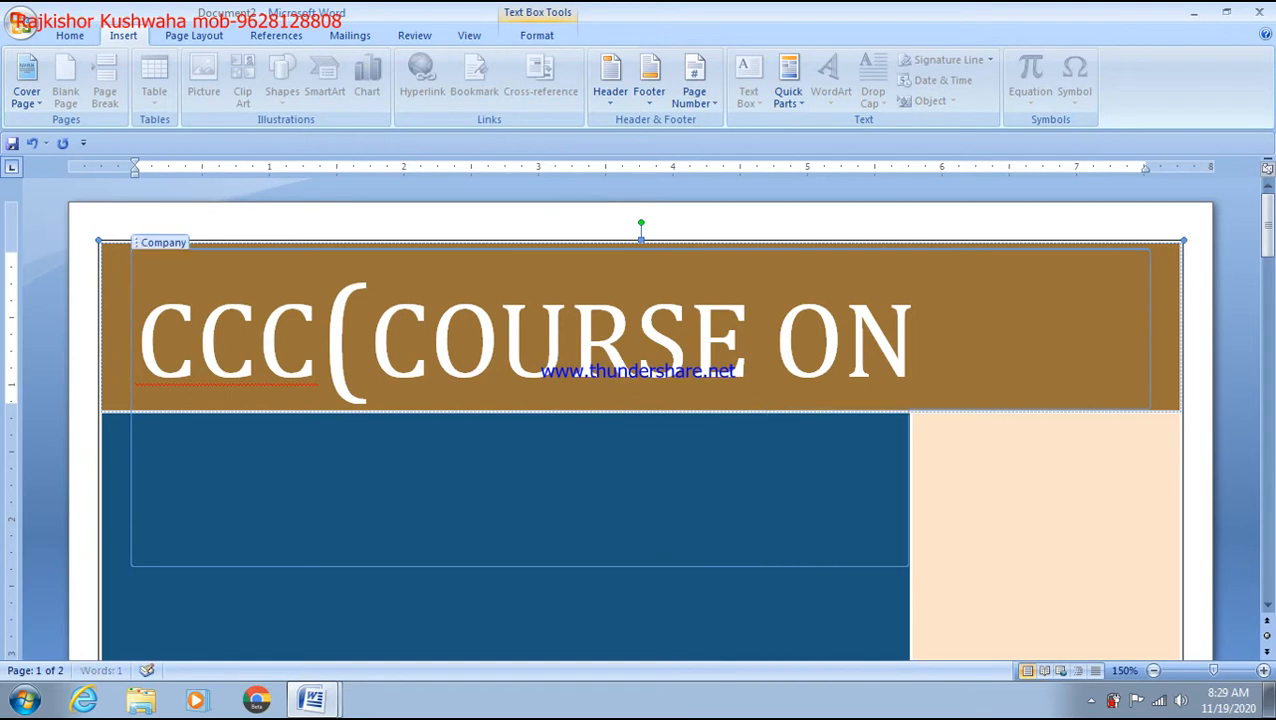
type("PT")
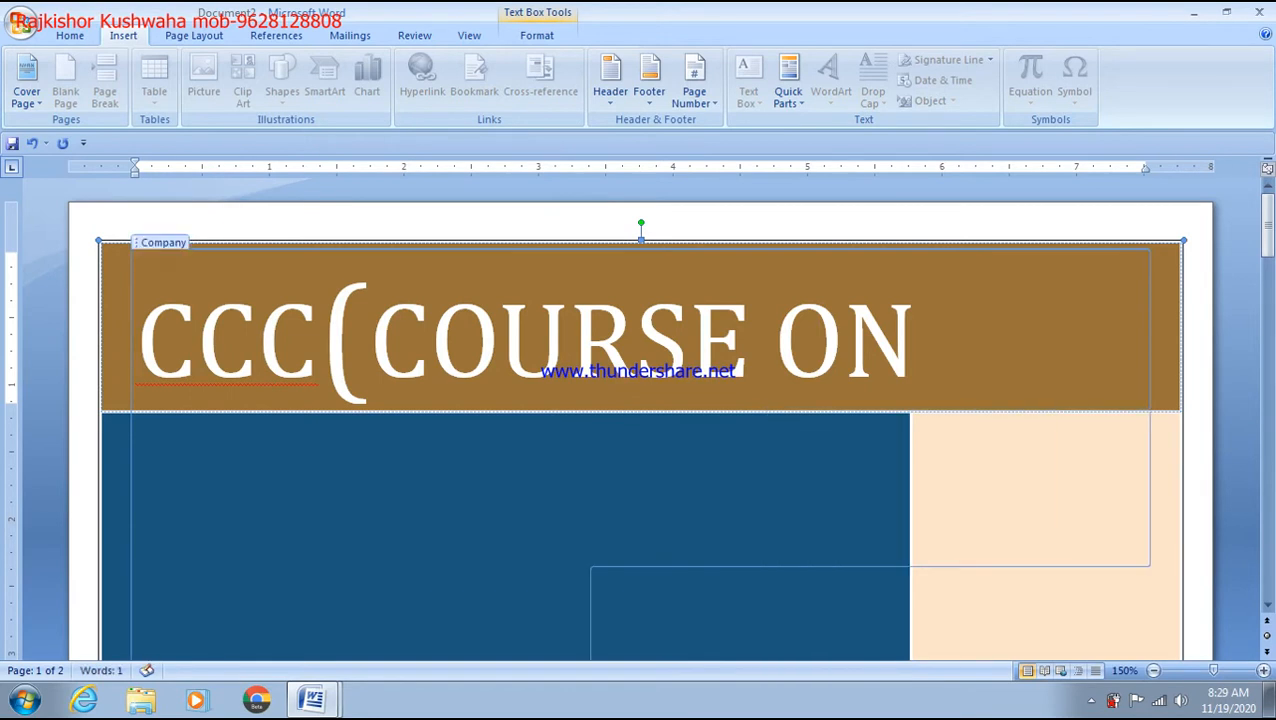
key("ctrl+a")
key("ctrl+shift+comma")
key("ctrl+shift+comma")
key("ctrl+shift+comma")
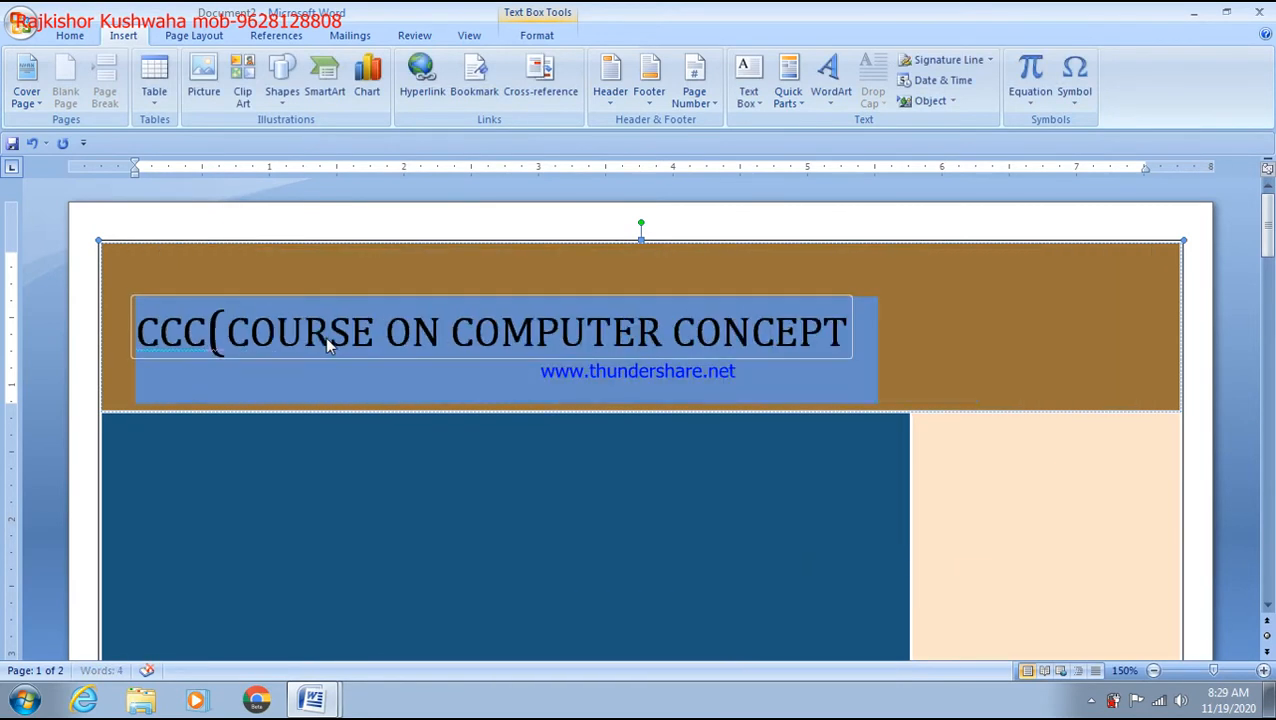
left_click(695, 368)
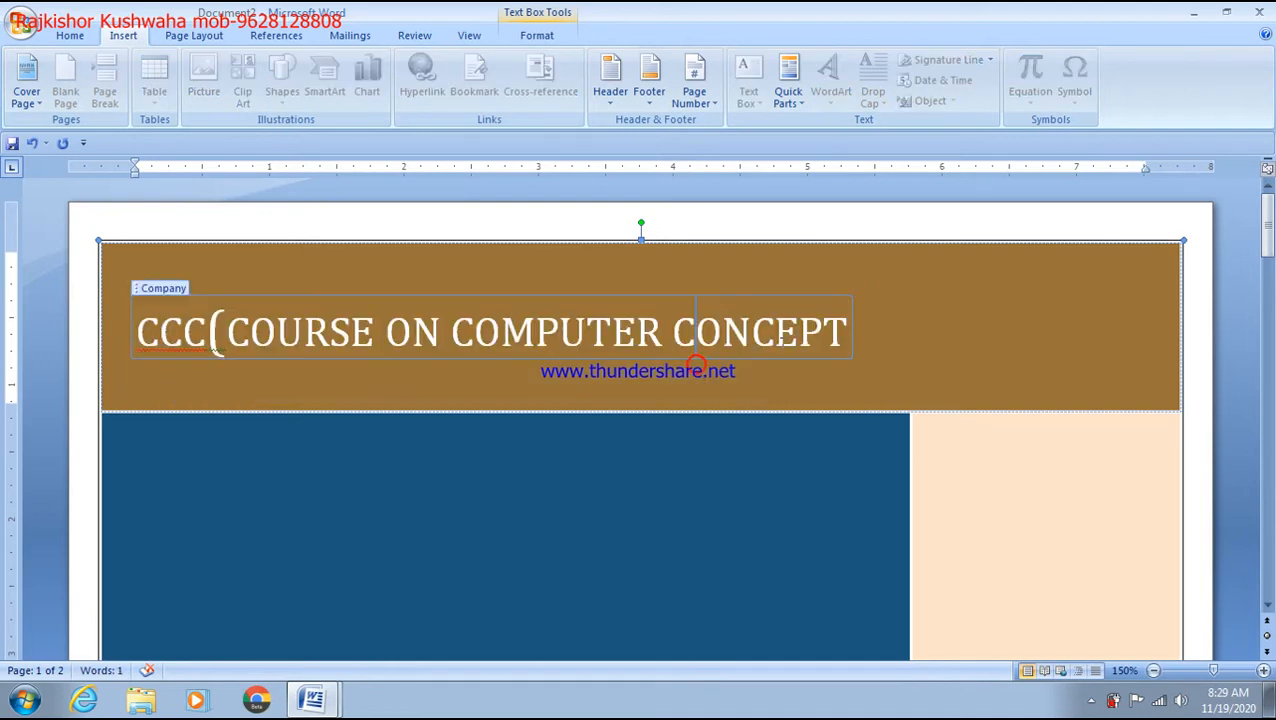
Step: Fill the title with 'fdhfghgfhfgh' and the subtitle with 'ghgfhgfhgf'
scroll(407, 427, "down", 2)
left_click(370, 447)
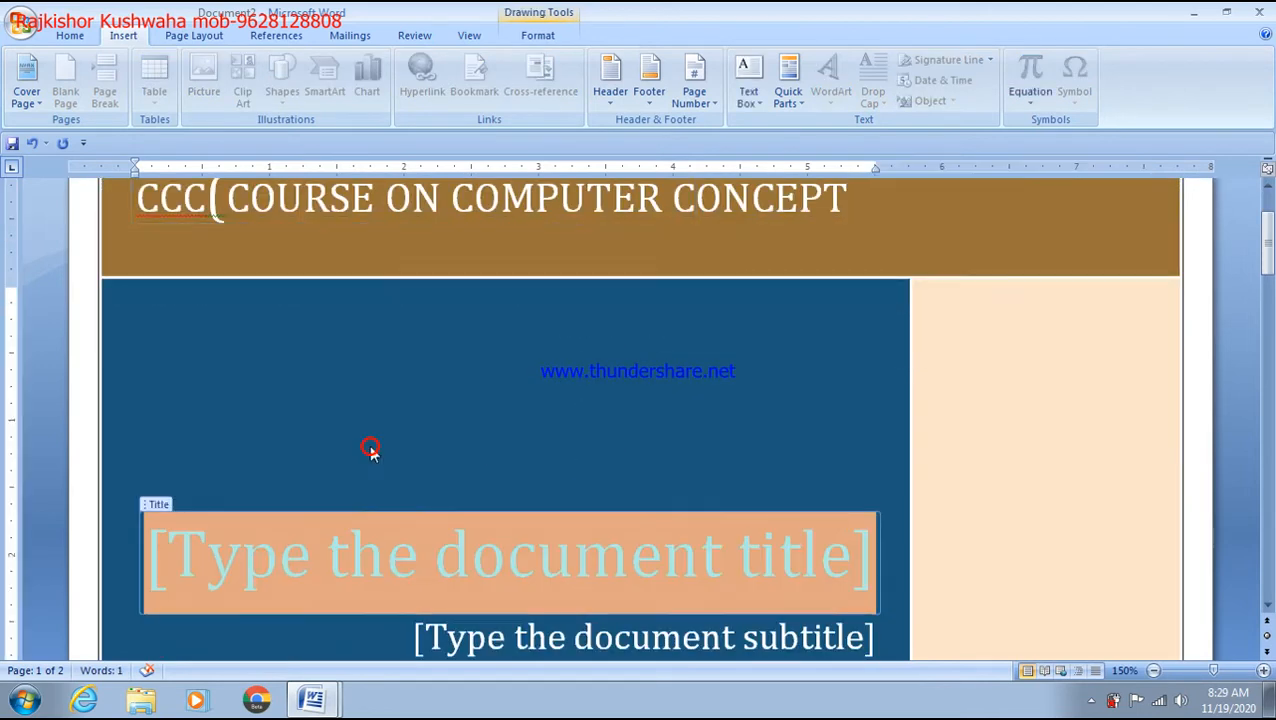
scroll(370, 447, "down", 1)
type("fdhfghgfhfgh")
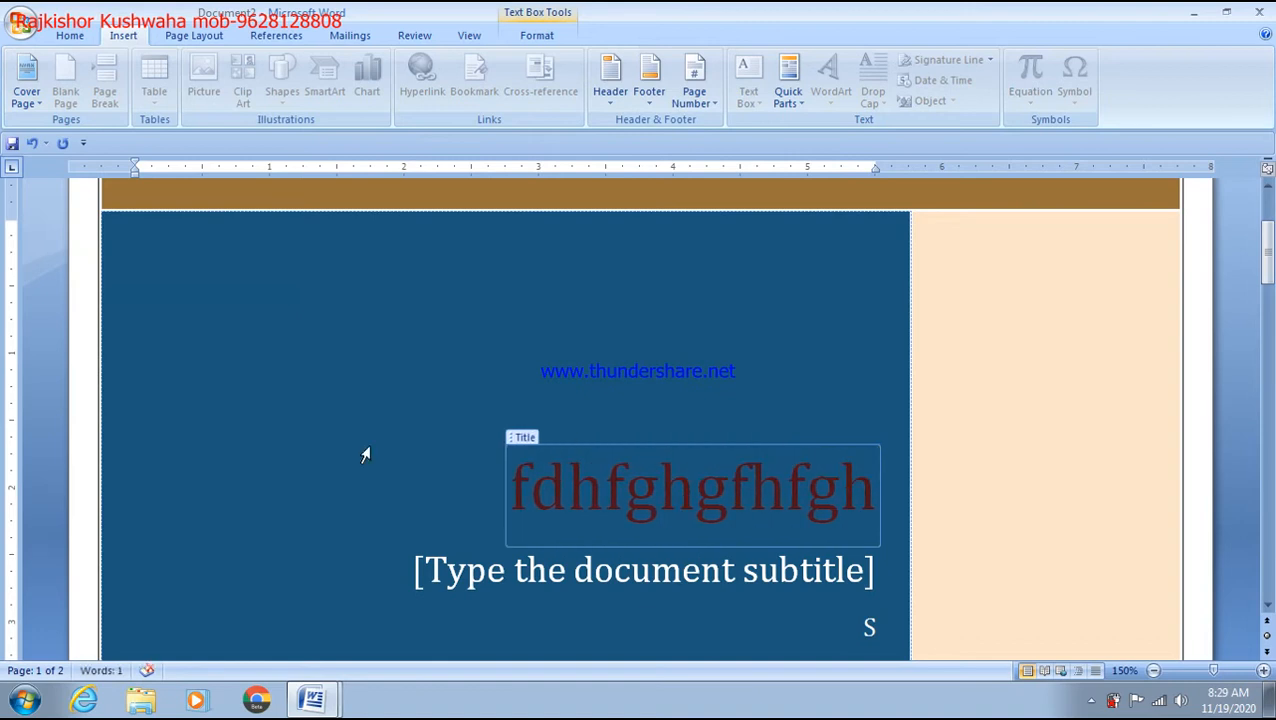
scroll(555, 513, "down", 3)
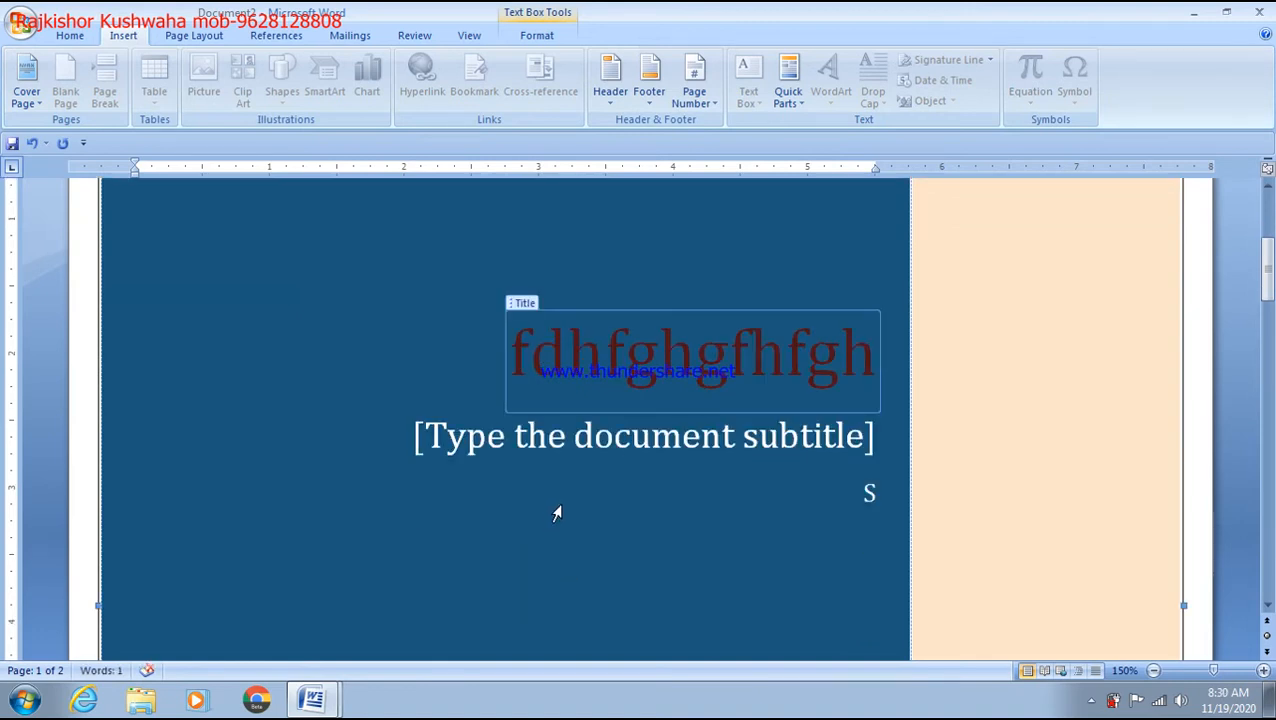
left_click(558, 449)
type("ghgfhgfhgf")
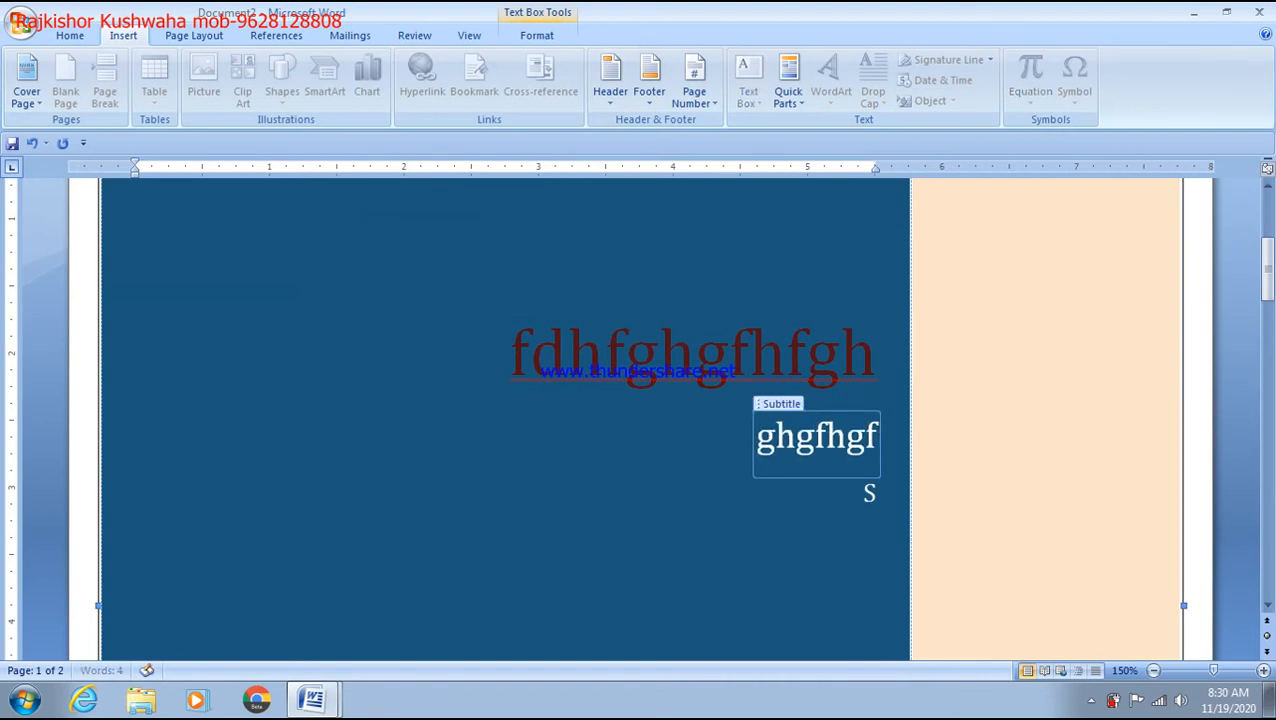
Step: Set the cover page's Year field to 2020
scroll(527, 458, "down", 8)
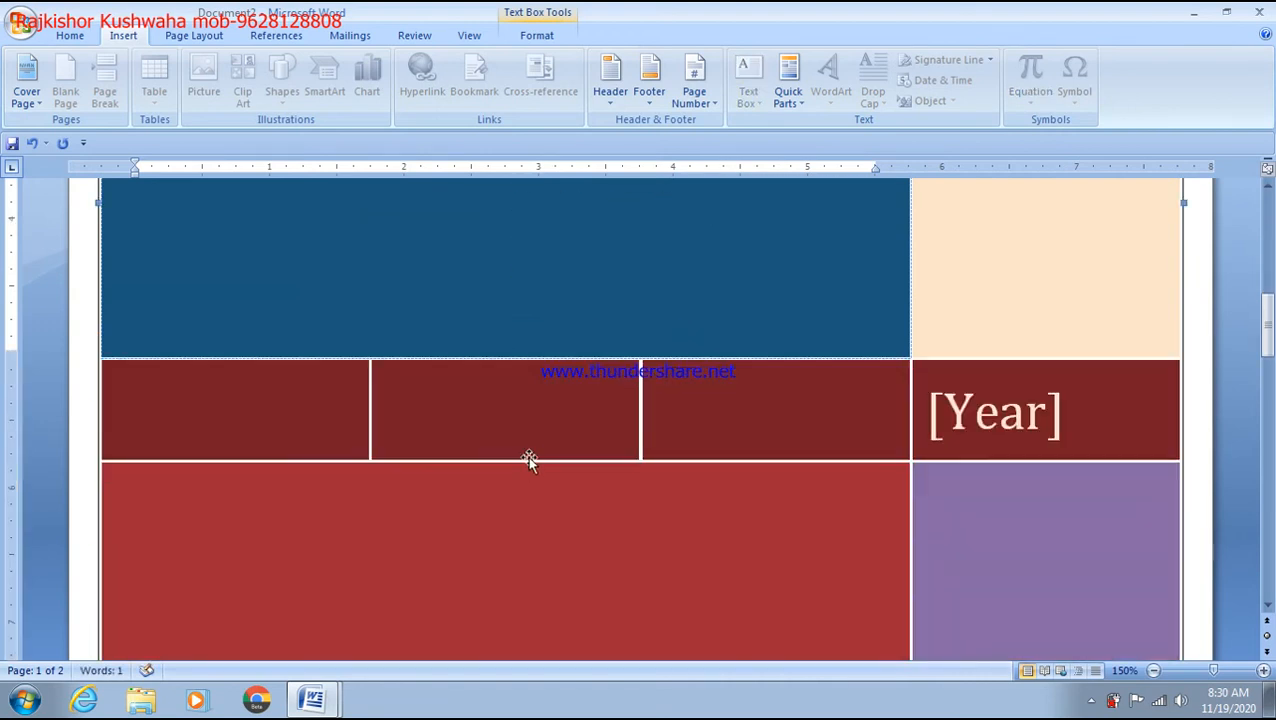
left_click(948, 441)
type("20")
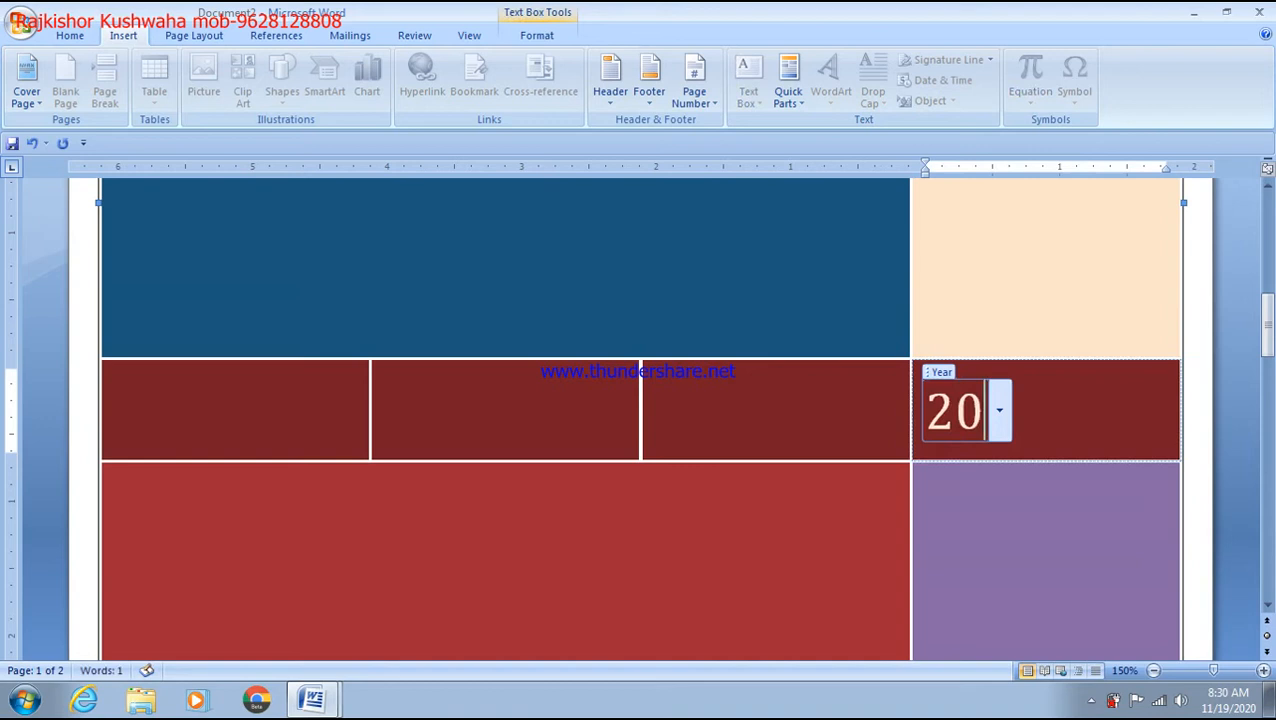
type("20")
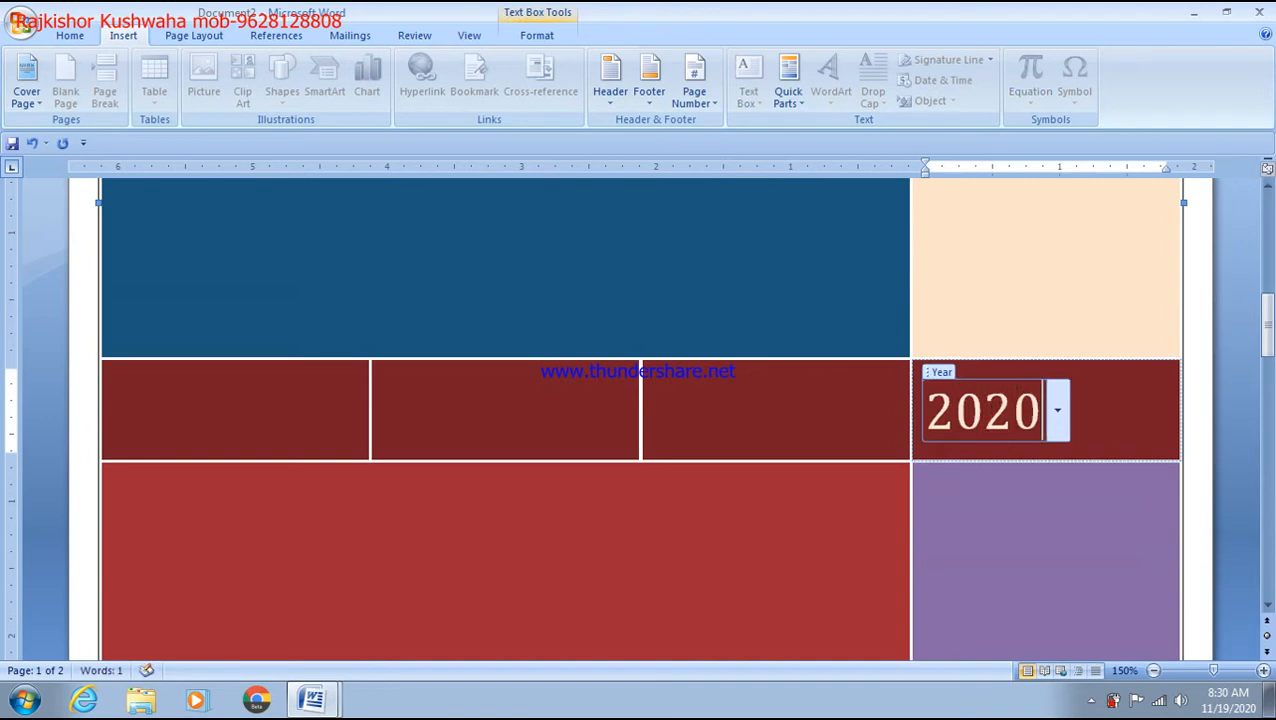
left_click(208, 406)
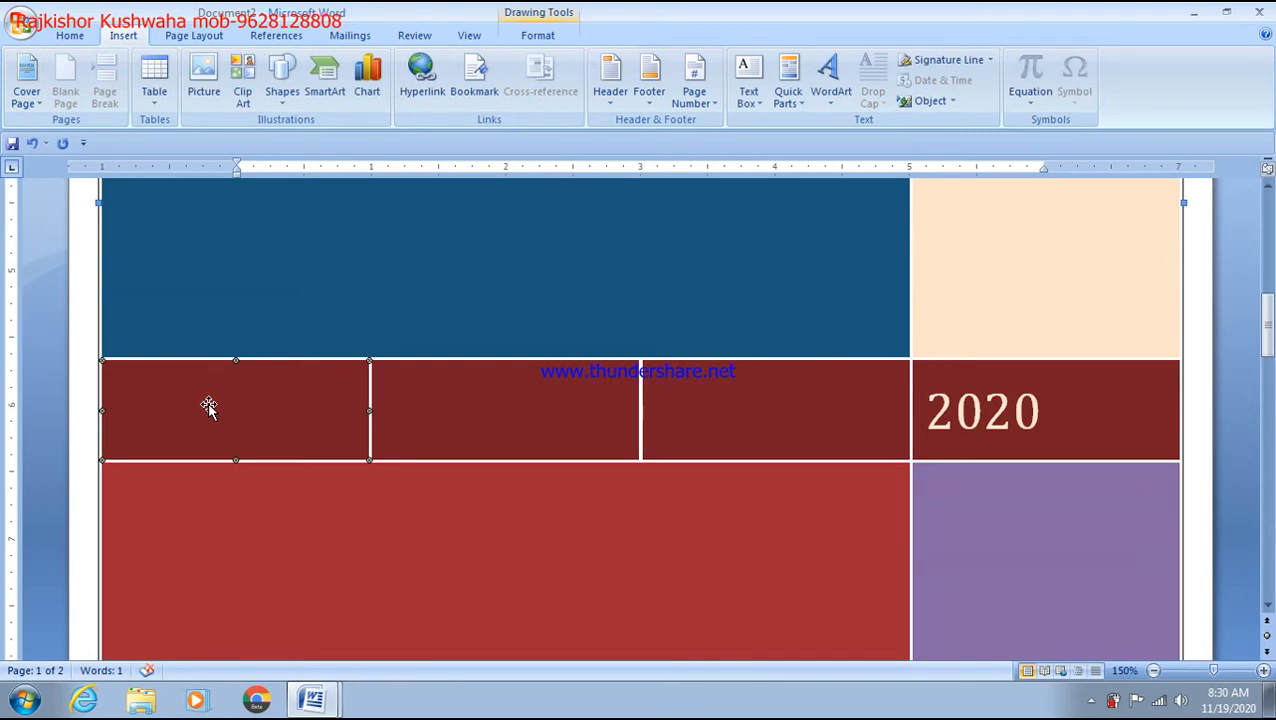
Step: Recolor the three small tiles orange, green and orange with Shape Styles swatches
double_click(208, 404)
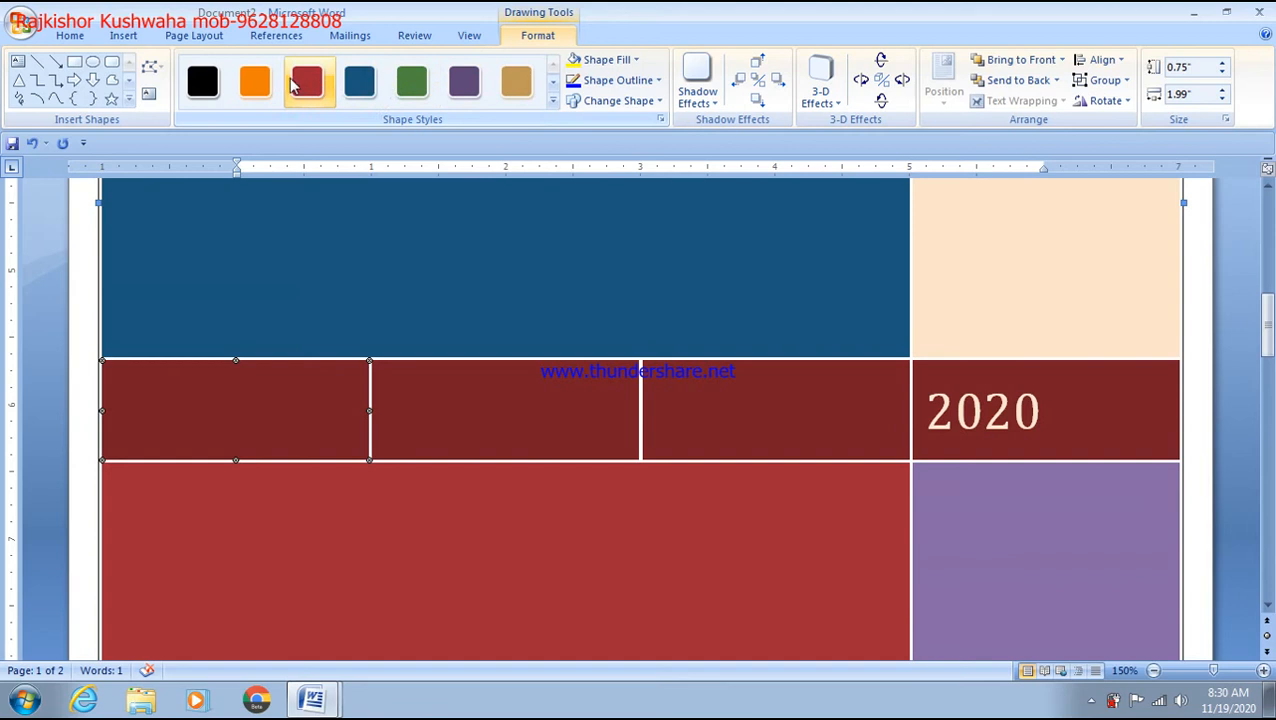
left_click(256, 80)
left_click(440, 405)
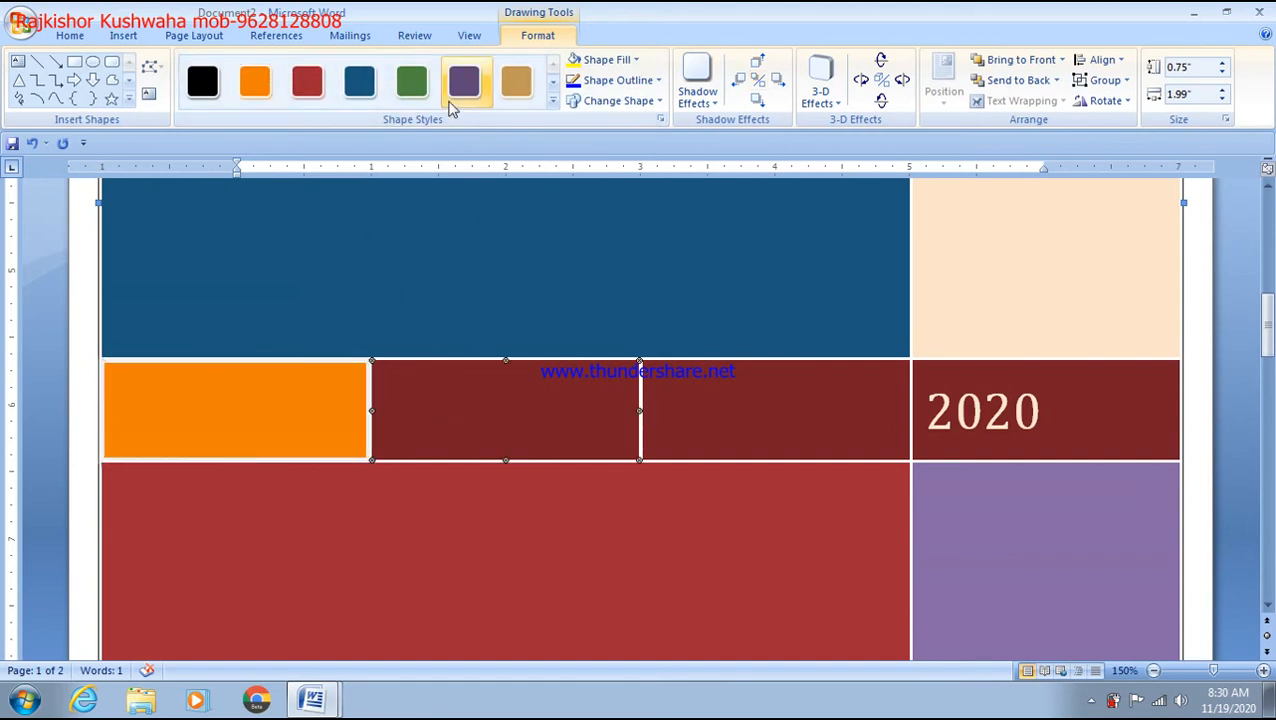
left_click(411, 80)
left_click(700, 398)
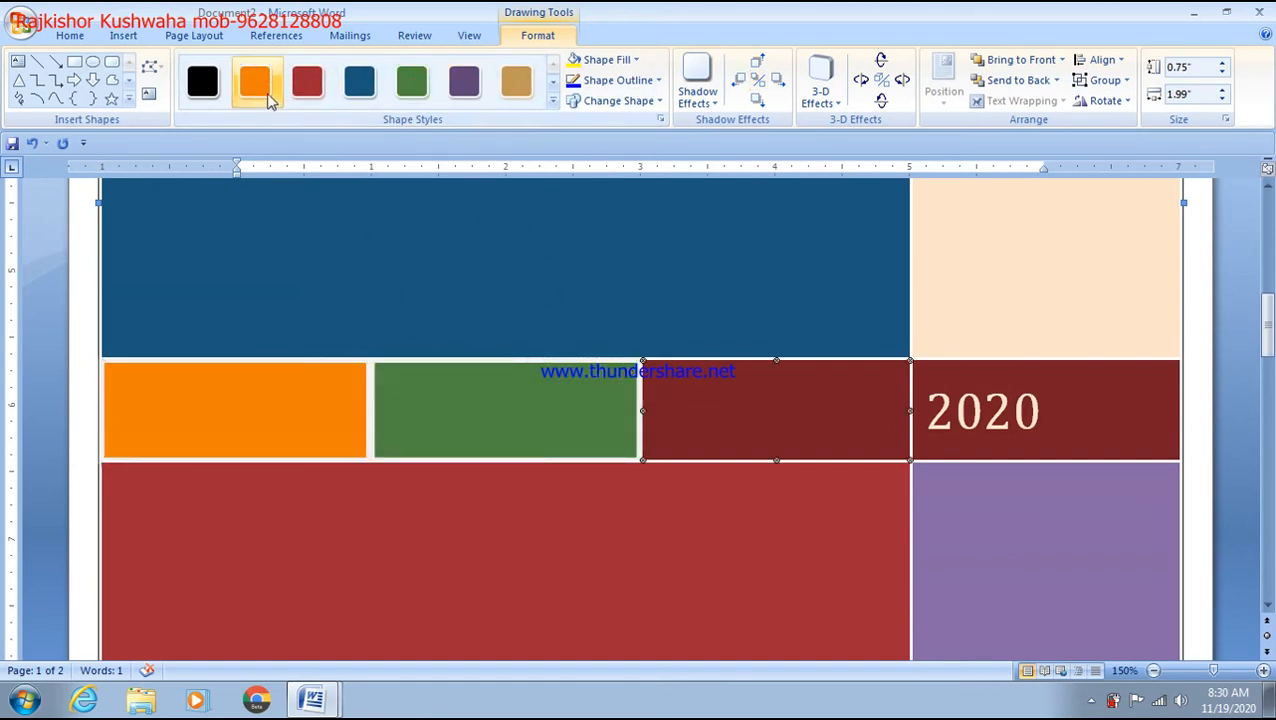
left_click(256, 80)
Step: Add the filler text 'gjhjhjh' and 'hjjh' inside the right orange tile
right_click(305, 394)
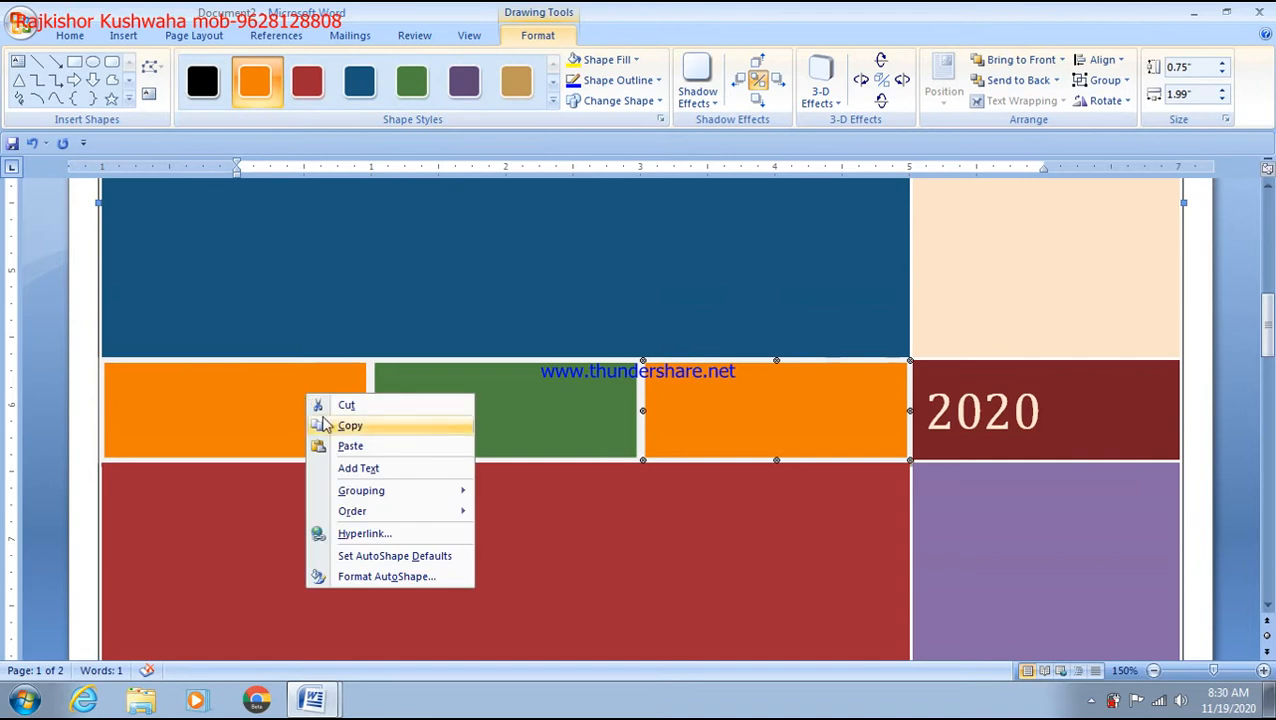
left_click(361, 467)
type("gjhjhjh")
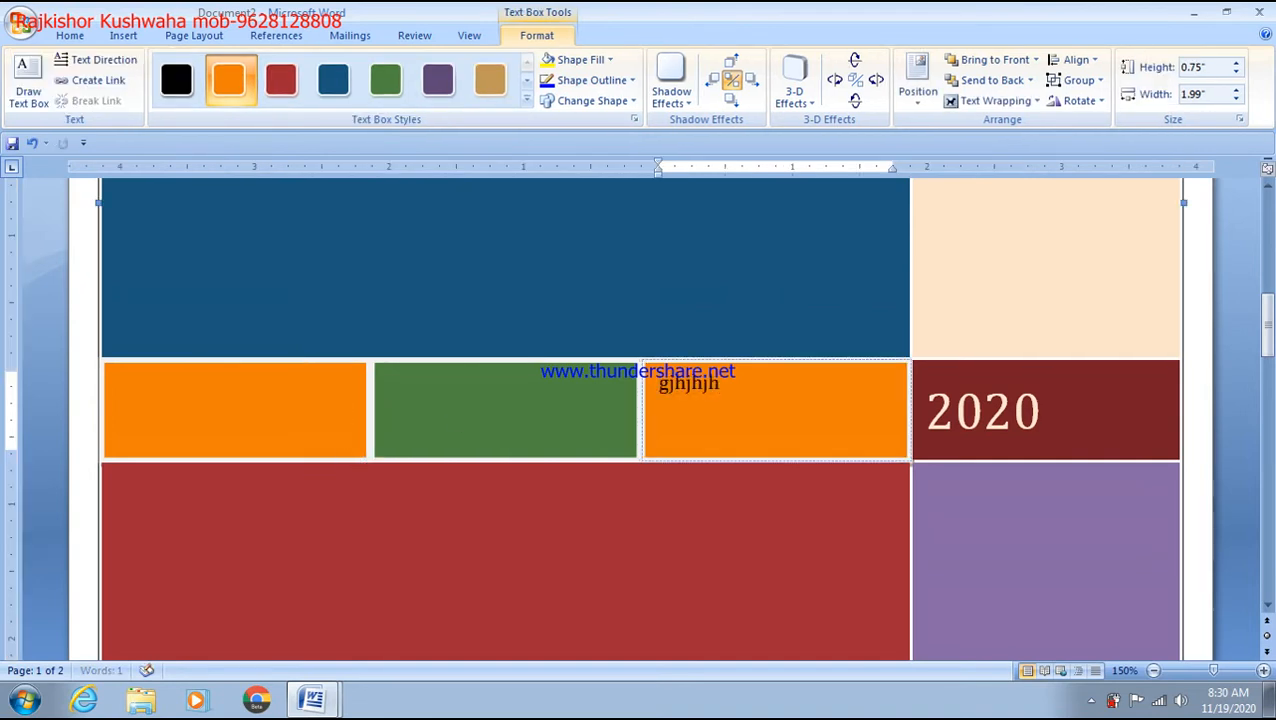
right_click(458, 414)
left_click(504, 488)
type("hjjh")
Step: Add the filler text 'jhgjghj' inside the green middle tile
left_click(515, 423)
right_click(548, 443)
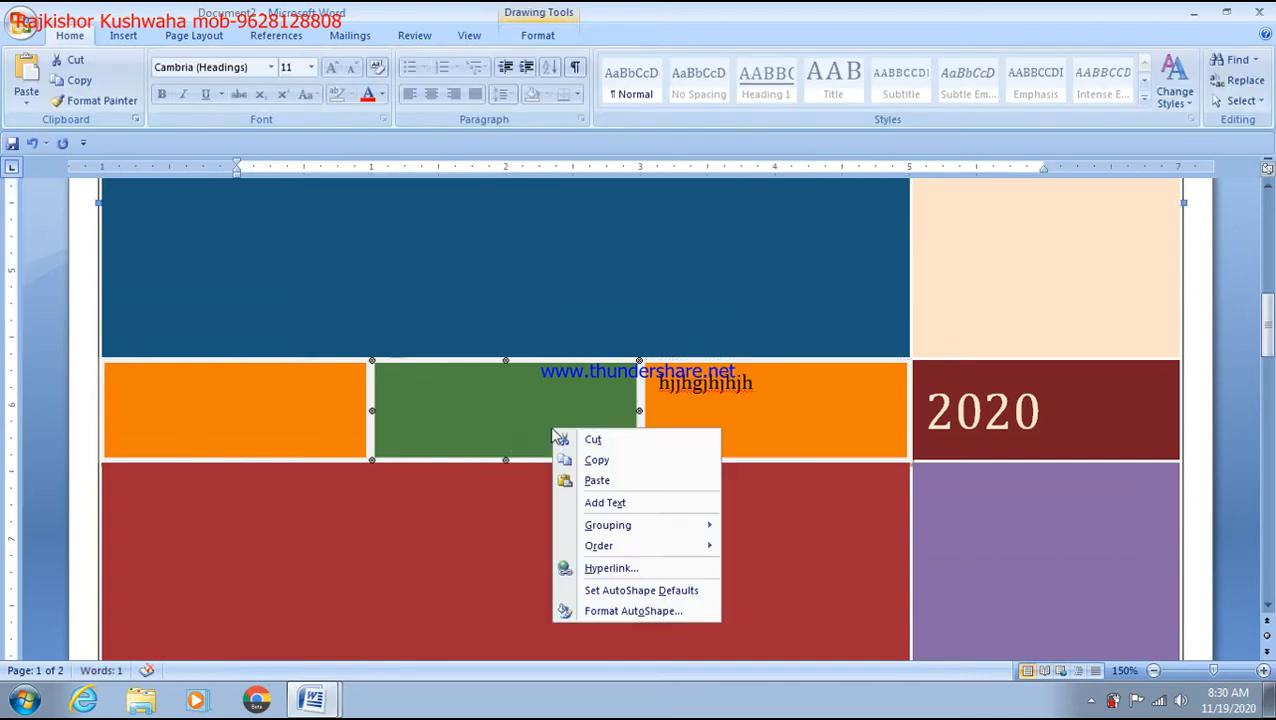
left_click(600, 498)
type("jhgjghj")
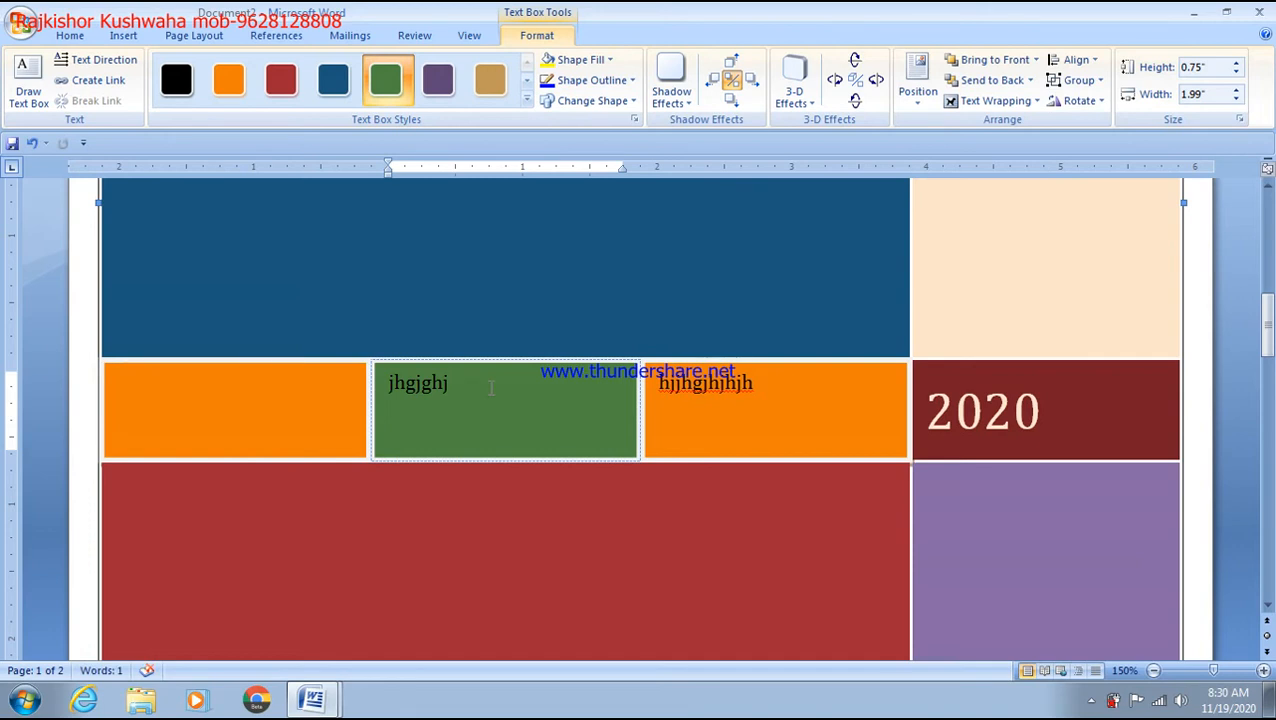
left_click(280, 395)
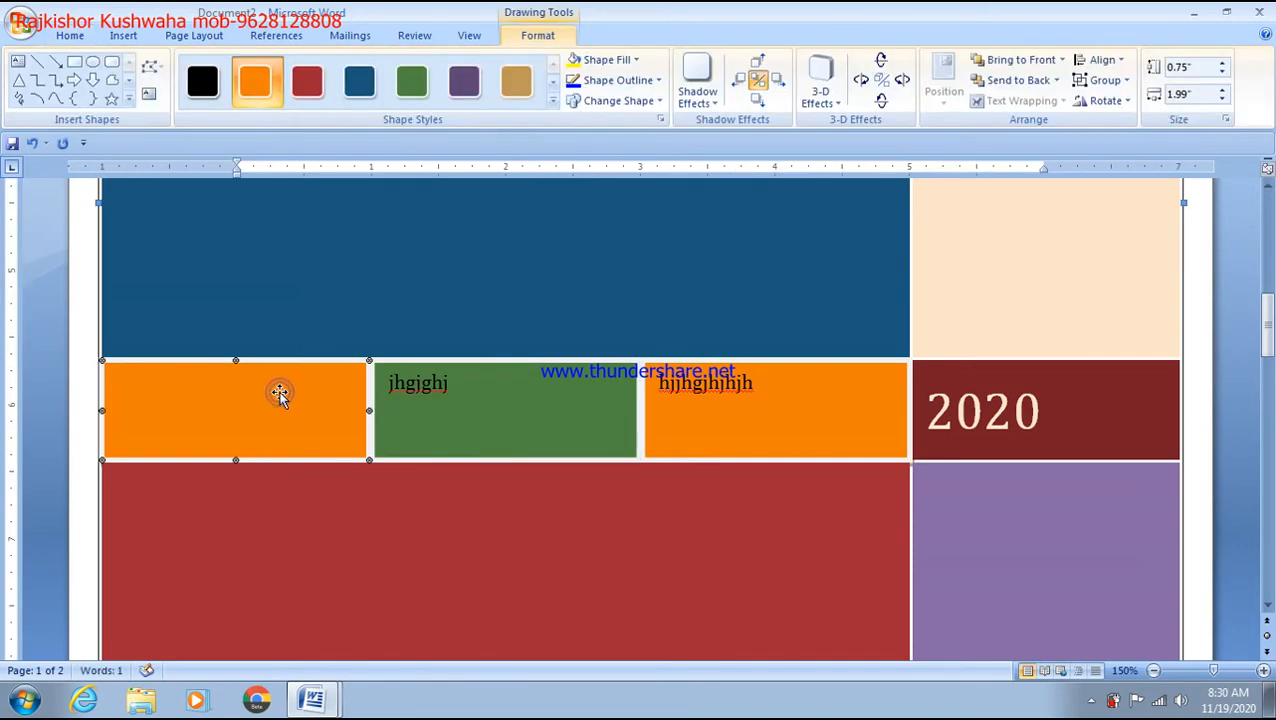
Step: Fill the left orange tile with the Koala picture from Sample Pictures
left_click(634, 60)
left_click(614, 265)
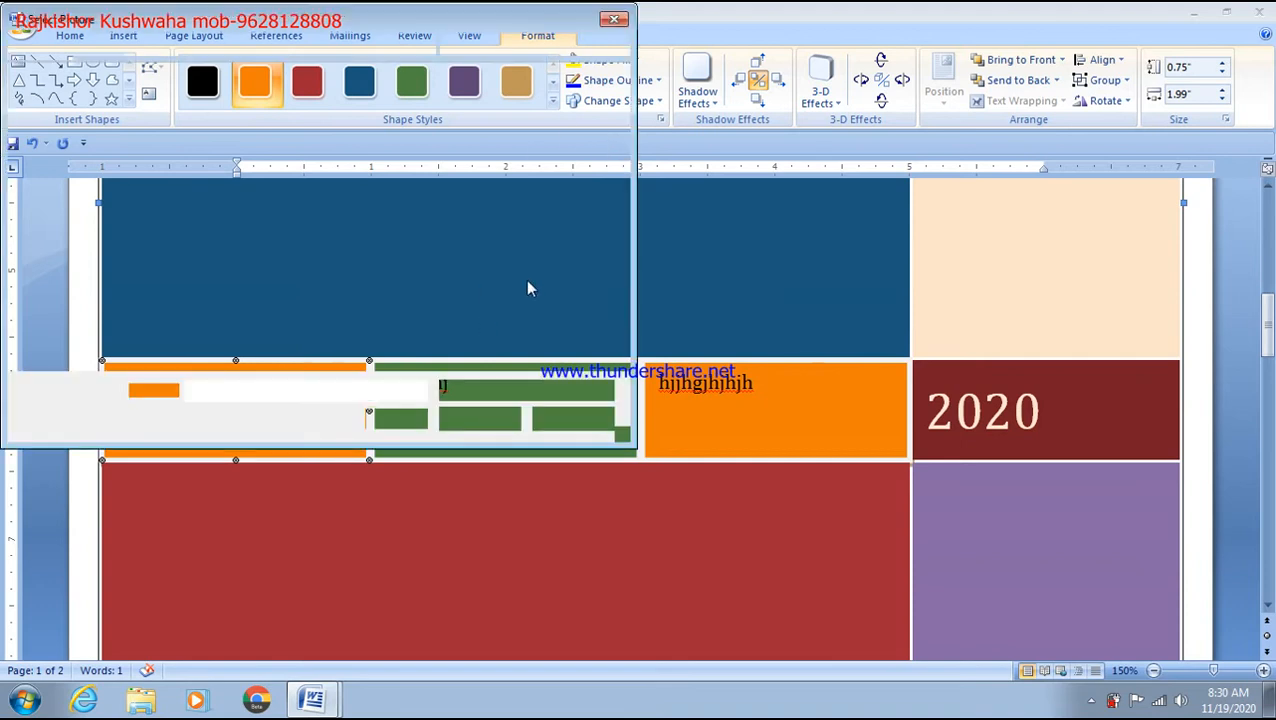
left_click(447, 222)
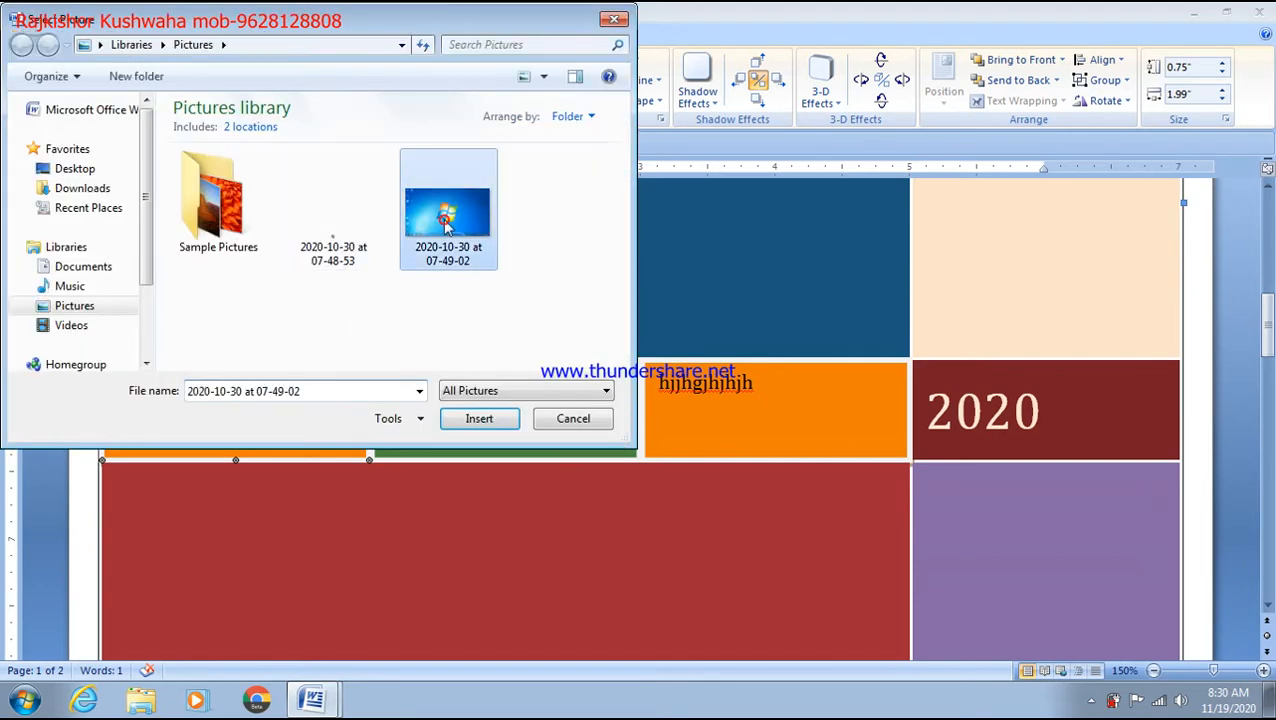
double_click(244, 214)
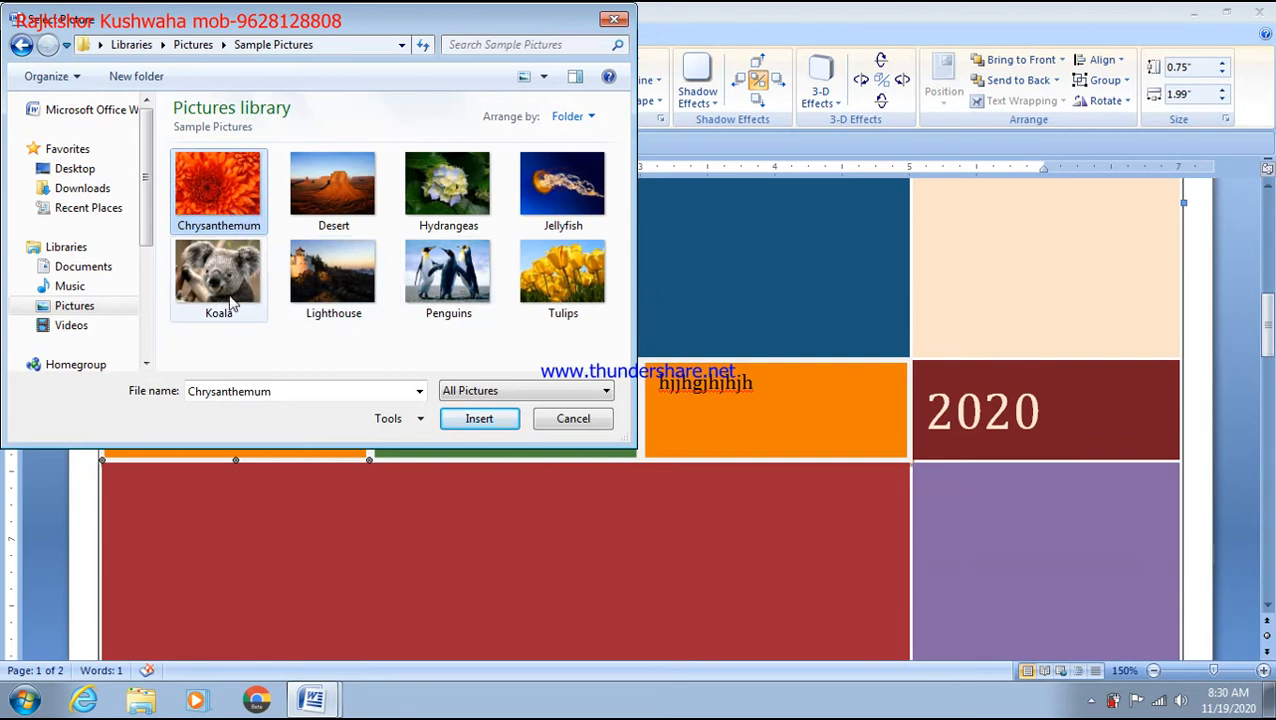
left_click(228, 300)
left_click(475, 419)
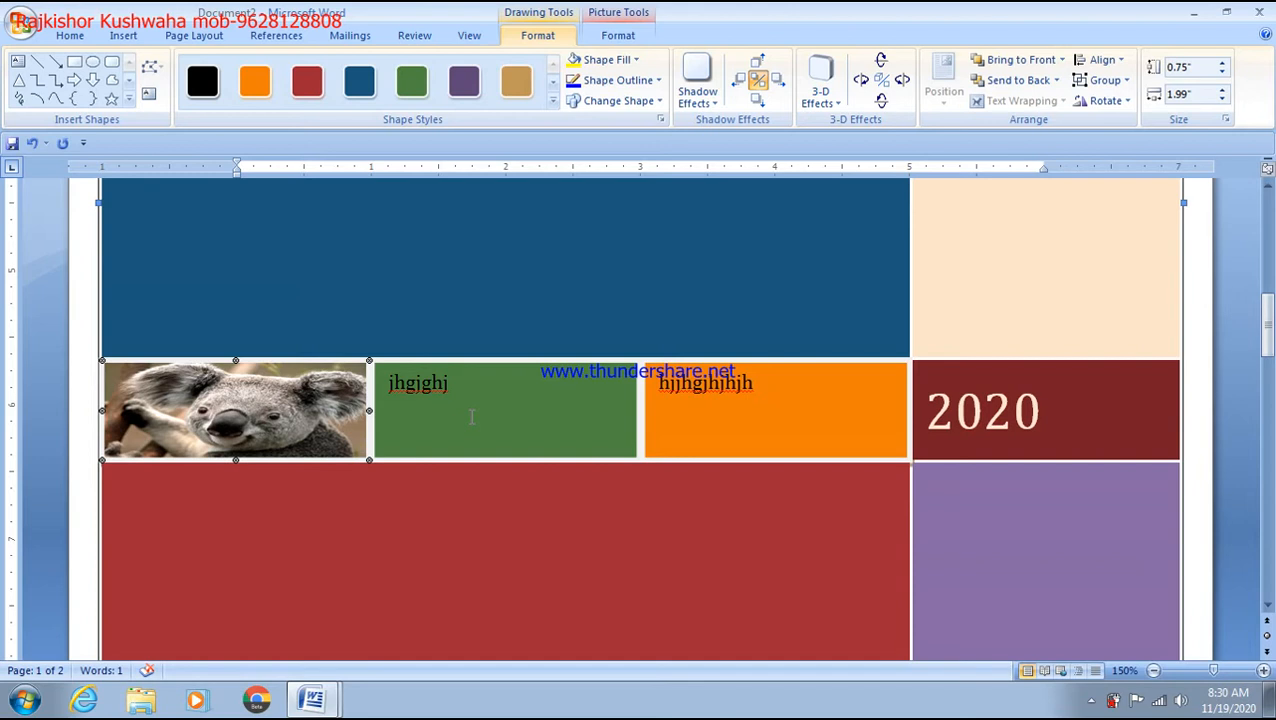
scroll(471, 417, "up", 4)
scroll(466, 420, "down", 6)
scroll(470, 416, "down", 6)
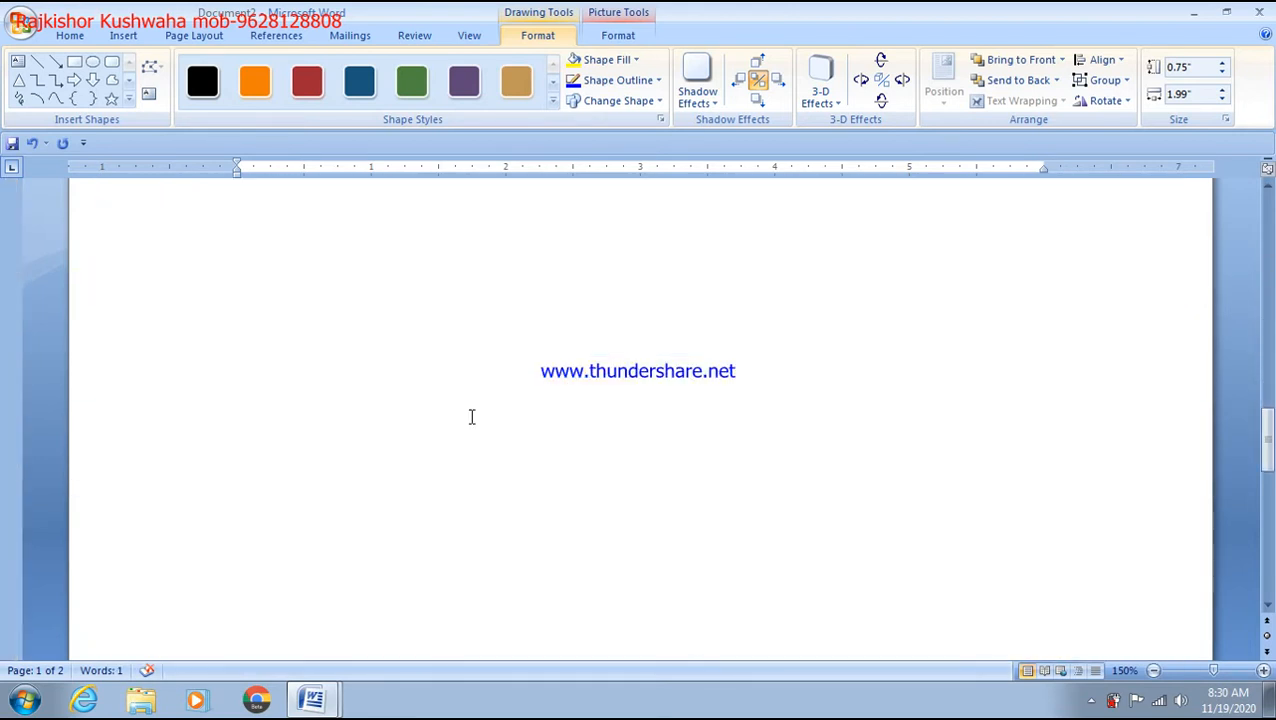
scroll(356, 393, "up", 3)
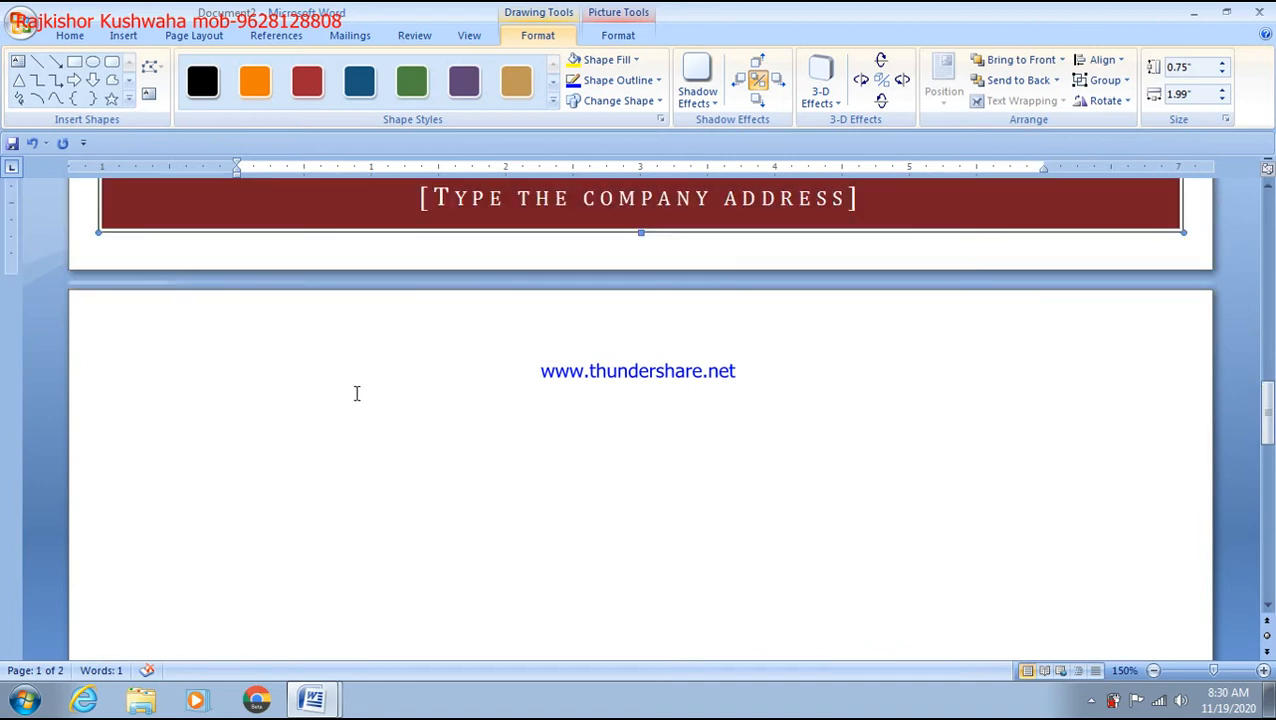
scroll(356, 393, "up", 1)
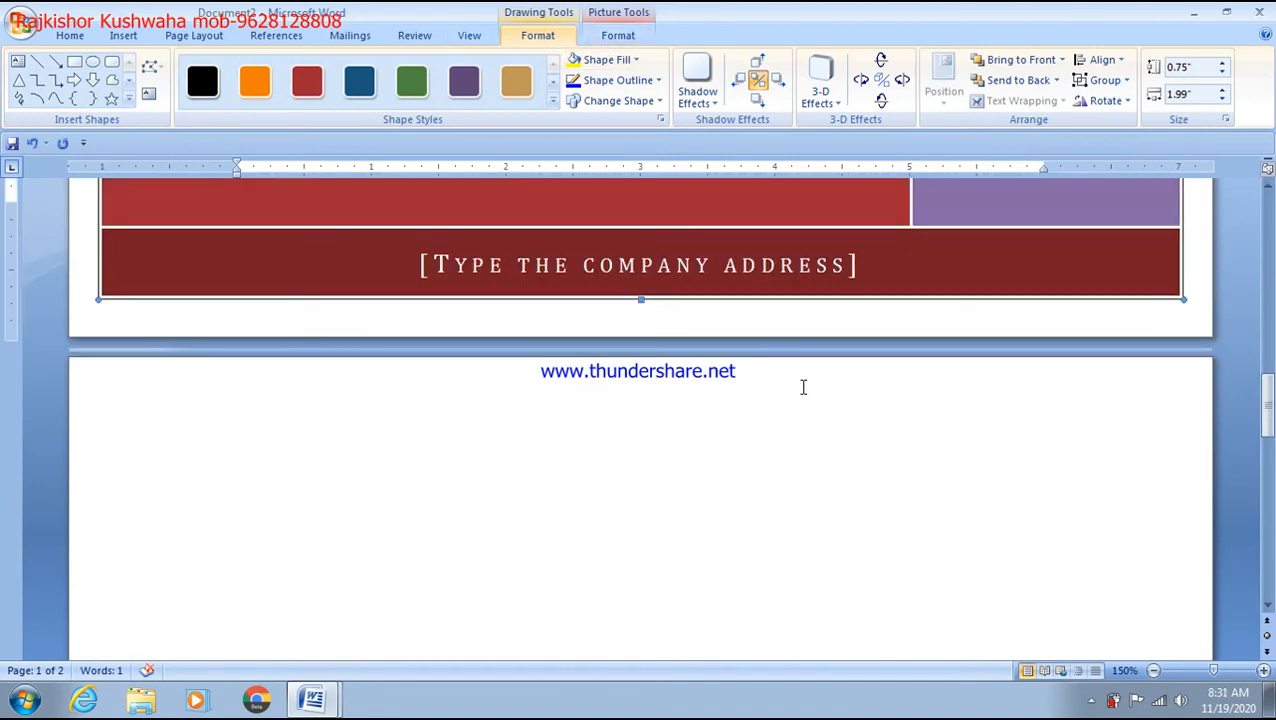
scroll(419, 438, "up", 12)
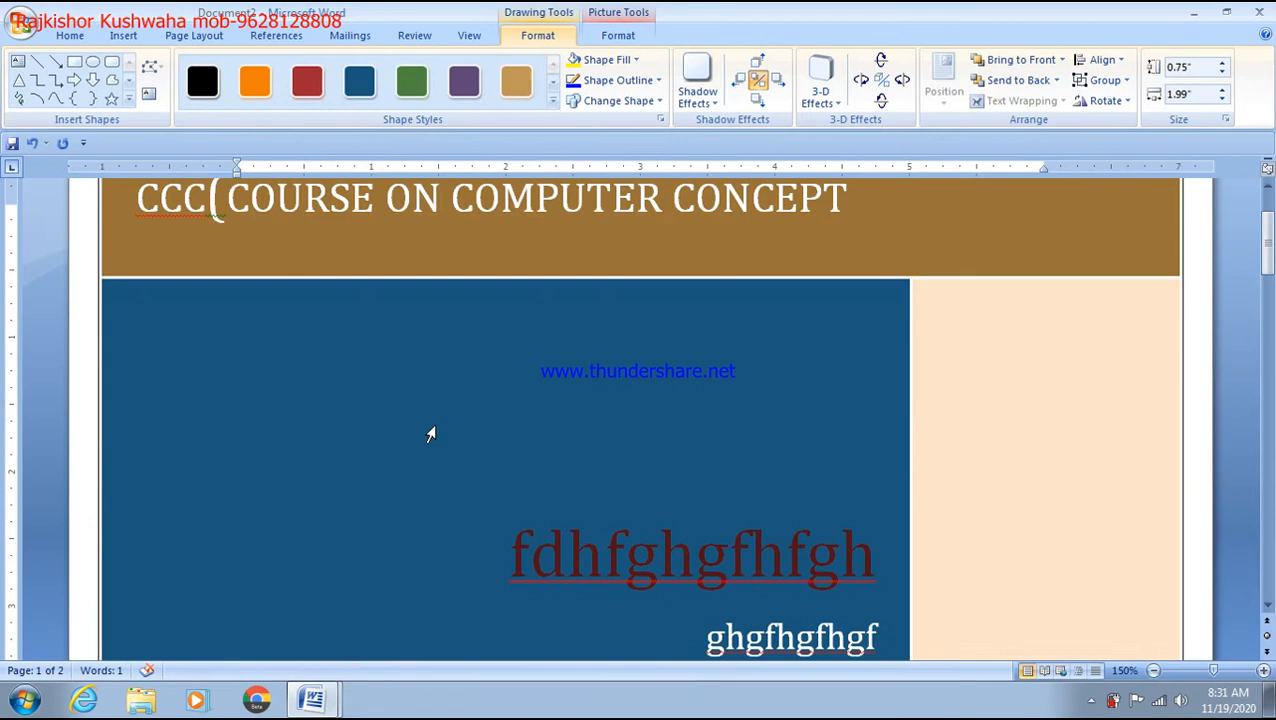
scroll(430, 434, "up", 2)
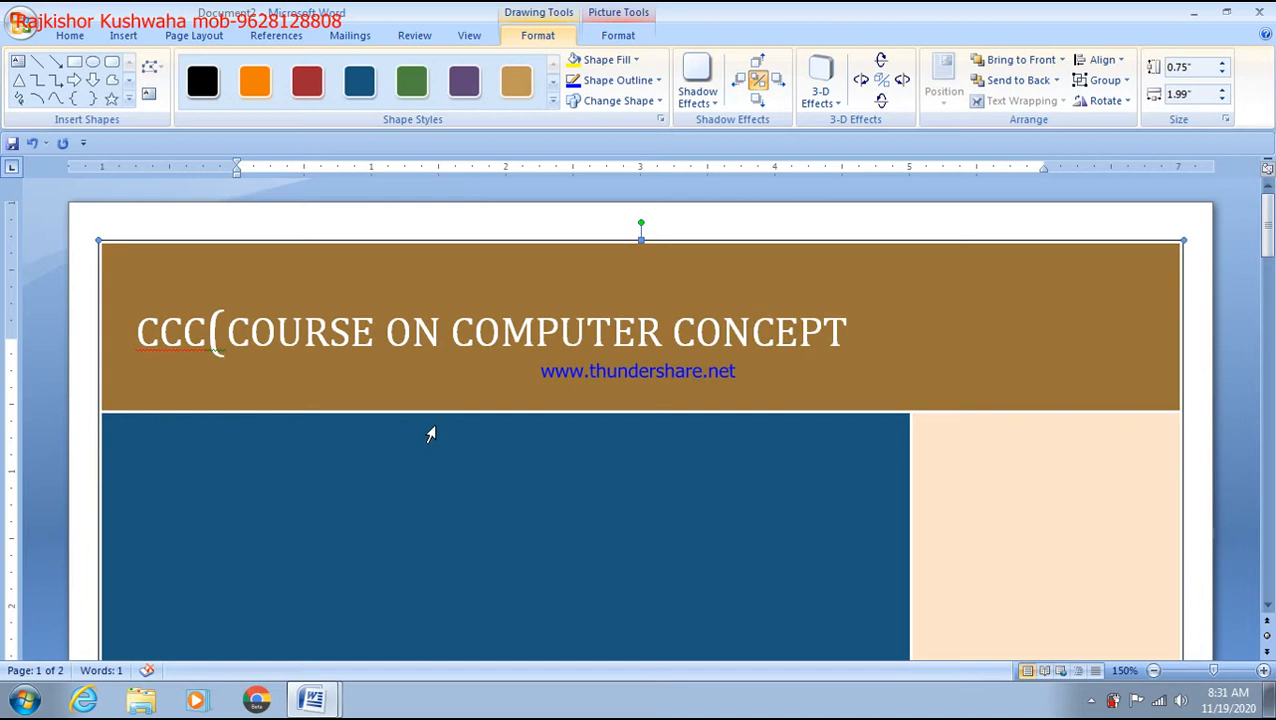
scroll(430, 434, "down", 12)
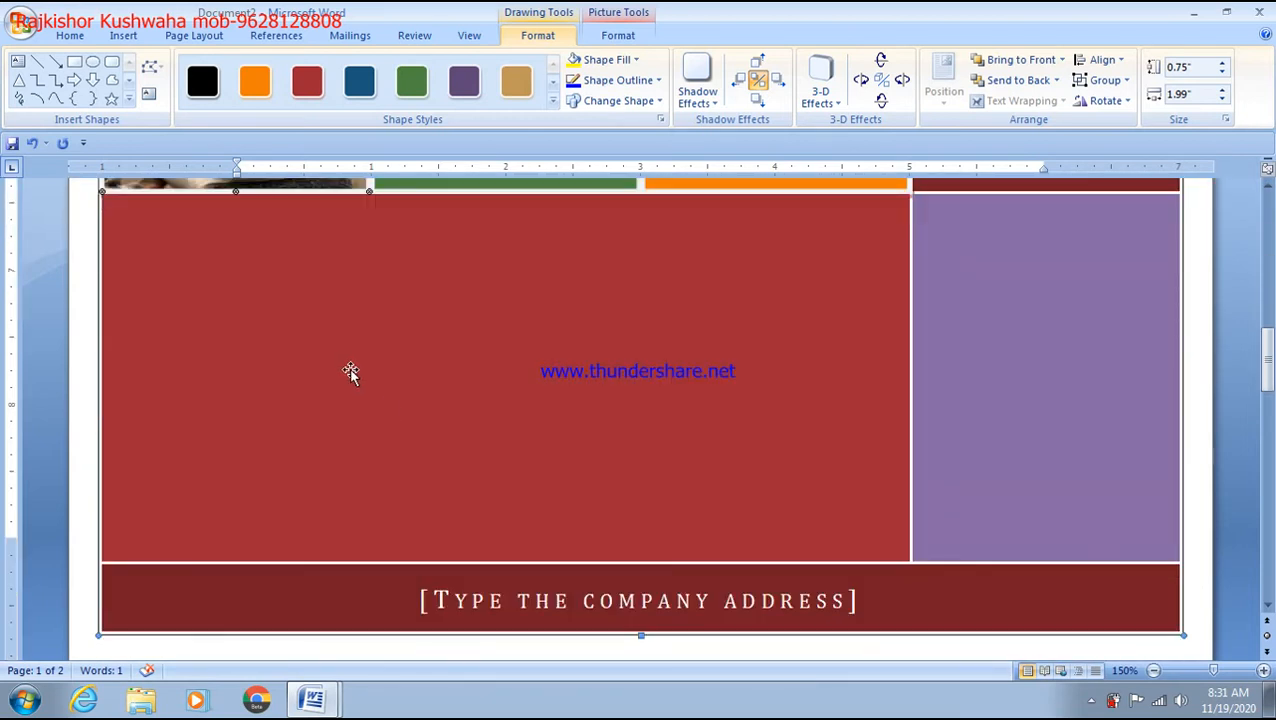
Step: Fill the large red tile with the Granite texture instead of a picture
left_click(350, 371)
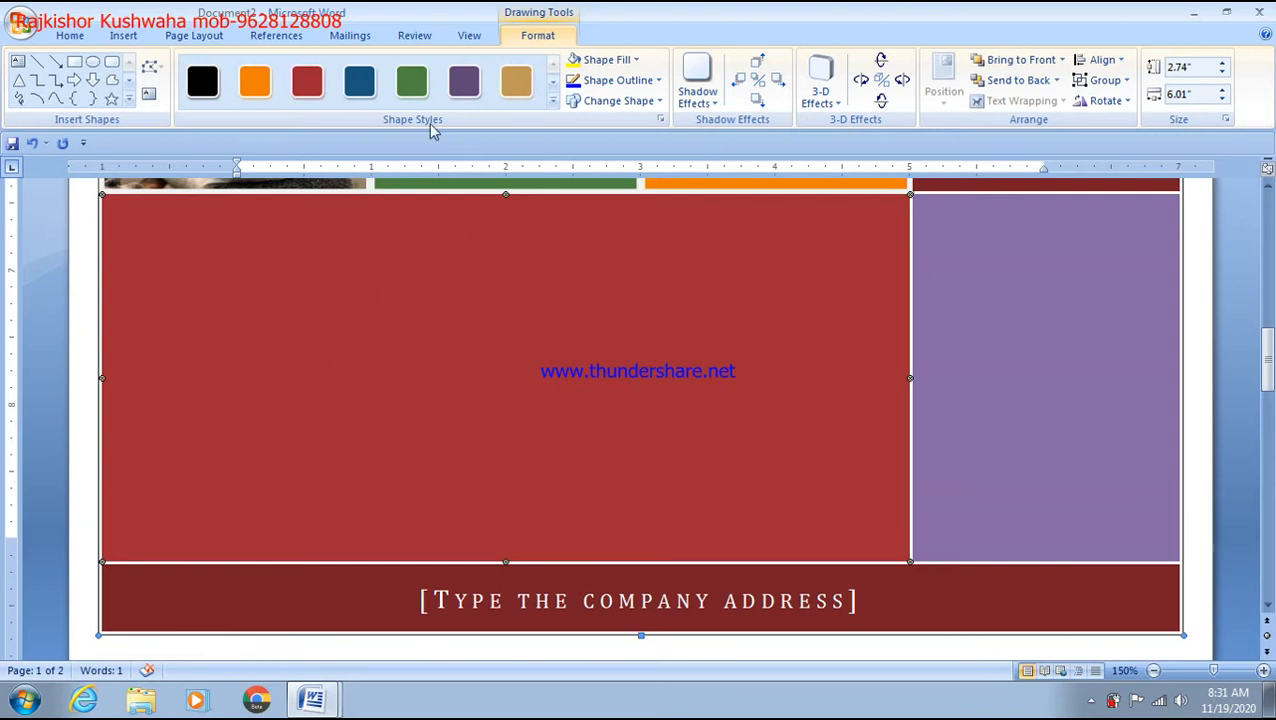
left_click(637, 60)
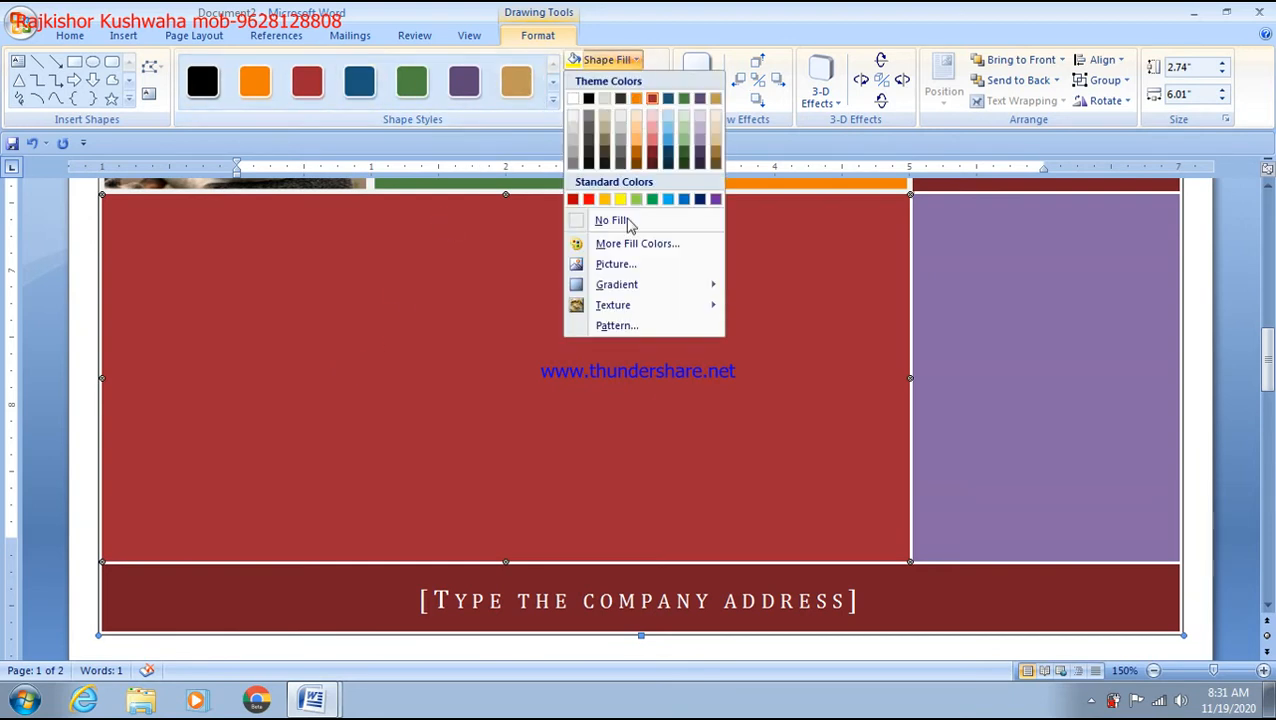
left_click(627, 266)
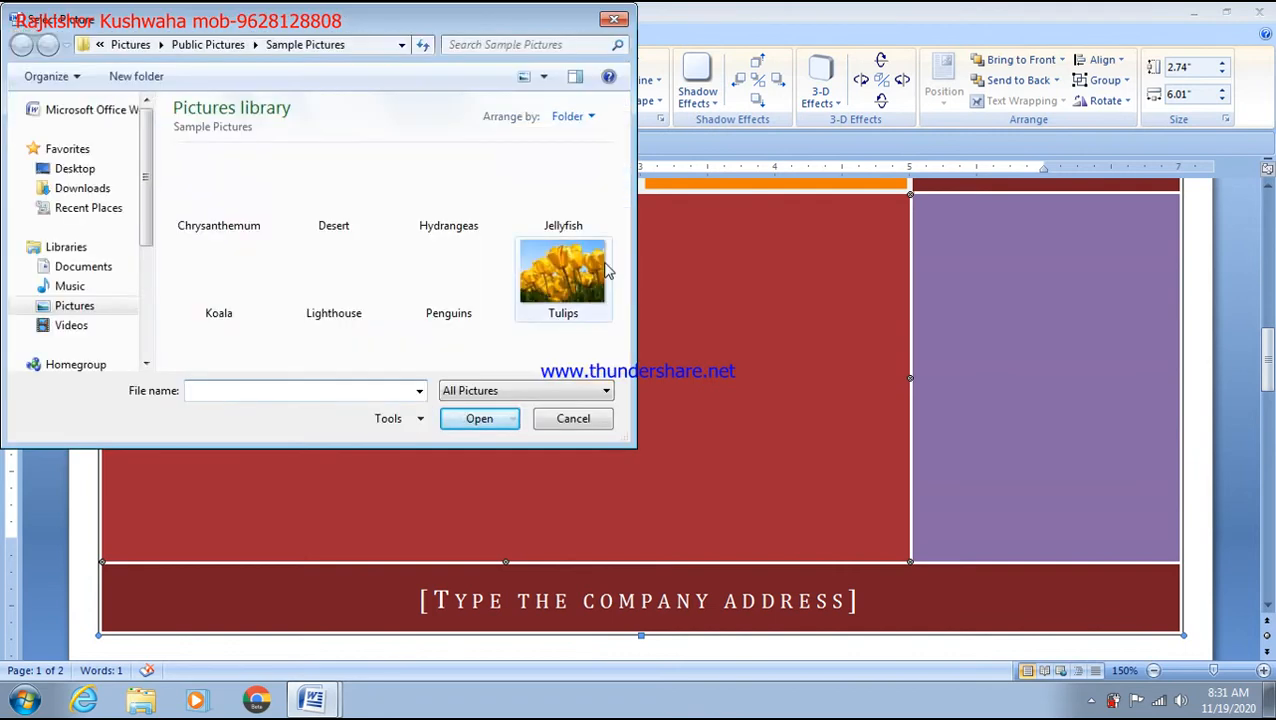
left_click(616, 18)
left_click(636, 60)
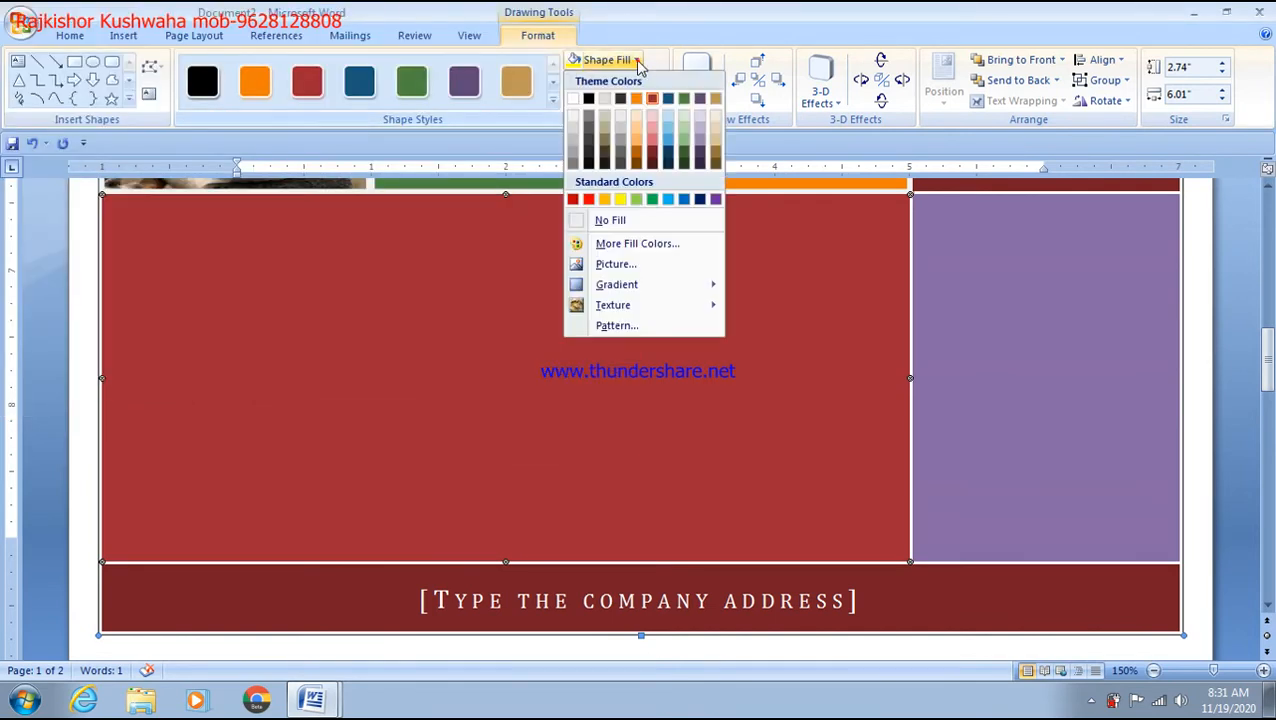
mouse_move(637, 292)
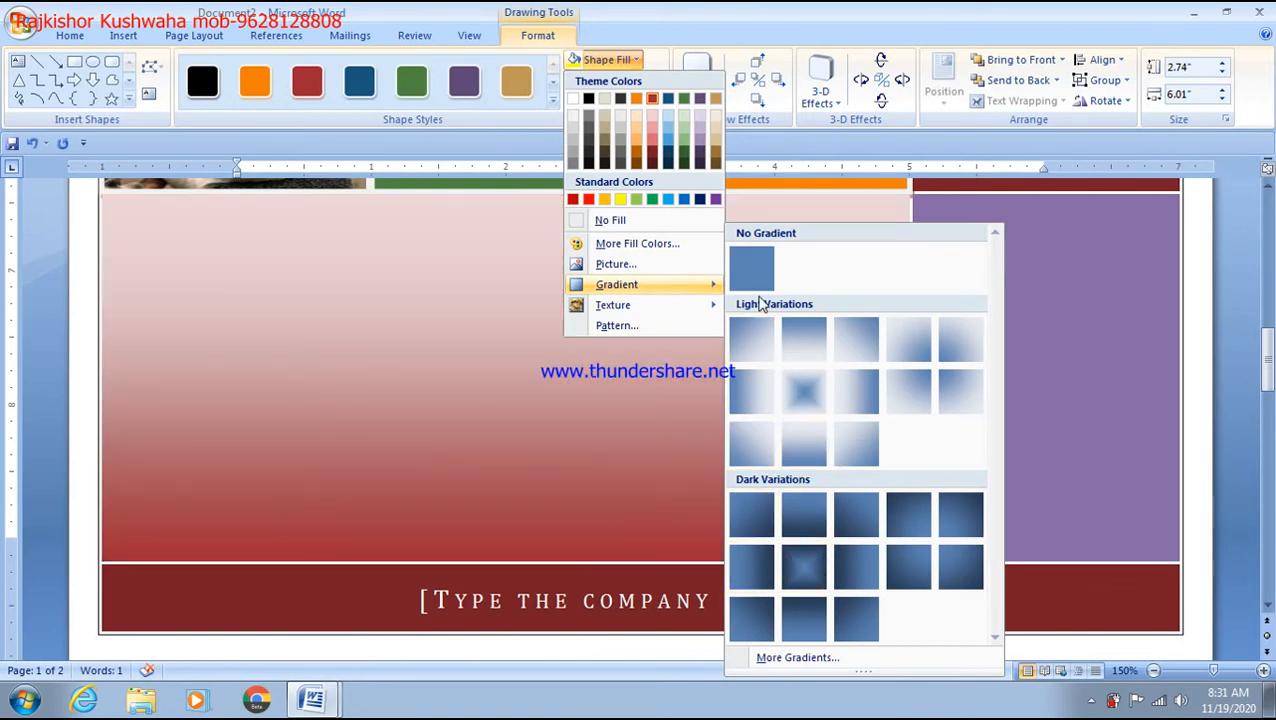
mouse_move(690, 305)
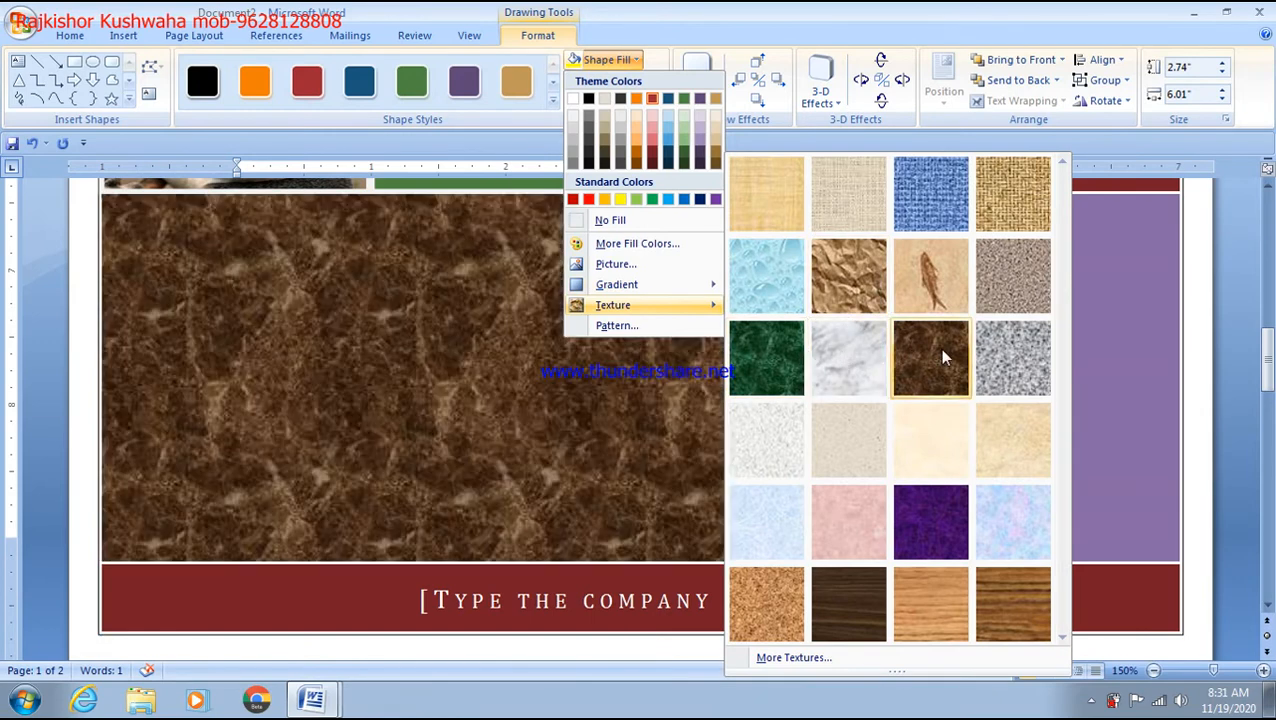
left_click(997, 299)
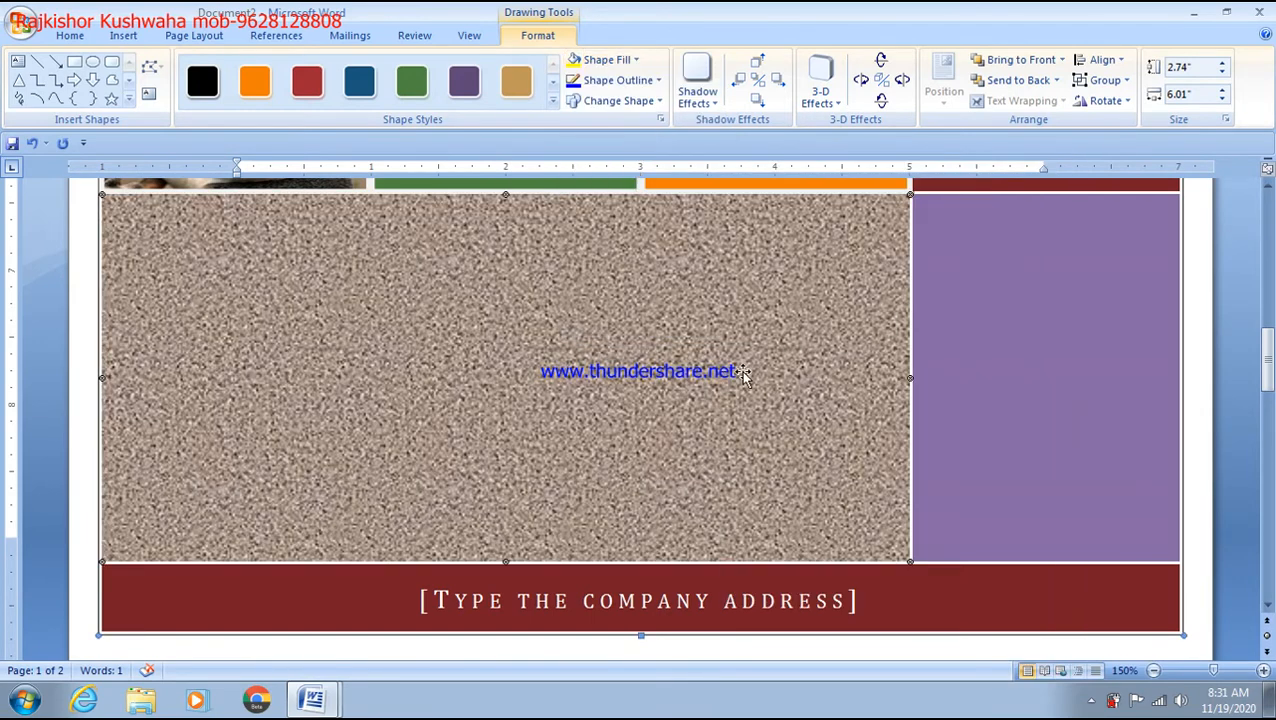
left_click(966, 332)
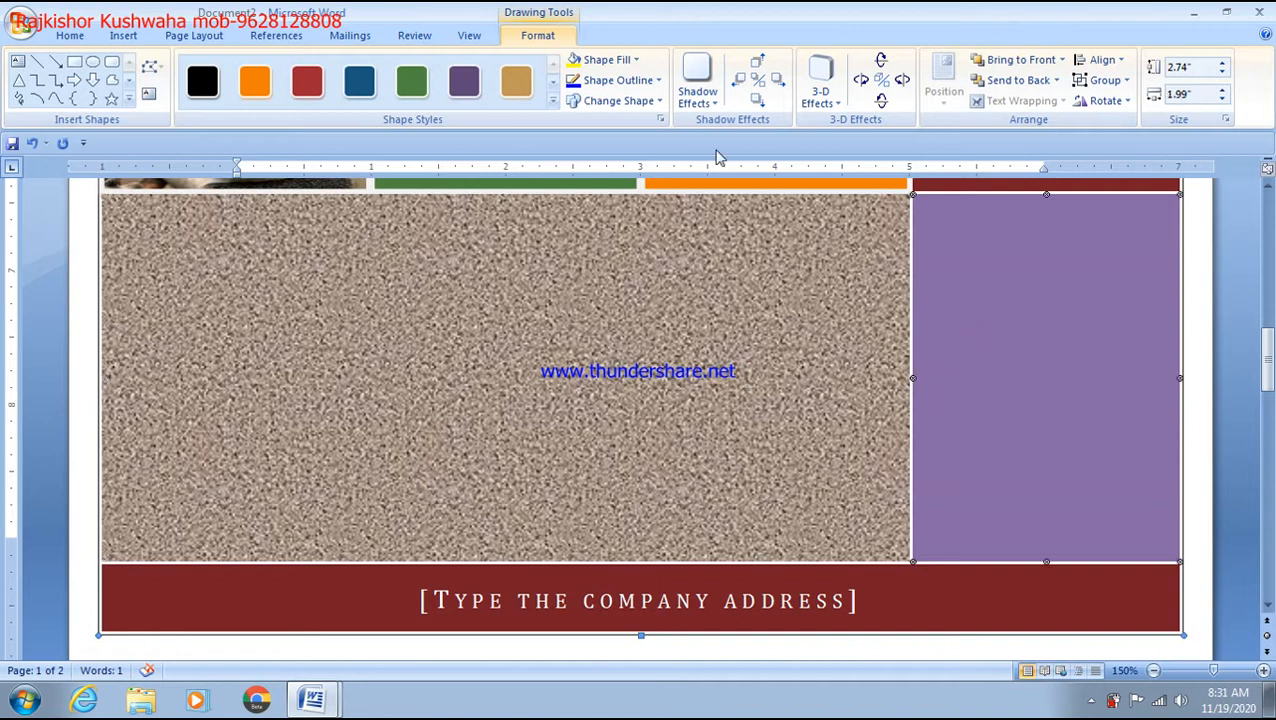
Step: Fill the purple tile with the Penguins picture from Sample Pictures
left_click(638, 62)
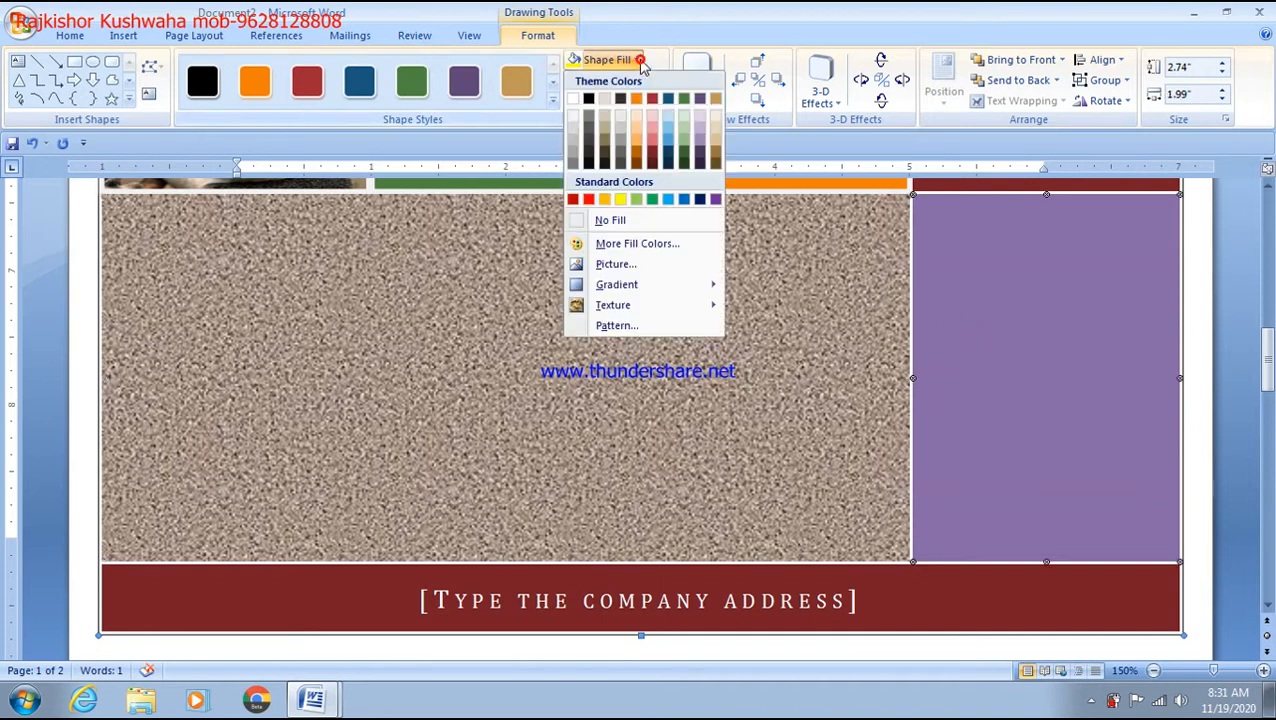
left_click(614, 265)
left_click(463, 258)
double_click(463, 258)
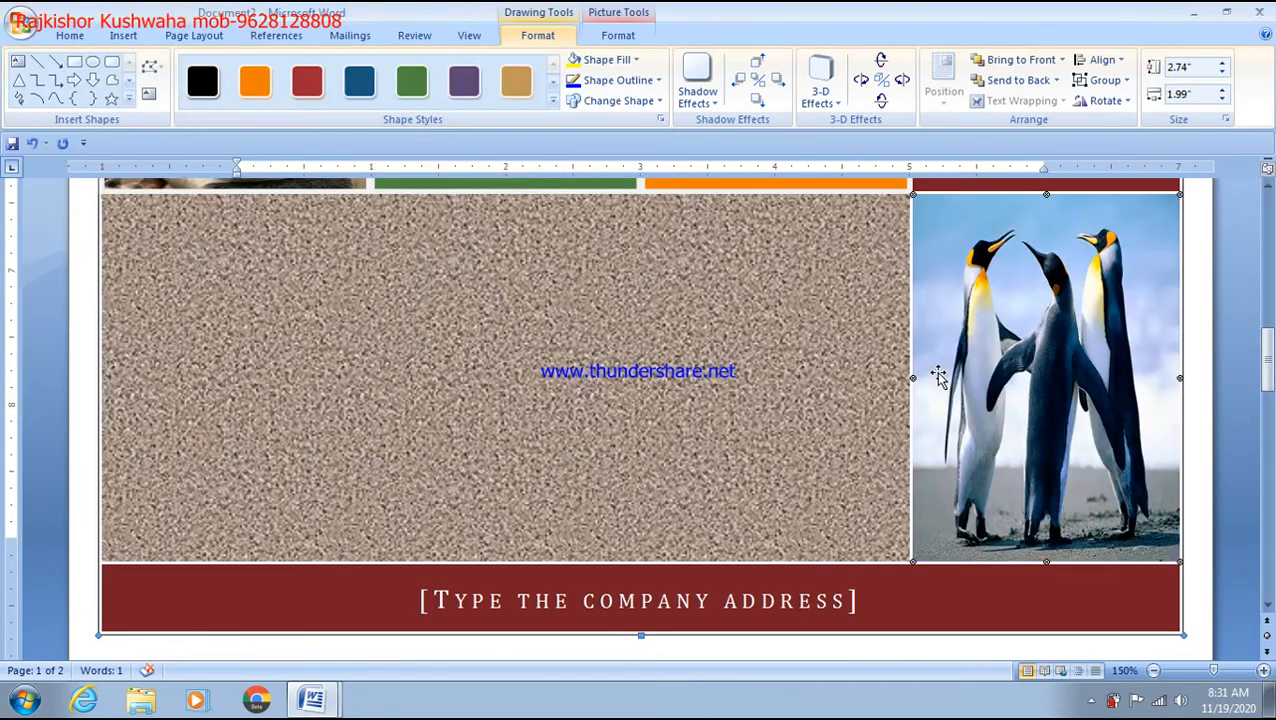
scroll(937, 375, "up", 10)
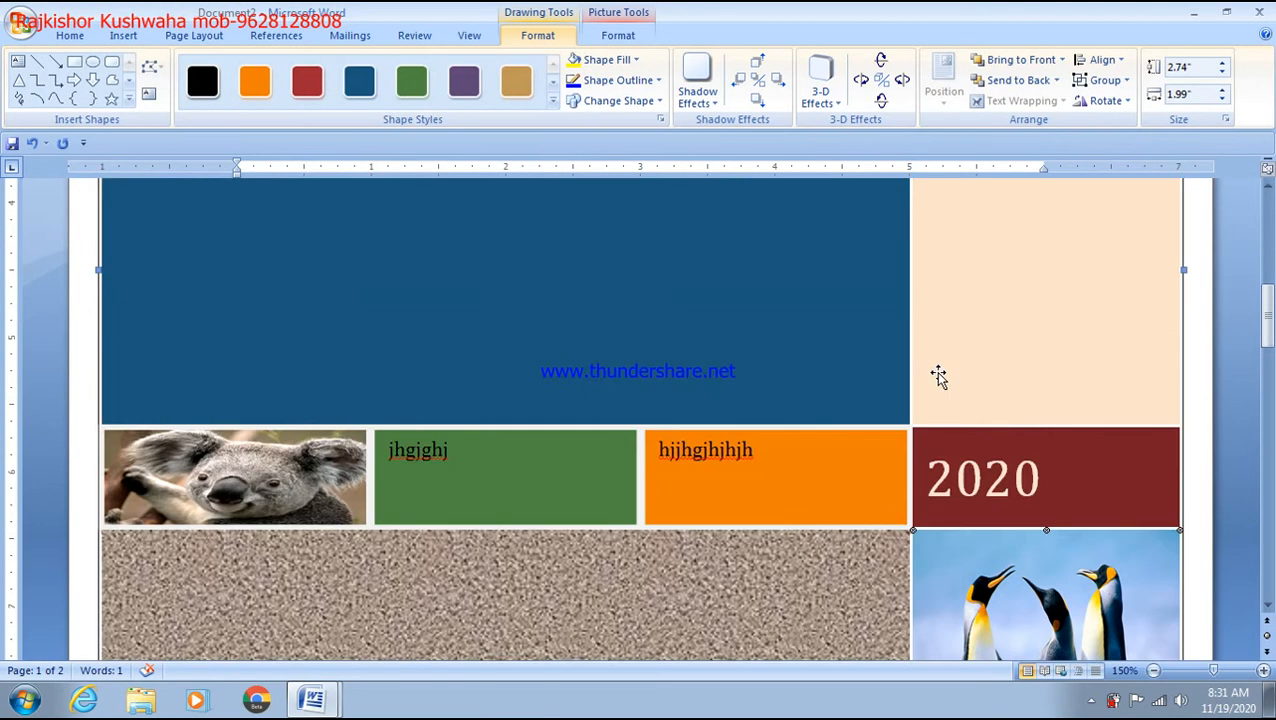
Step: Deselect the tiles by clicking on page 2, then bring up the Insert ribbon
scroll(937, 375, "up", 3)
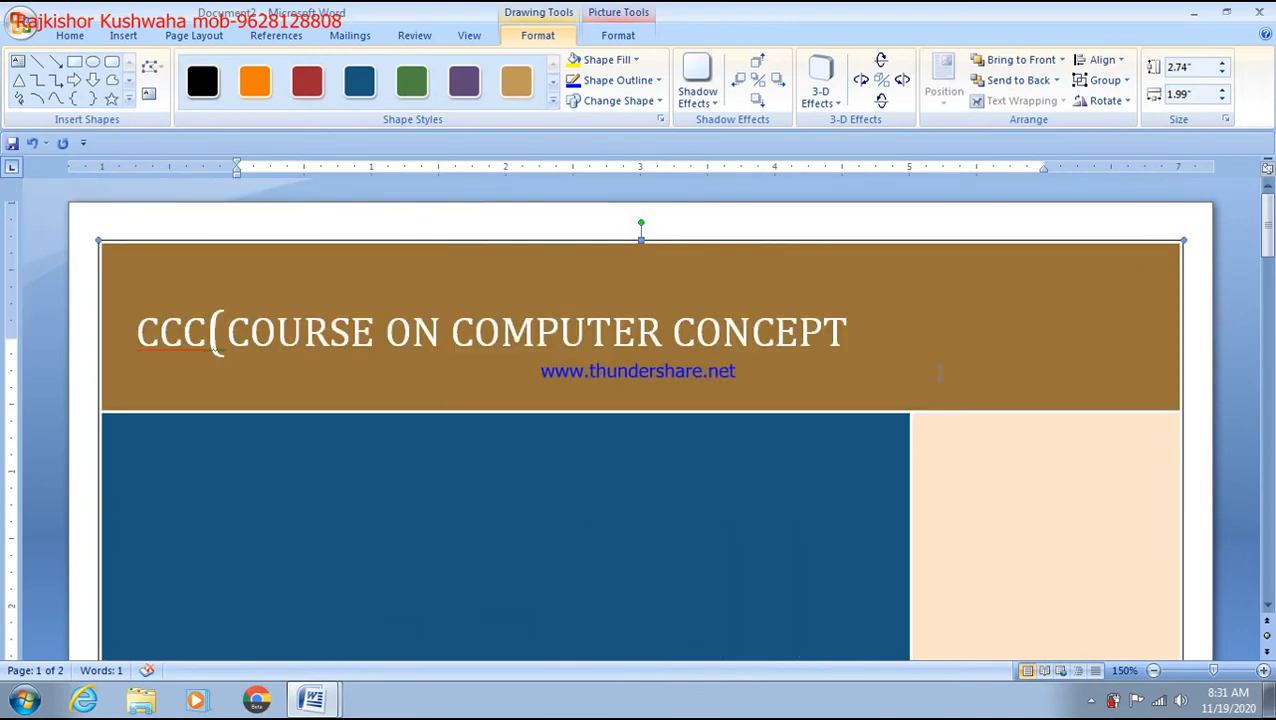
scroll(938, 373, "down", 15)
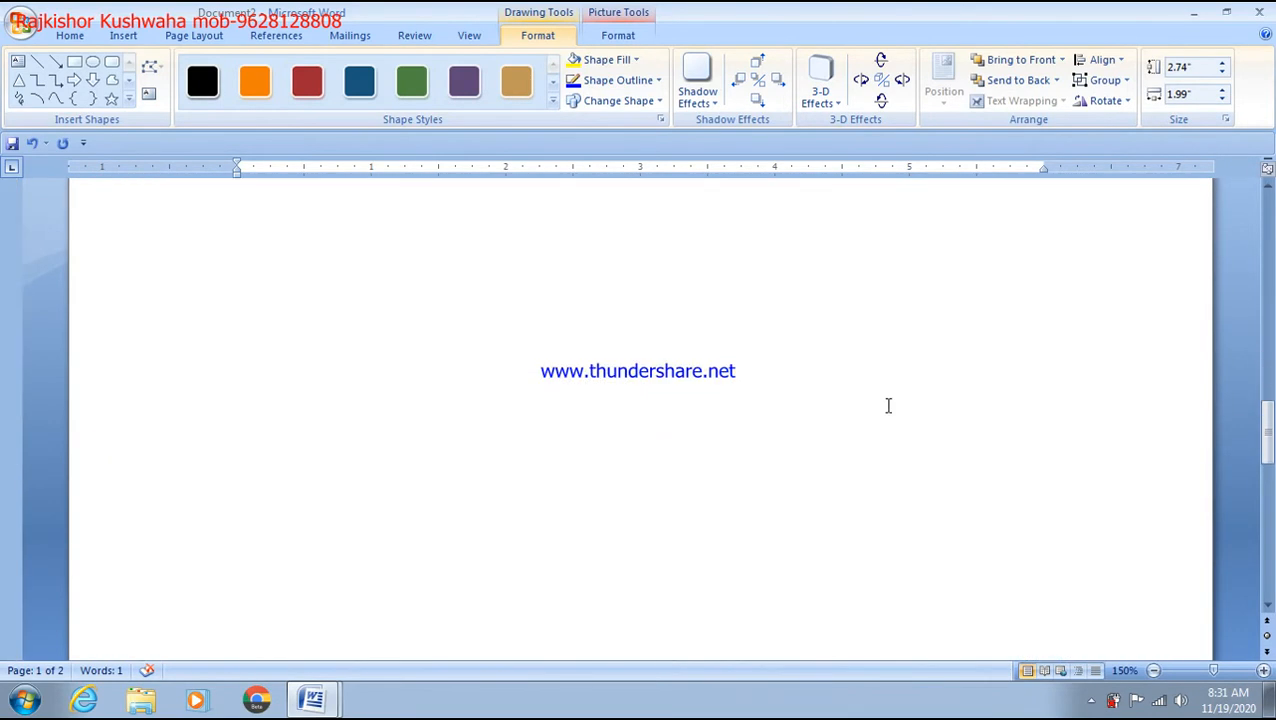
left_click(412, 290)
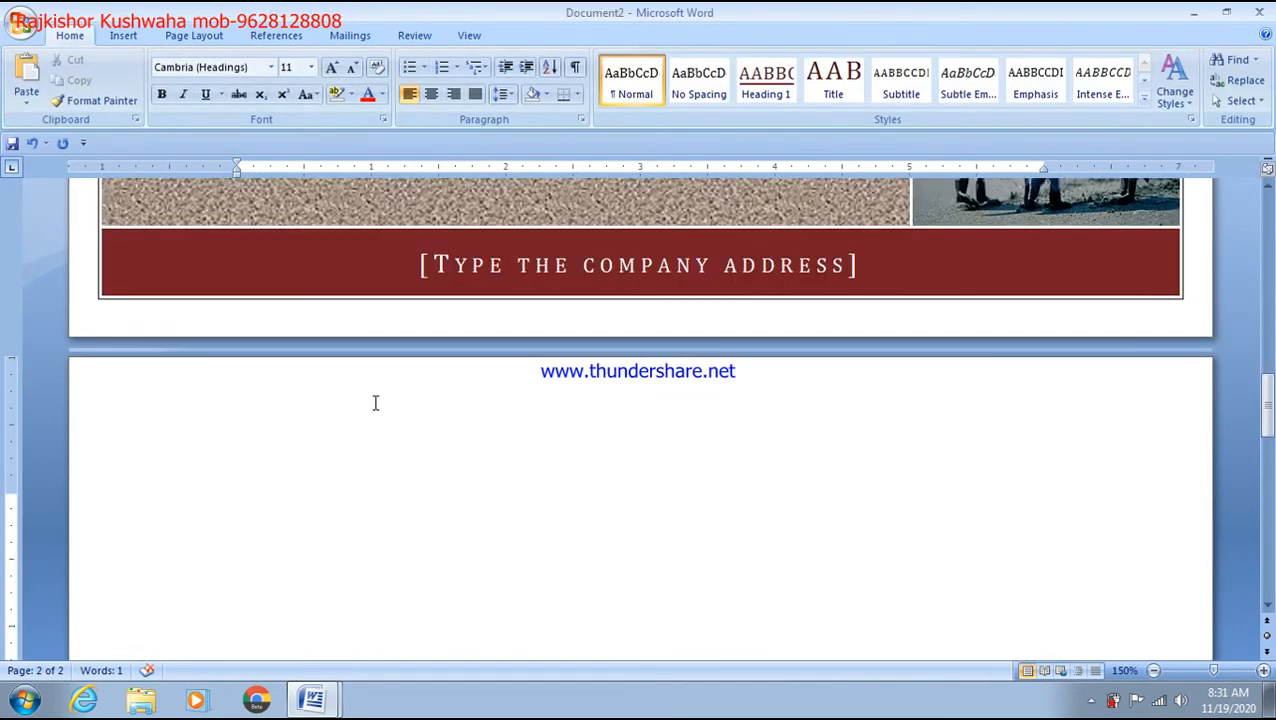
scroll(375, 402, "up", 15)
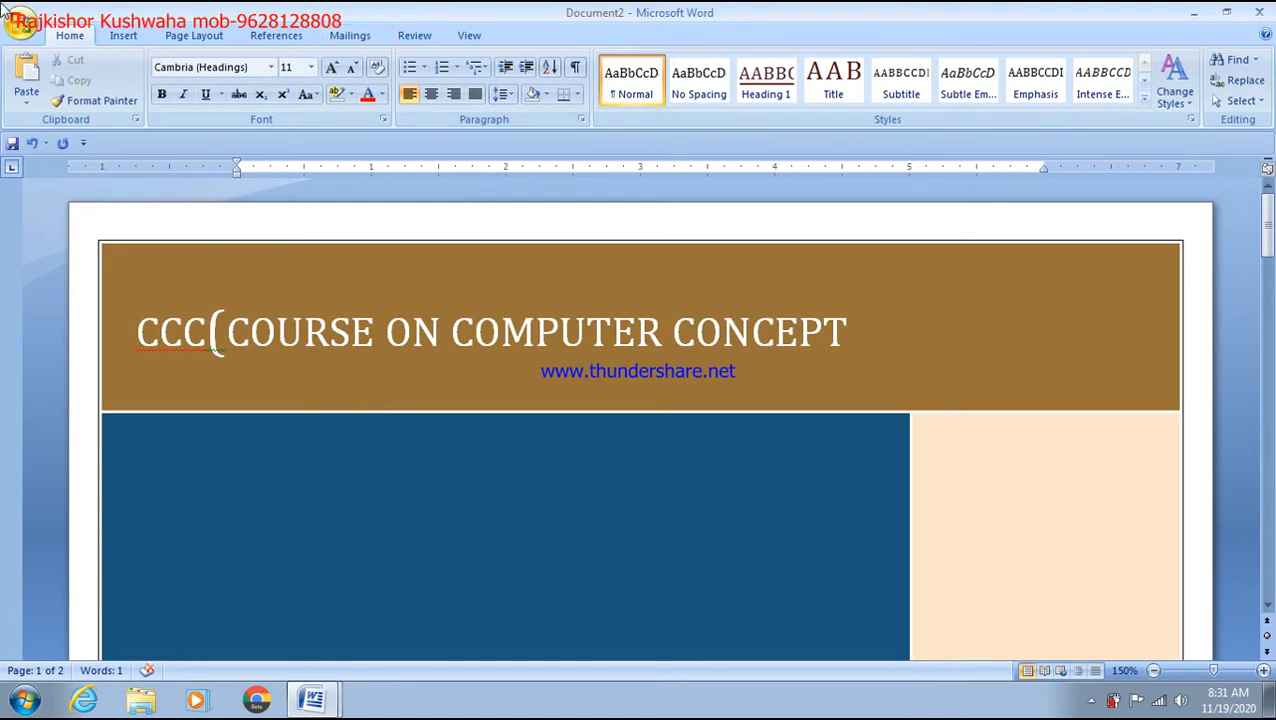
left_click(122, 32)
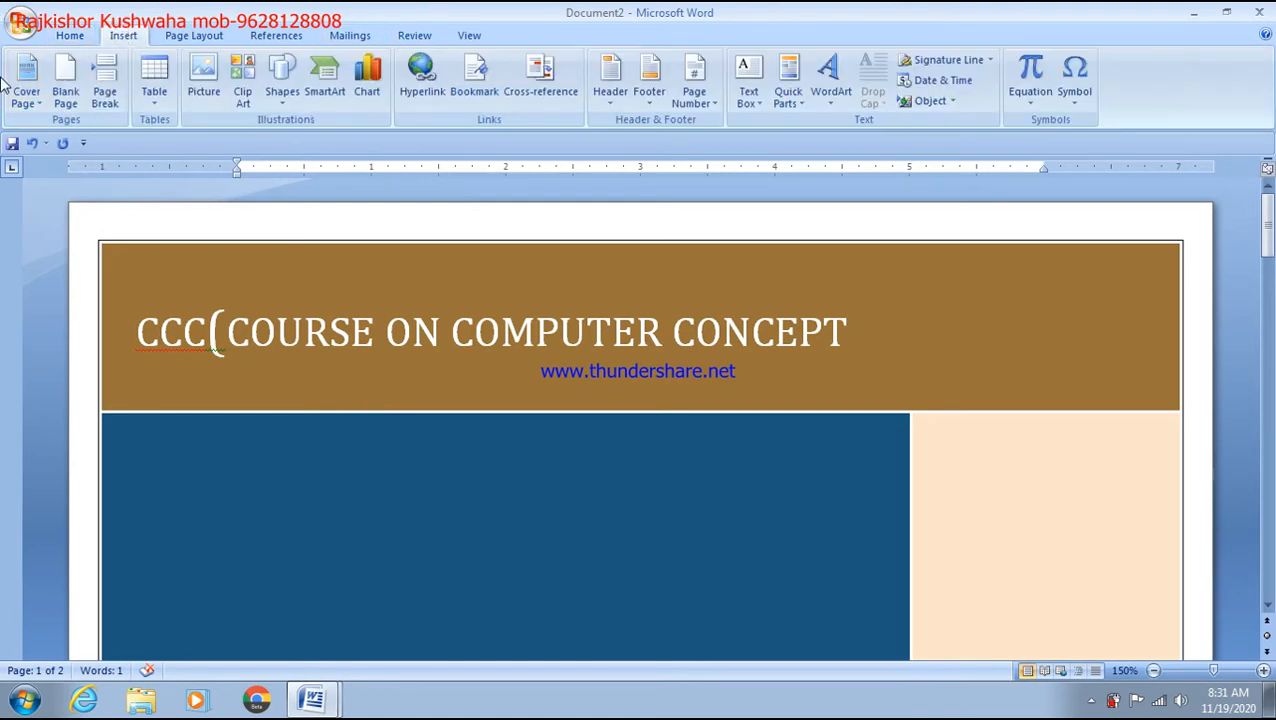
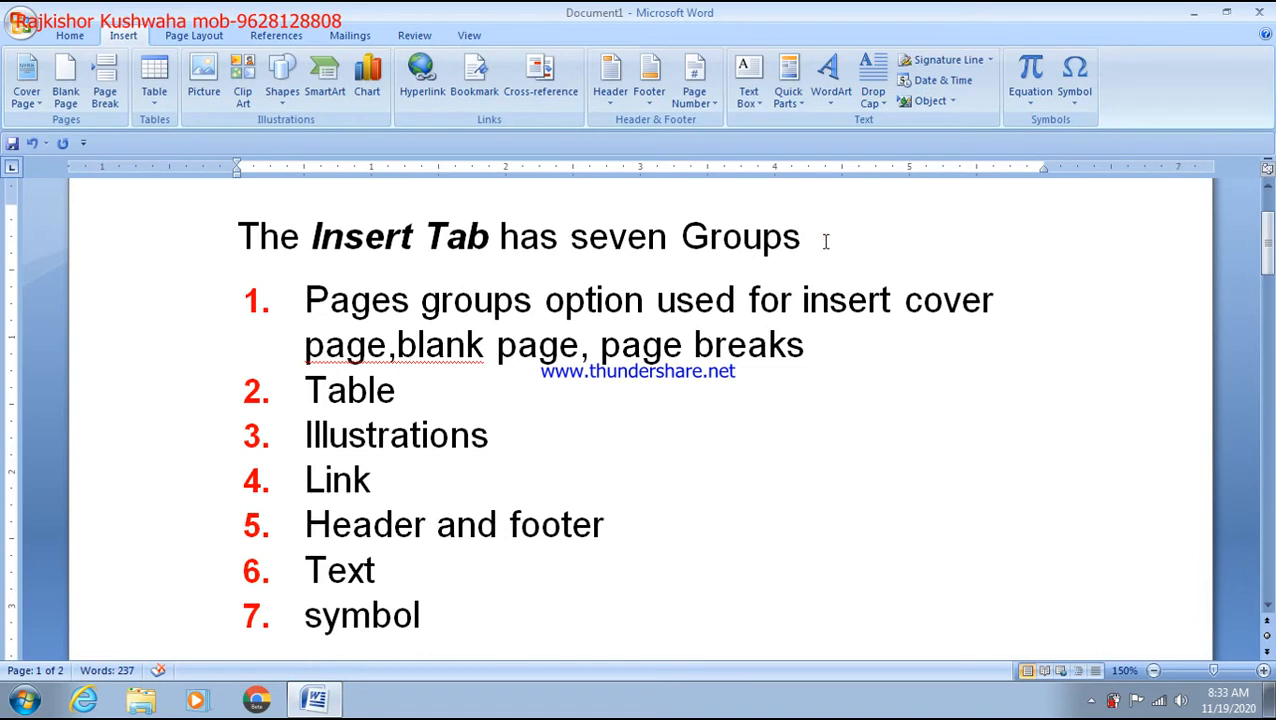
Step: Add an empty line below the heading, above list item 1 'Pages groups option used...'
key("Return")
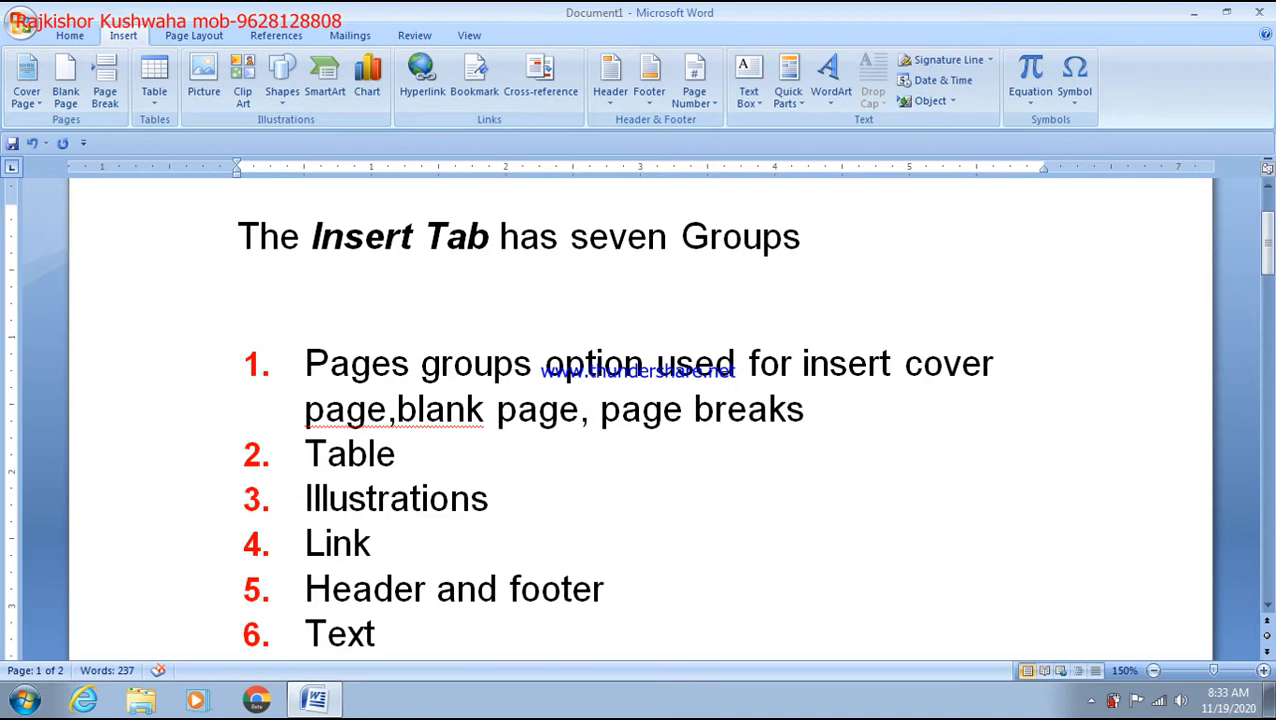
left_click_drag(372, 366, 407, 383)
left_click(446, 410)
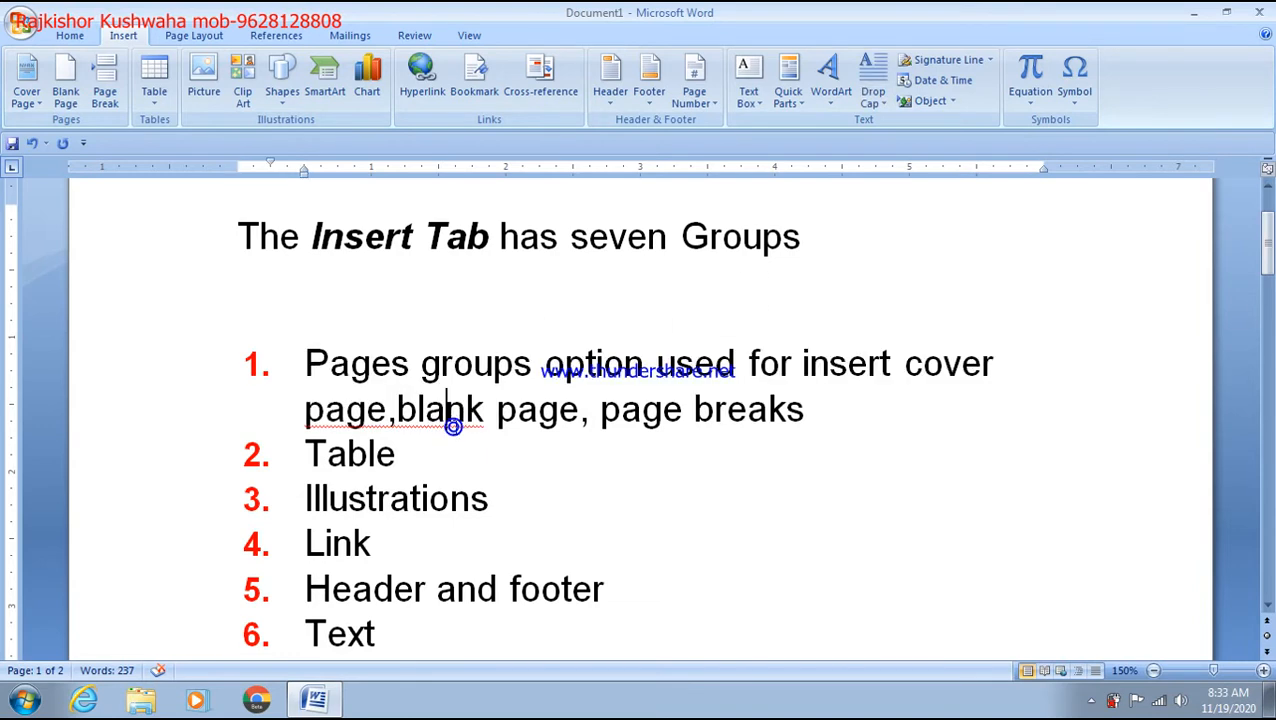
left_click(378, 278)
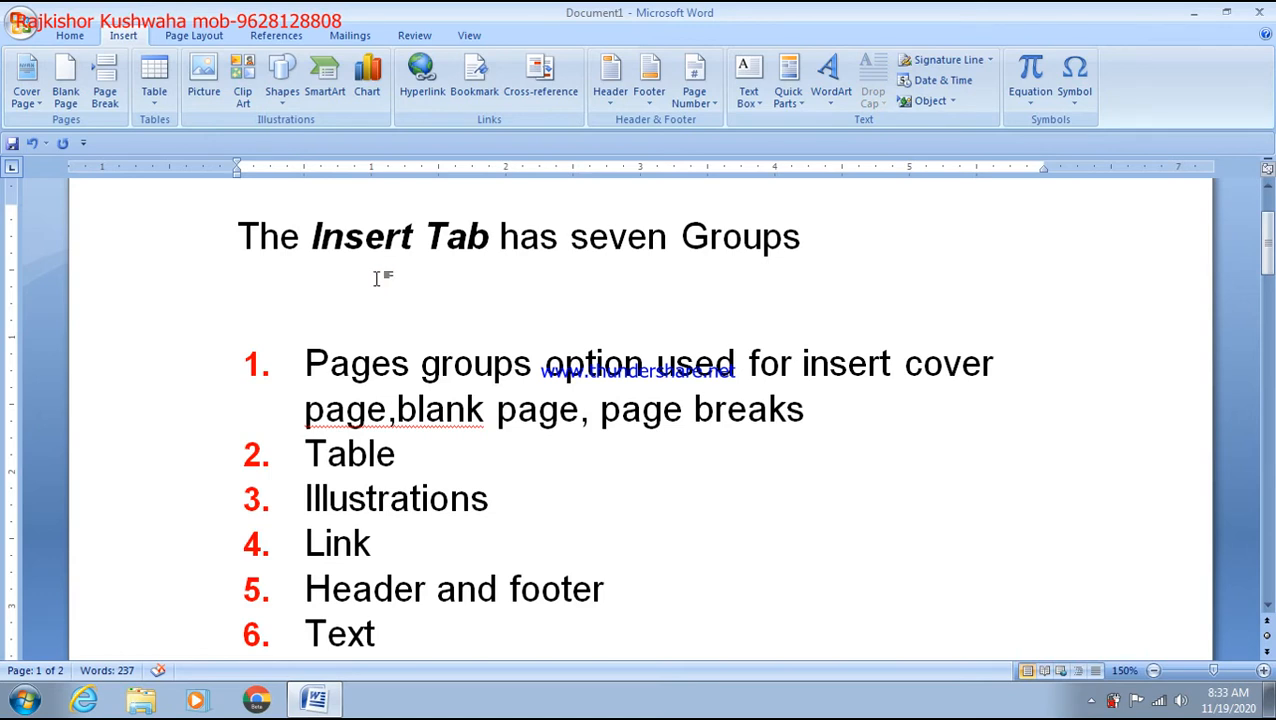
left_click_drag(826, 256, 193, 220)
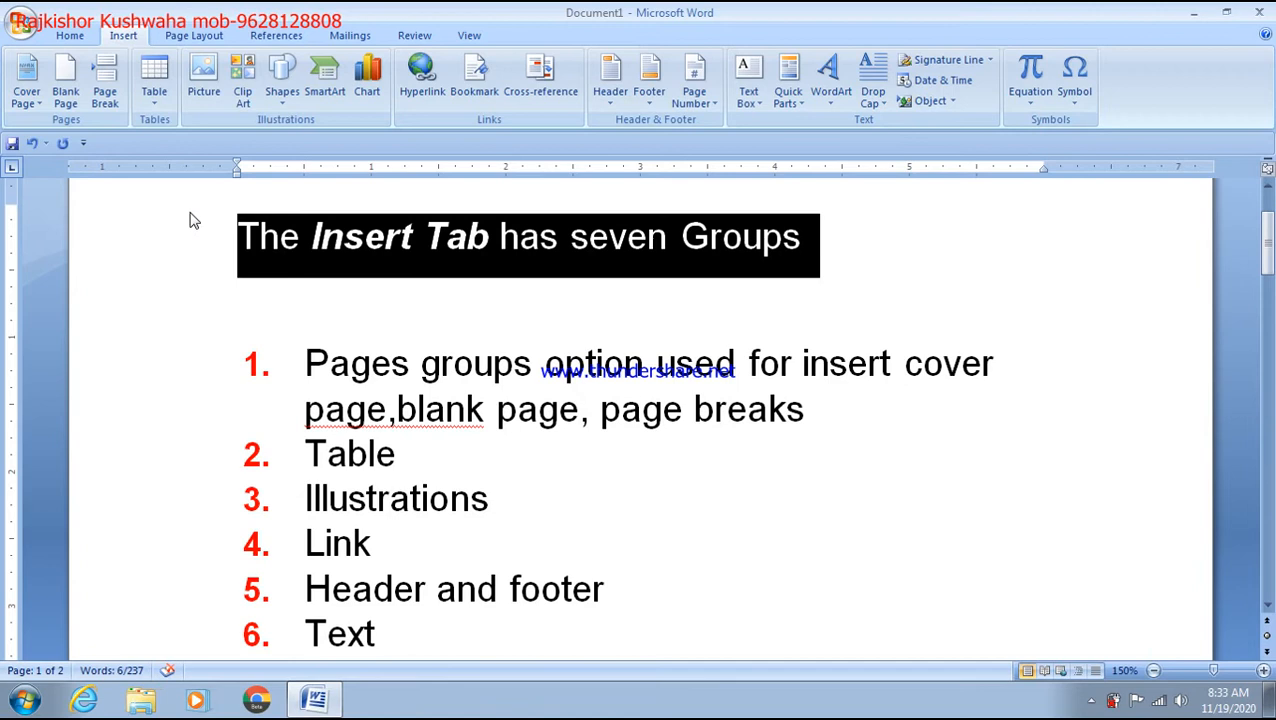
left_click(313, 310)
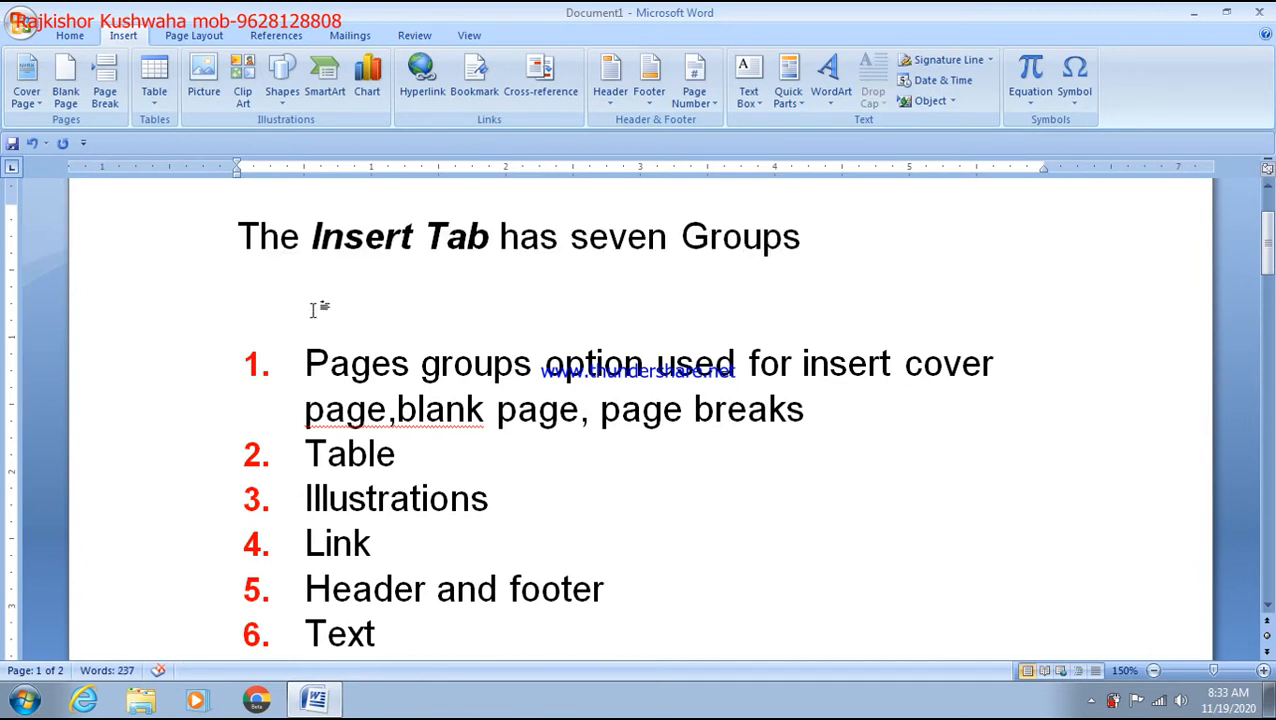
left_click_drag(312, 345, 447, 568)
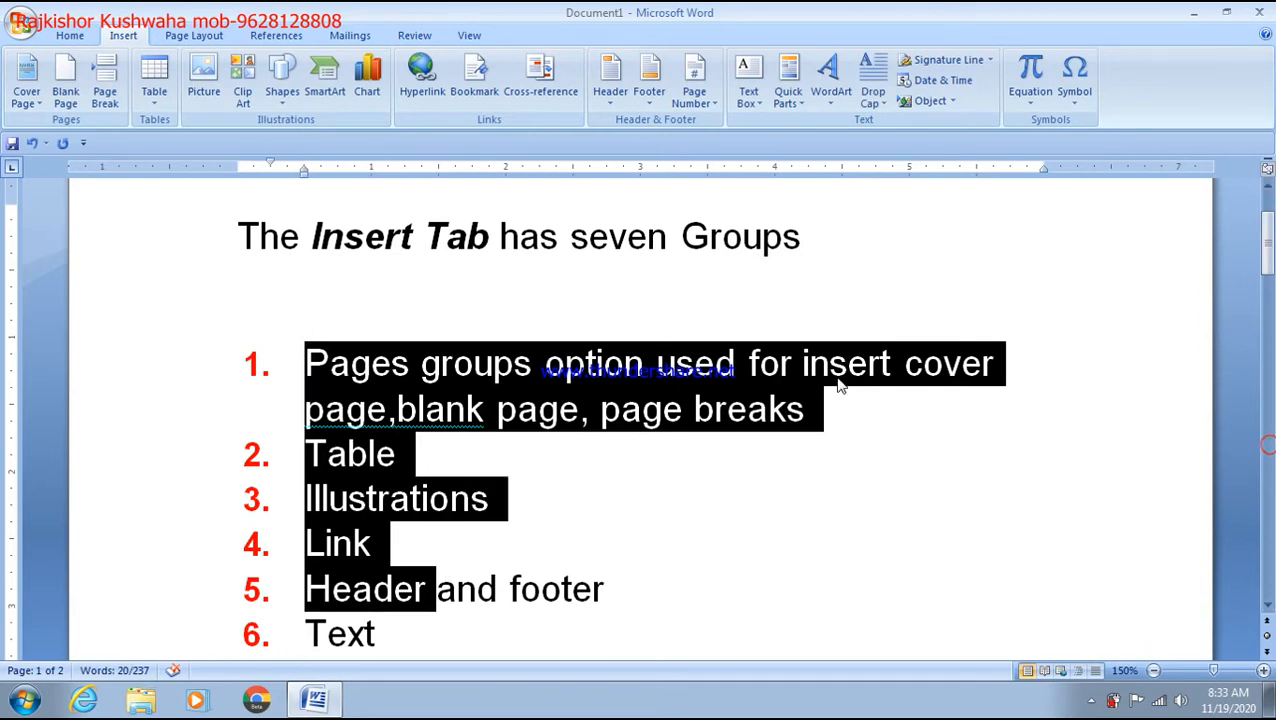
left_click(567, 266)
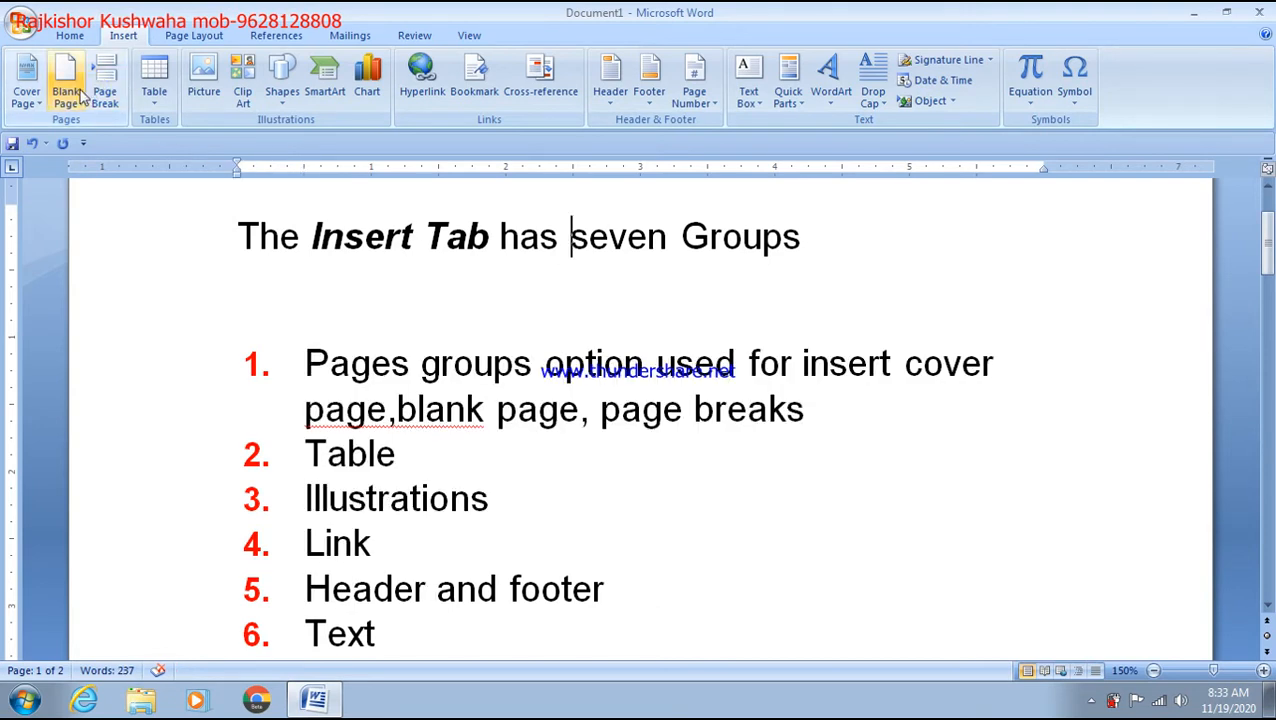
left_click(310, 304)
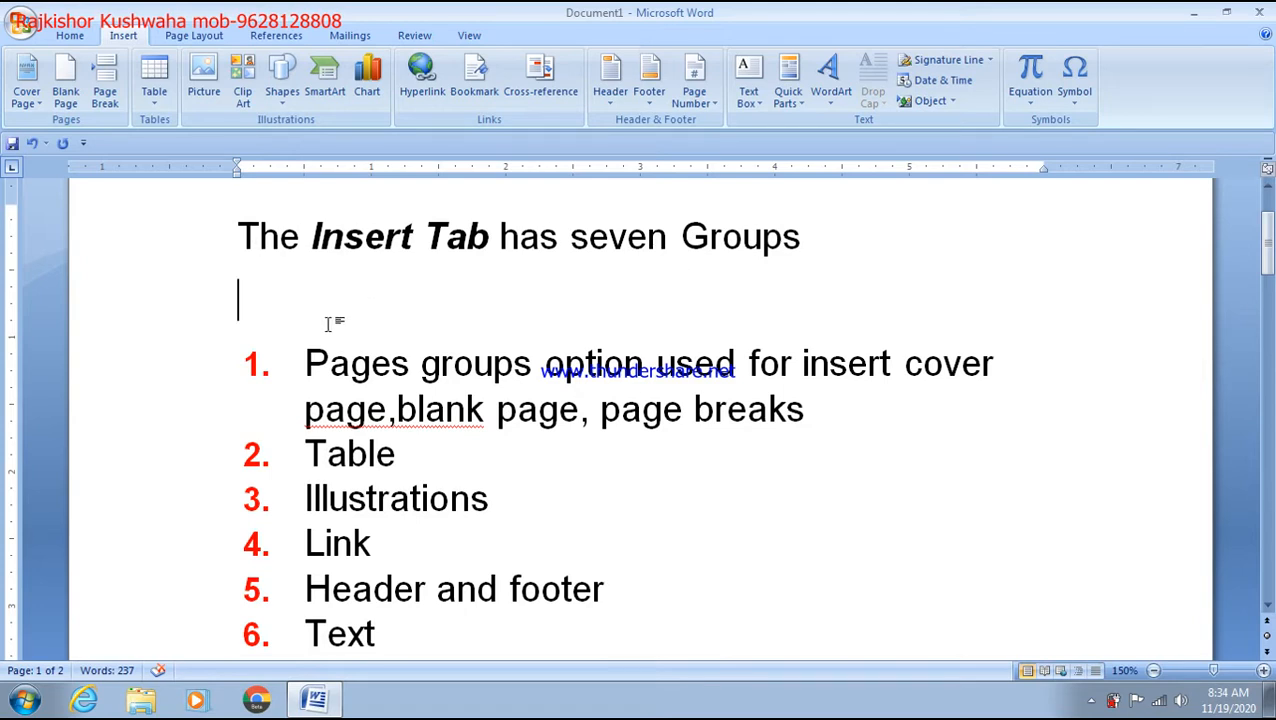
Step: Select the heading words 'The' and 'Groups', then return to the empty line under the heading
left_click_drag(237, 240, 815, 240)
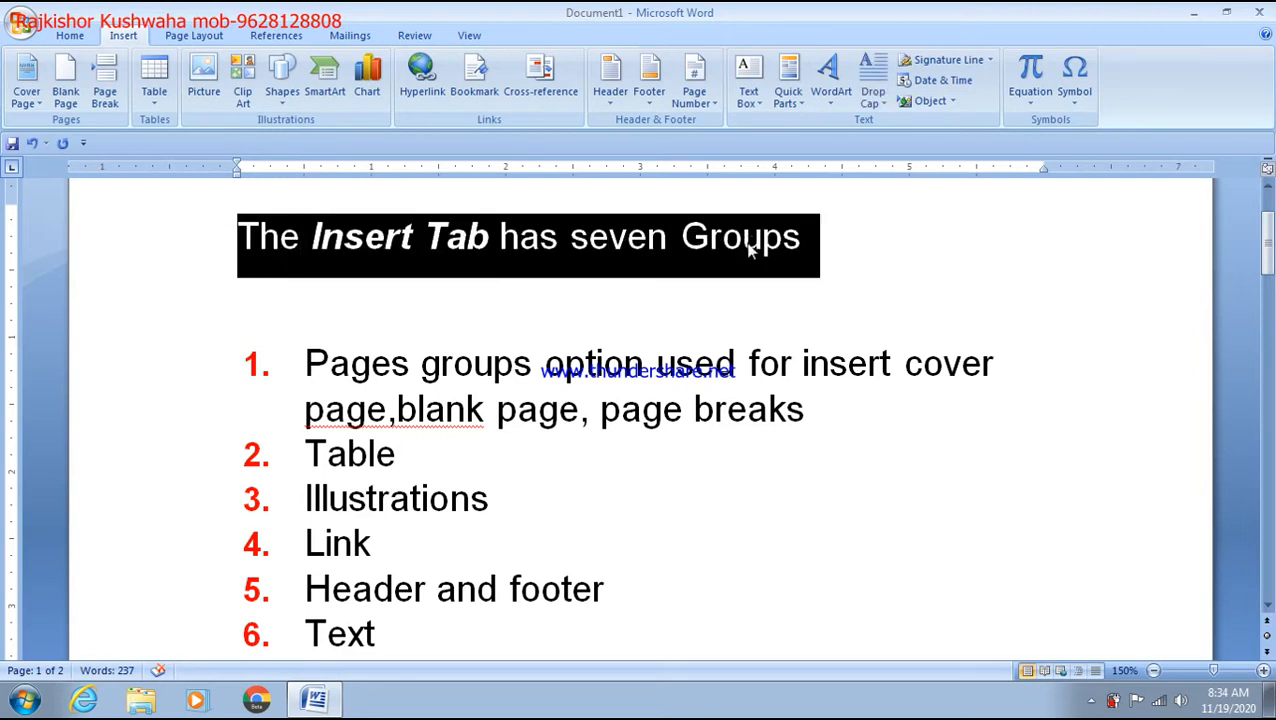
double_click(748, 242)
left_click(512, 314)
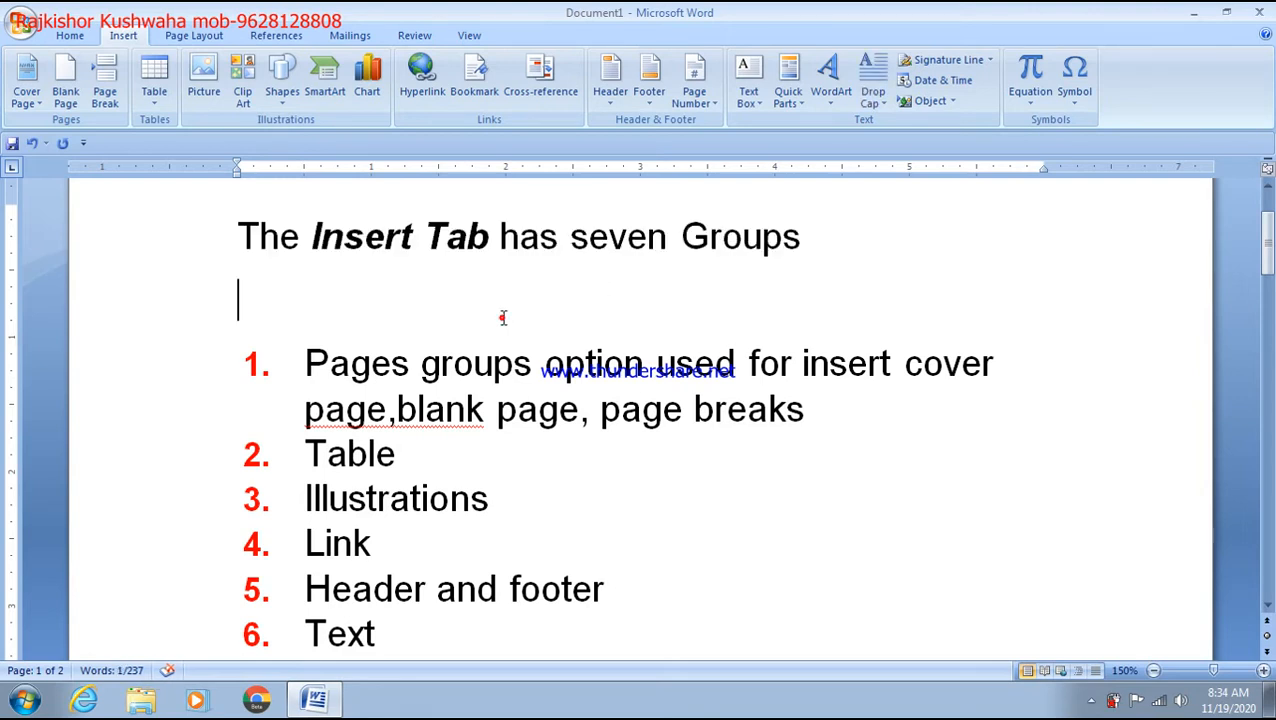
scroll(408, 330, "down", 1)
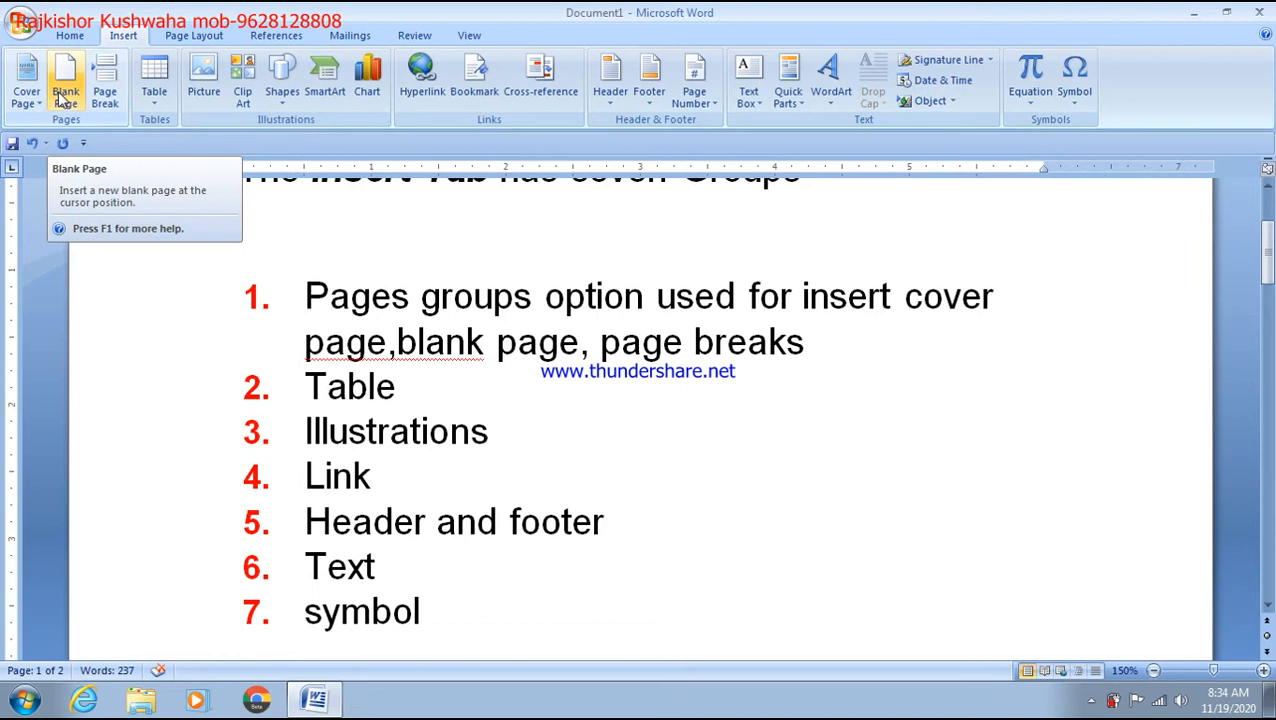
Step: Add an unnumbered line after 'page breaks' and insert a blank page there
left_click(824, 358)
key("Return")
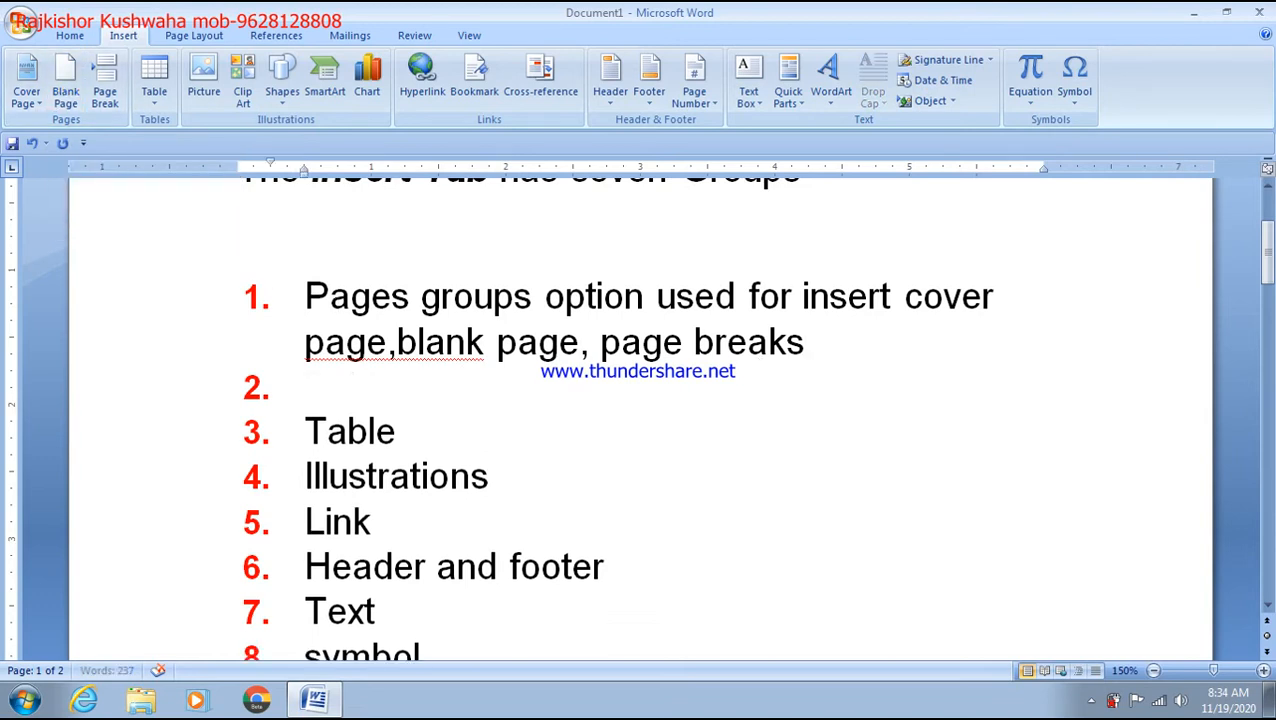
key("Return")
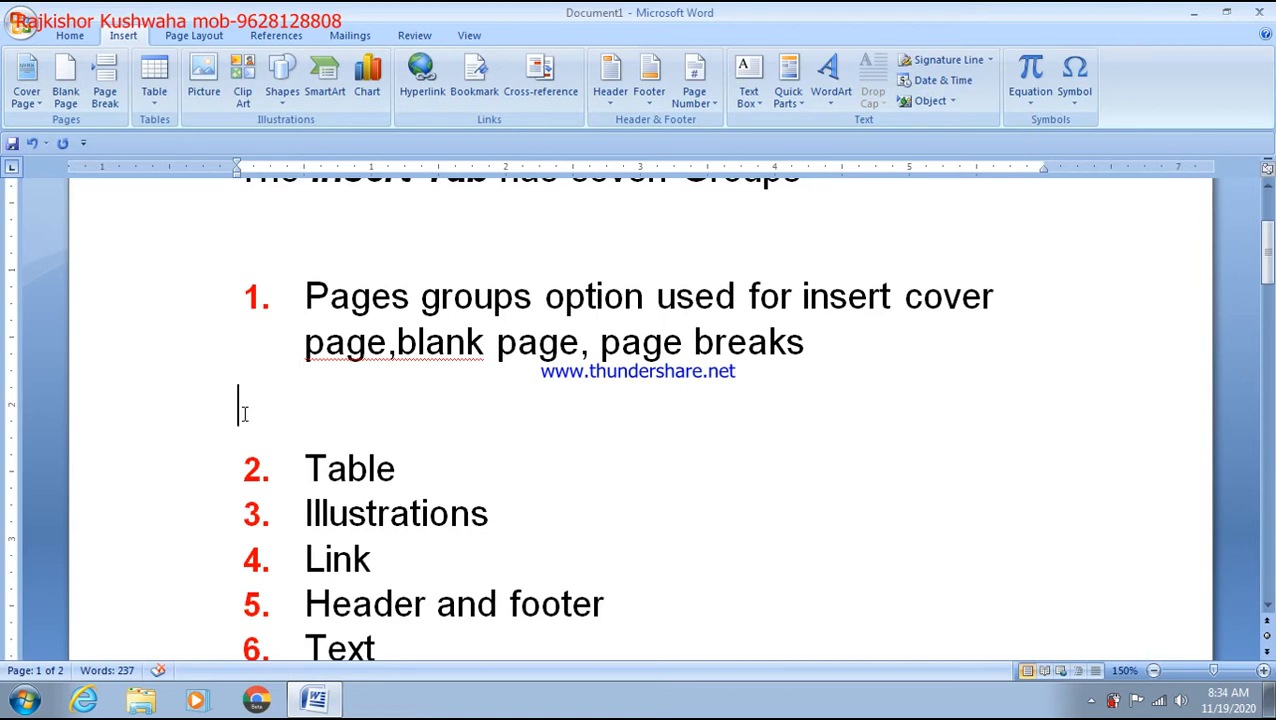
left_click(79, 100)
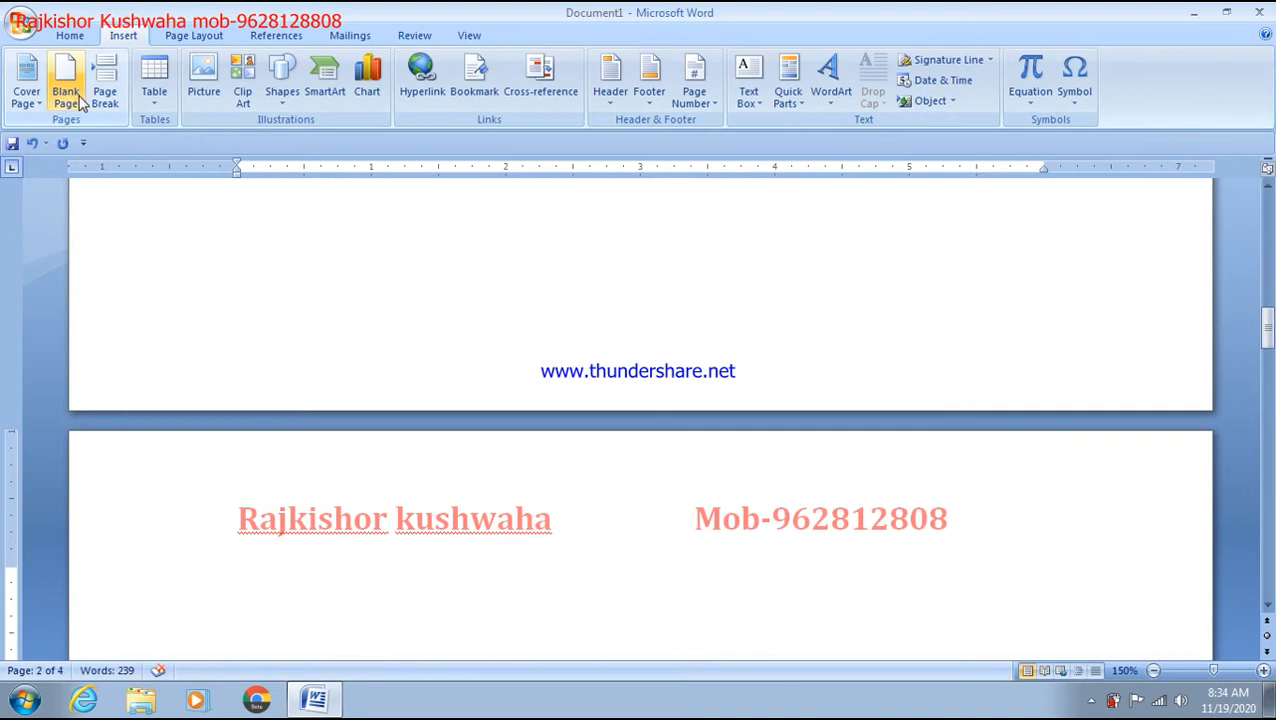
scroll(79, 100, "up", 1)
scroll(747, 436, "up", 10)
scroll(747, 436, "up", 5)
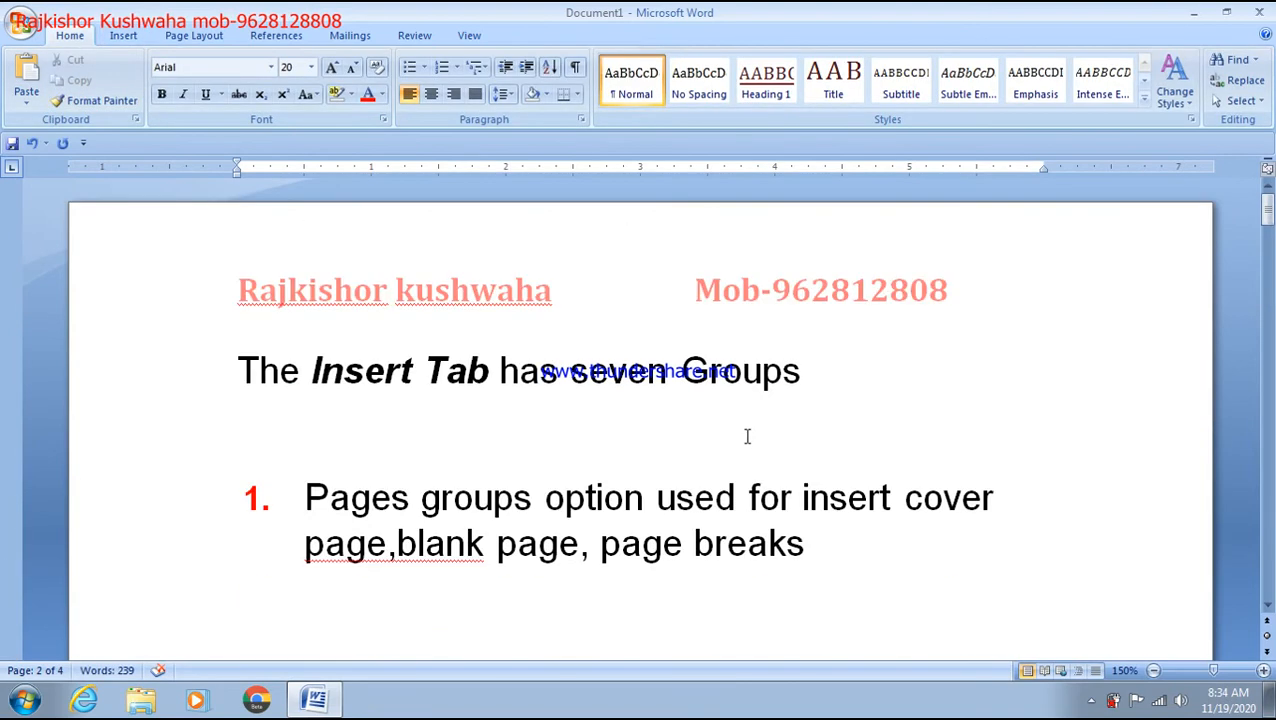
scroll(747, 436, "down", 15)
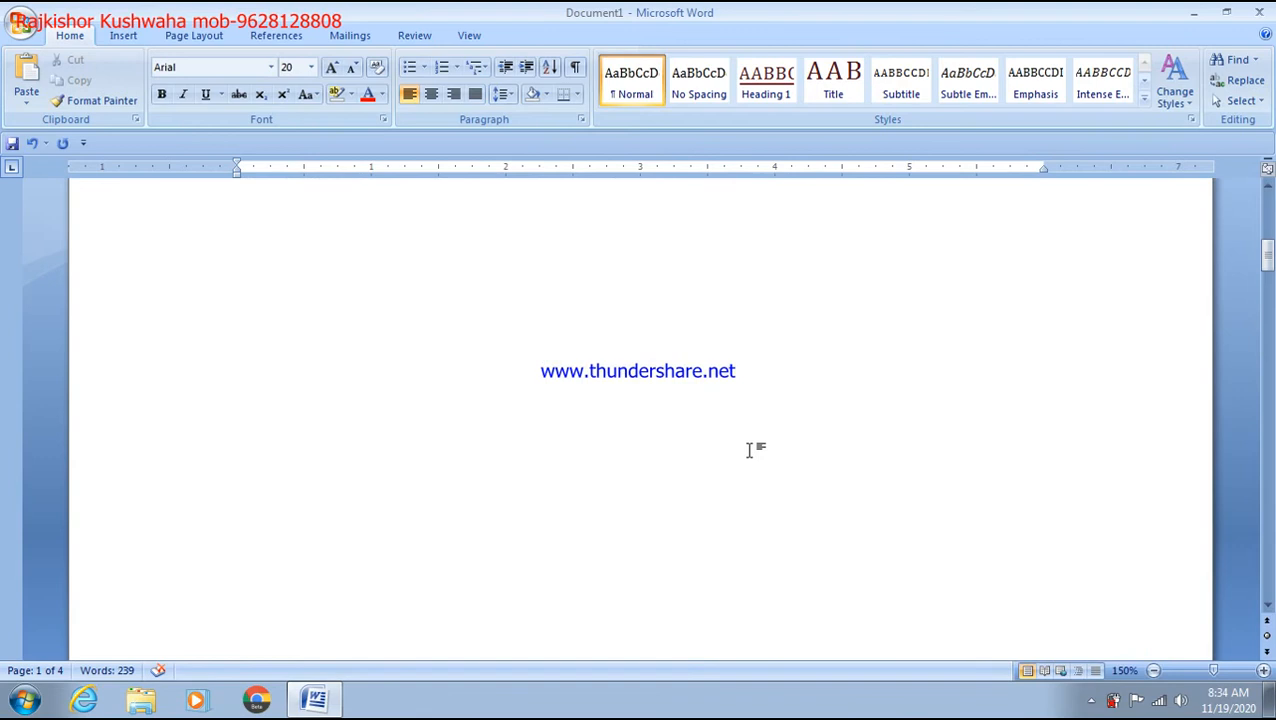
scroll(750, 465, "down", 3)
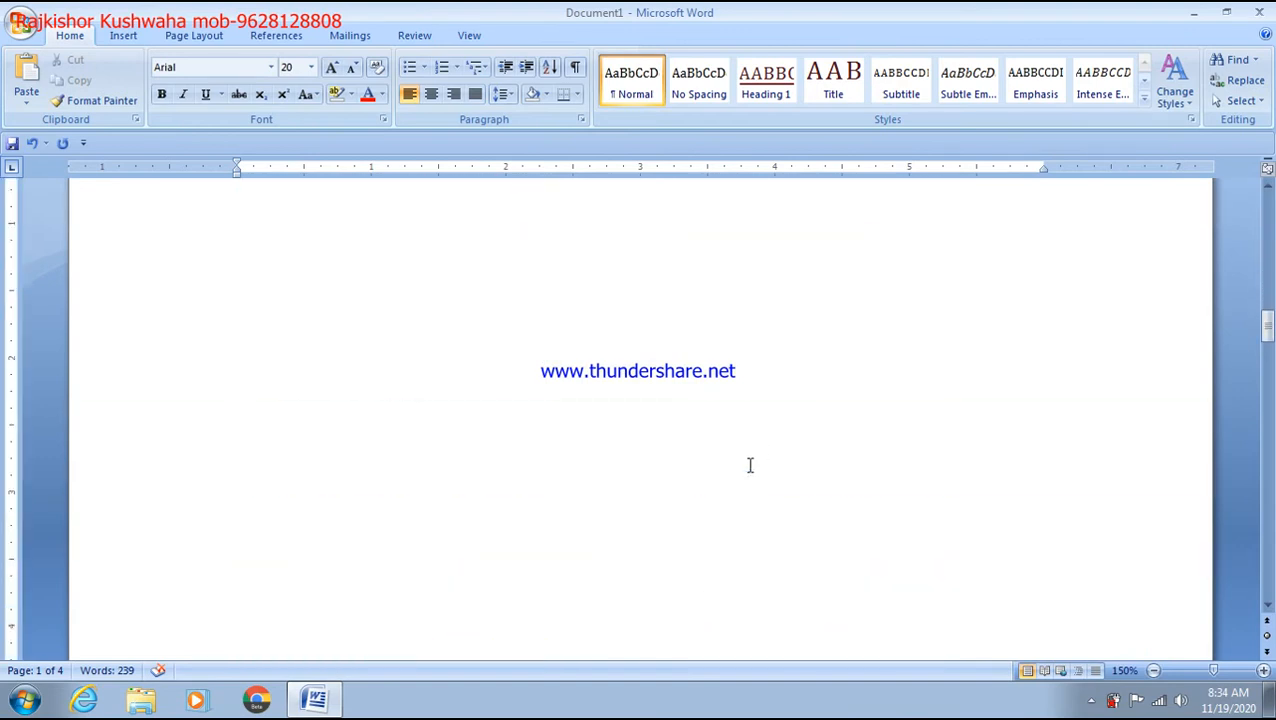
scroll(750, 465, "down", 8)
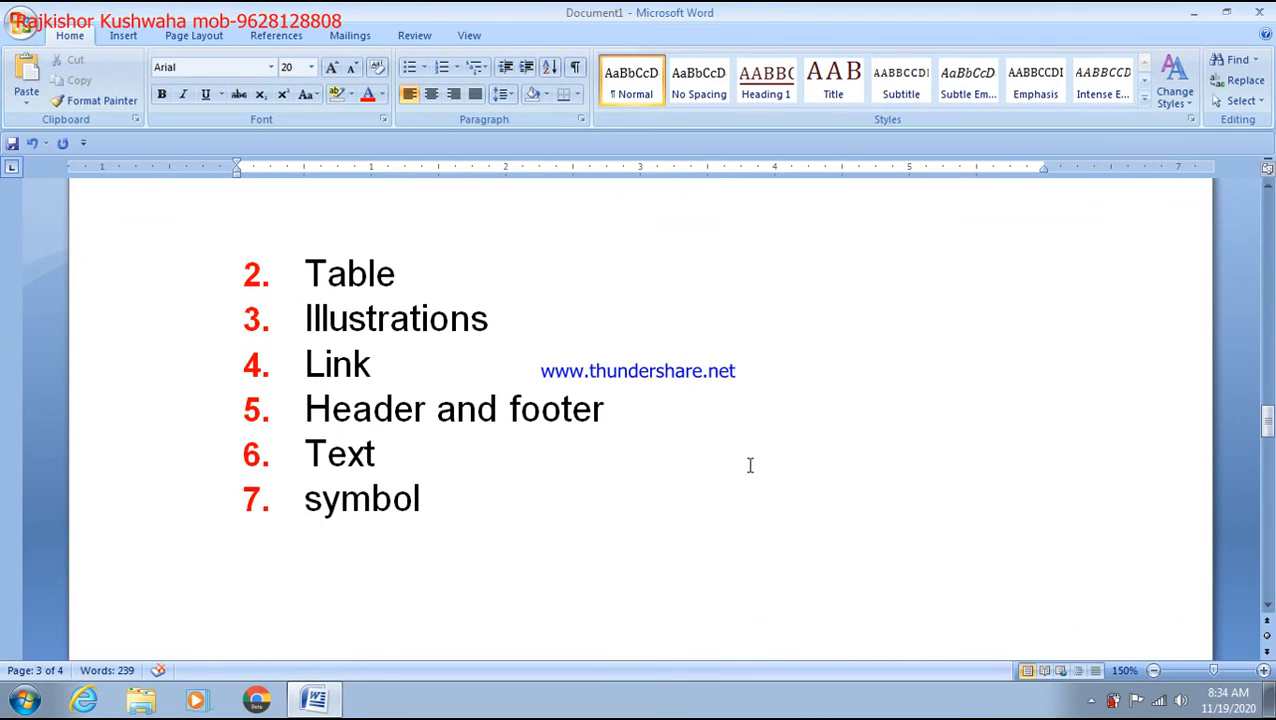
left_click(426, 261)
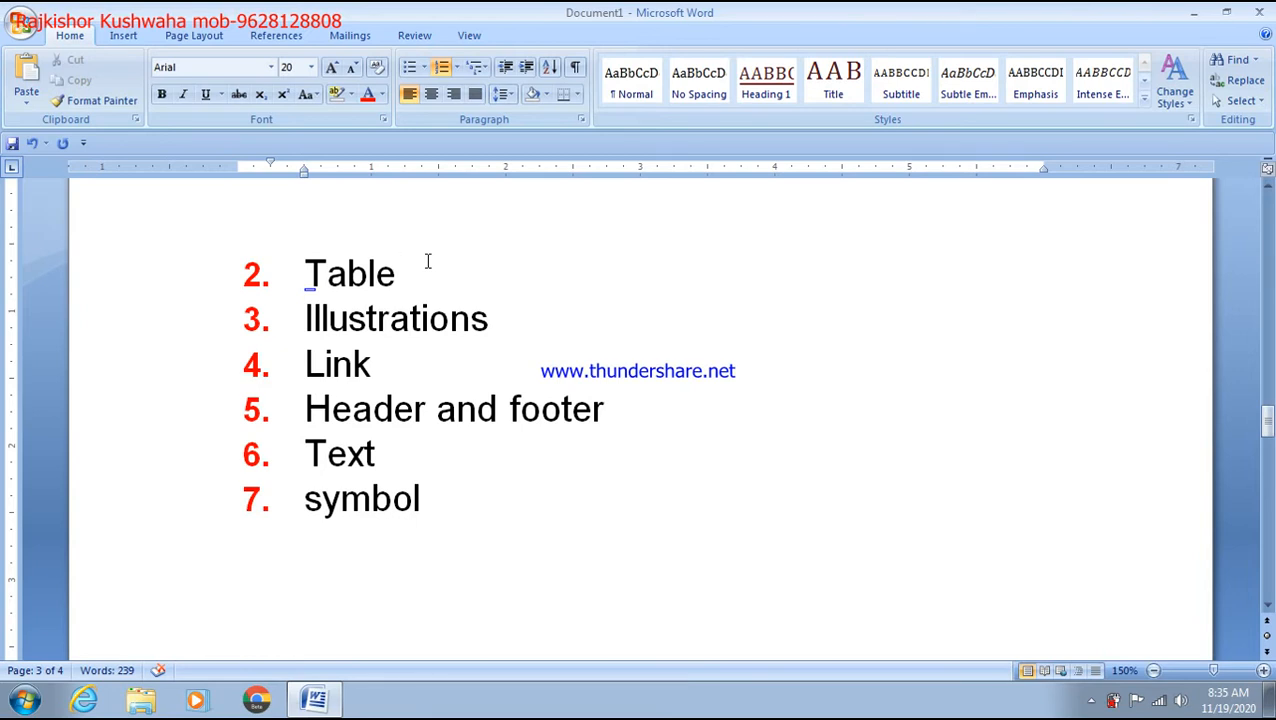
Step: Add an unnumbered line after 'Table' and insert another blank page there
key("Return")
key("Return")
key("Return")
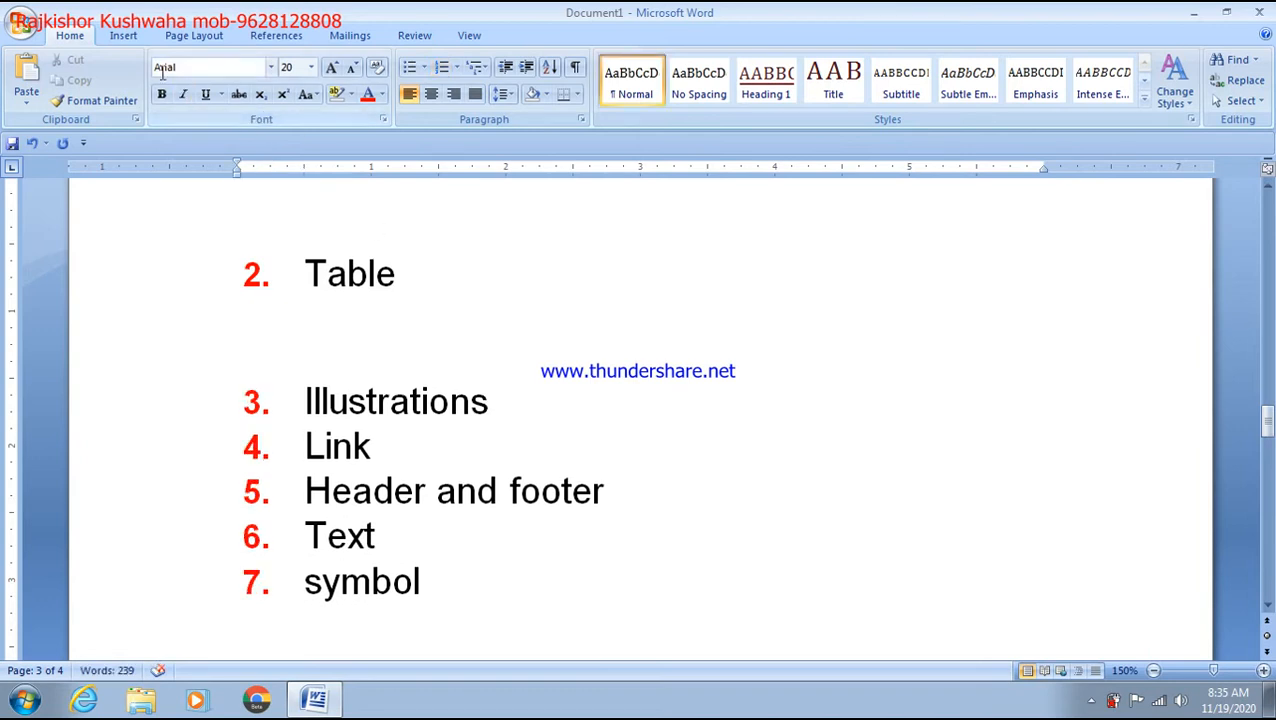
left_click(123, 35)
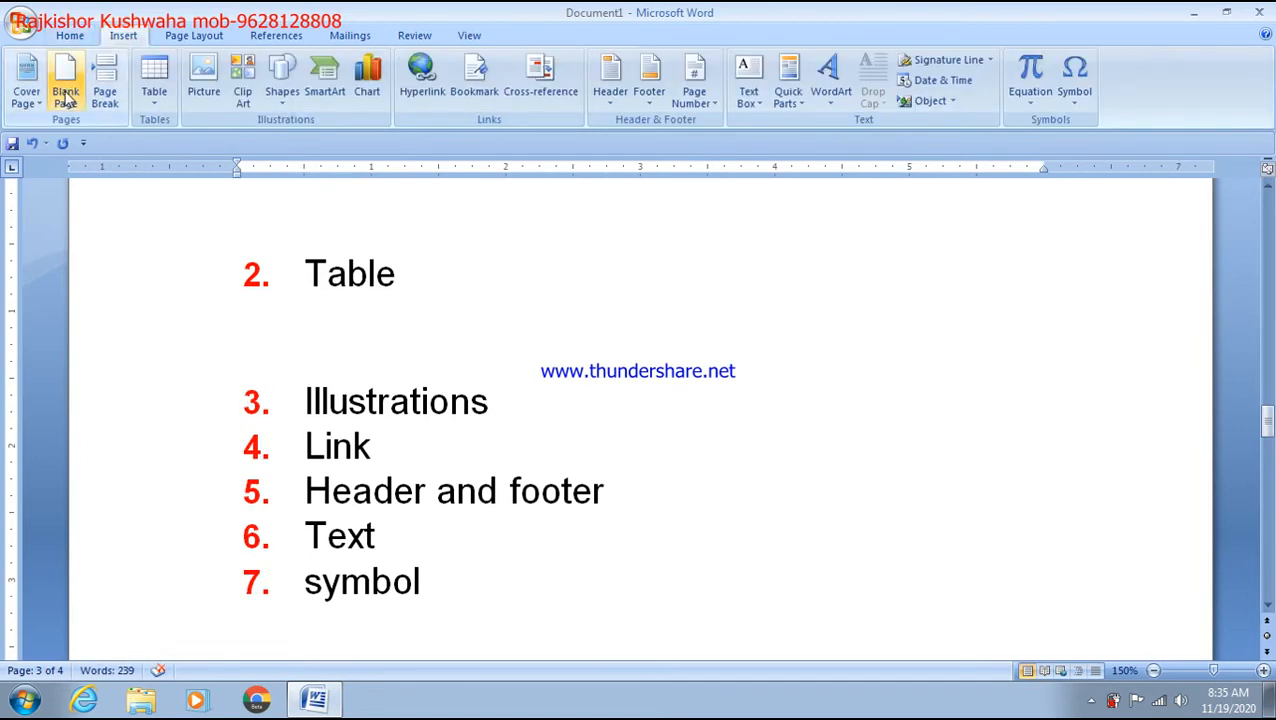
left_click(65, 97)
scroll(395, 410, "up", 5)
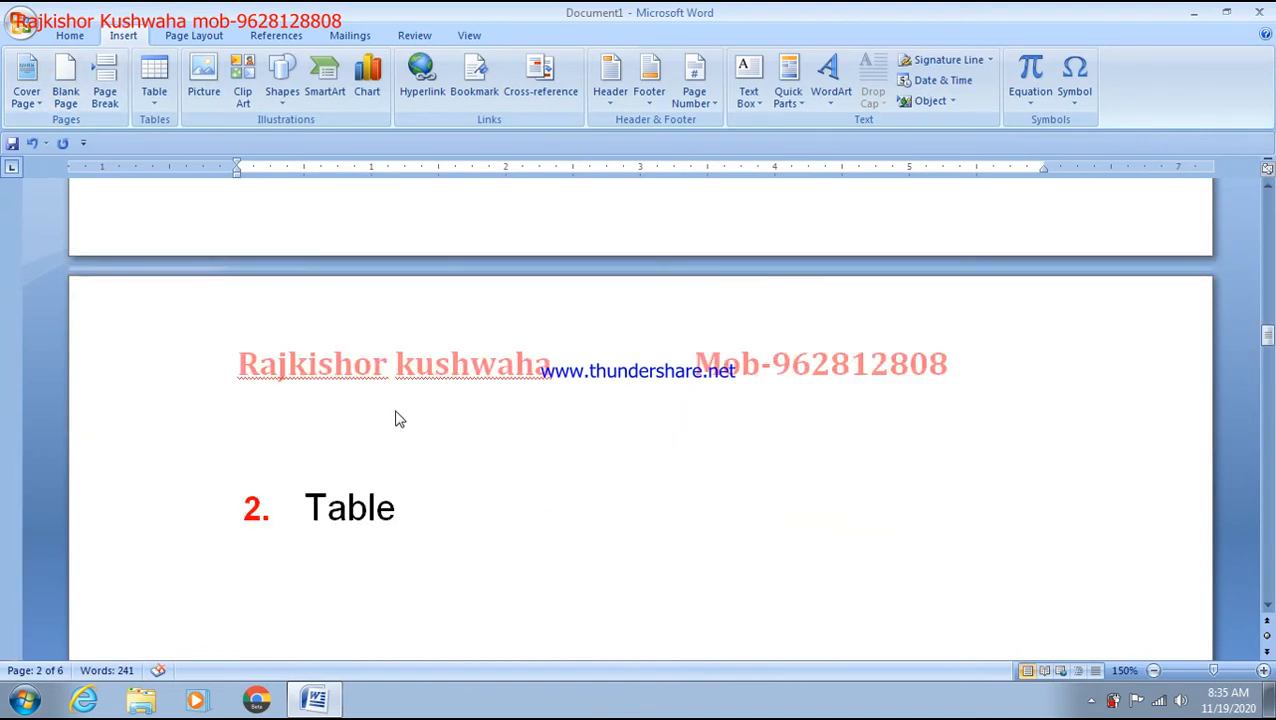
scroll(395, 415, "down", 10)
scroll(422, 484, "down", 5)
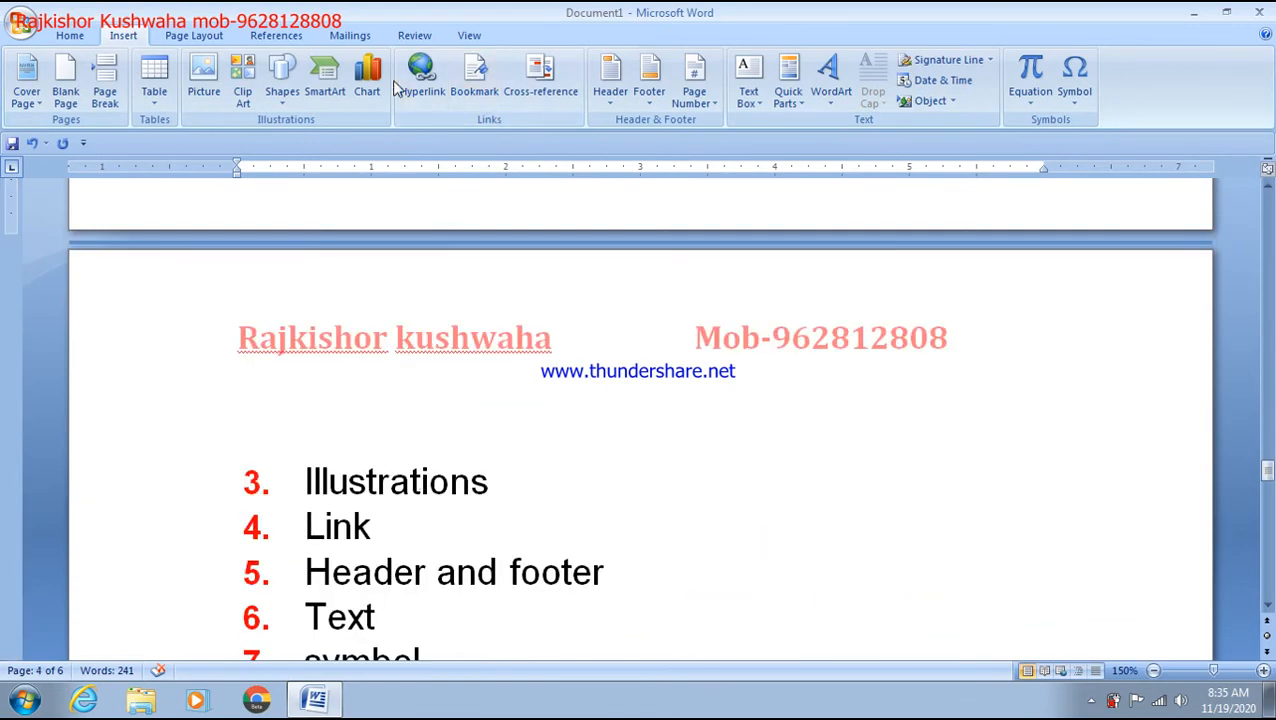
left_click(466, 38)
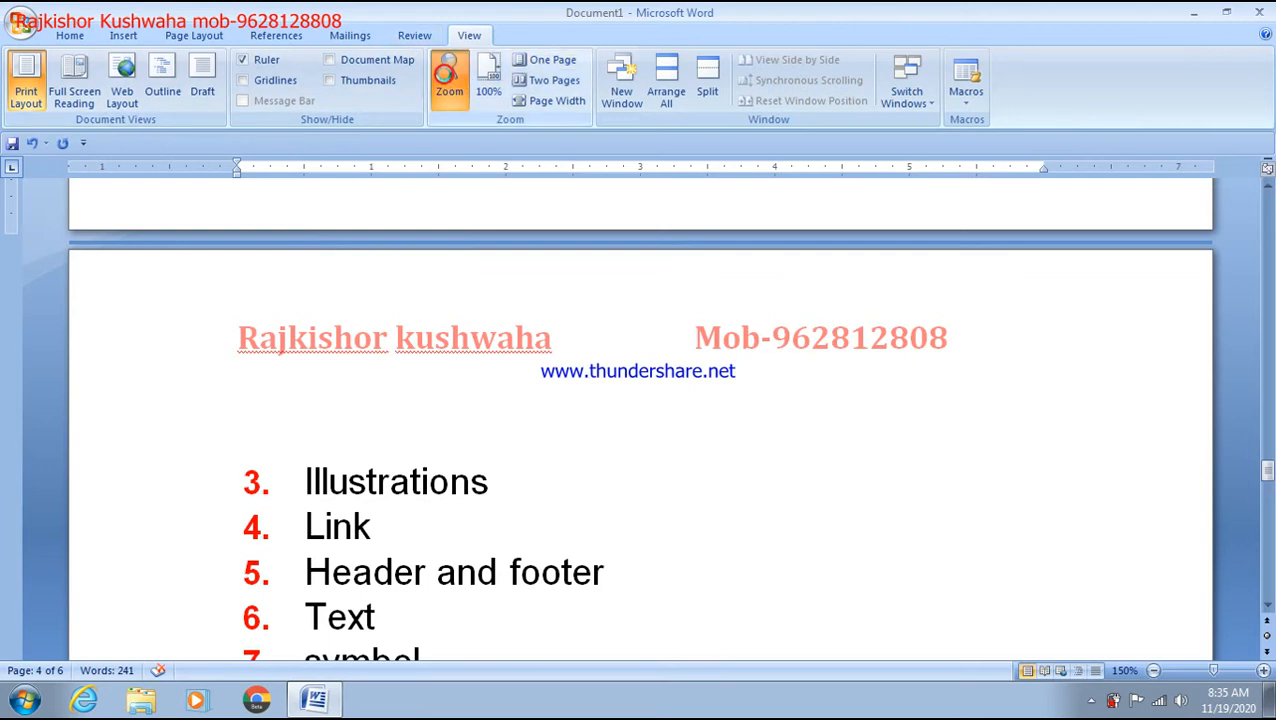
Step: Set the zoom to Many pages so all six pages show side by side
left_click(446, 78)
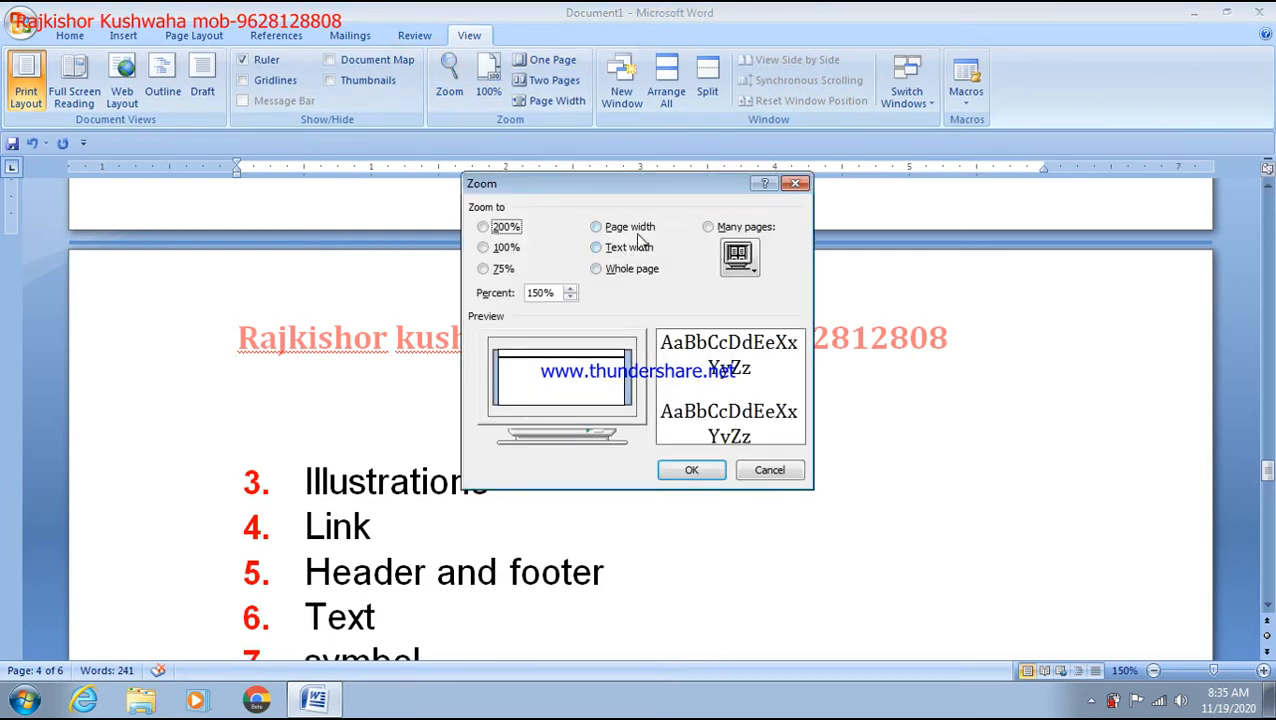
left_click(710, 228)
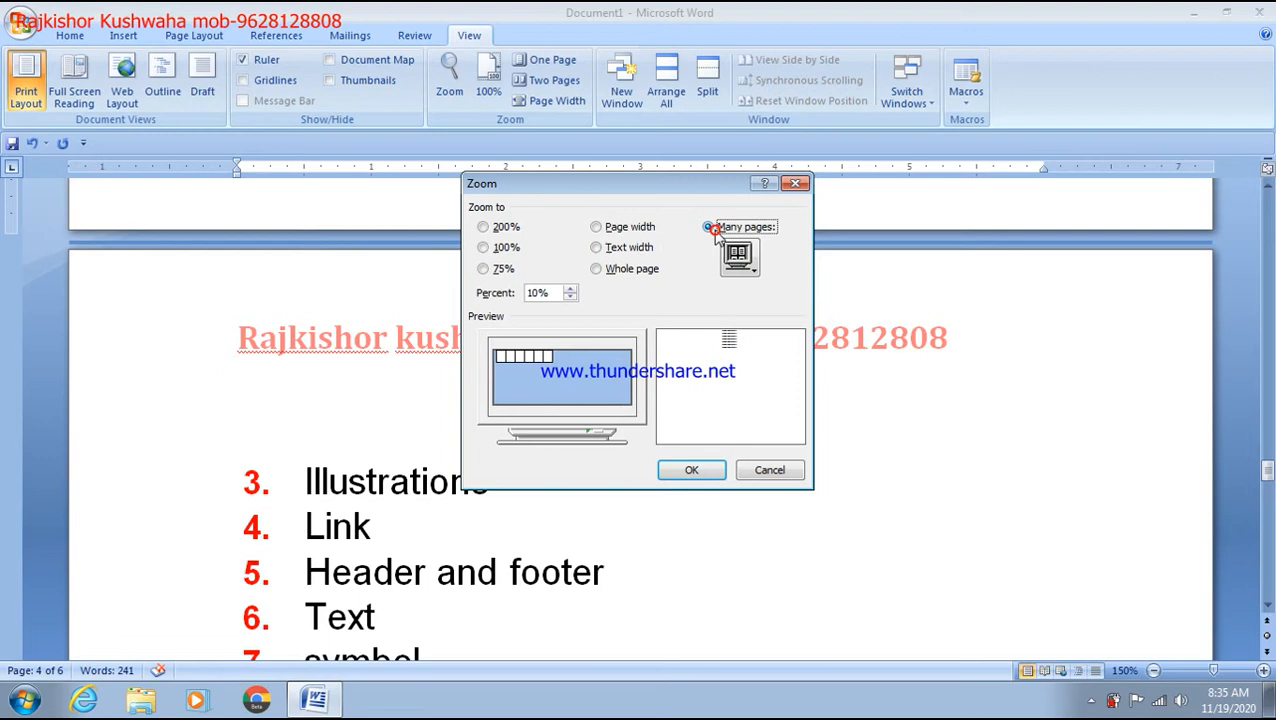
left_click(711, 472)
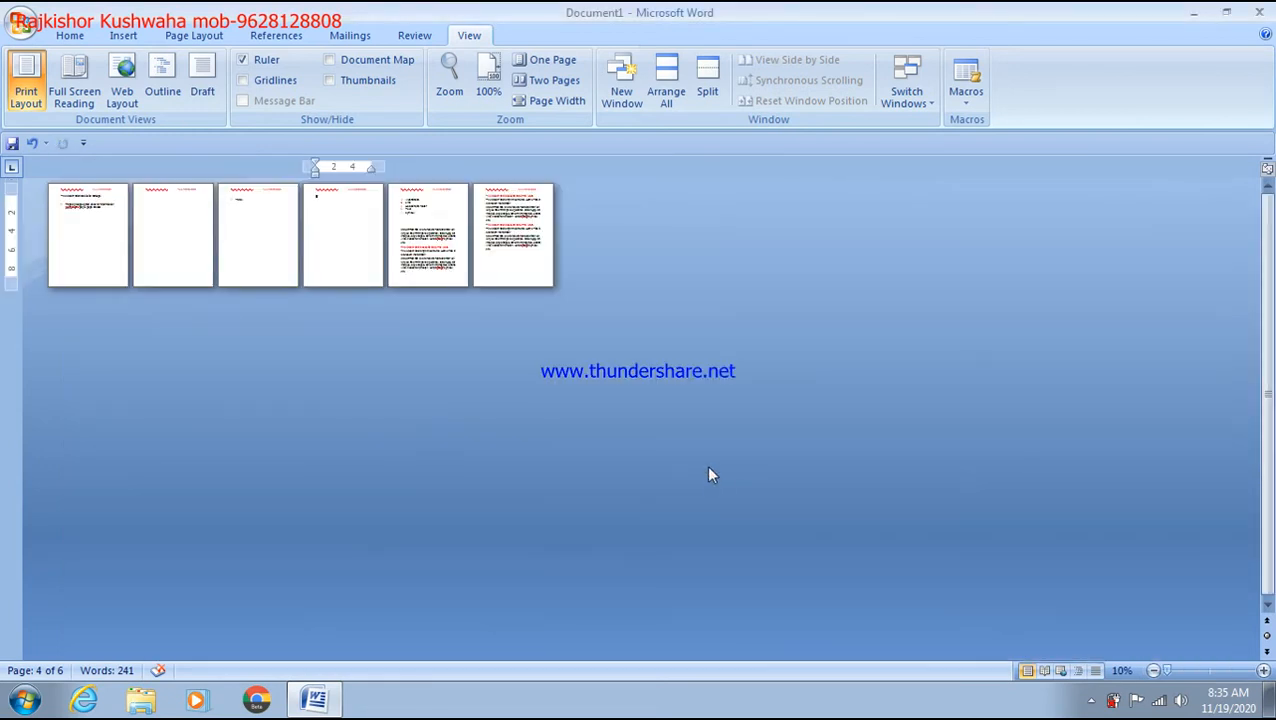
scroll(581, 372, "up", 2)
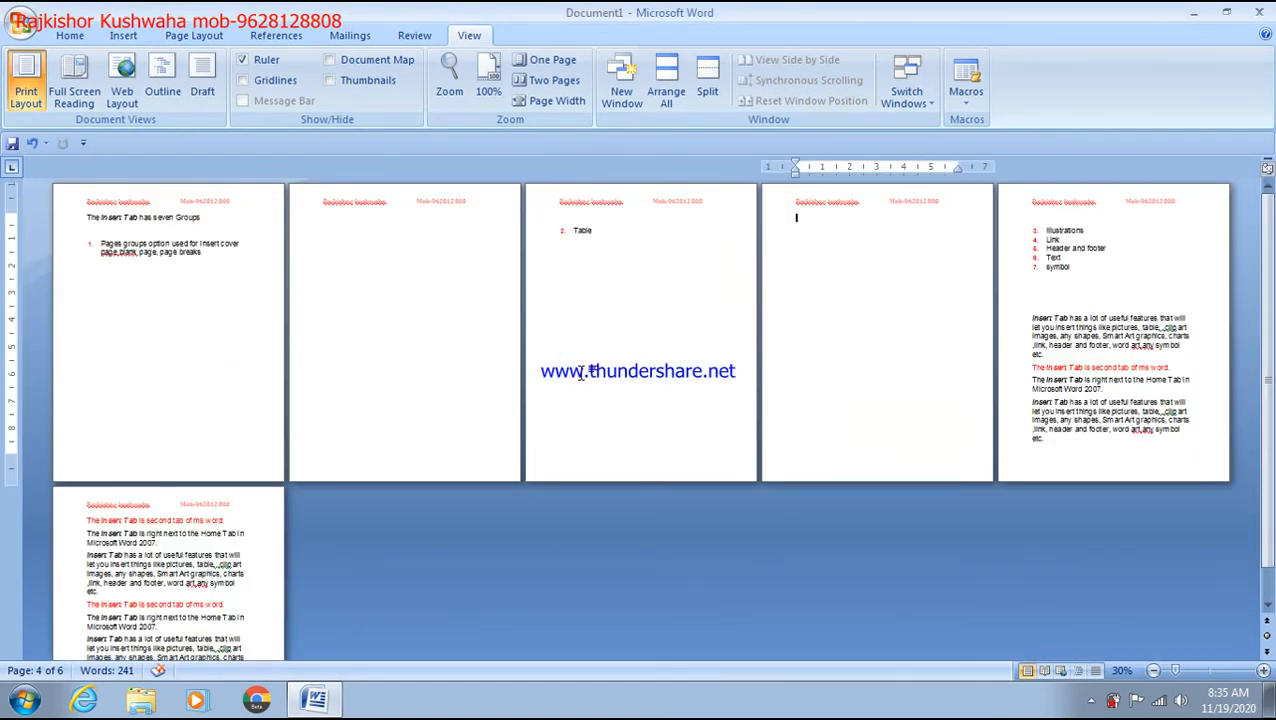
scroll(581, 372, "down", 1)
scroll(484, 379, "up", 1)
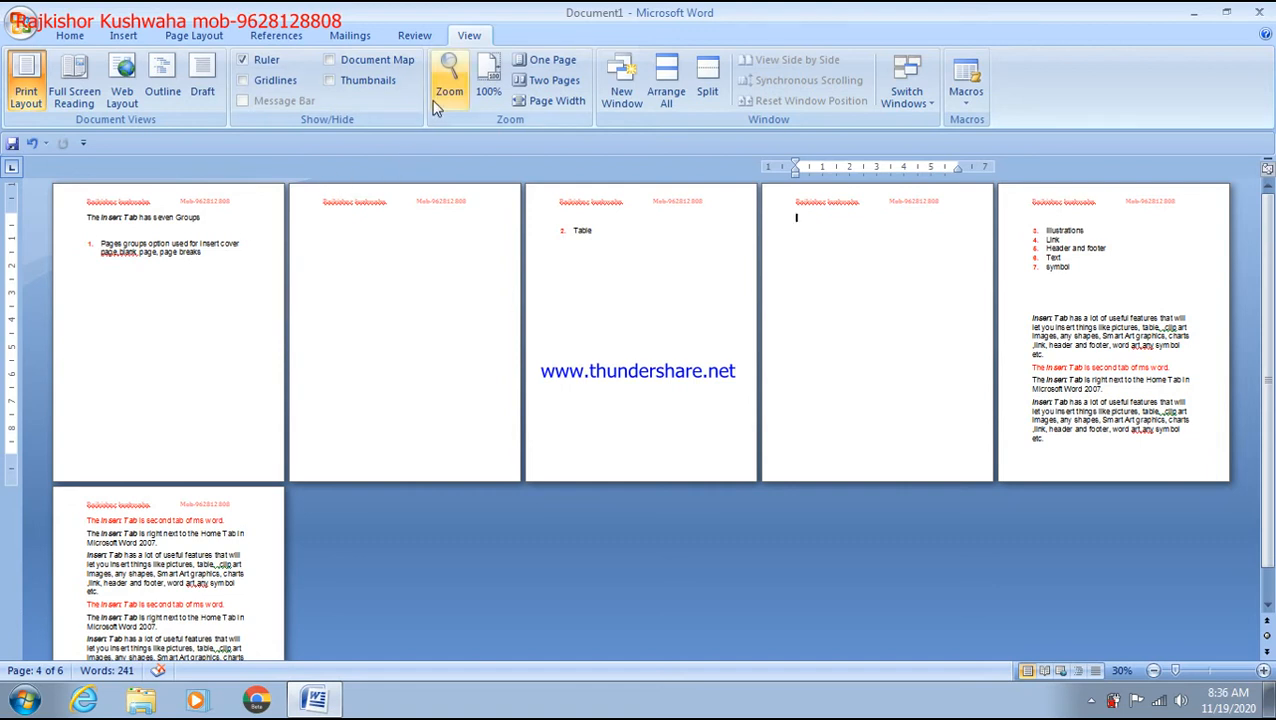
Step: Return to 100% zoom and insert a page break after the paragraph ending 'etc.'
left_click(483, 96)
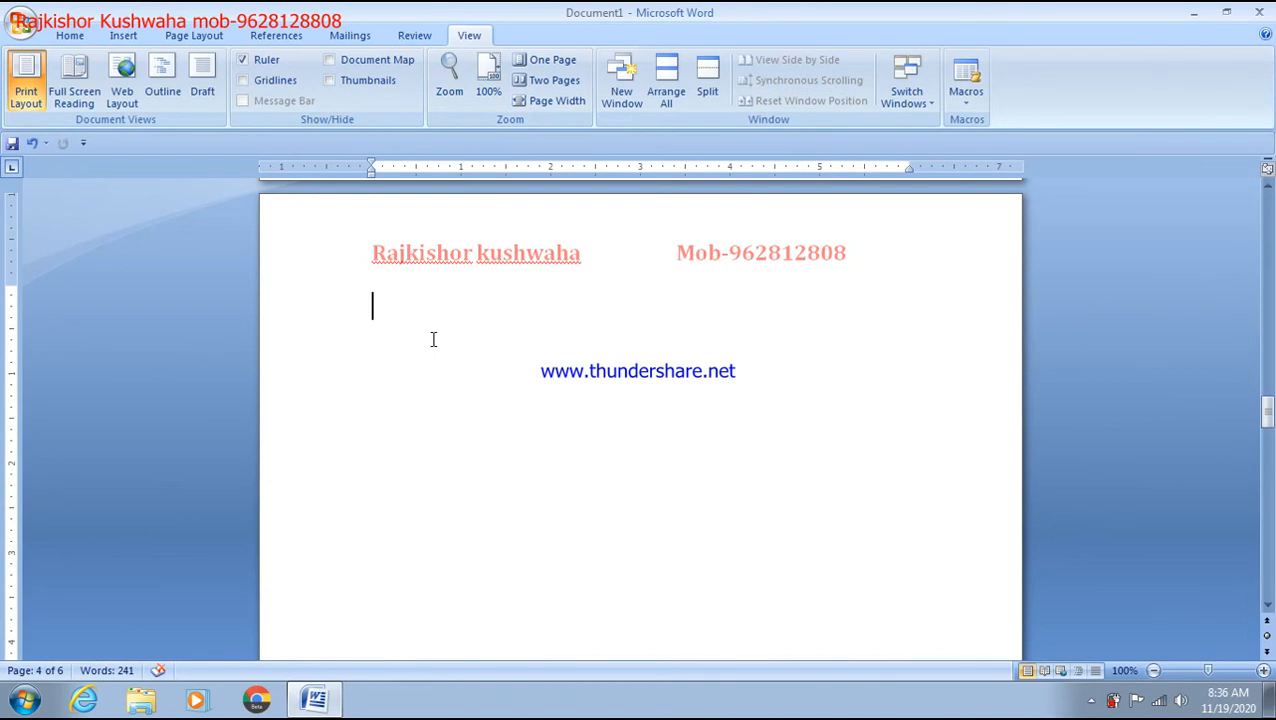
scroll(433, 340, "down", 10)
scroll(433, 340, "up", 20)
scroll(439, 341, "down", 4)
scroll(439, 341, "up", 3)
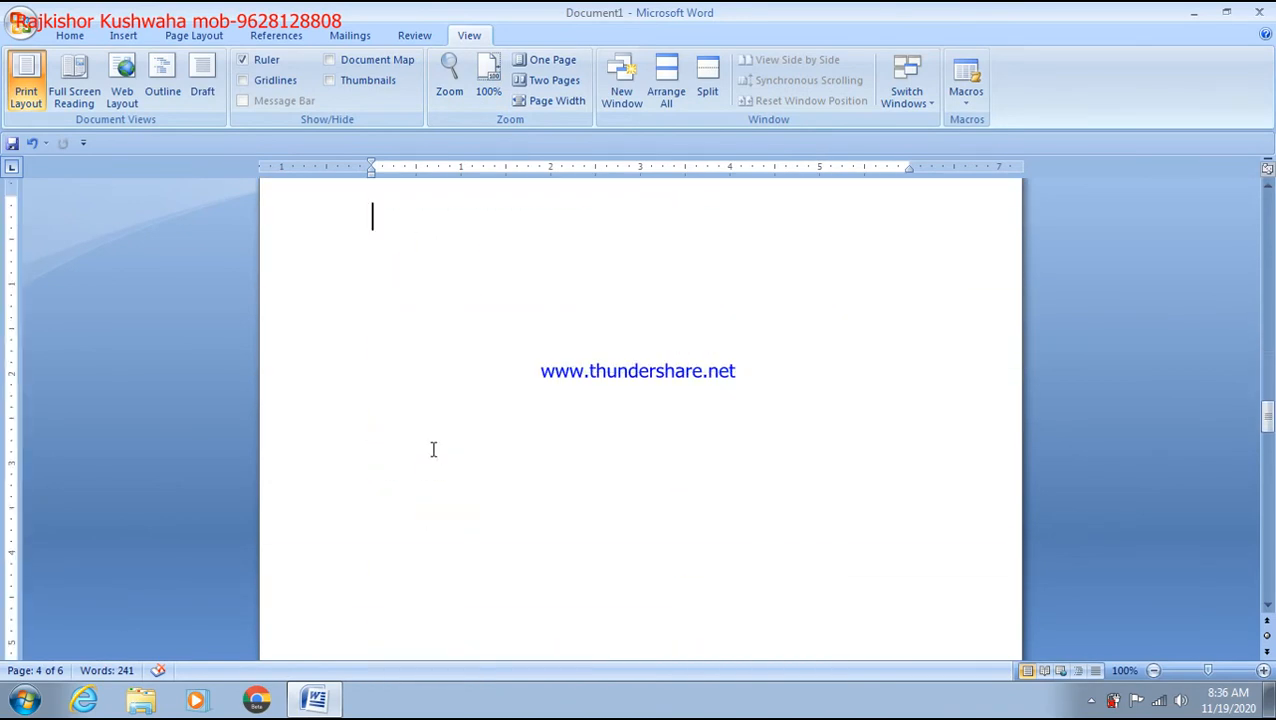
scroll(433, 449, "down", 20)
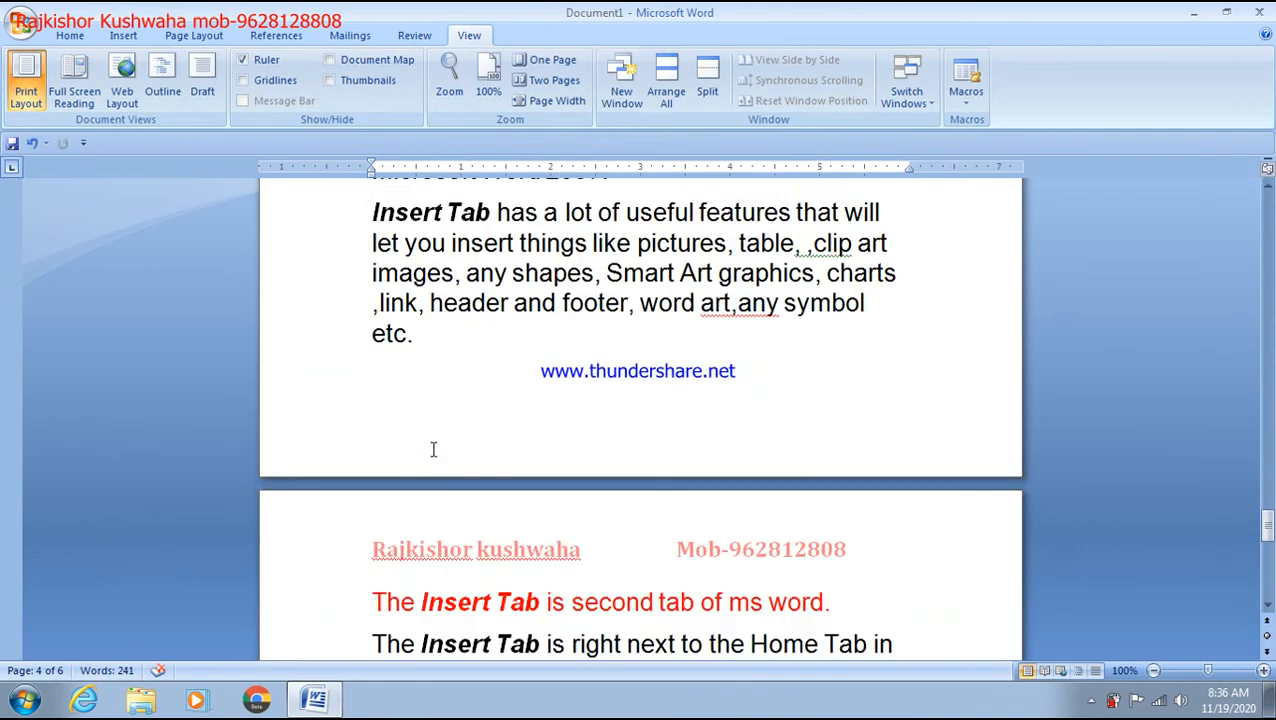
scroll(433, 449, "up", 10)
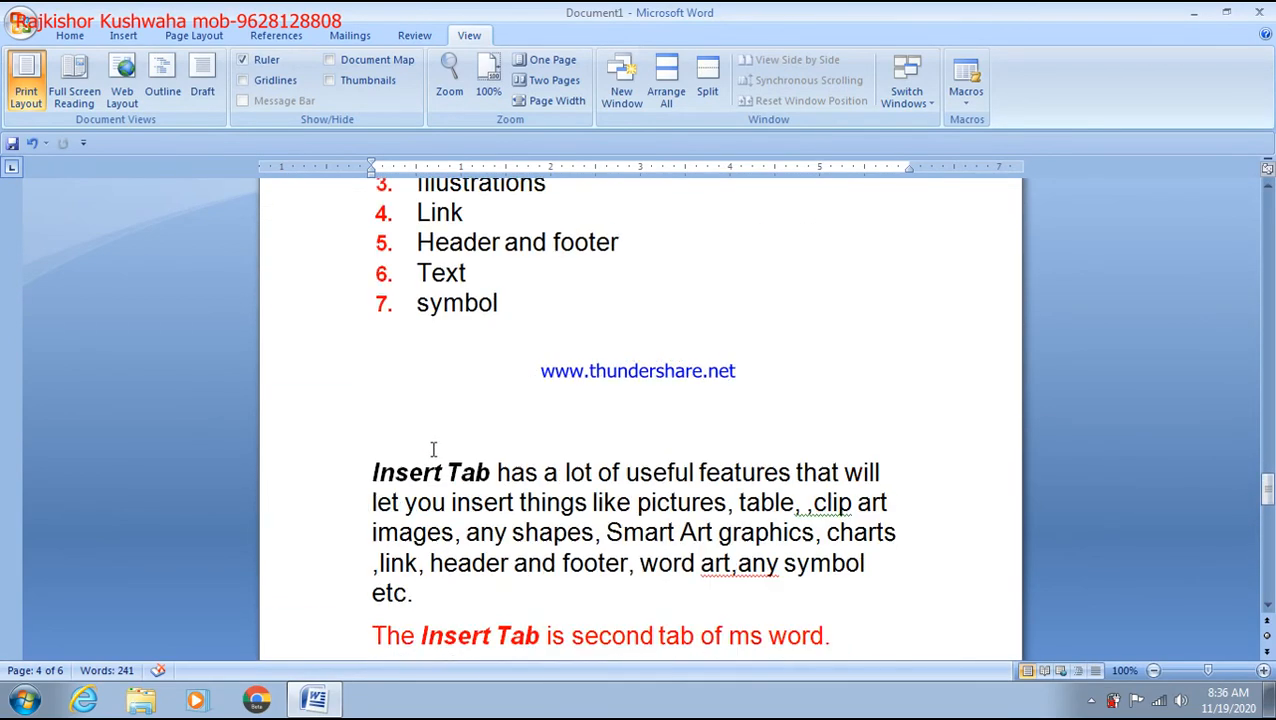
scroll(433, 449, "down", 1)
left_click(448, 430)
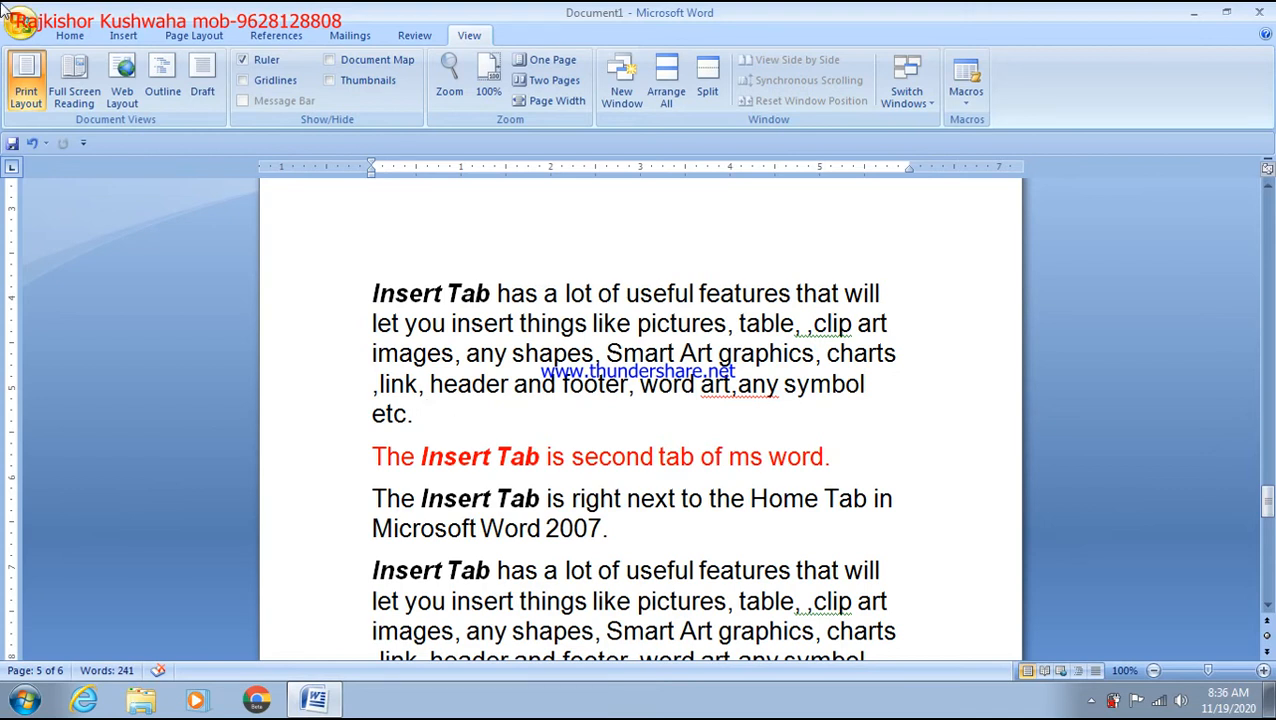
left_click_drag(434, 408, 407, 383)
left_click(373, 292)
left_click_drag(448, 428, 390, 300)
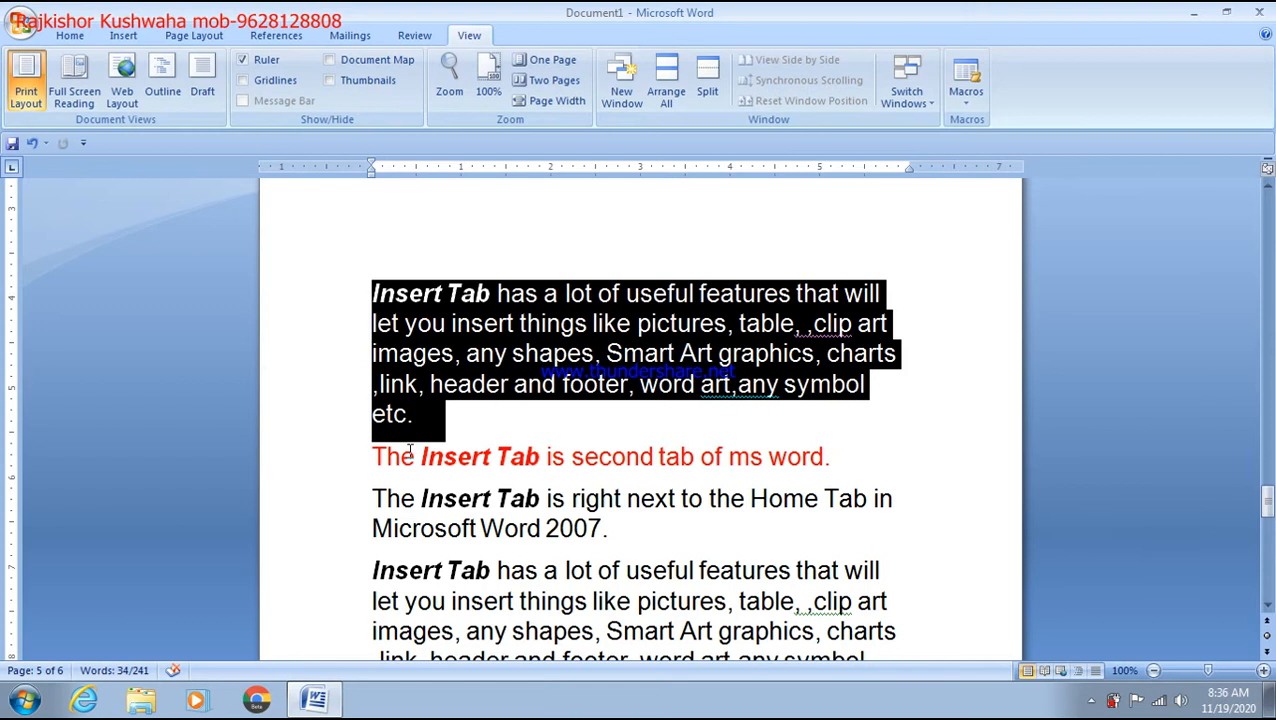
left_click(476, 446)
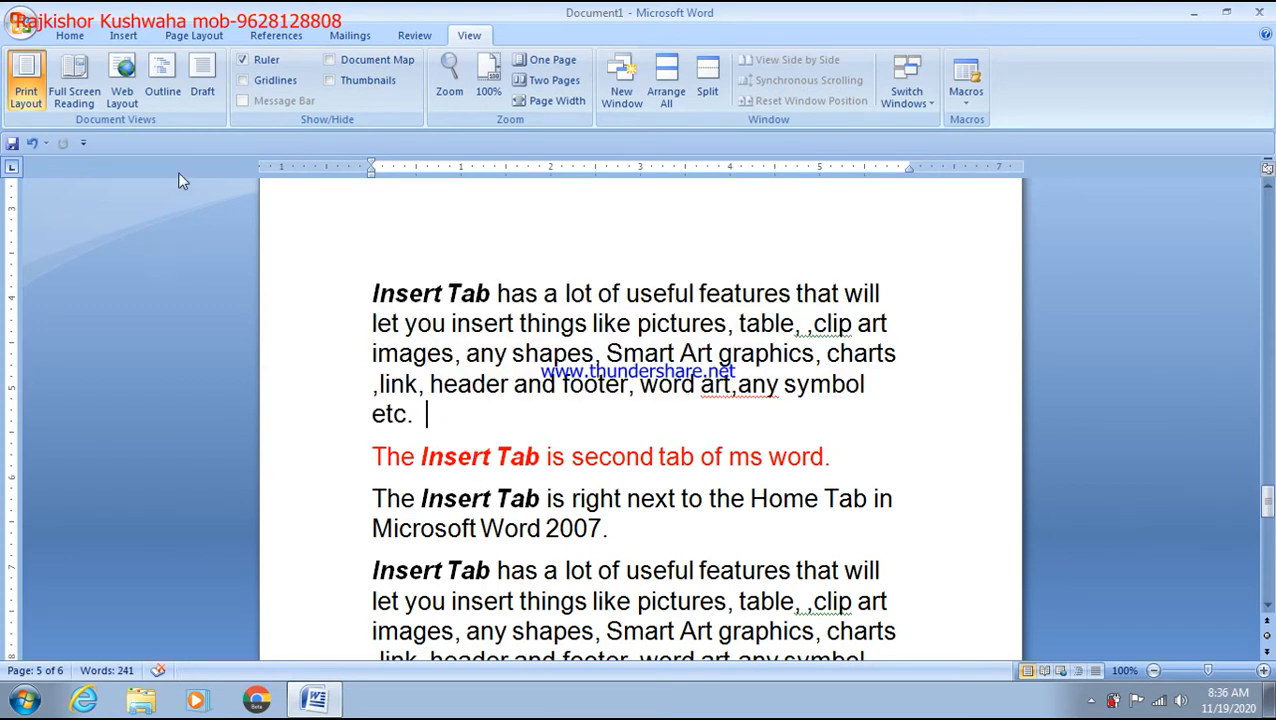
left_click(123, 35)
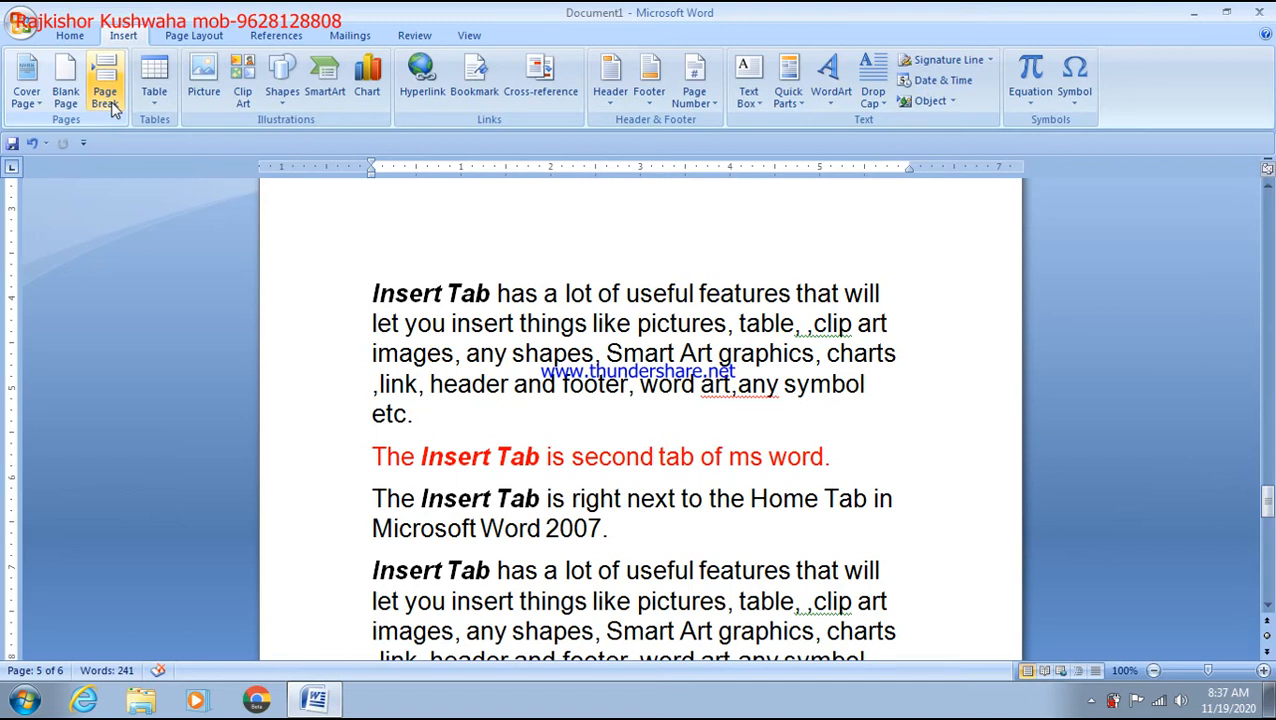
triple_click(421, 428)
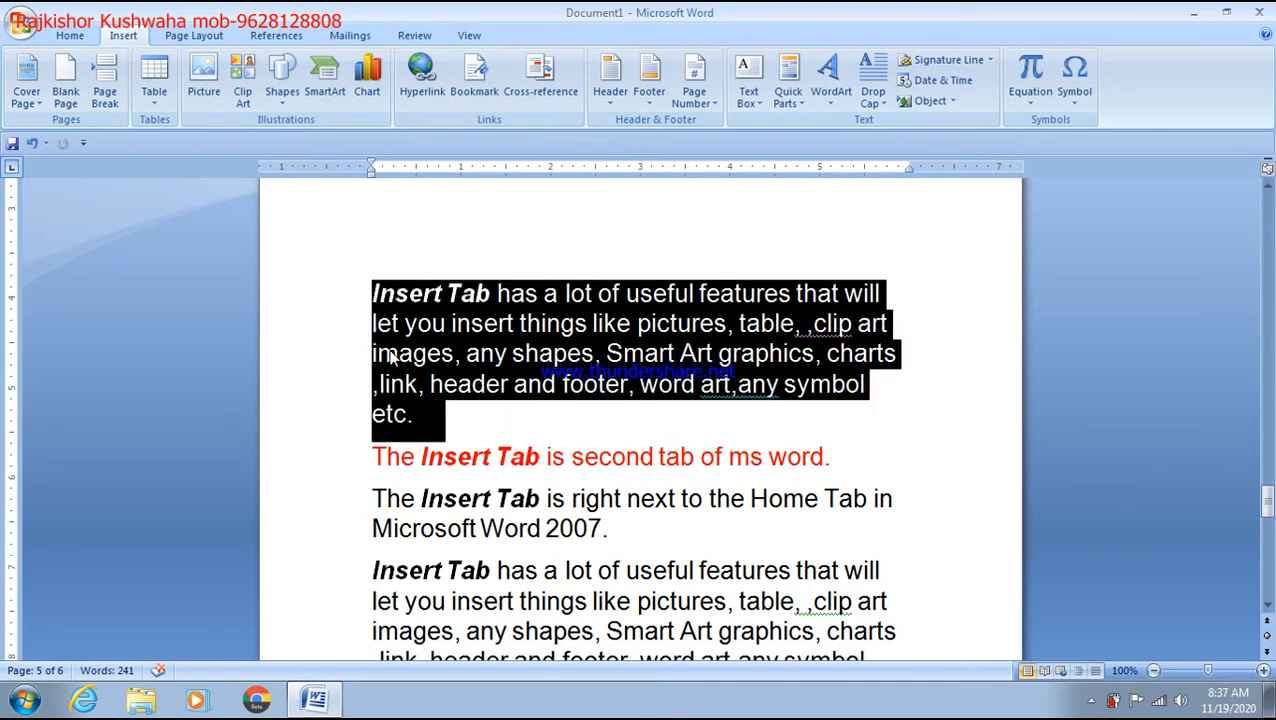
left_click(469, 425)
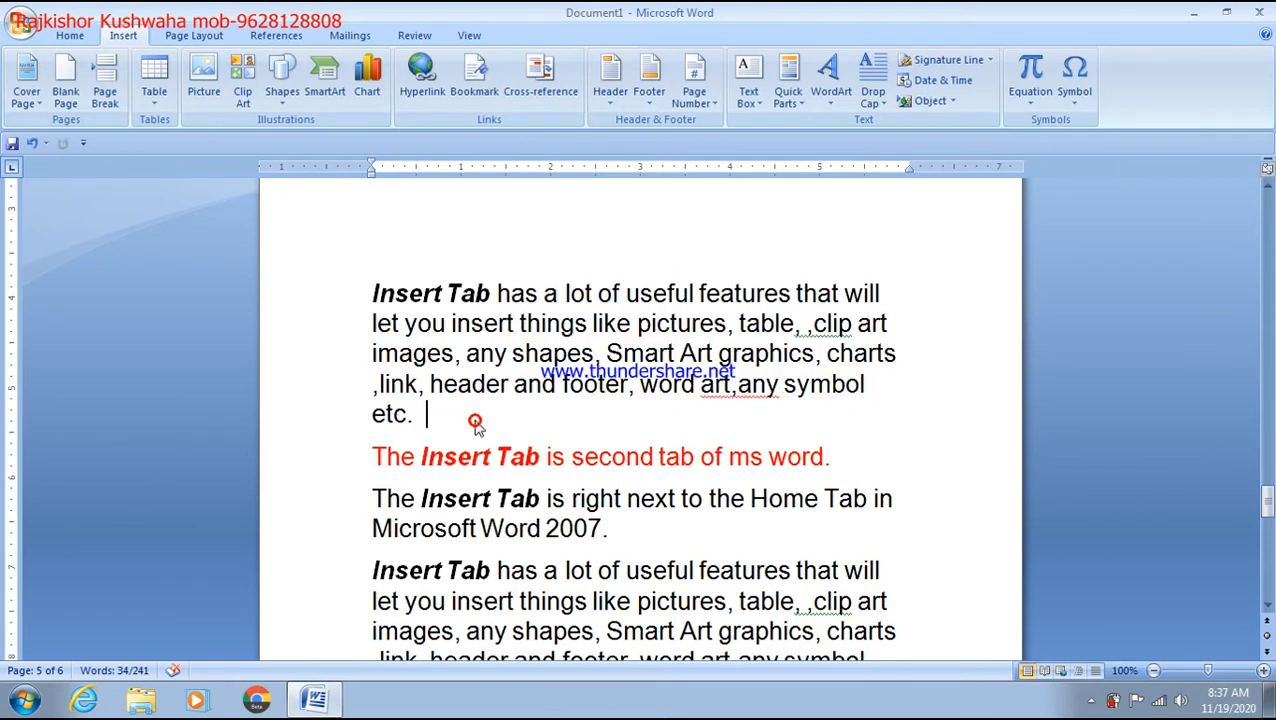
left_click(105, 97)
Step: Insert a page break with Ctrl+Enter after the line ending 'Microsoft Word 2007.'
scroll(513, 390, "up", 5)
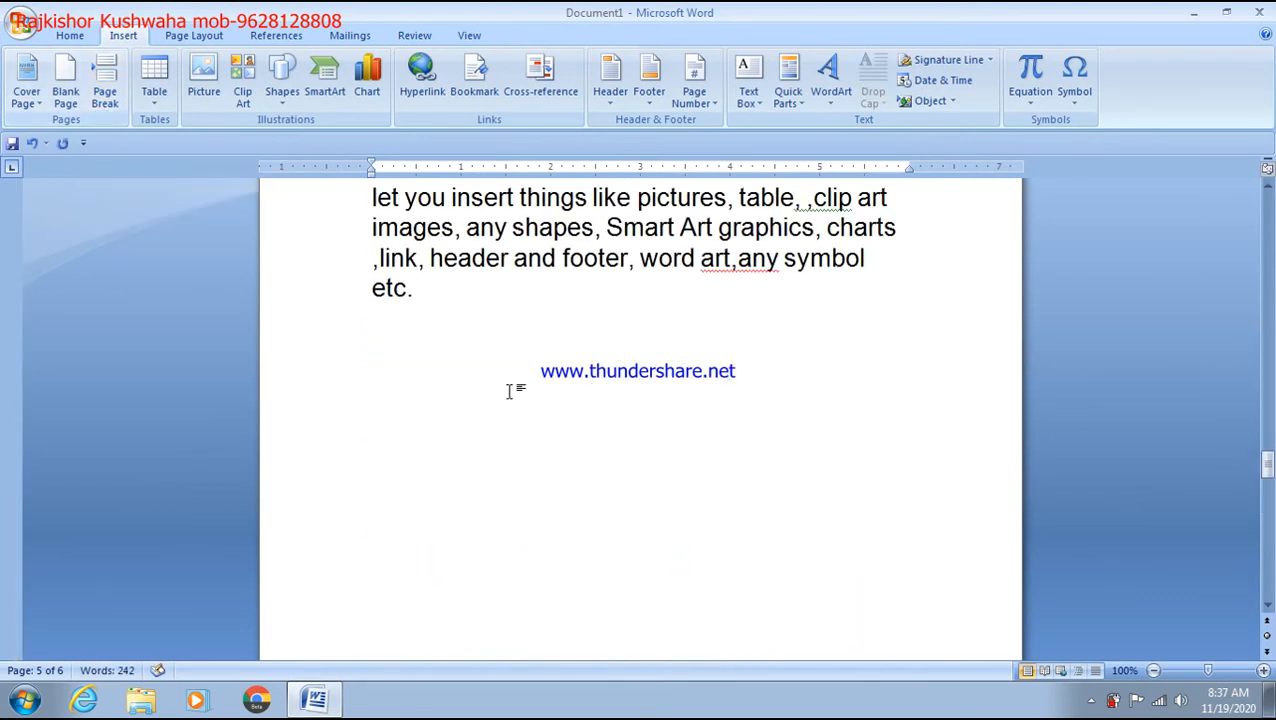
scroll(502, 456, "down", 6)
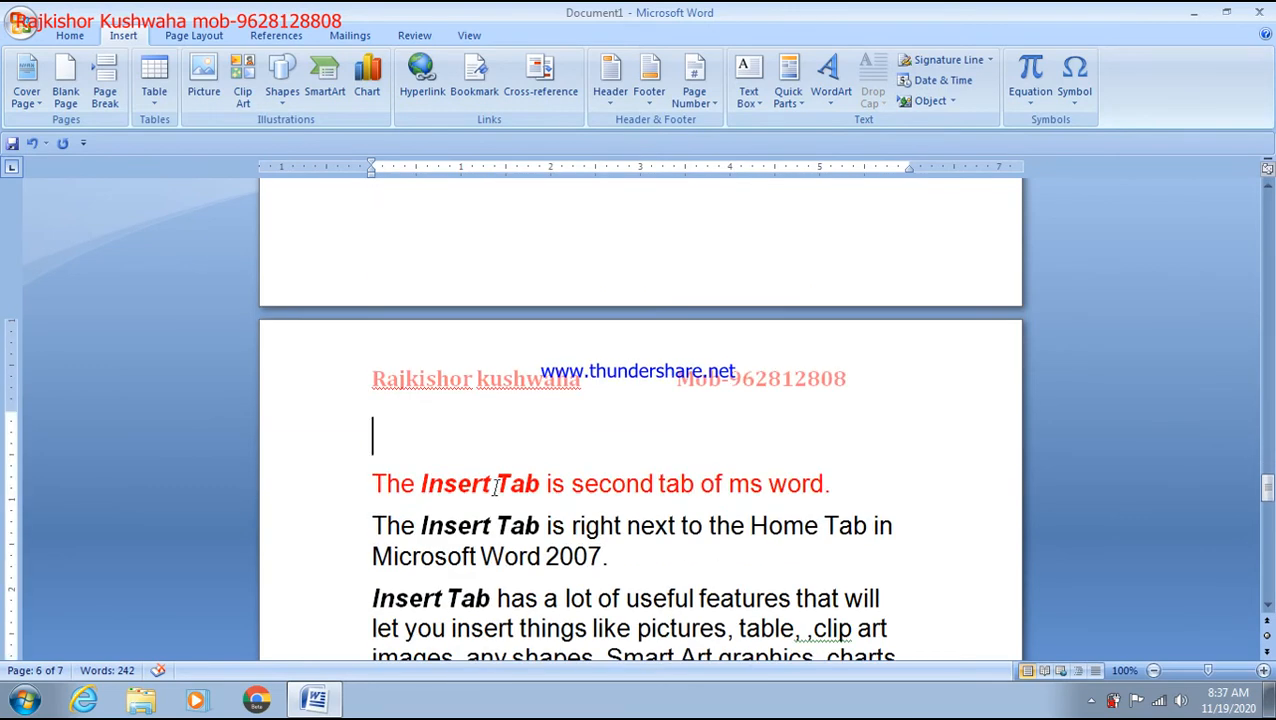
scroll(494, 487, "down", 3)
left_click(645, 437)
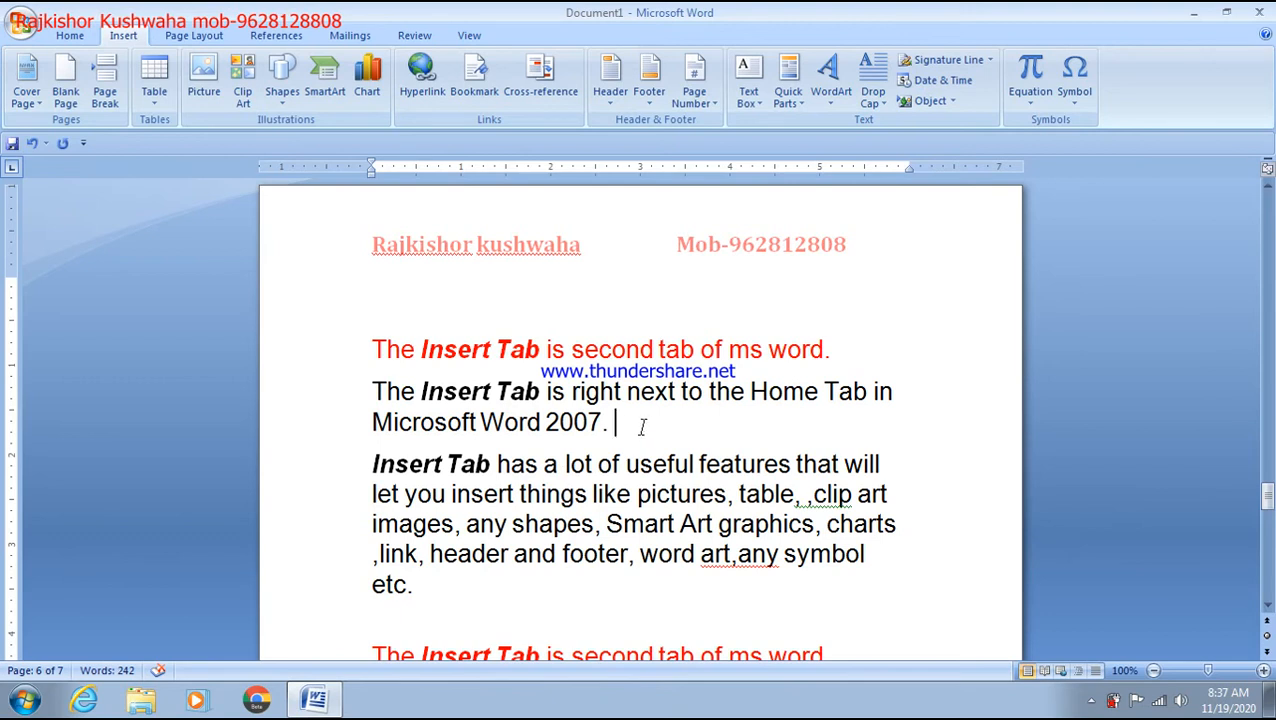
key("ctrl+Return")
scroll(644, 430, "up", 10)
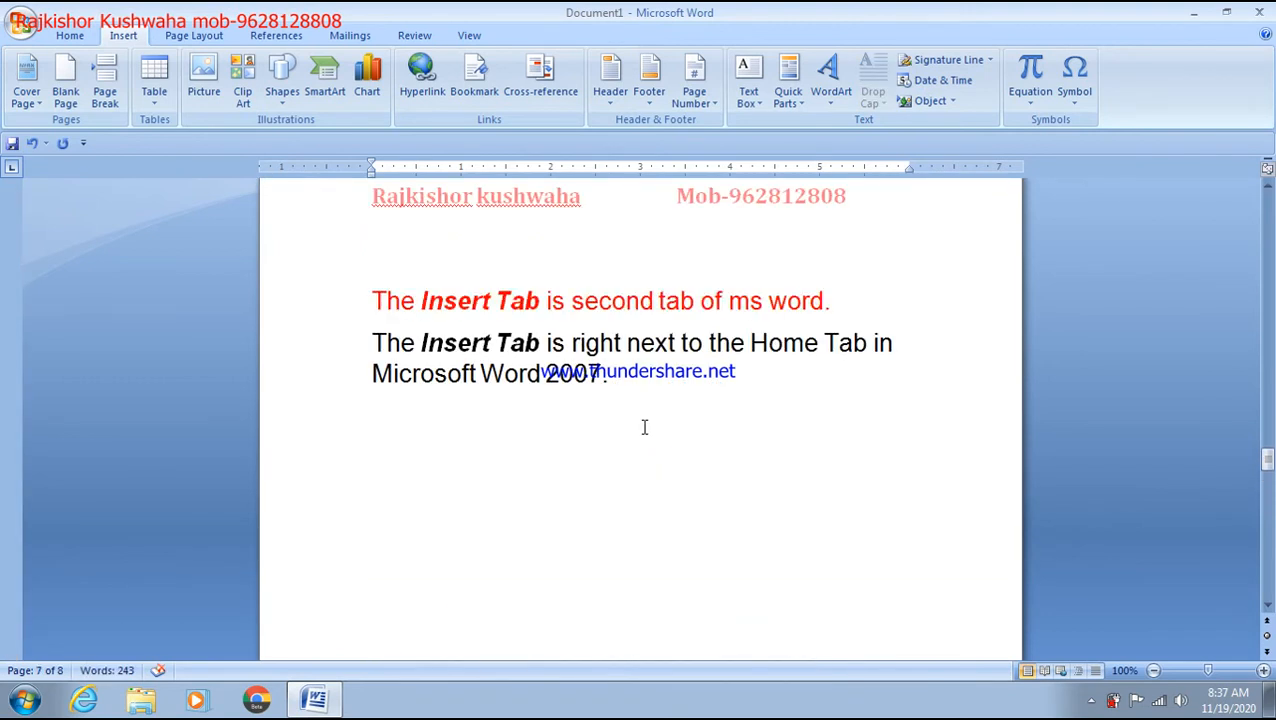
scroll(644, 427, "up", 2)
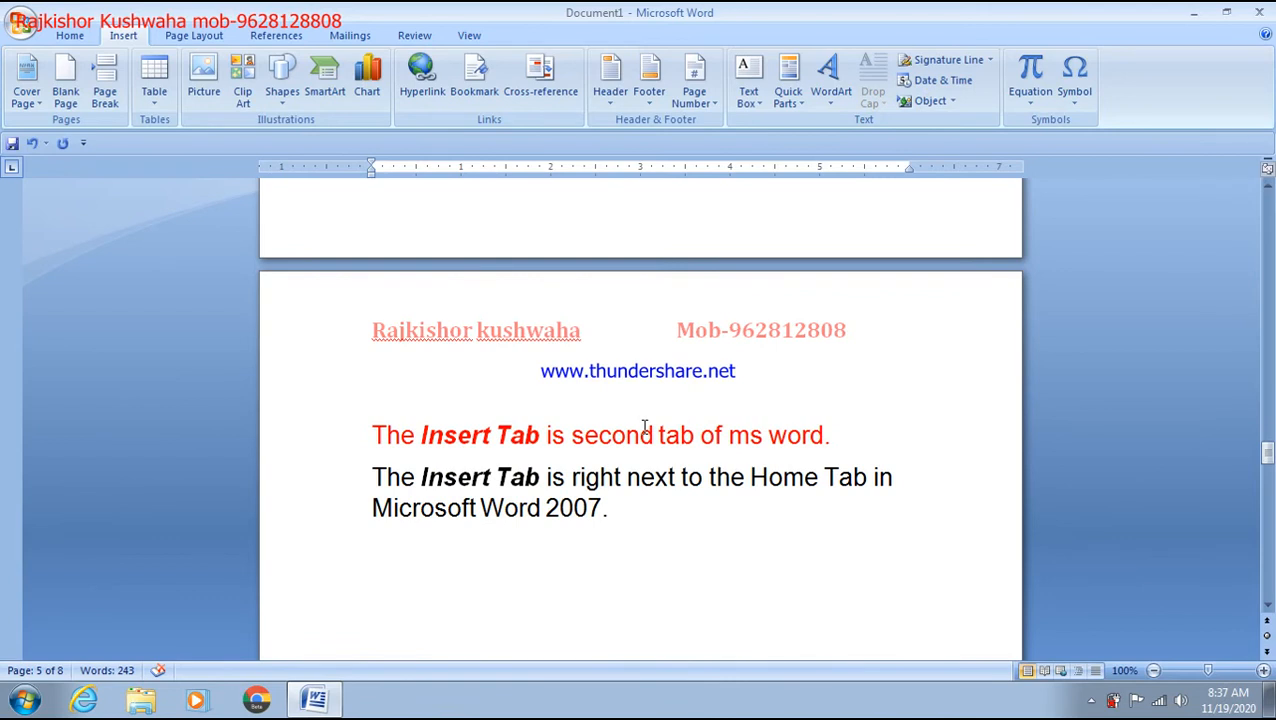
scroll(644, 440, "down", 12)
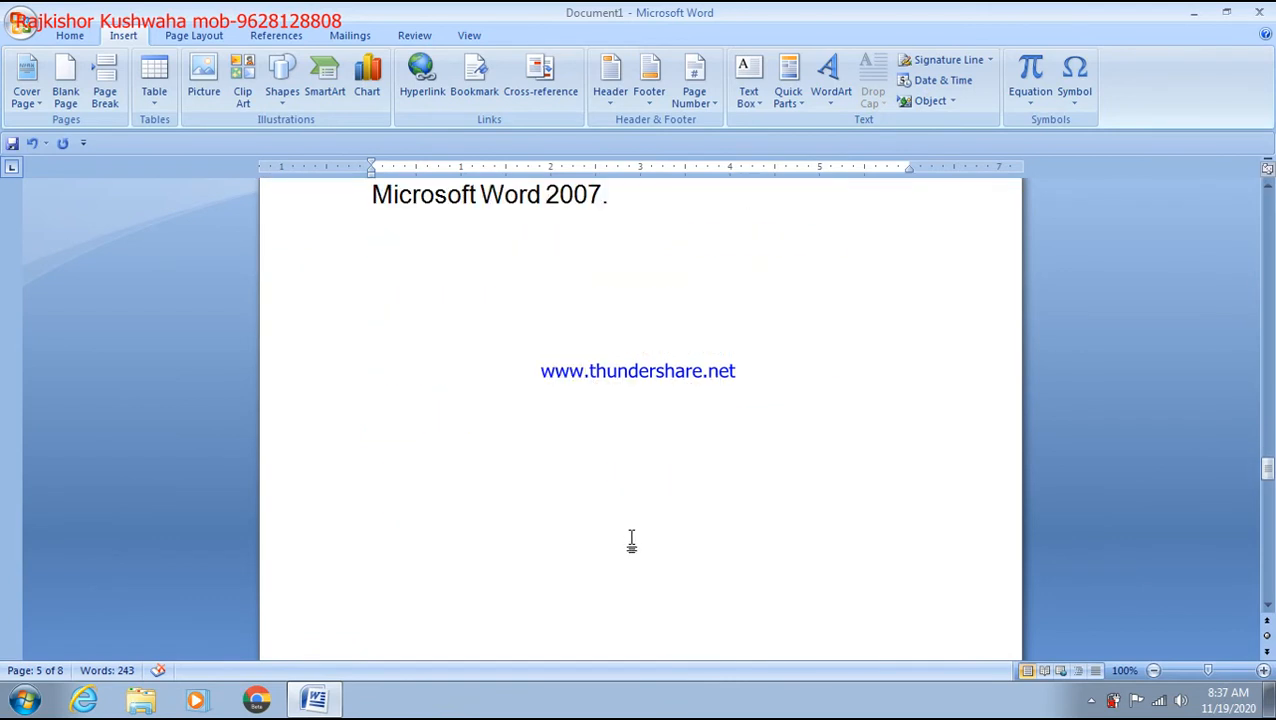
scroll(630, 567, "down", 1)
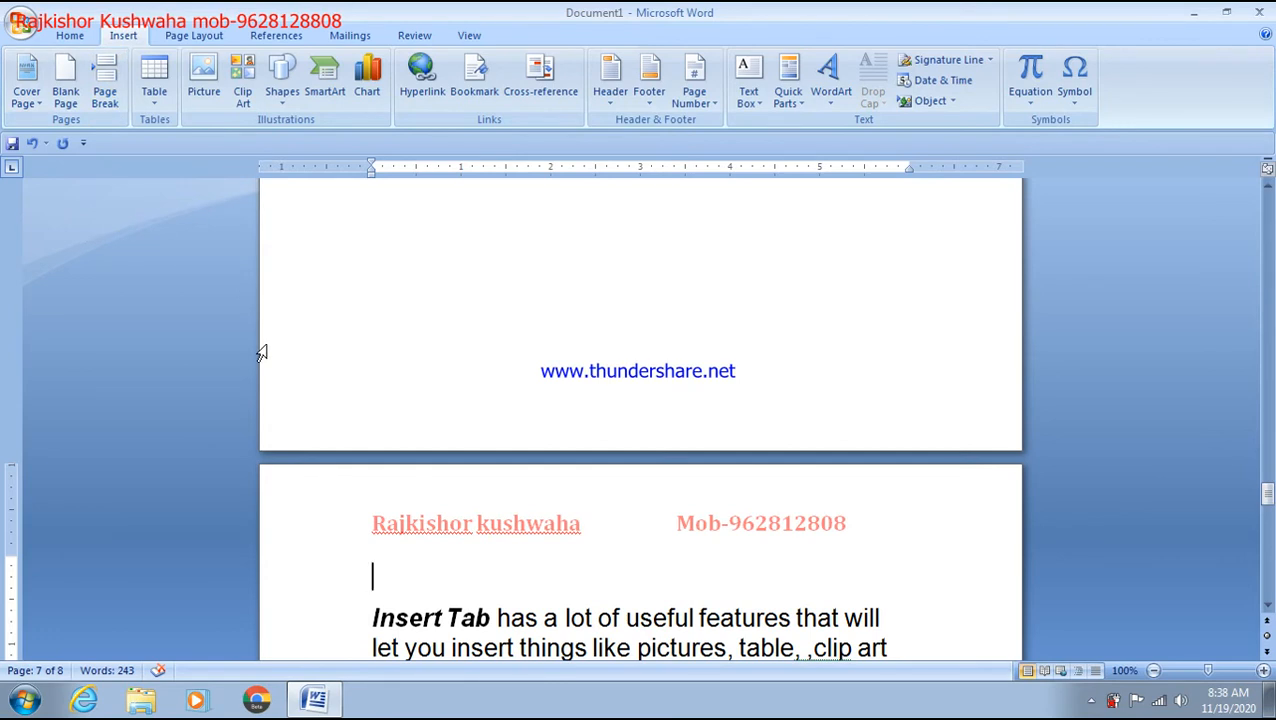
Step: Replace all the body text with the single line '2-table' and enlarge its font
key("ctrl+a")
key("Delete")
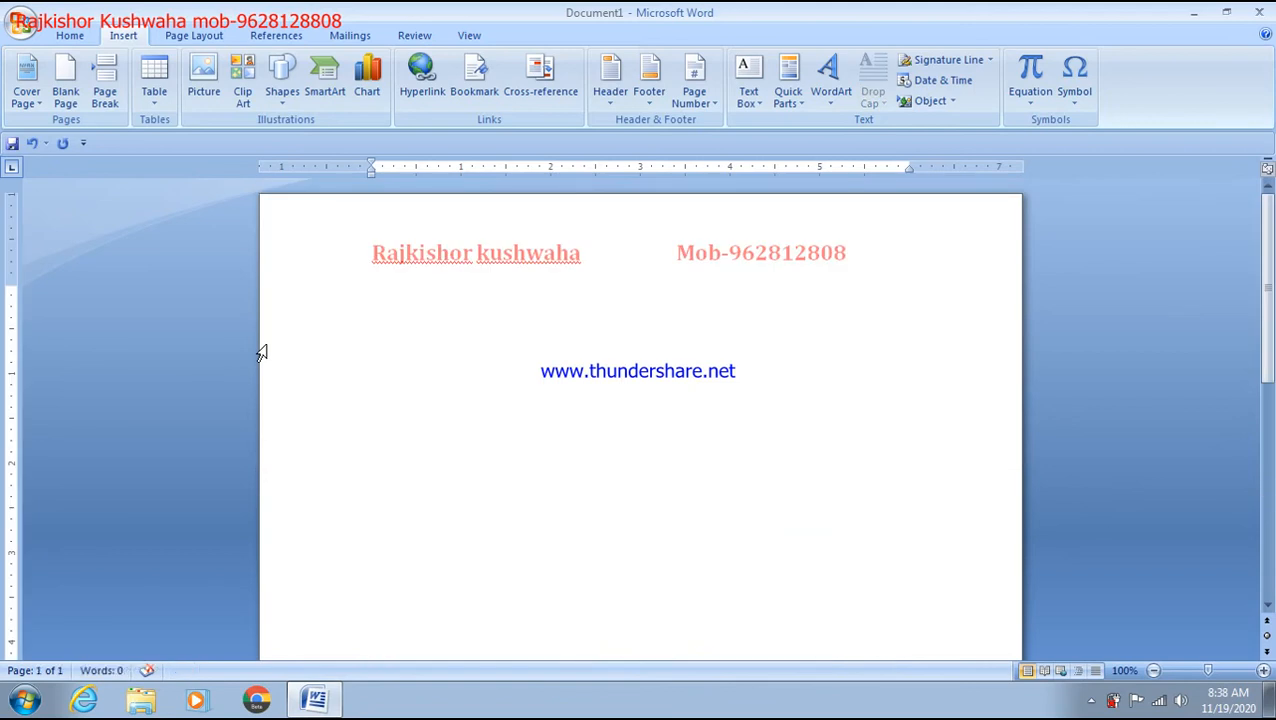
type("2-")
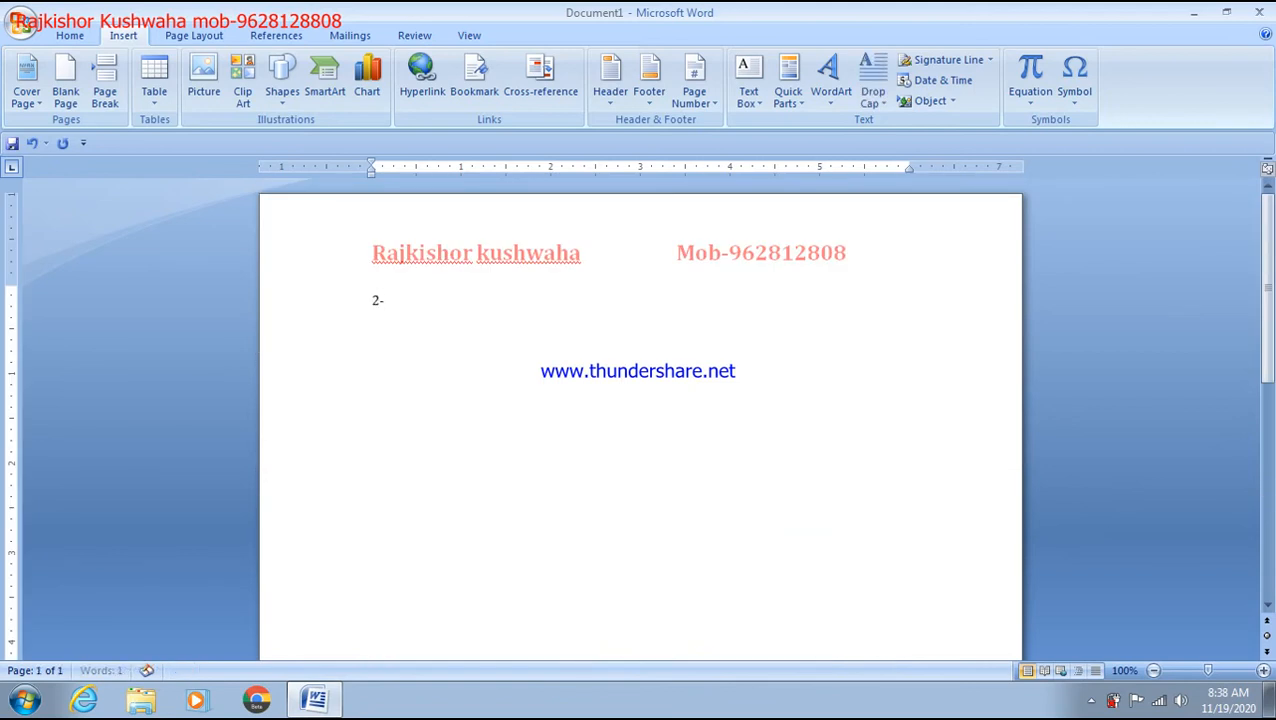
type("table in ms")
key("BackSpace")
key("BackSpace")
key("BackSpace")
key("BackSpace")
key("BackSpace")
key("ctrl+a")
key("ctrl+shift+period")
key("ctrl+shift+period")
key("ctrl+shift+period")
key("ctrl+shift+period")
key("ctrl+shift+period")
key("ctrl+shift+period")
key("ctrl+shift+period")
key("ctrl+shift+period")
key("ctrl+shift+period")
key("ctrl+shift+period")
key("ctrl+shift+period")
key("ctrl+shift+period")
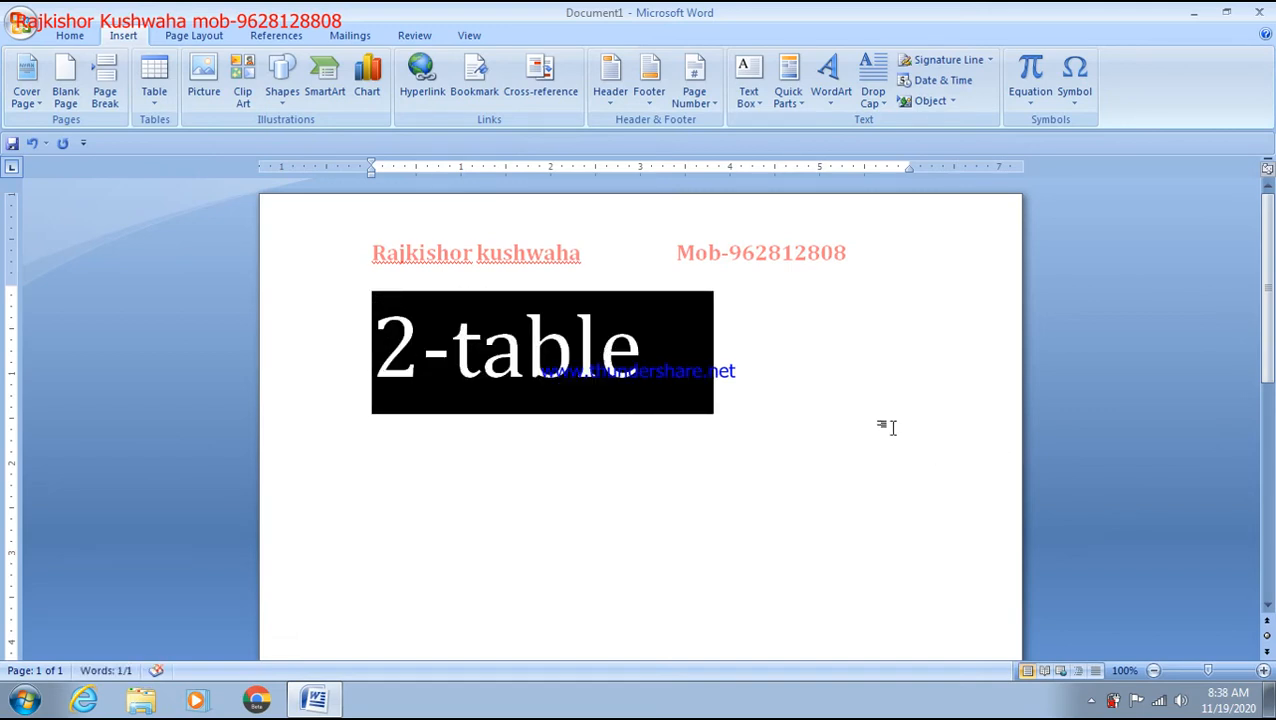
left_click(827, 404)
Step: Start an empty new line after the '2-table' heading
key("Return")
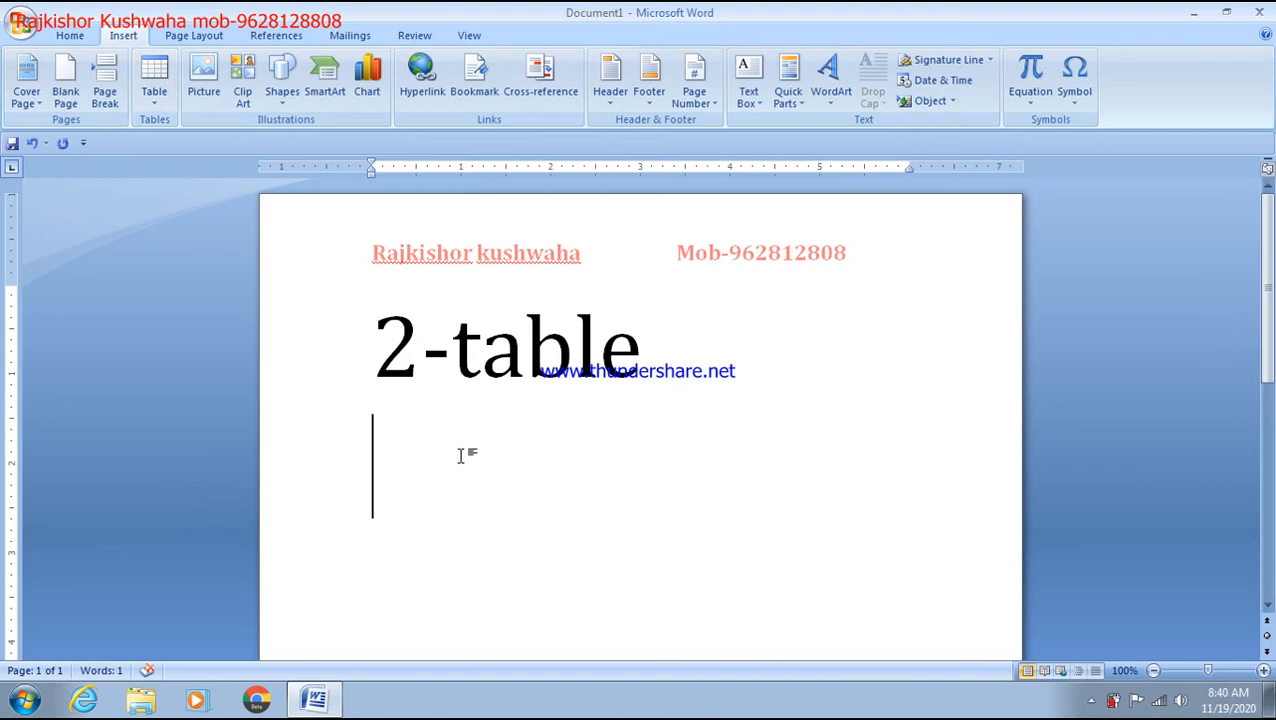
Step: Undo the empty line below '2-table'
scroll(461, 456, "down", 3)
scroll(461, 456, "down", 2)
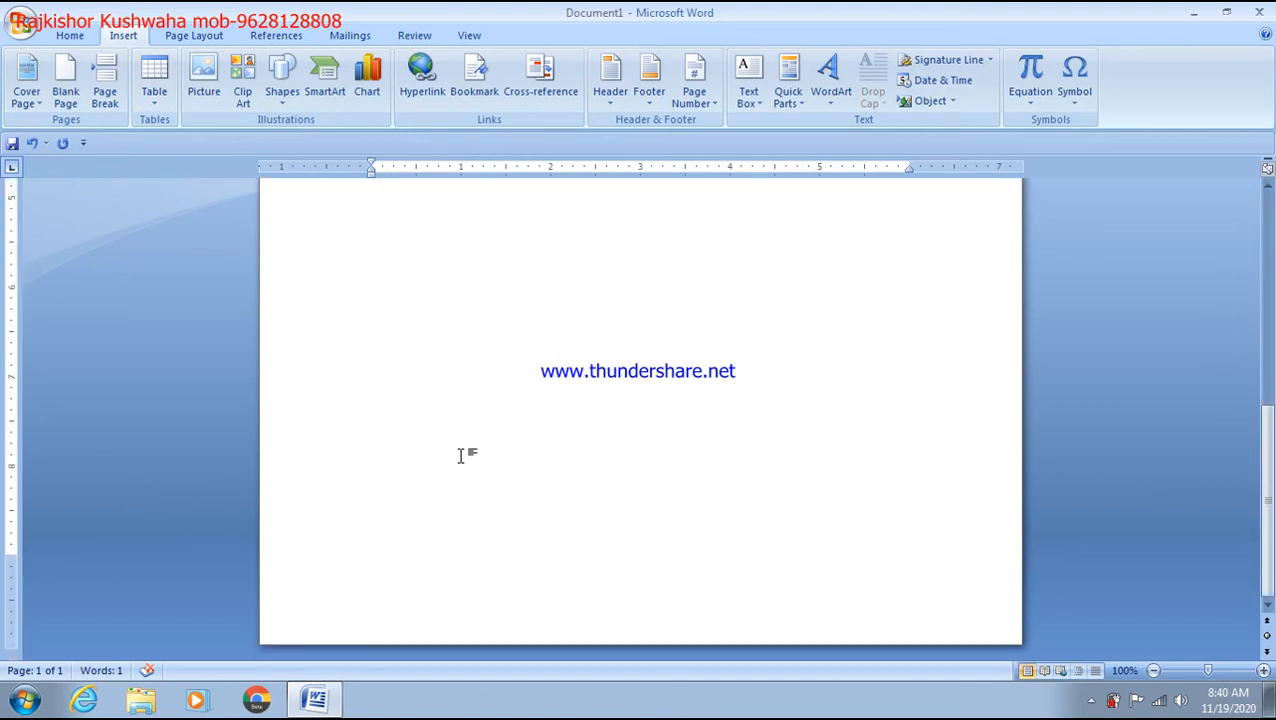
scroll(461, 456, "up", 5)
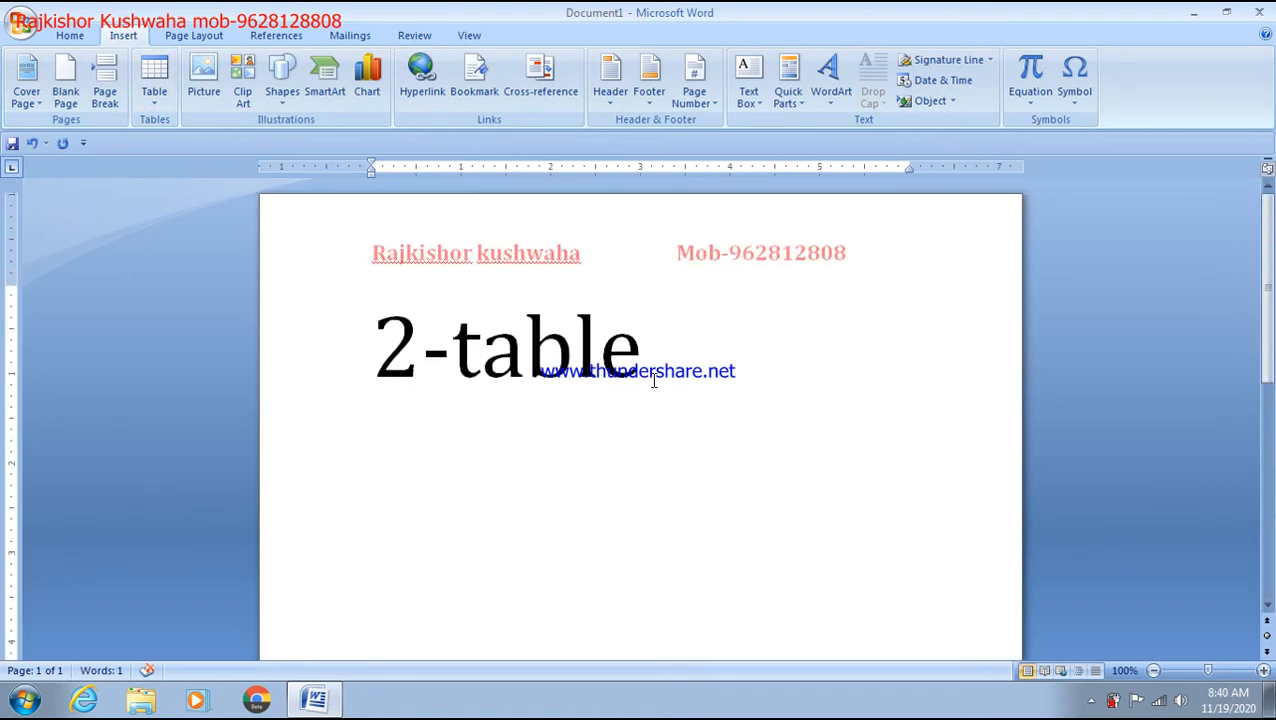
key("ctrl+z")
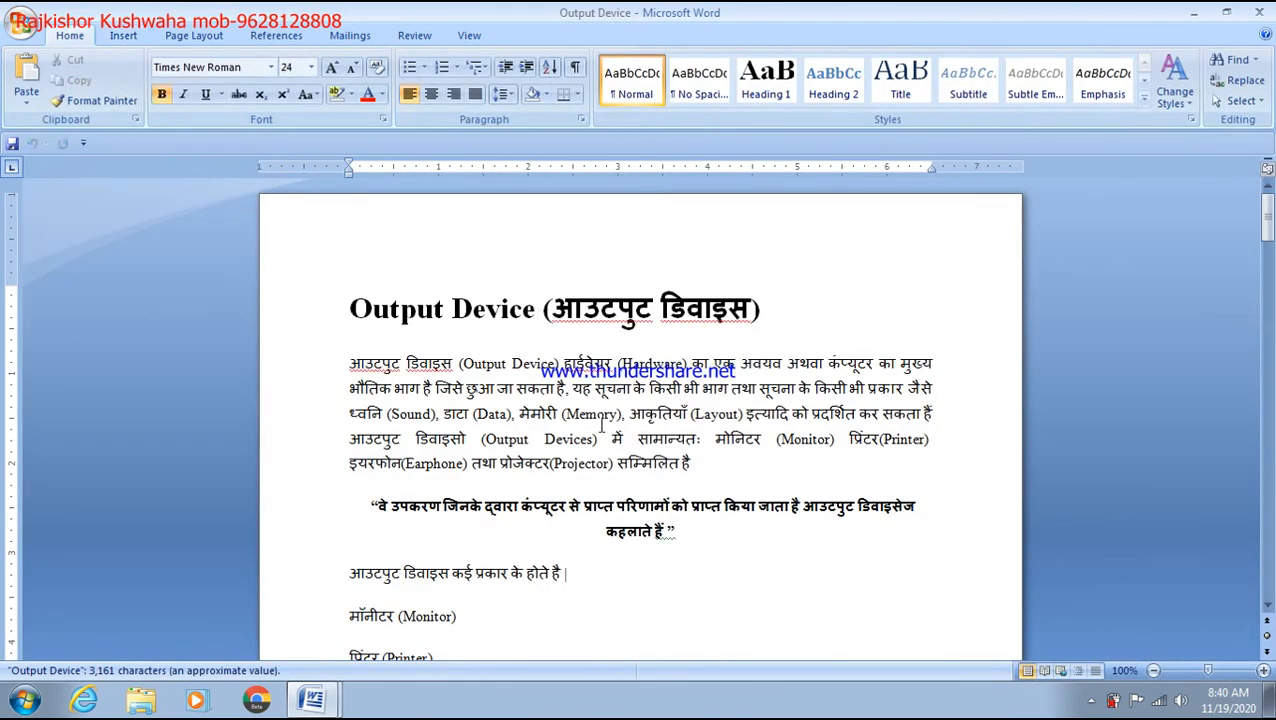
Step: Select the Output Device list from Monitor to Sound Card, undoing an accidental move
scroll(601, 426, "down", 8)
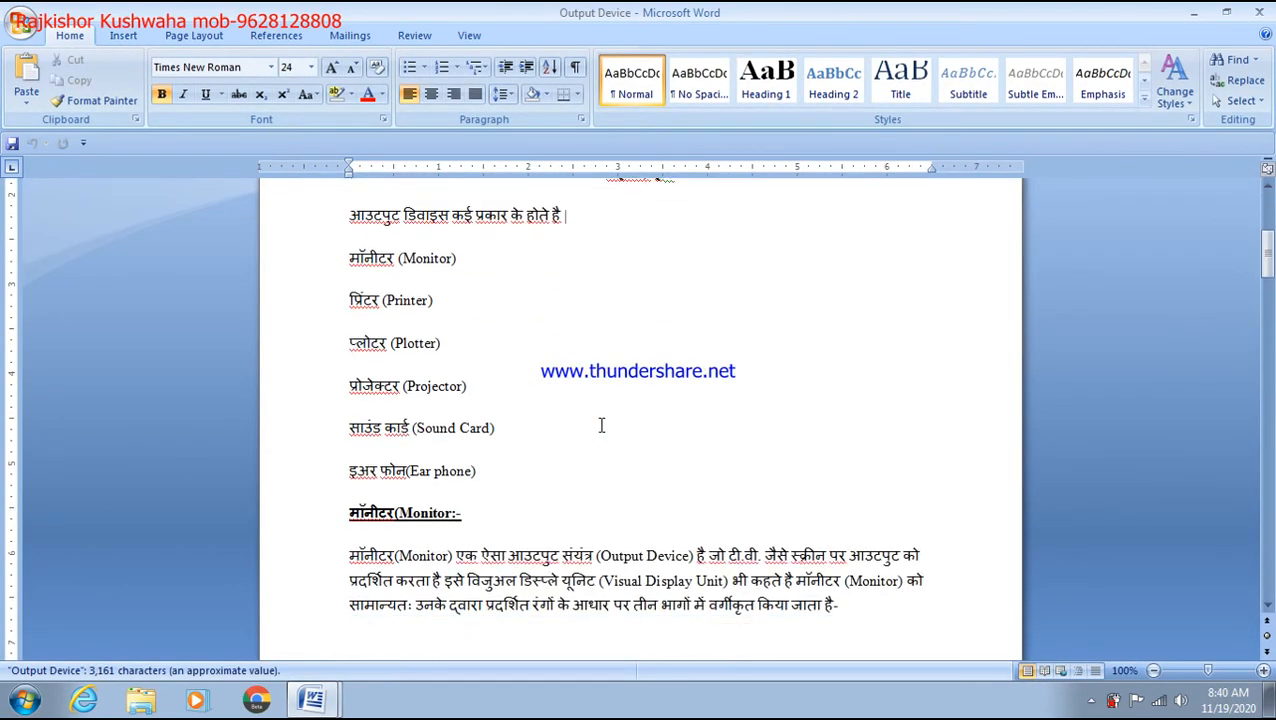
scroll(601, 426, "up", 2)
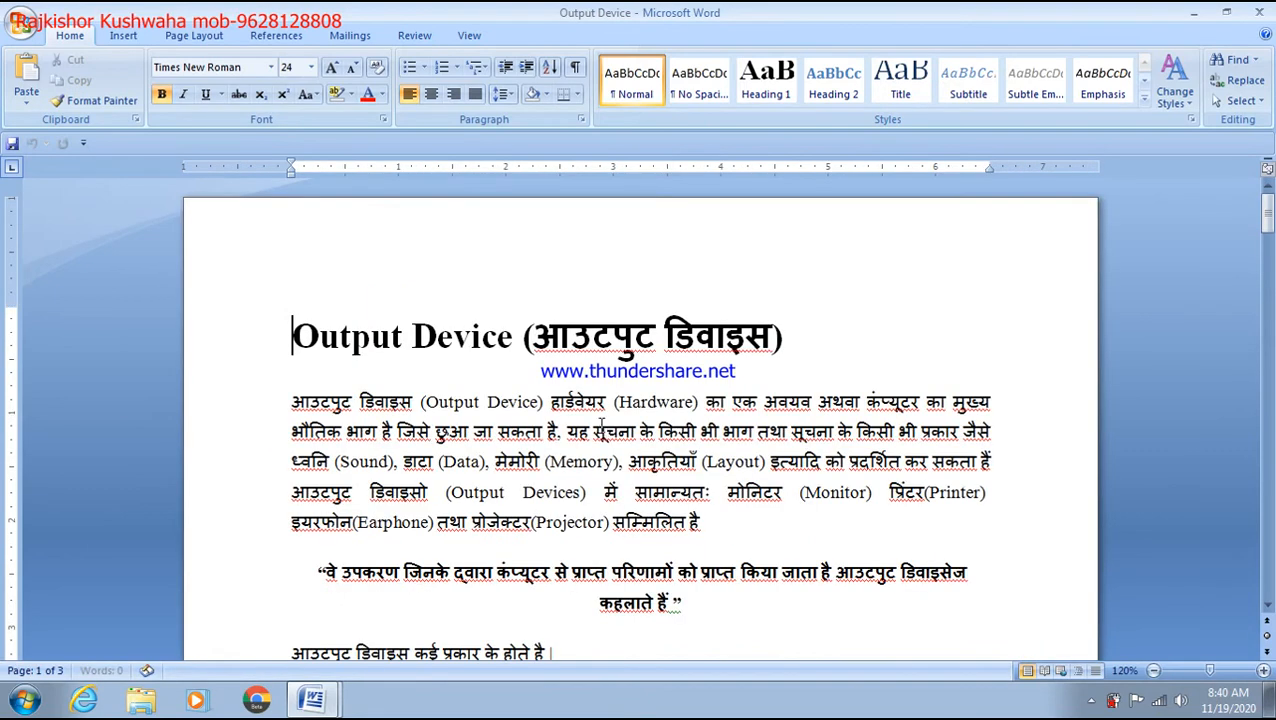
scroll(602, 425, "down", 8)
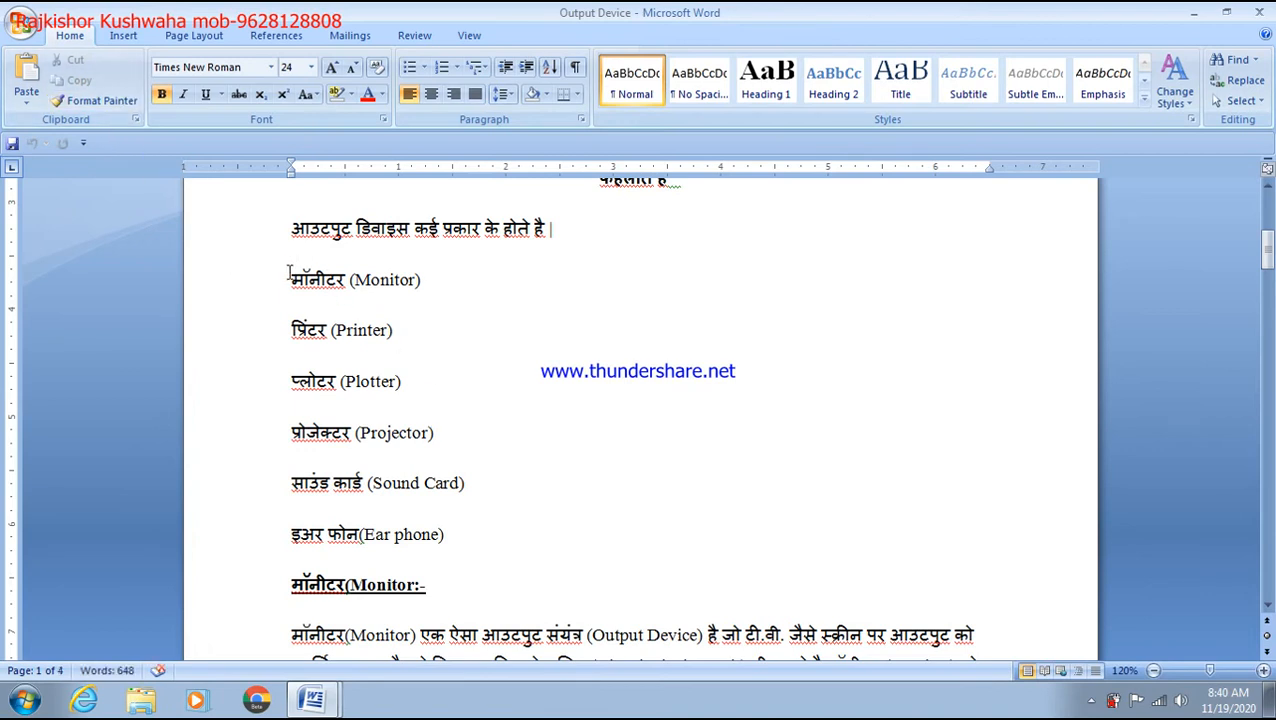
left_click_drag(289, 272, 447, 534)
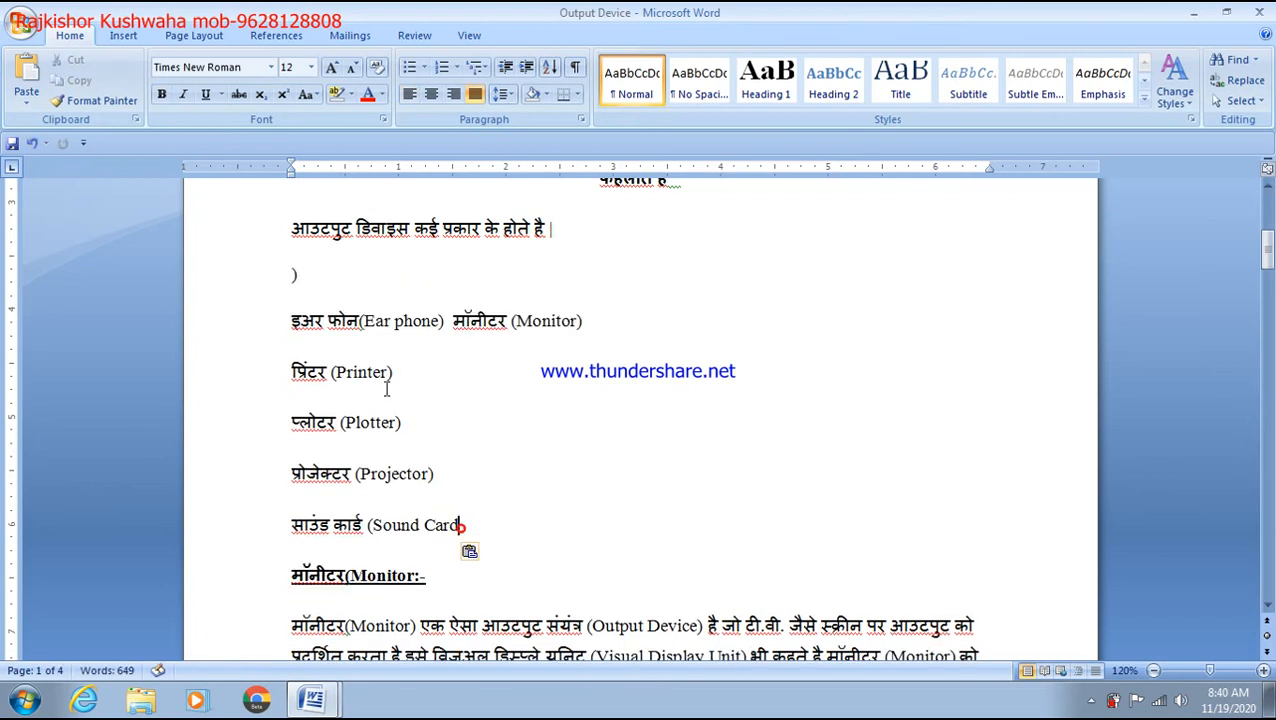
key("ctrl+z")
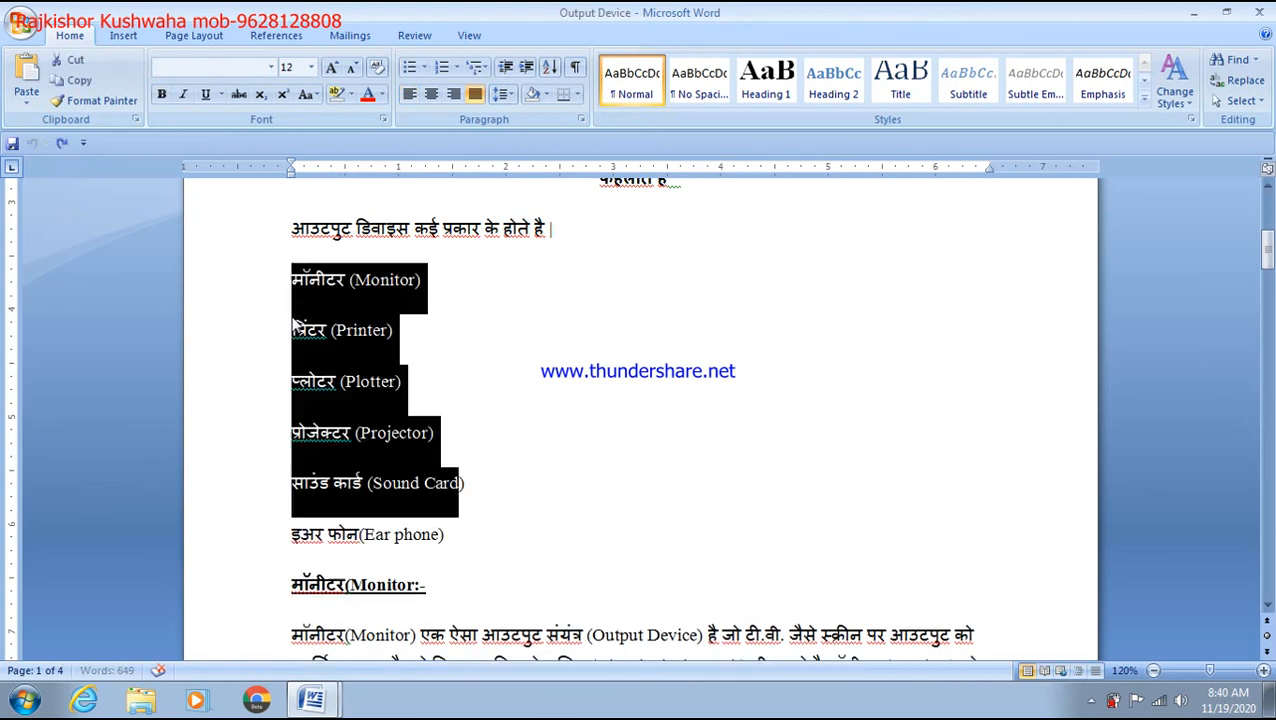
Step: Convert the selected Monitor-to-Sound Card lines into a three-column table
left_click(123, 35)
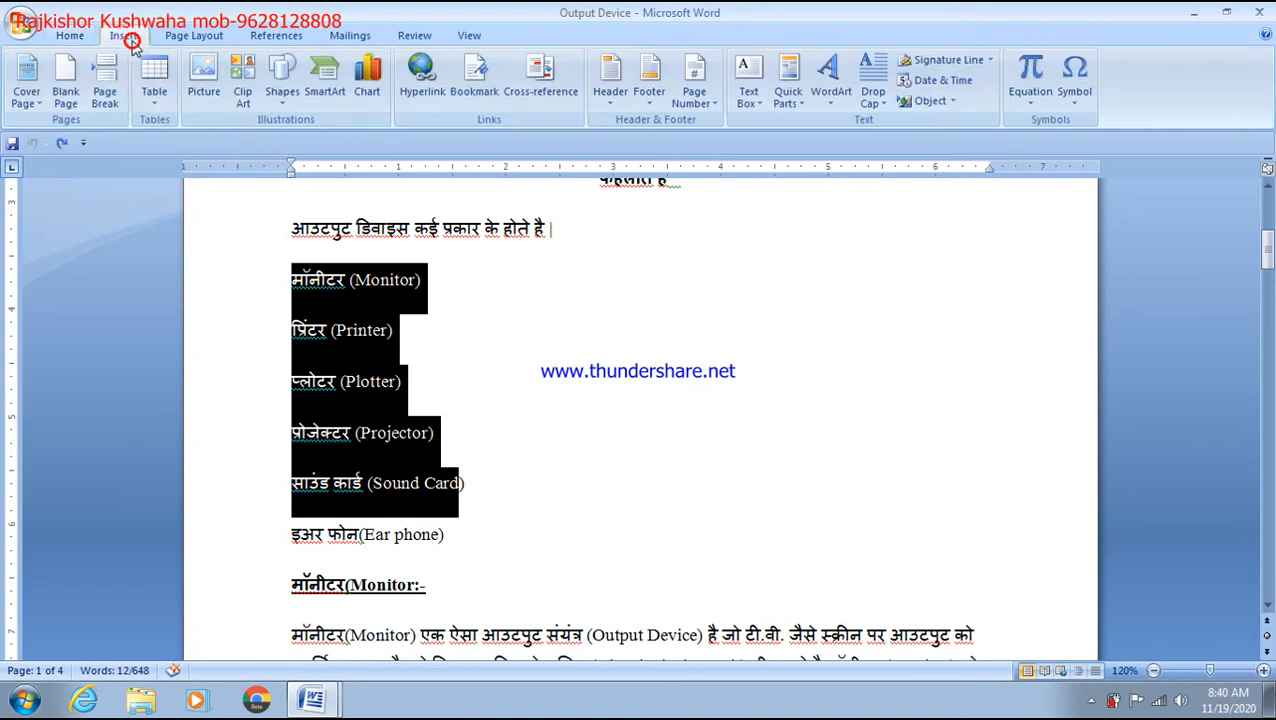
left_click(160, 100)
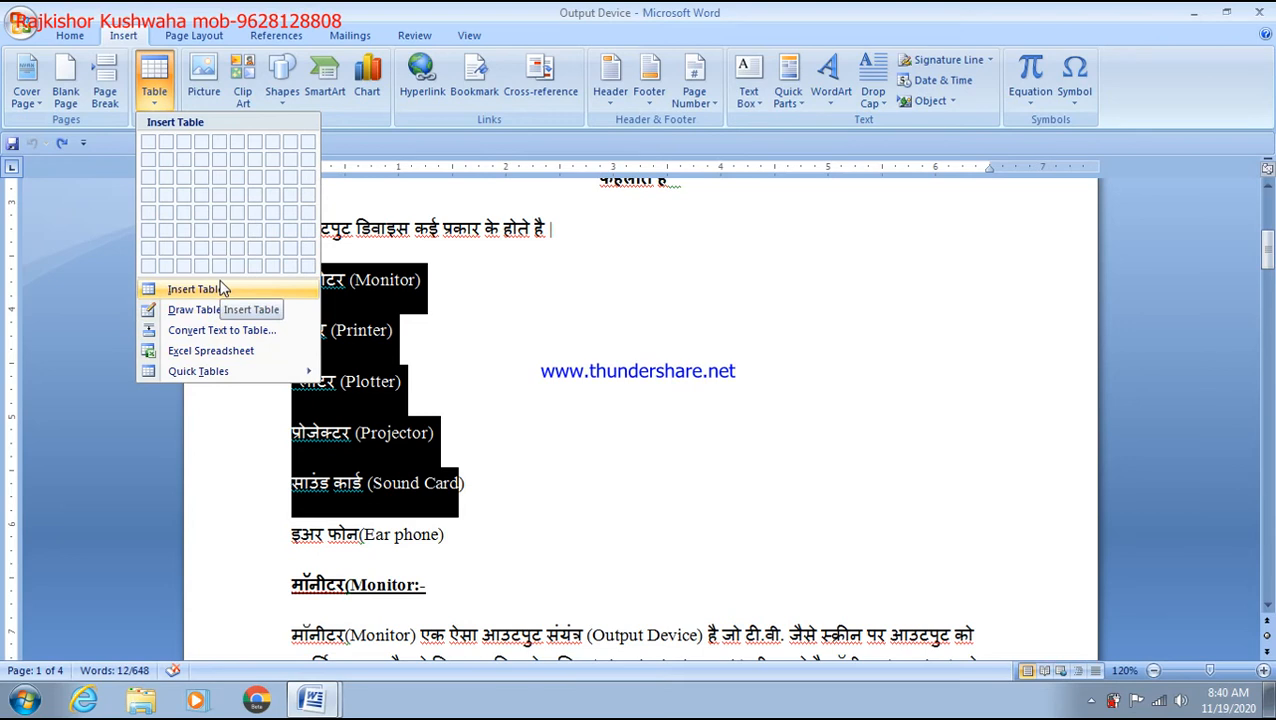
left_click(226, 340)
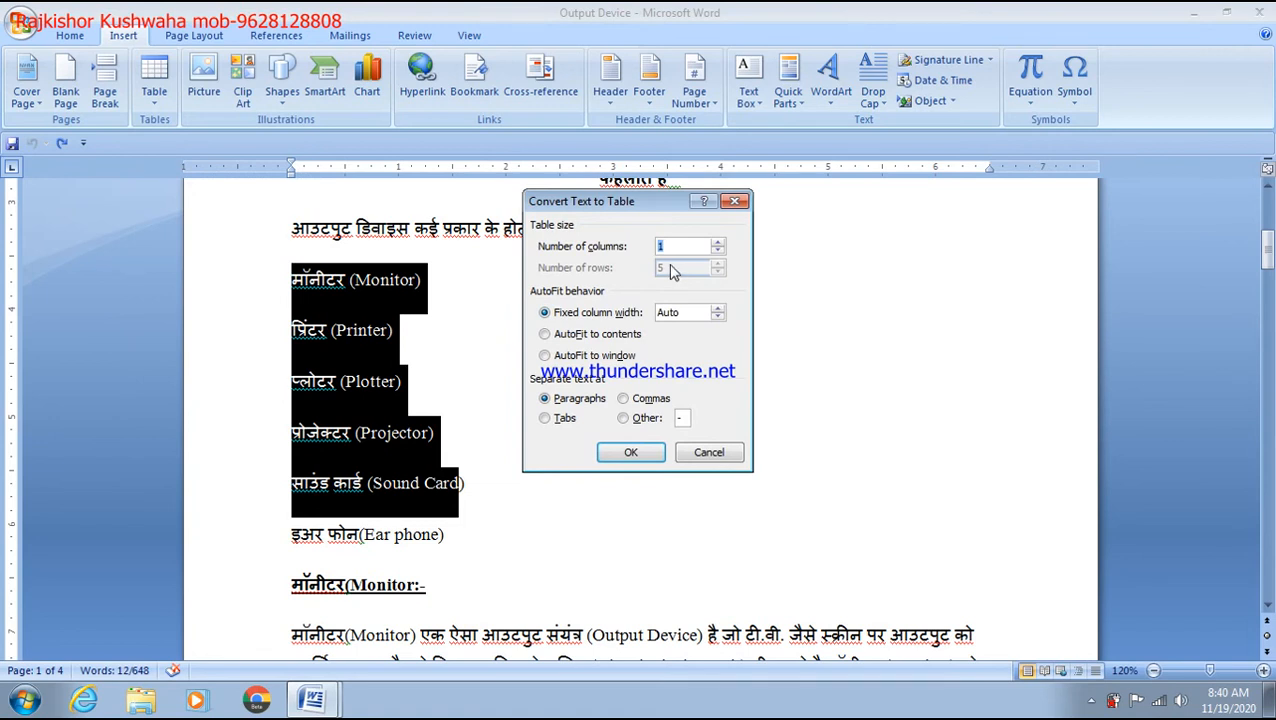
left_click(629, 450)
scroll(770, 400, "up", 3)
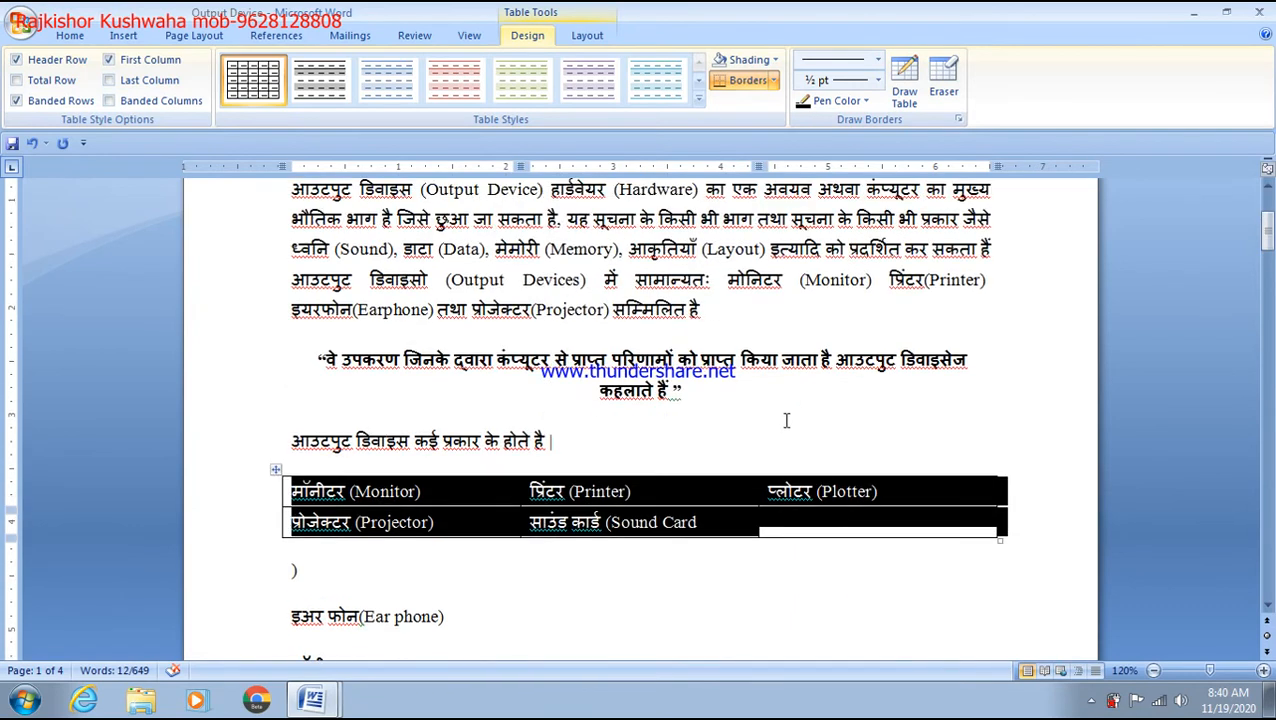
left_click(805, 440)
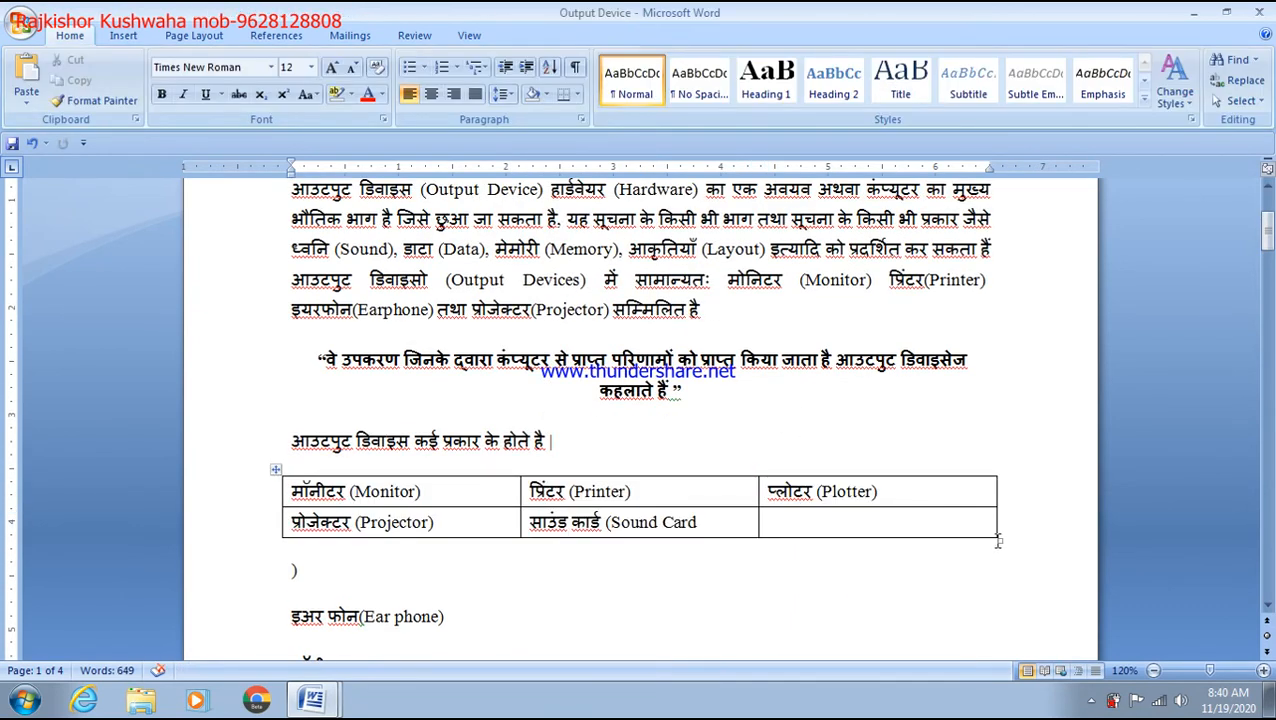
Step: Resize the device table, then undo it back into a plain list
left_click_drag(997, 541, 955, 618)
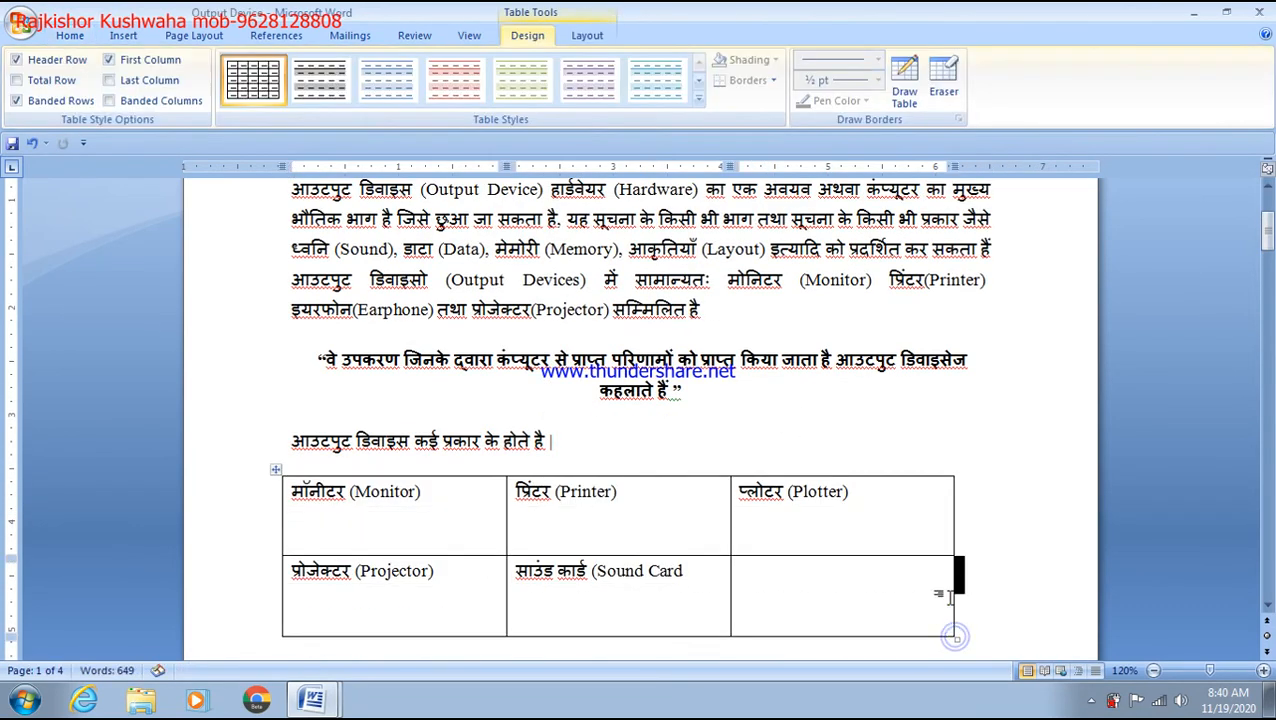
scroll(968, 520, "down", 2)
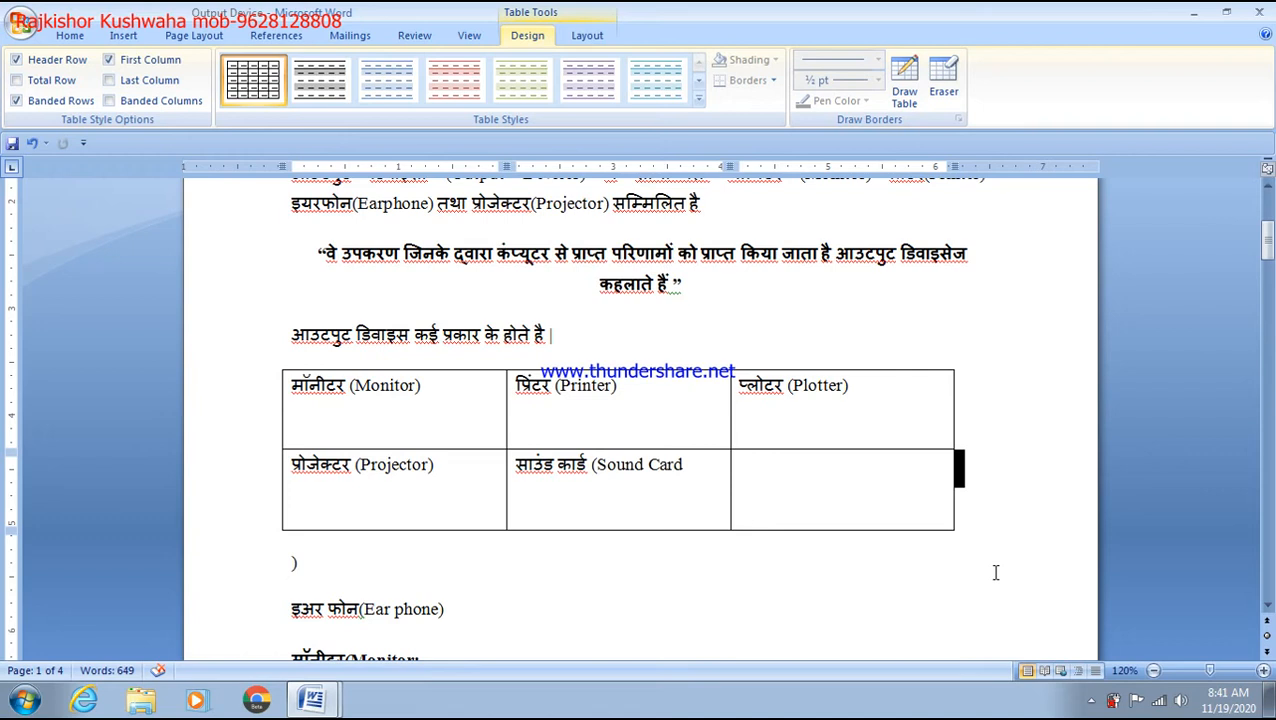
key("ctrl+z")
key("ctrl+z")
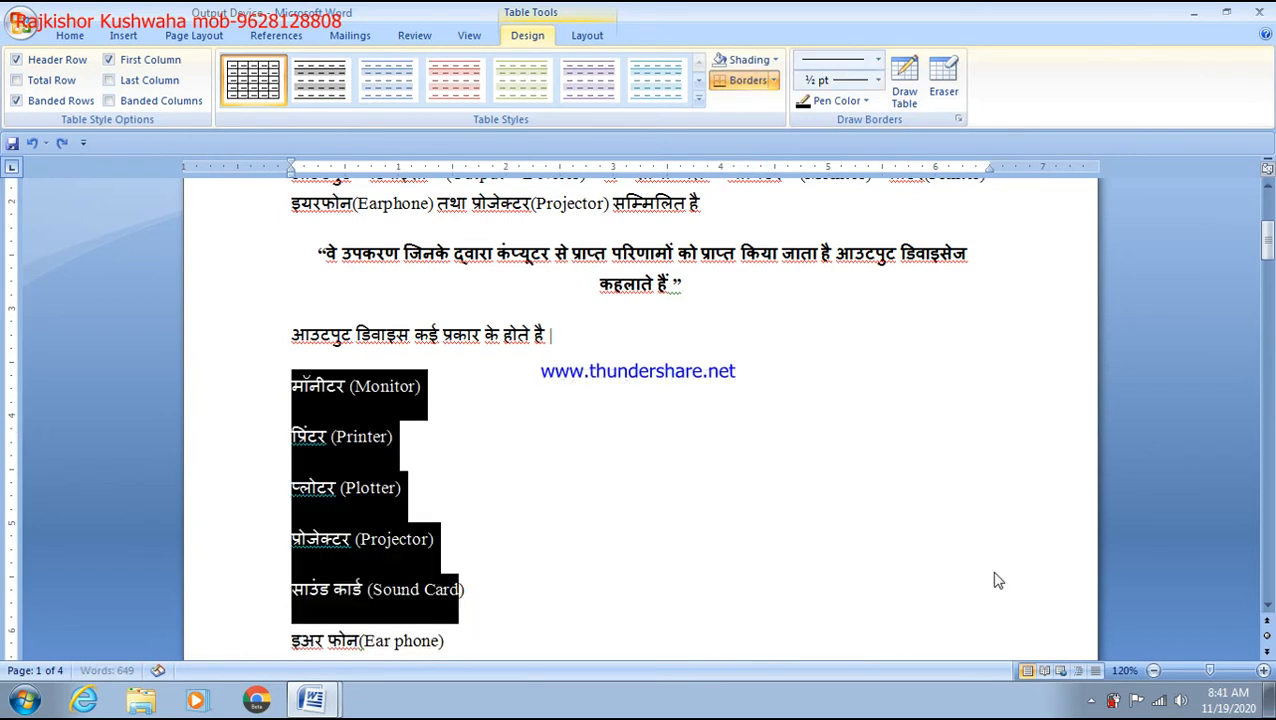
scroll(490, 416, "down", 2)
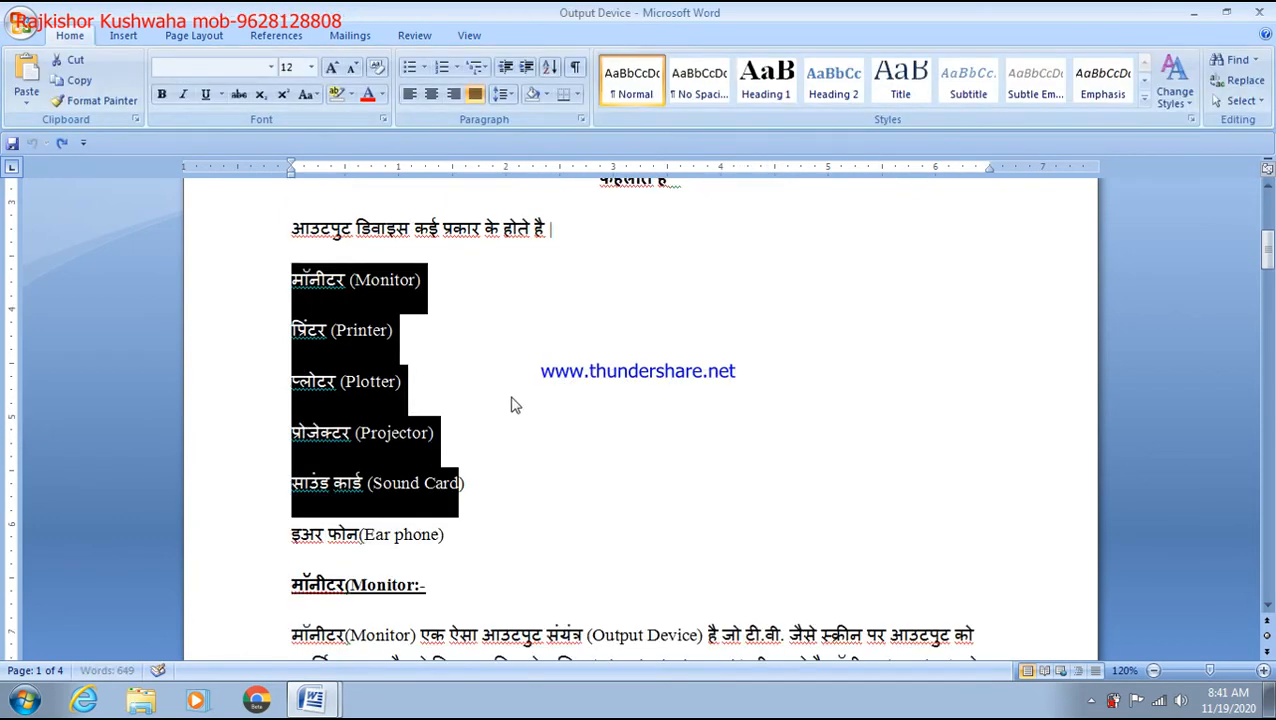
Step: Enlarge the font of all six device lines, Monitor through Ear phone
key("ctrl+shift+period")
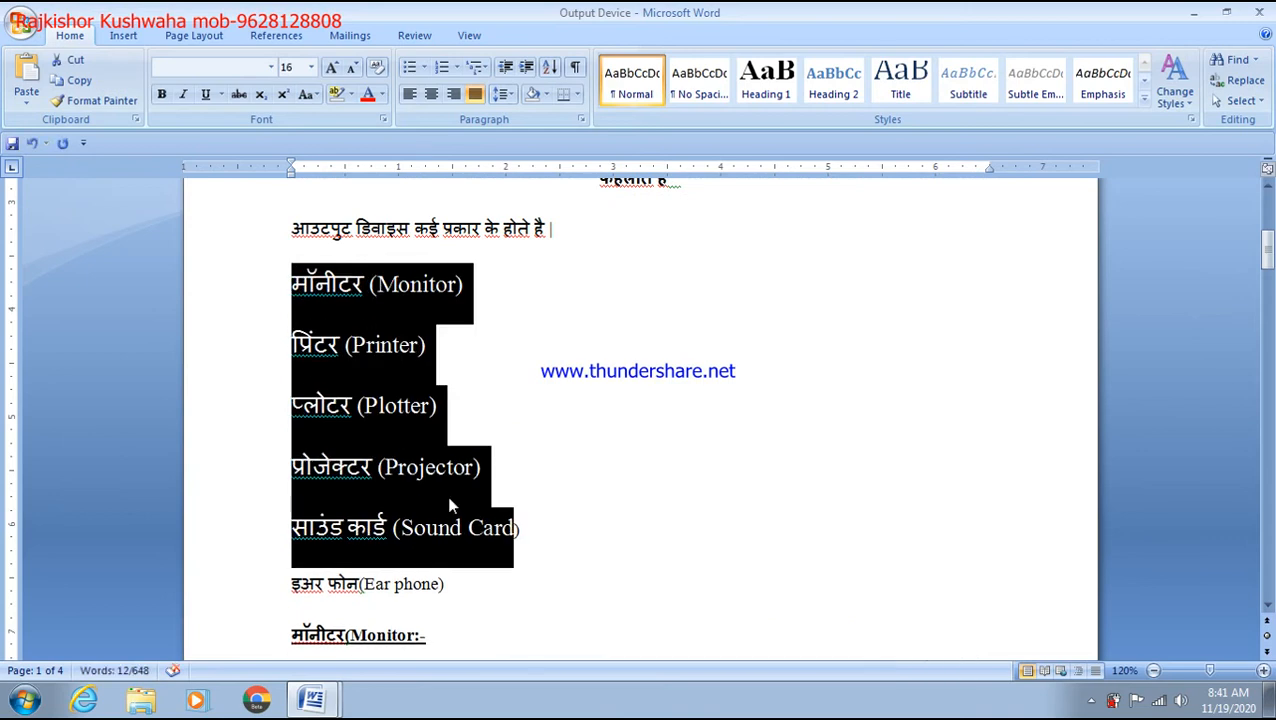
left_click(487, 588)
left_click_drag(487, 588, 307, 299)
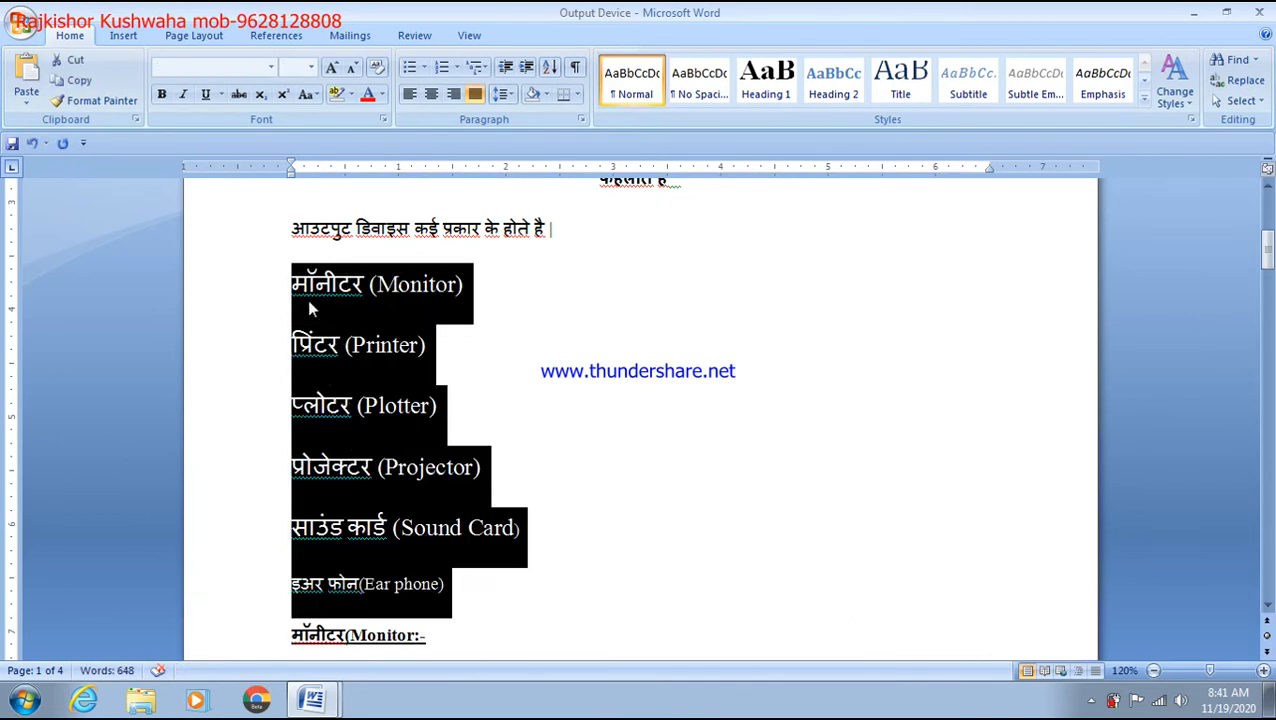
key("ctrl+shift+period")
scroll(307, 299, "down", 2)
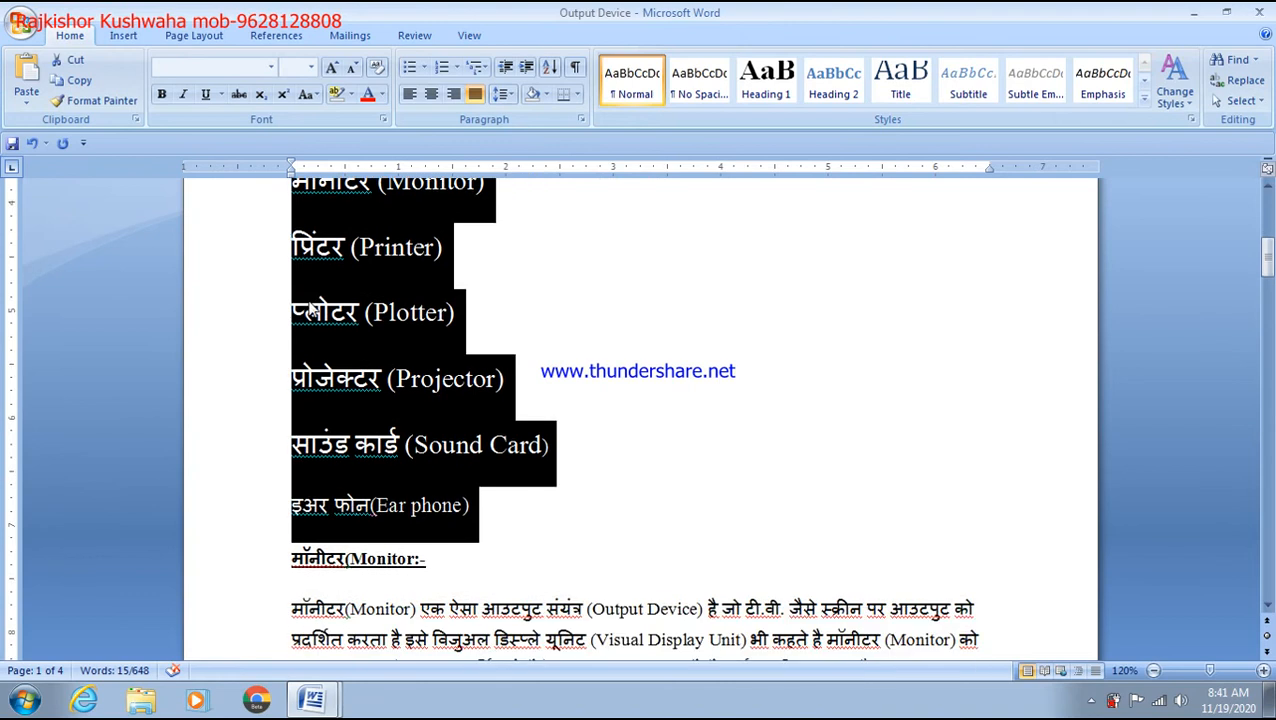
scroll(686, 470, "up", 2)
scroll(686, 470, "down", 1)
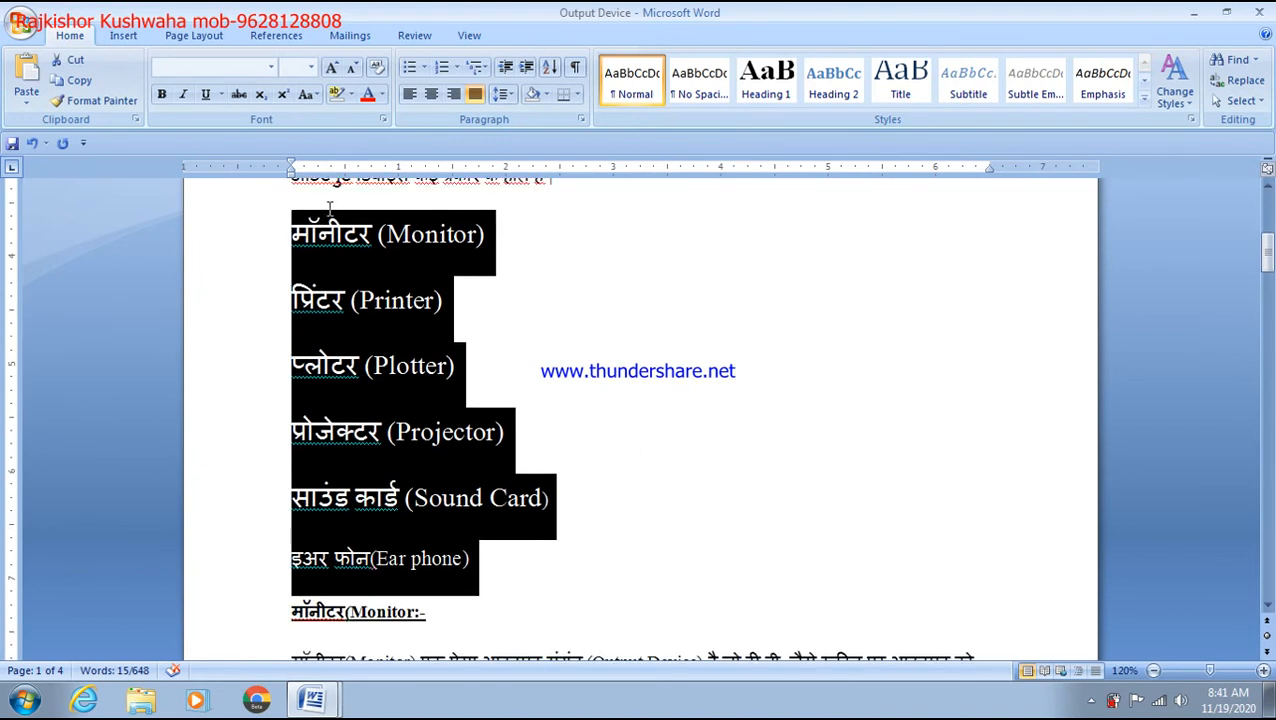
left_click(123, 36)
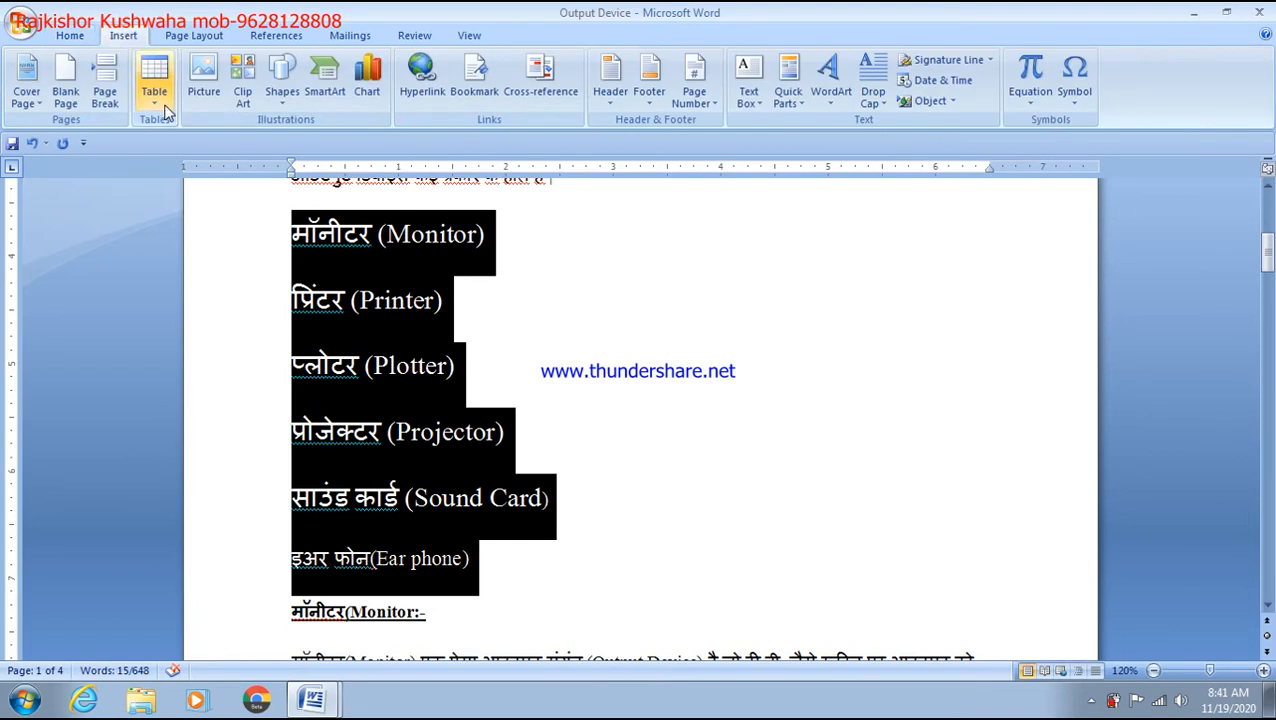
Step: Convert the six device lines, Monitor through Ear phone, into a 3-column table
left_click(156, 84)
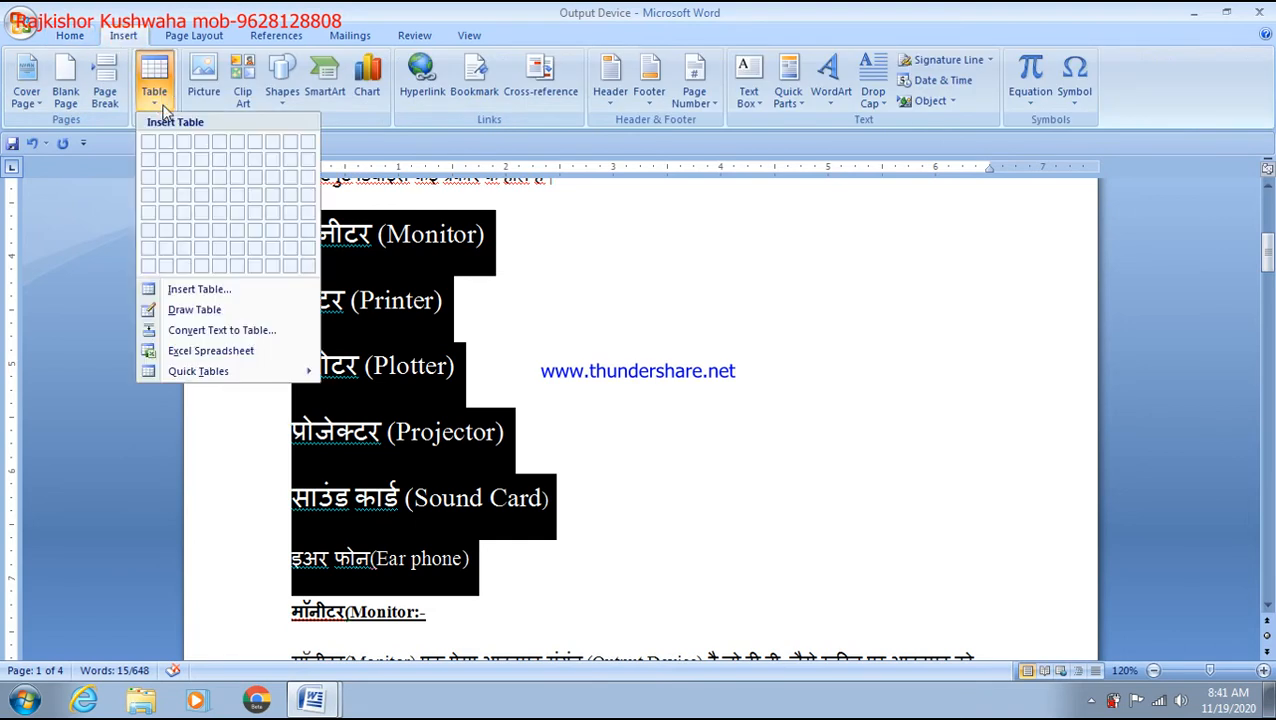
left_click(230, 333)
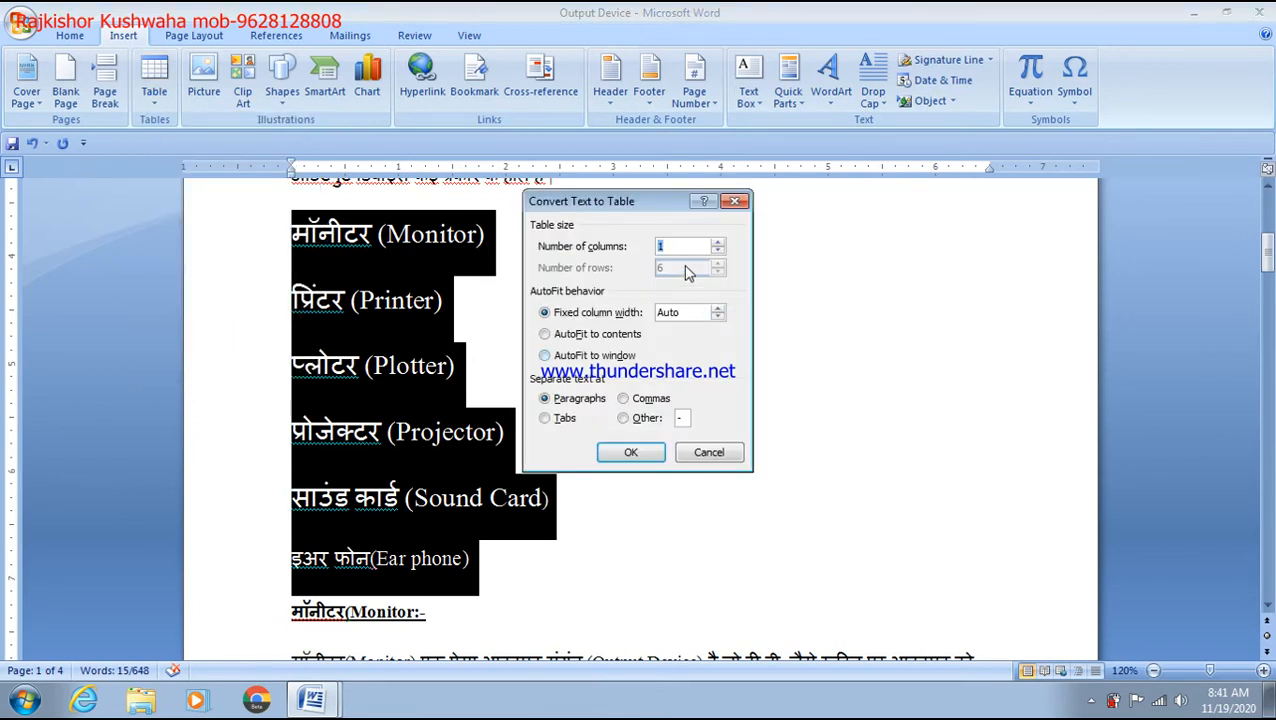
type("3")
left_click(631, 454)
left_click(891, 316)
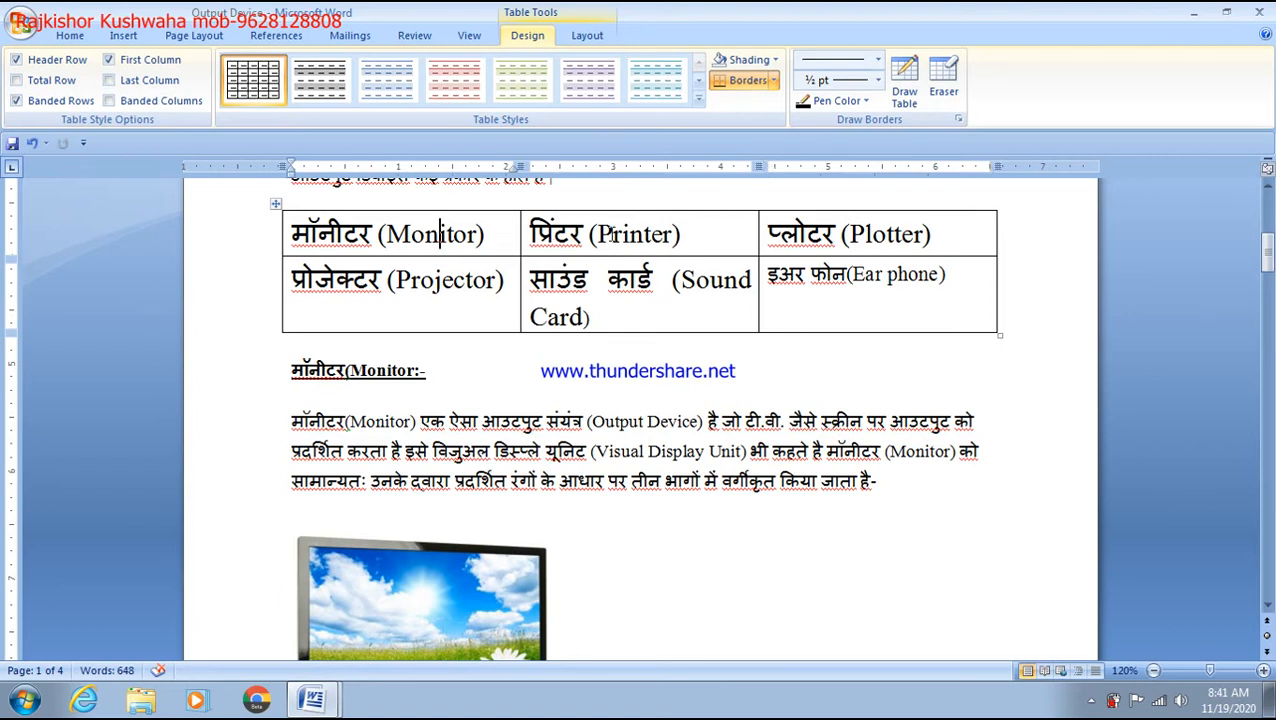
left_click(498, 236)
left_click(658, 260)
left_click(780, 237)
left_click(815, 270)
left_click(488, 244)
left_click(511, 282)
key("ctrl+a")
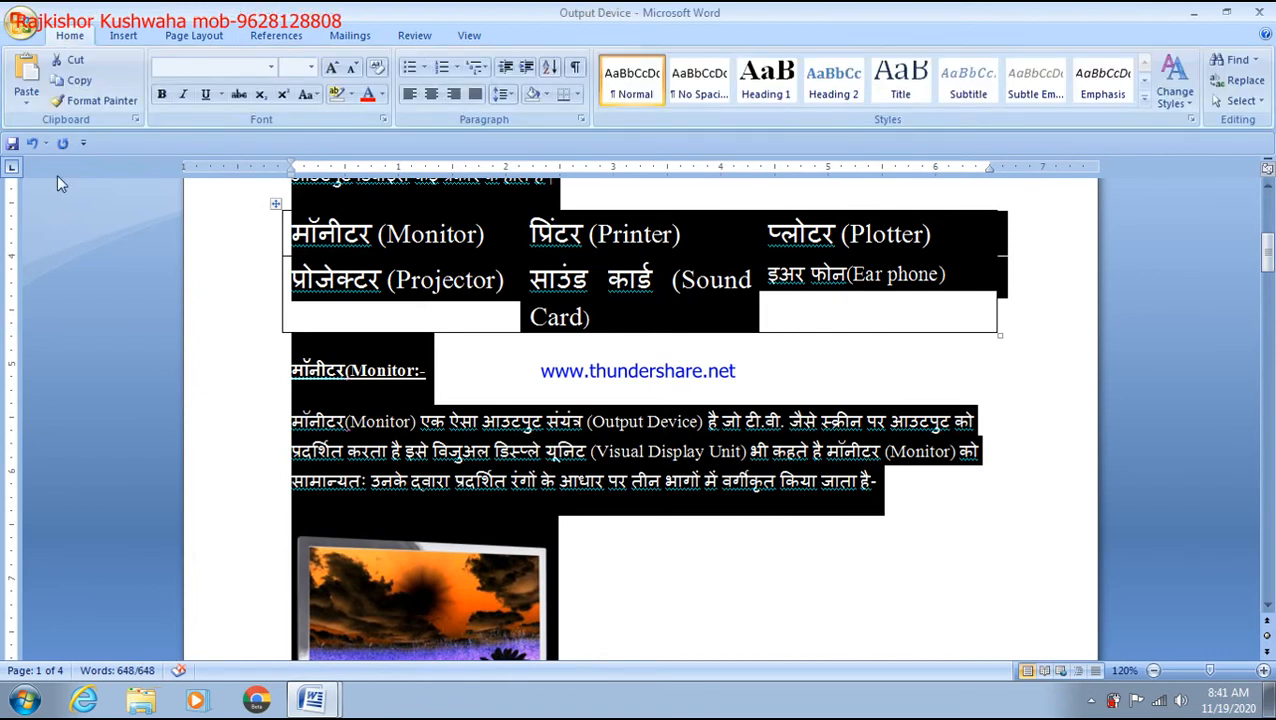
key("ctrl+n")
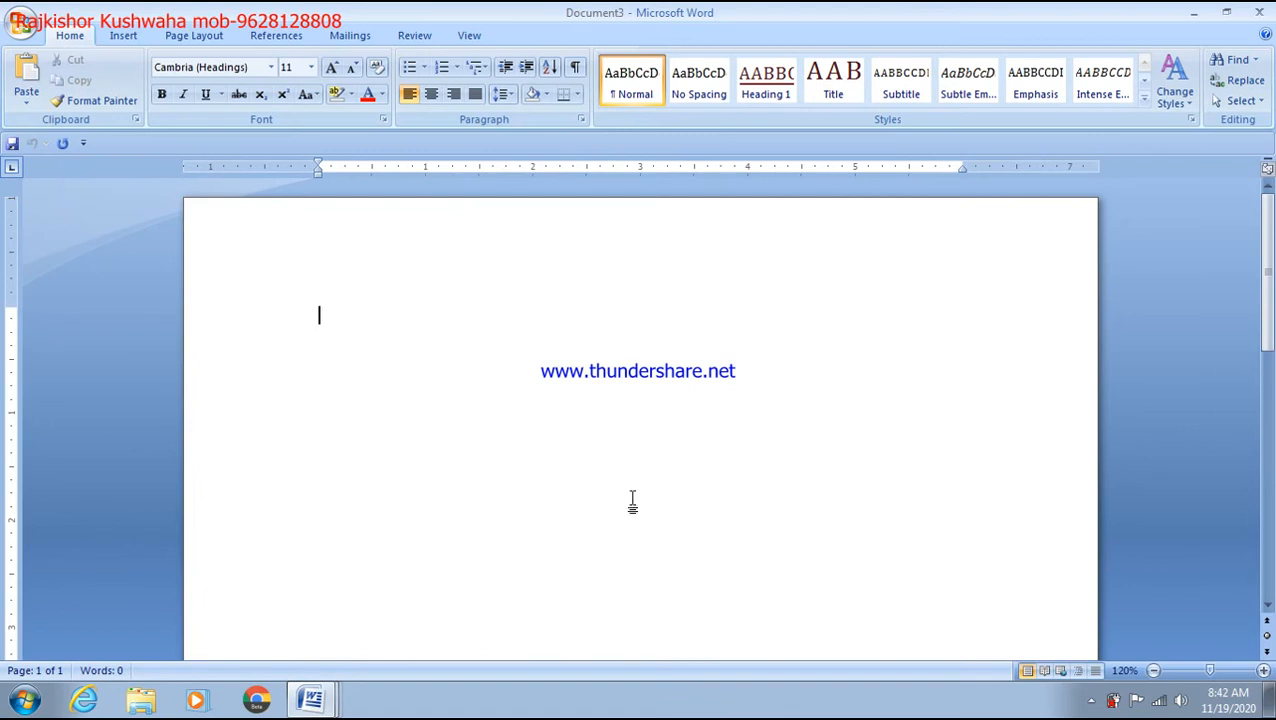
Step: Scroll to the top of the blank Document3 and bring up the Insert ribbon
scroll(780, 568, "up", 3)
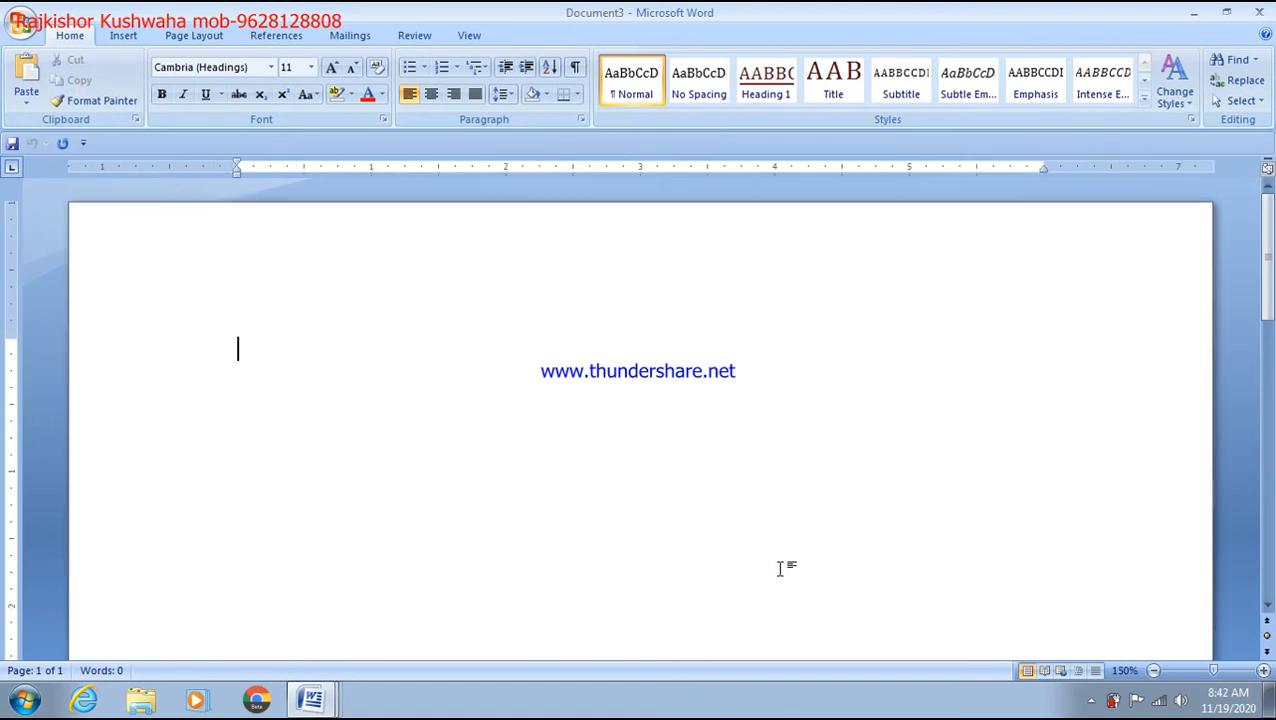
scroll(780, 568, "up", 2)
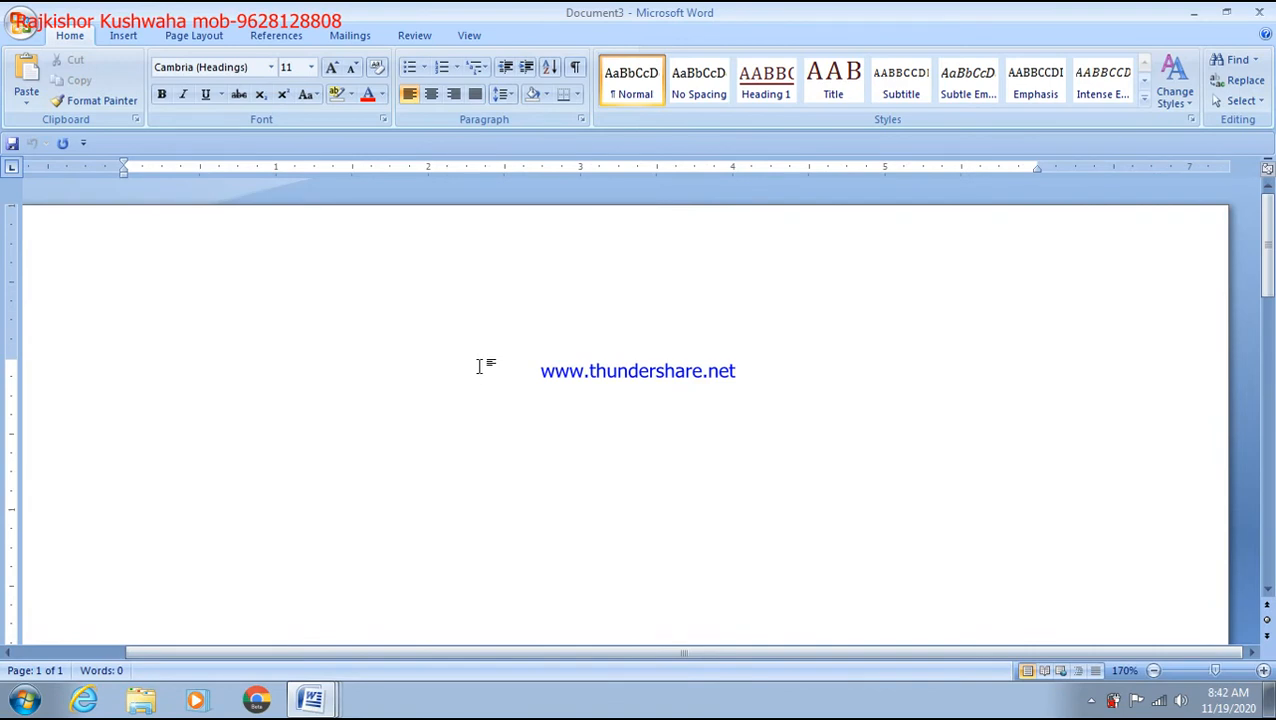
left_click(124, 37)
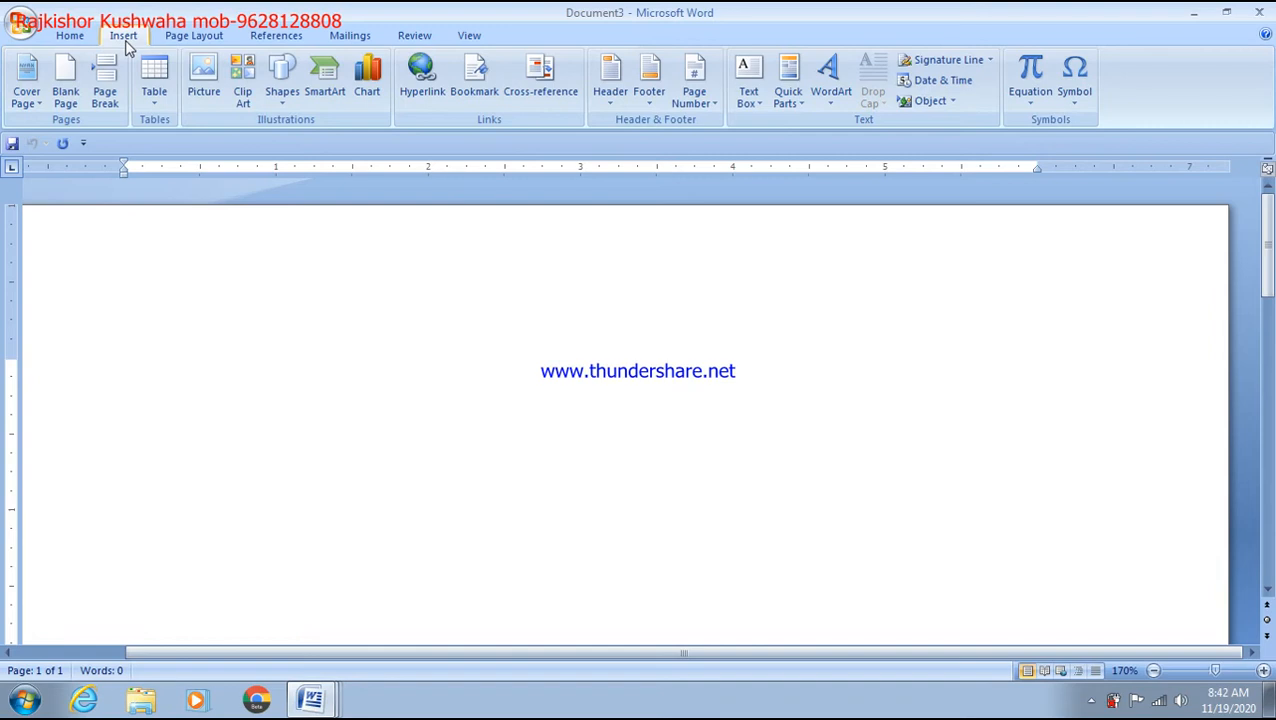
Step: Insert an empty 5-column by 8-row table from the Table grid
left_click(153, 95)
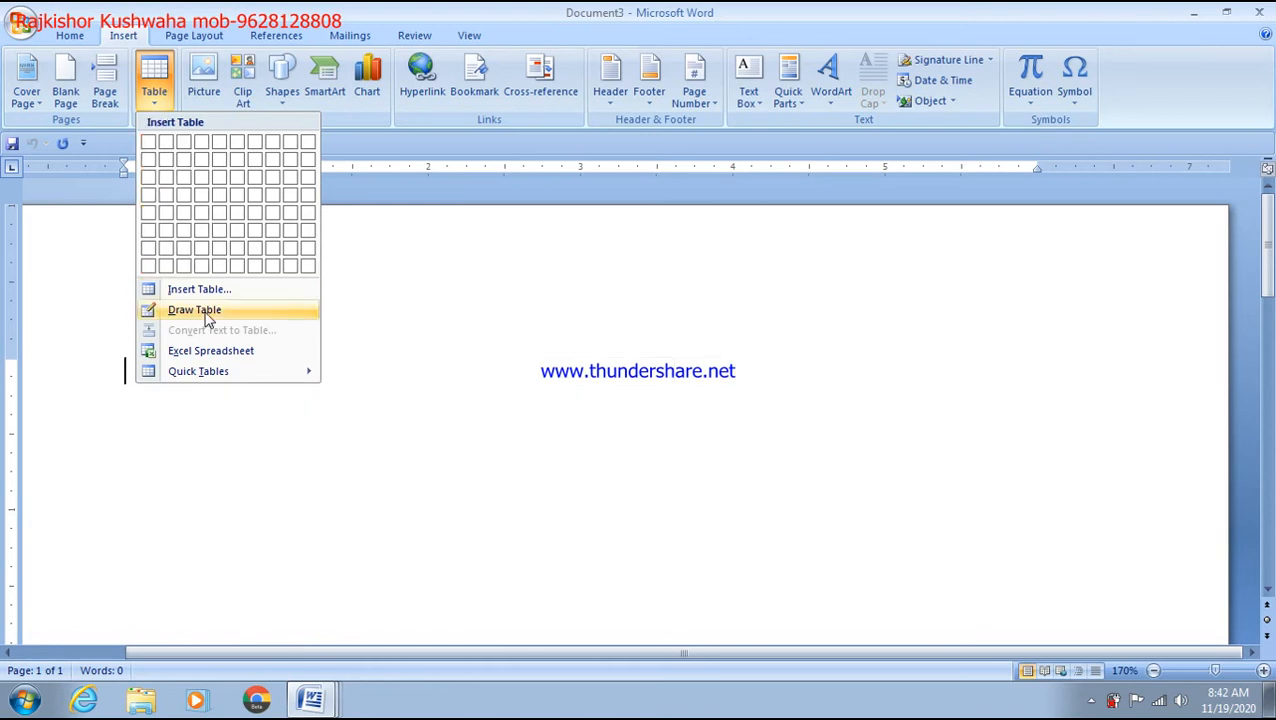
left_click(222, 268)
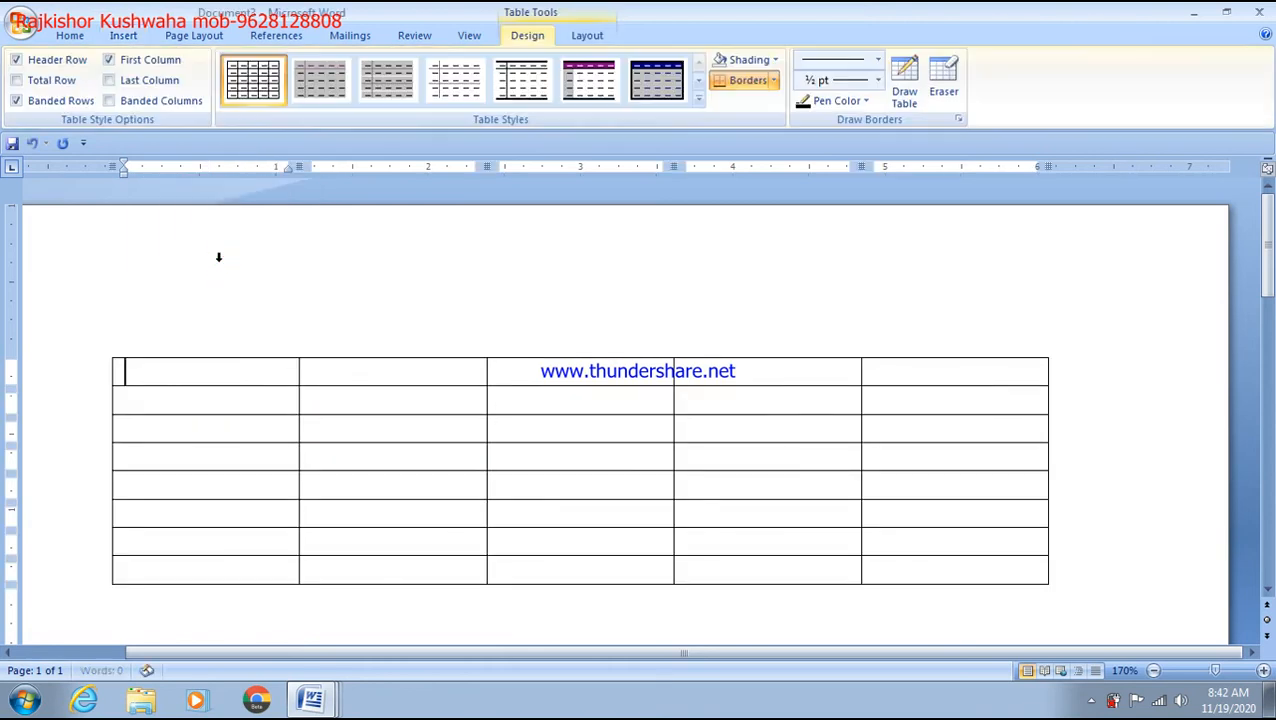
Step: Type the header row Roll, name, course, fee and mob, correcting 'corse' to 'course'
type("name")
key("BackSpace")
key("BackSpace")
key("BackSpace")
key("BackSpace")
type("Roll")
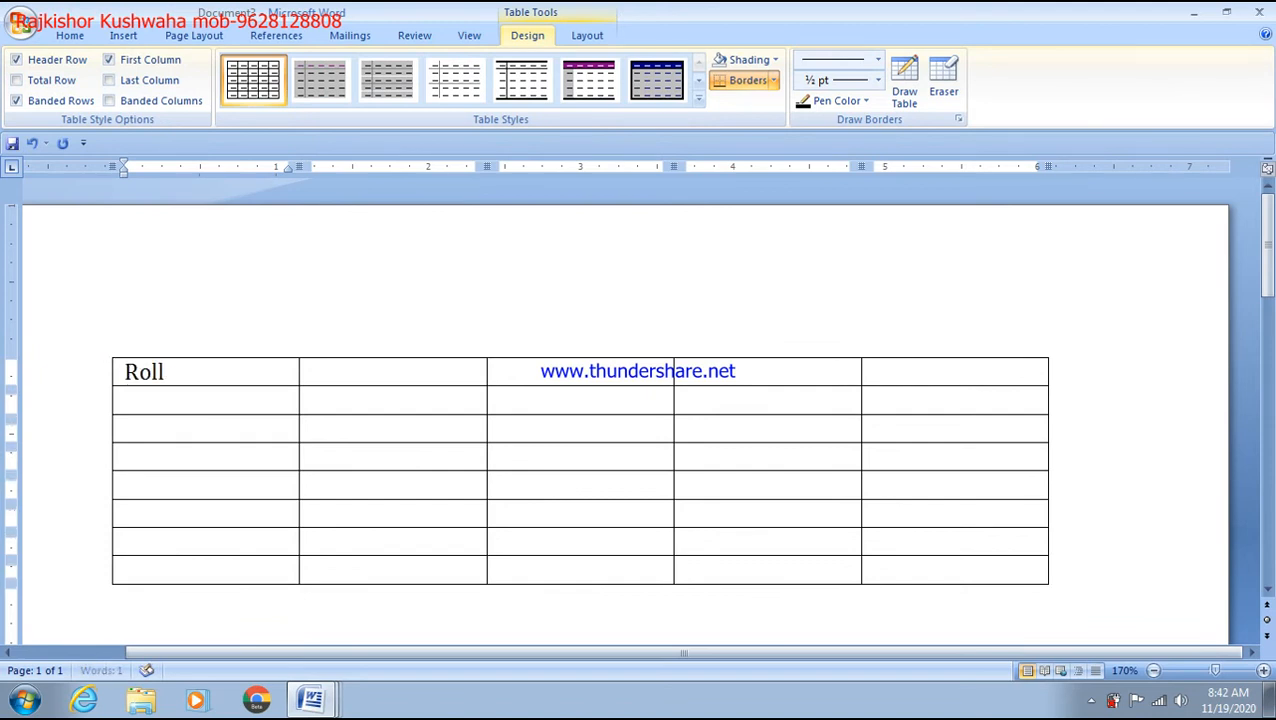
left_click(382, 375)
type("name")
left_click(591, 374)
type("corse")
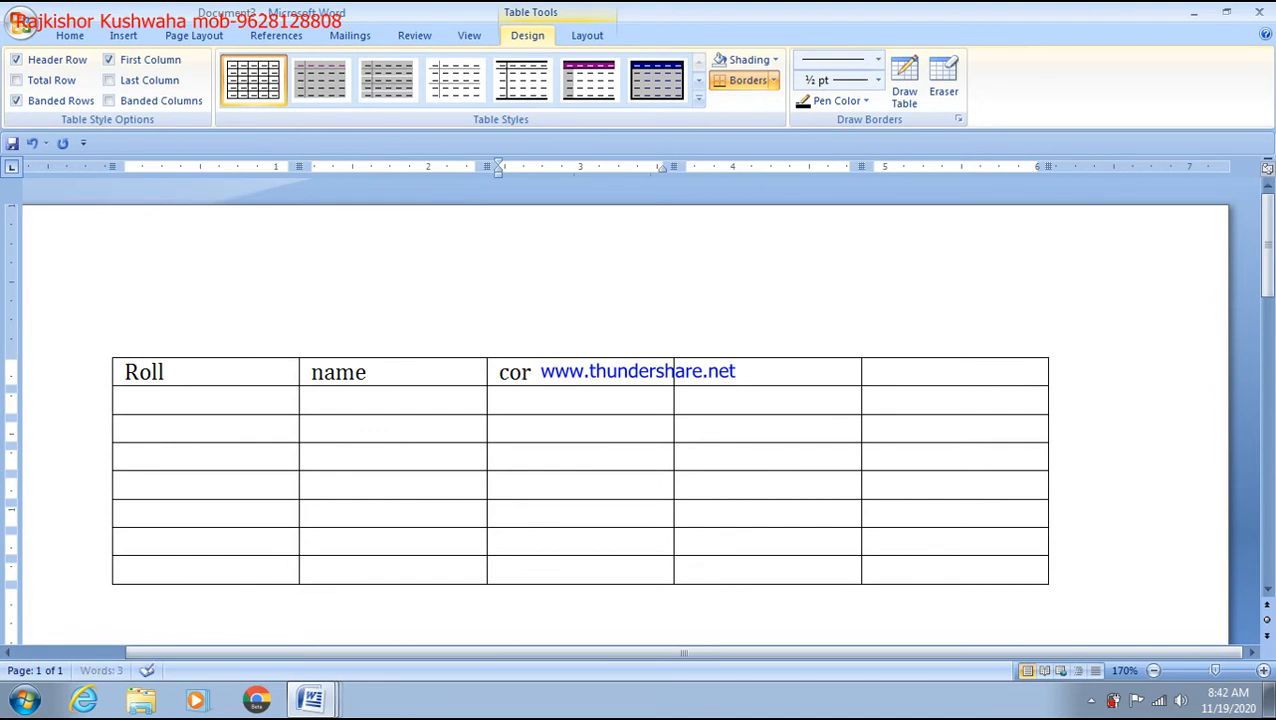
left_click(520, 377)
type("u")
left_click(741, 381)
type("fee")
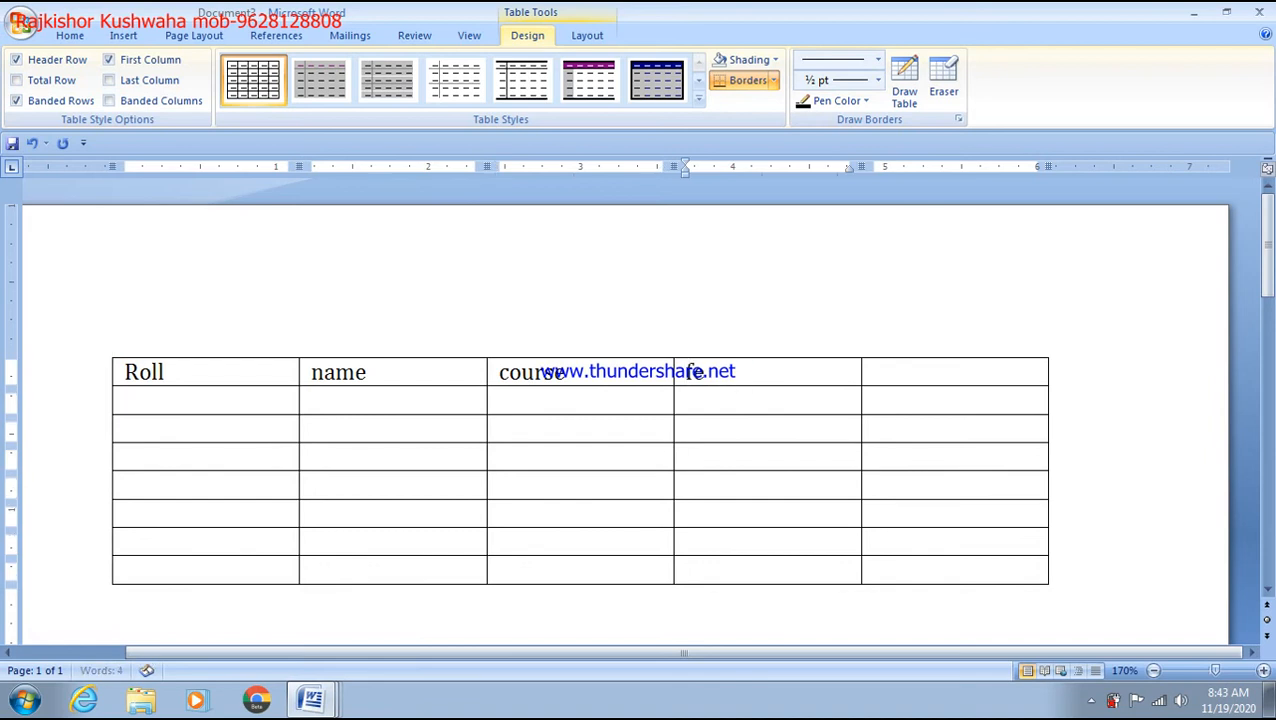
left_click(891, 366)
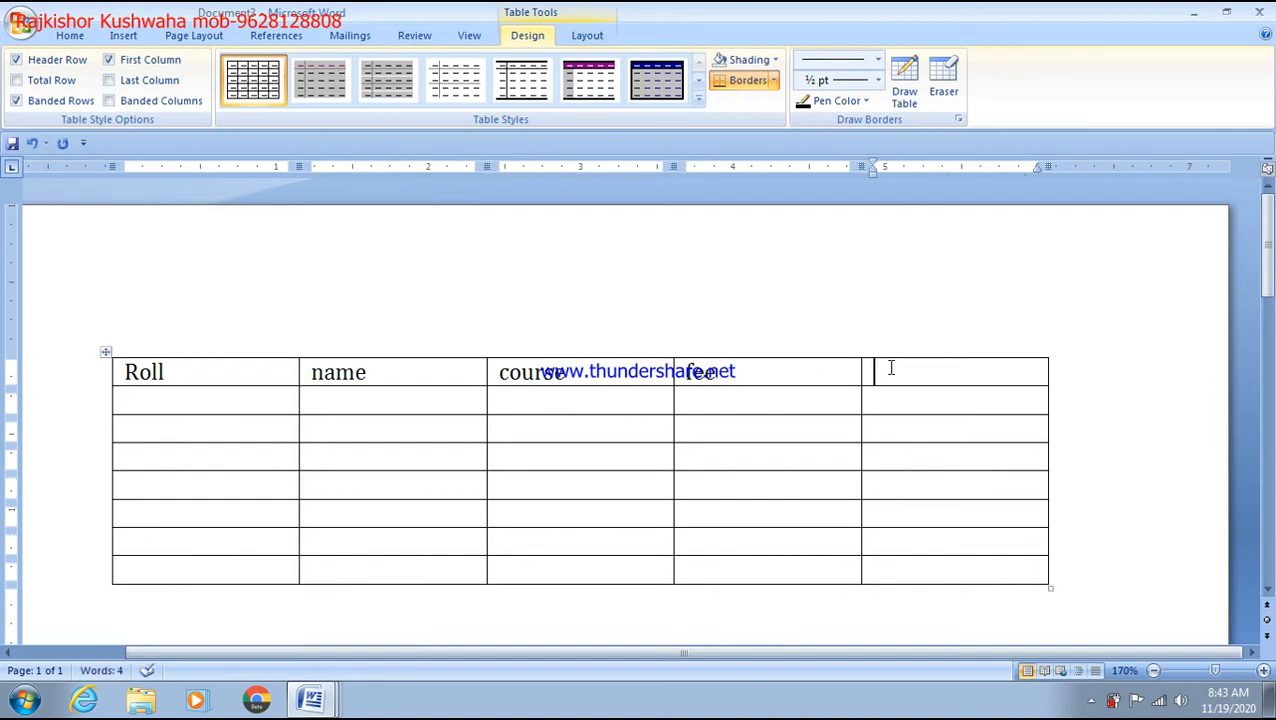
type("mob")
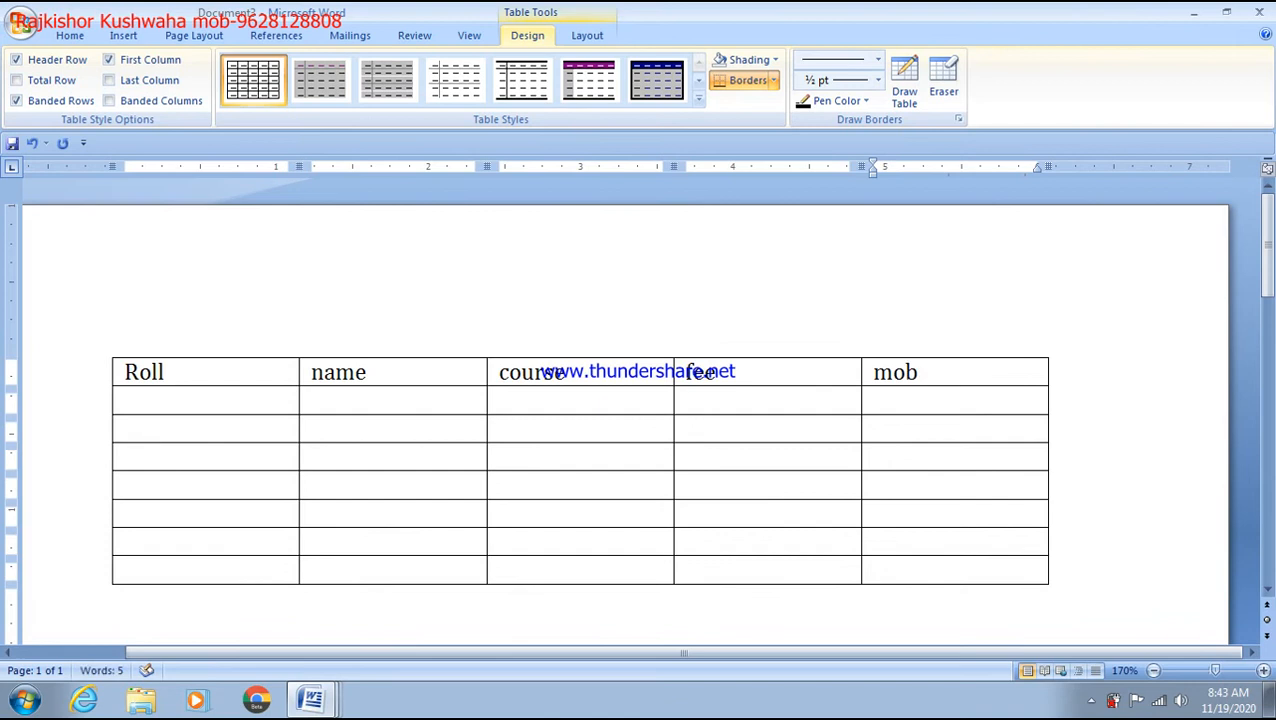
Step: Fill the Roll column with 12, 32, 345, 354, 334, 435 and 54
left_click(168, 401)
type("12")
key("Down")
type("32")
key("Down")
type("3")
key("Down")
key("3")
key("Down")
key("3")
key("Down")
type("43")
key("Up")
type("34")
key("Up")
type("54")
key("Up")
type("45")
key("Down")
key("Down")
key("Down")
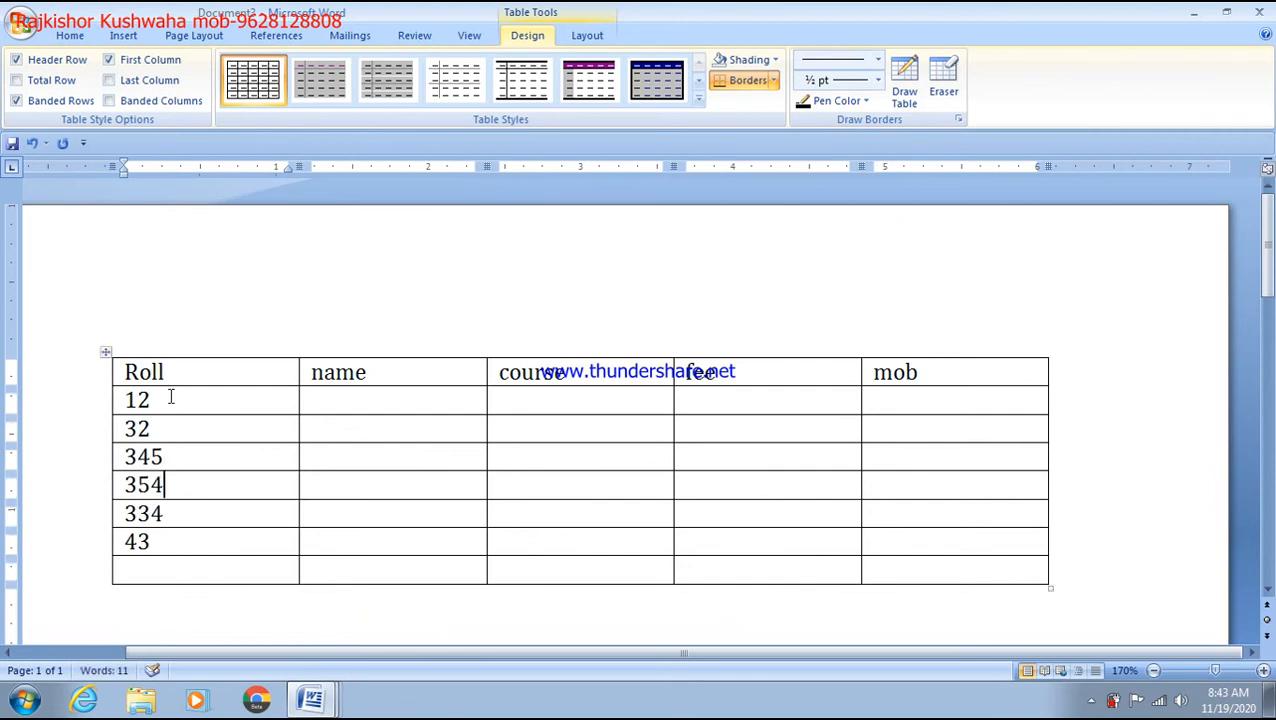
type("5")
key("Down")
type("54")
key("Up")
left_click(349, 425)
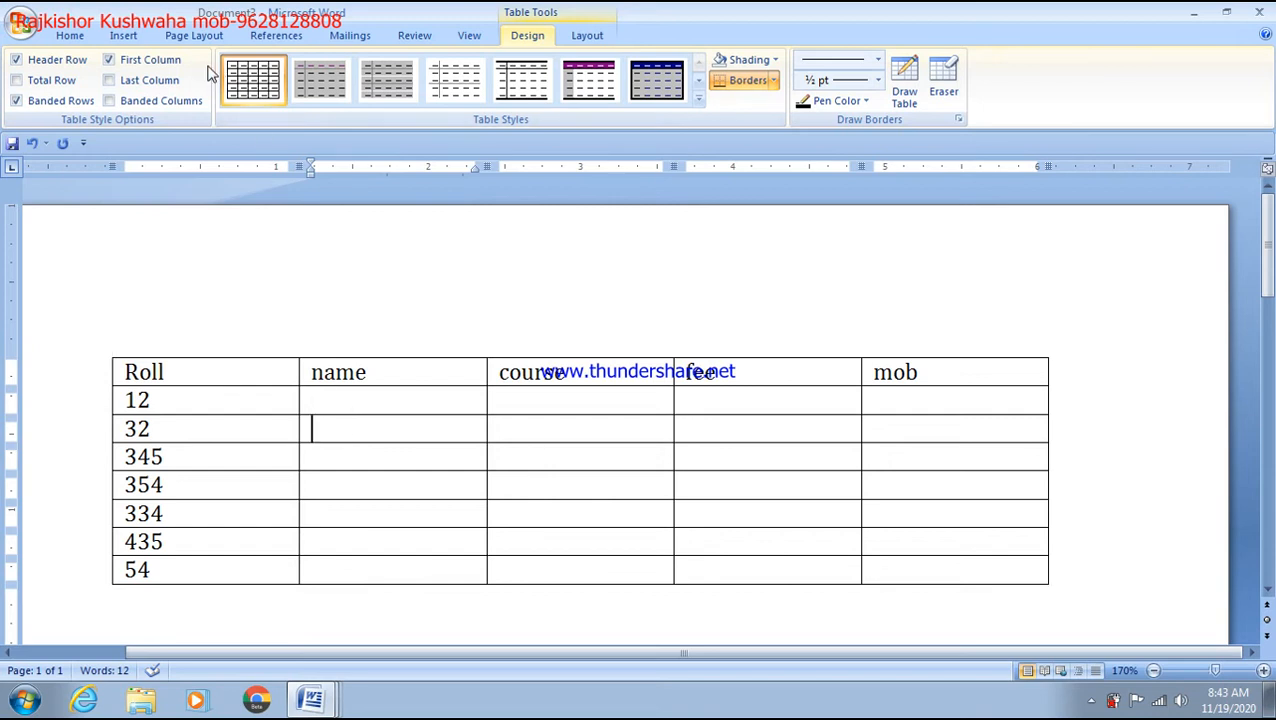
left_click(123, 35)
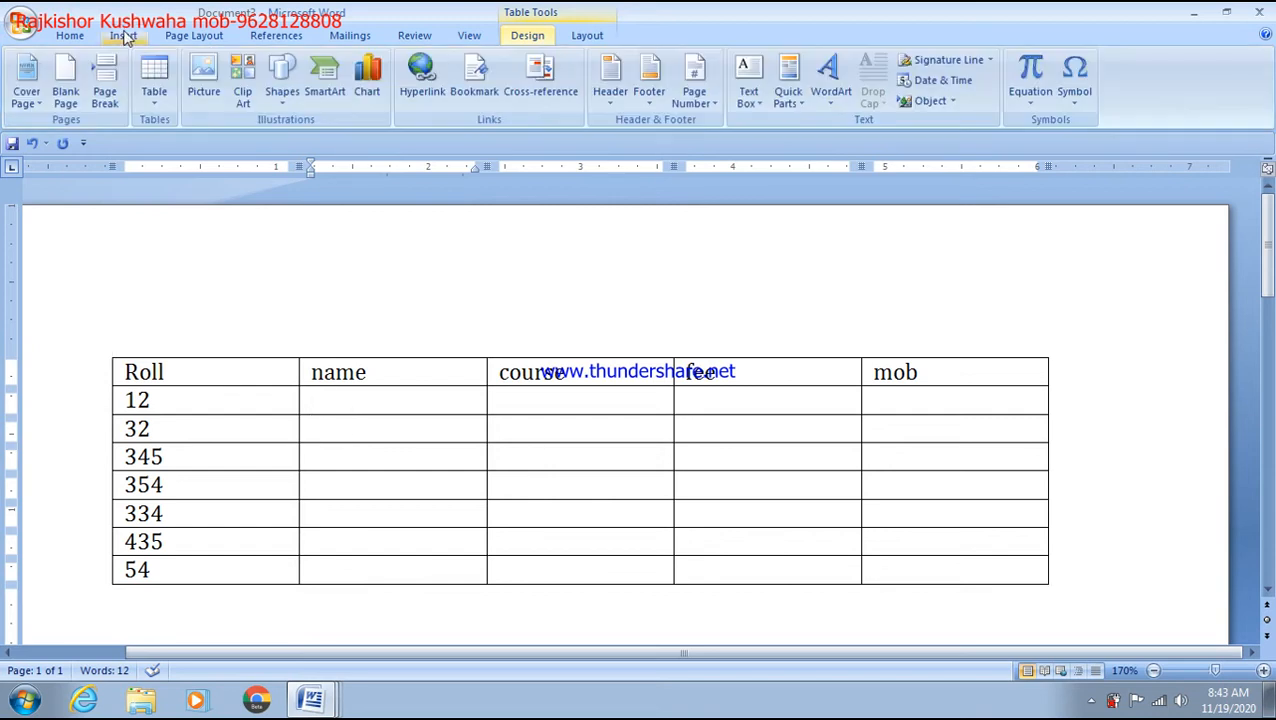
Step: Delete the entire roll-number table with Ctrl+A and Delete, then reopen the Table menu
left_click(156, 94)
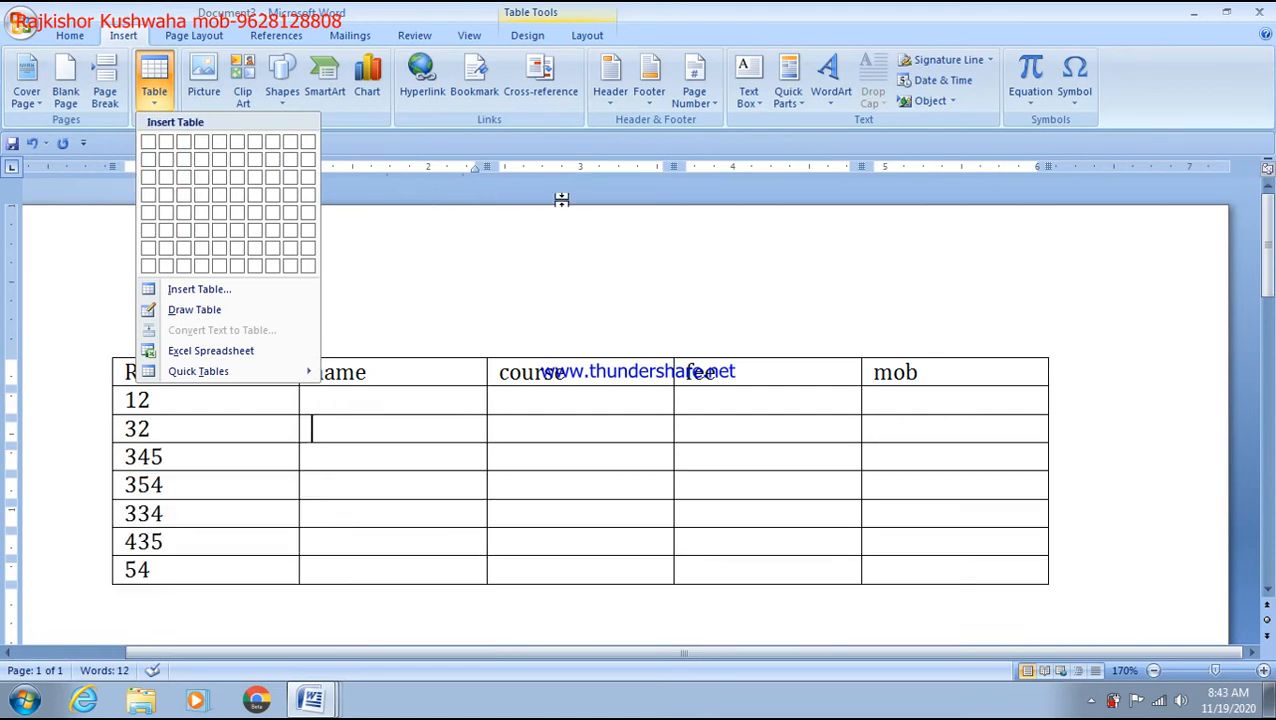
left_click(588, 294)
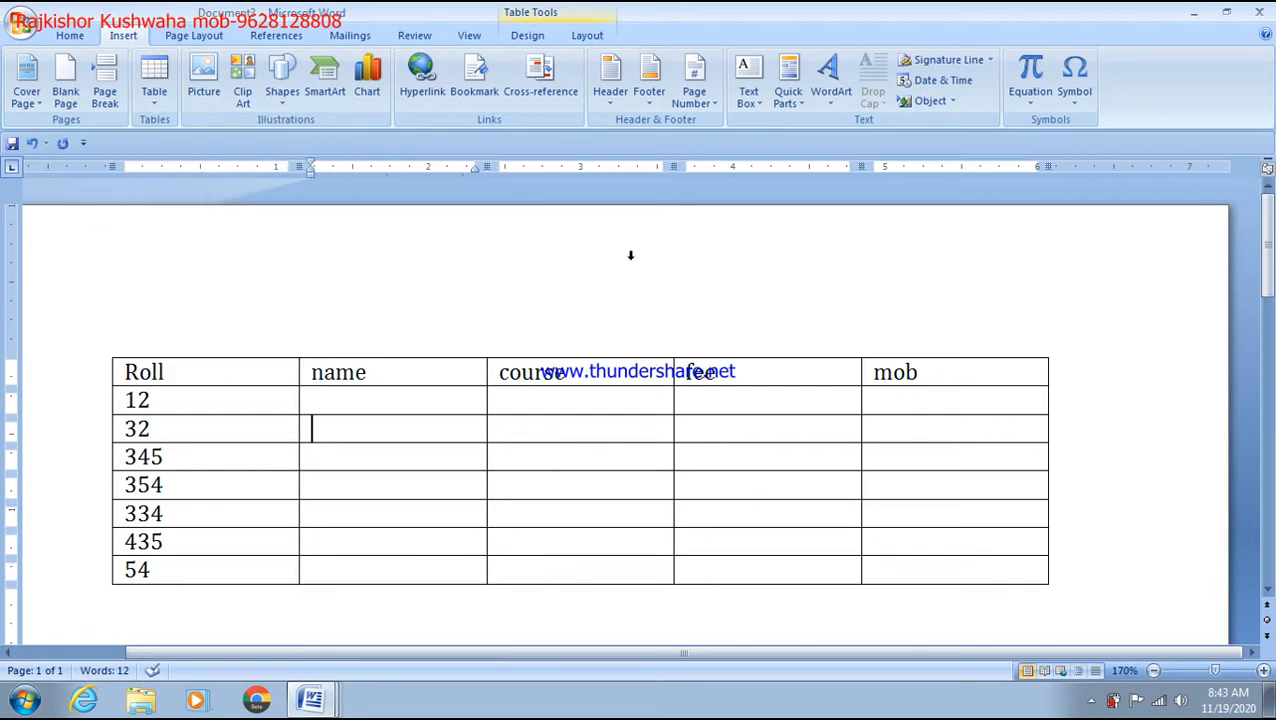
key("ctrl+a")
key("Delete")
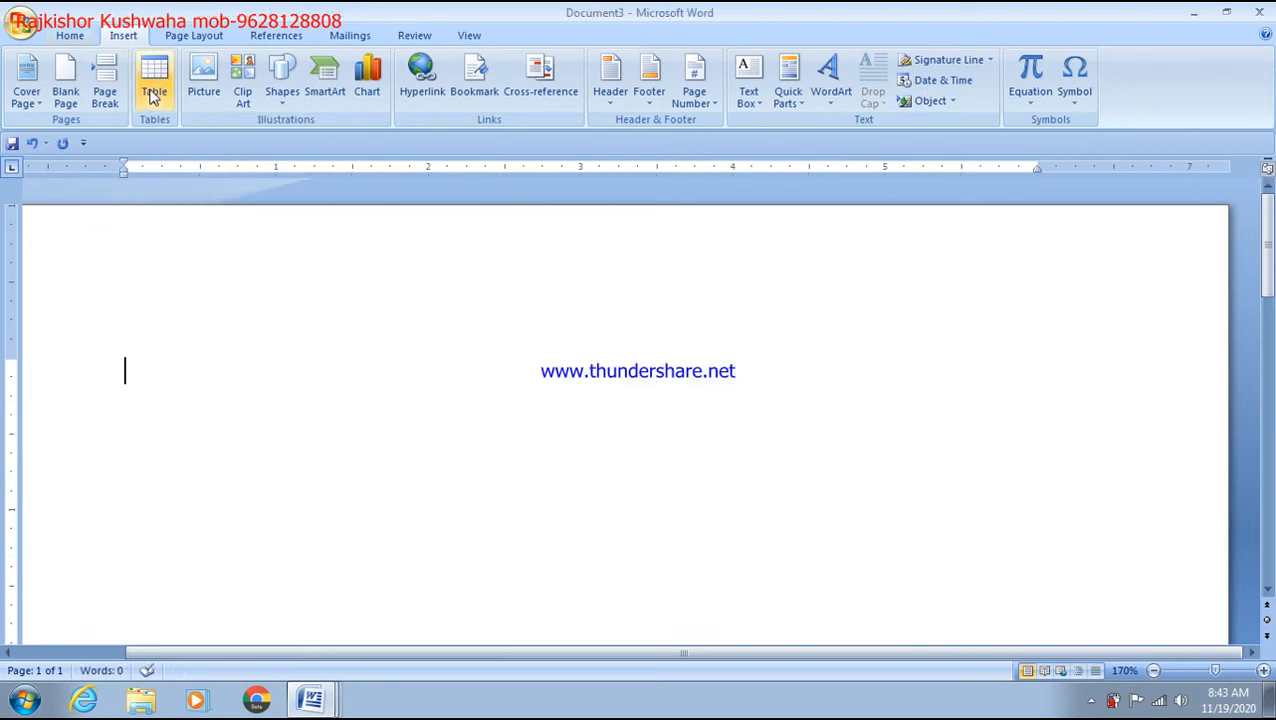
left_click(153, 96)
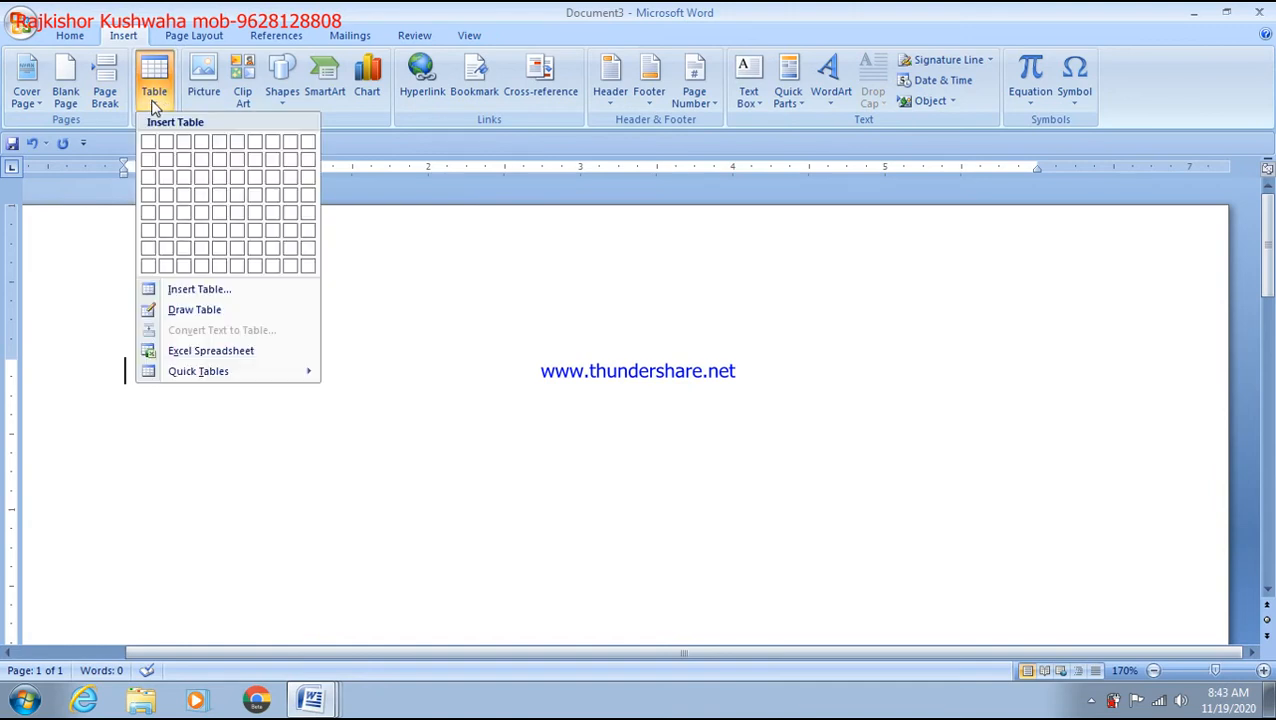
Step: Insert a 3-column, 10-row table through the Insert Table dialog
left_click(197, 290)
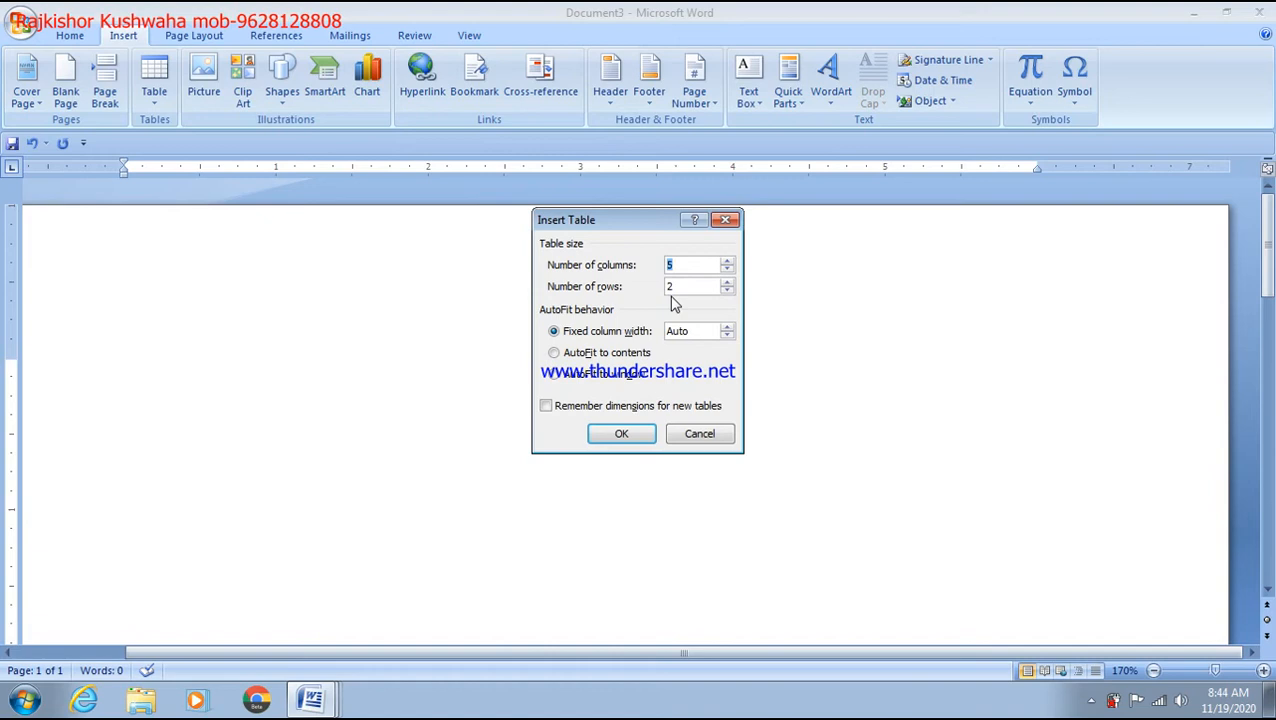
type("3")
left_click(628, 432)
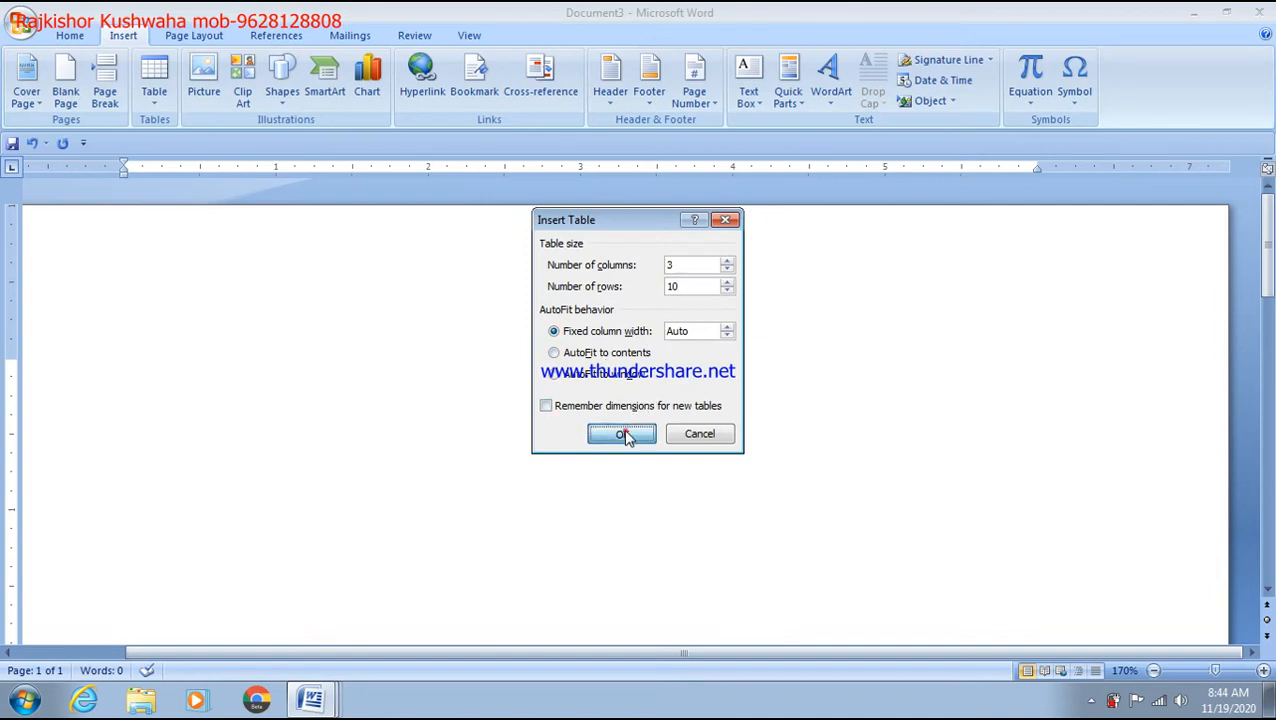
scroll(627, 431, "down", 2)
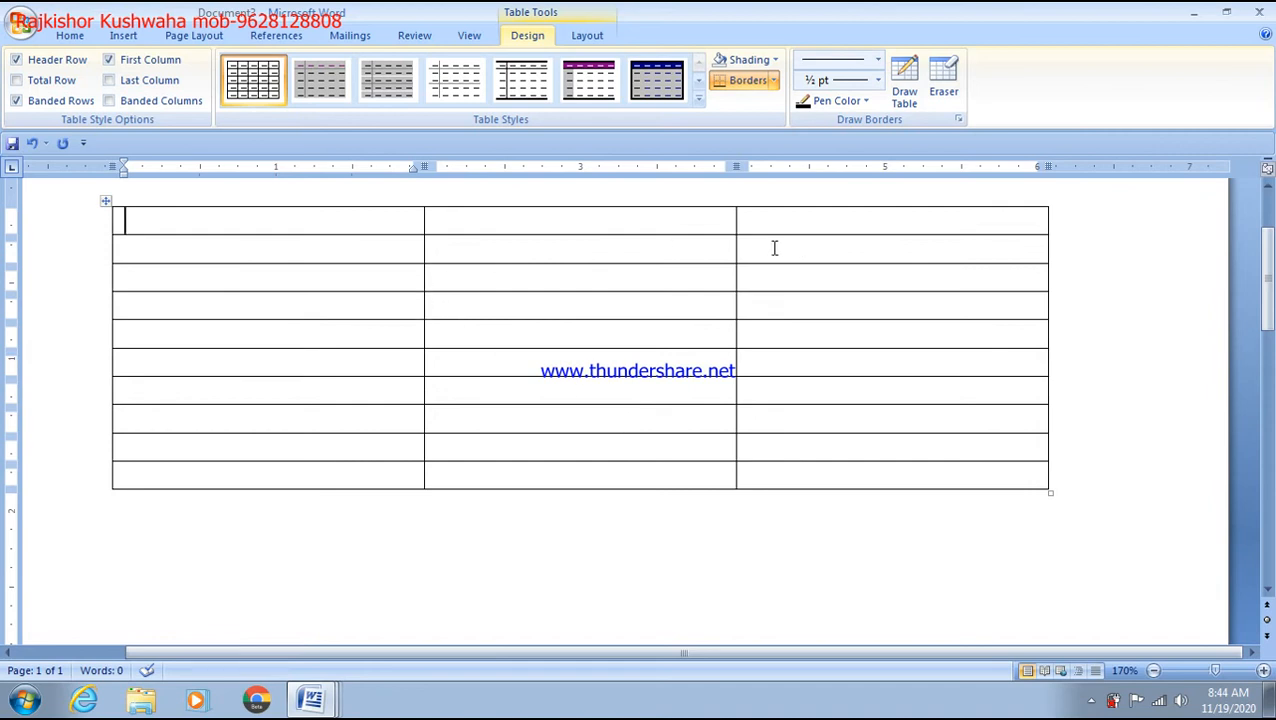
Step: Type the column headers Rollno, Name and course
type("Rollno")
left_click(550, 222)
type("Name")
left_click(887, 222)
type("course")
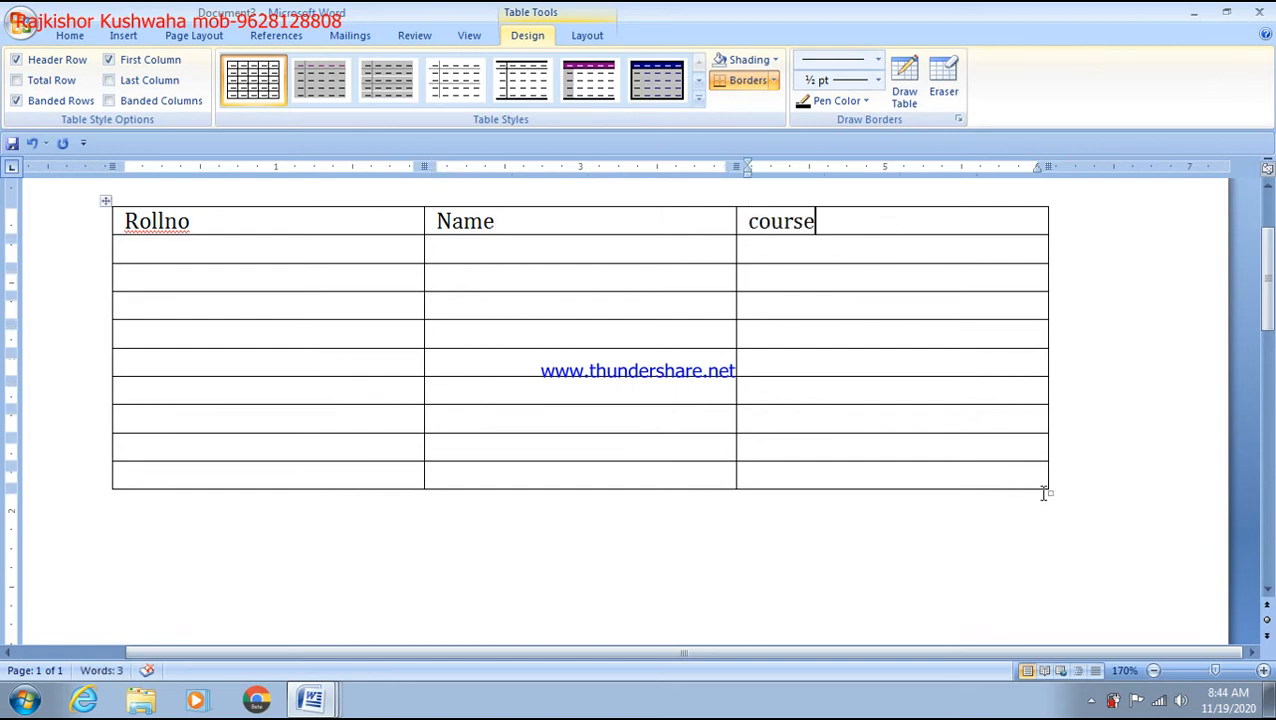
Step: Drag the table's resize handle left to shrink it to about half the page width
left_click_drag(1047, 490, 906, 503)
left_click_drag(1051, 490, 880, 475)
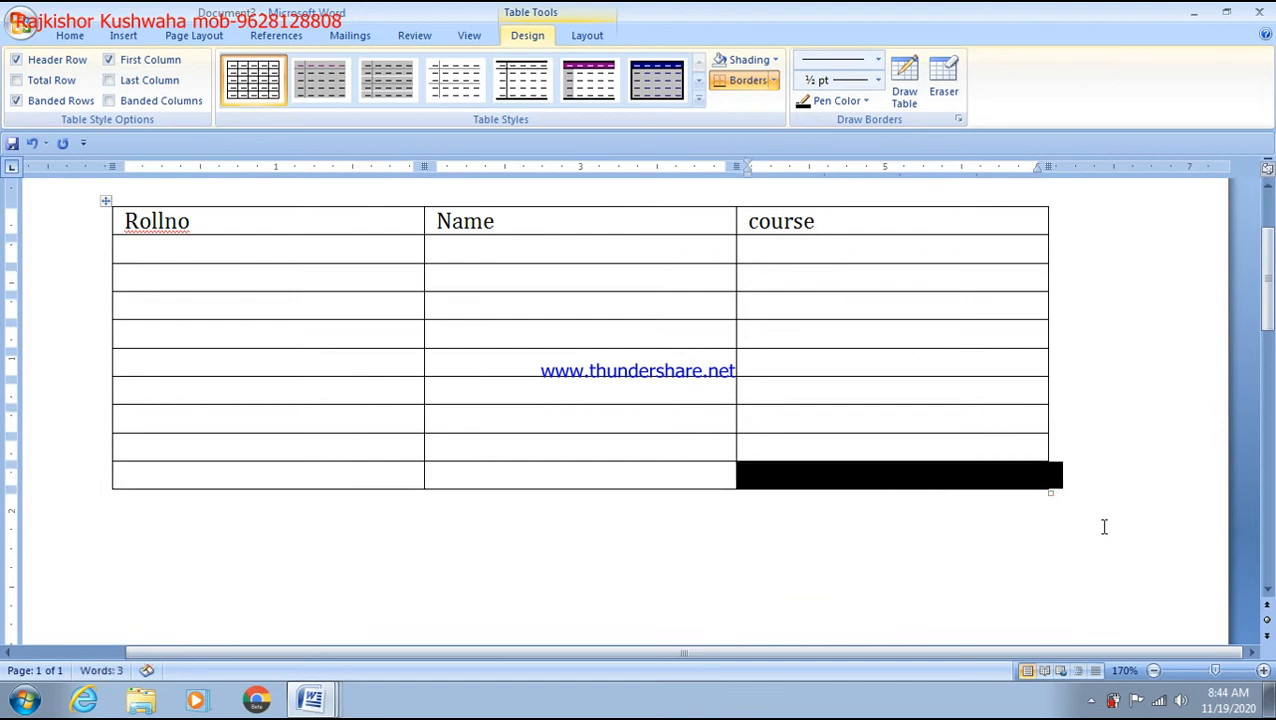
left_click_drag(1050, 492, 690, 483)
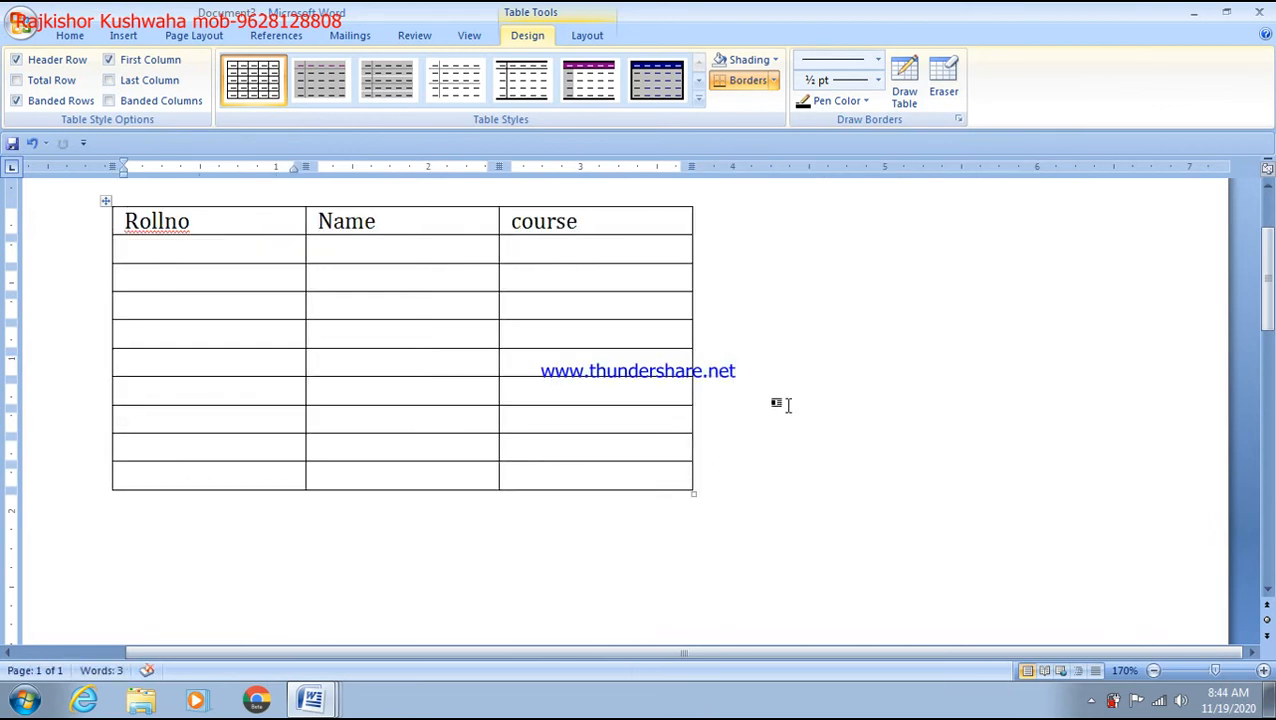
scroll(766, 337, "up", 2)
scroll(766, 334, "down", 2)
left_click(123, 36)
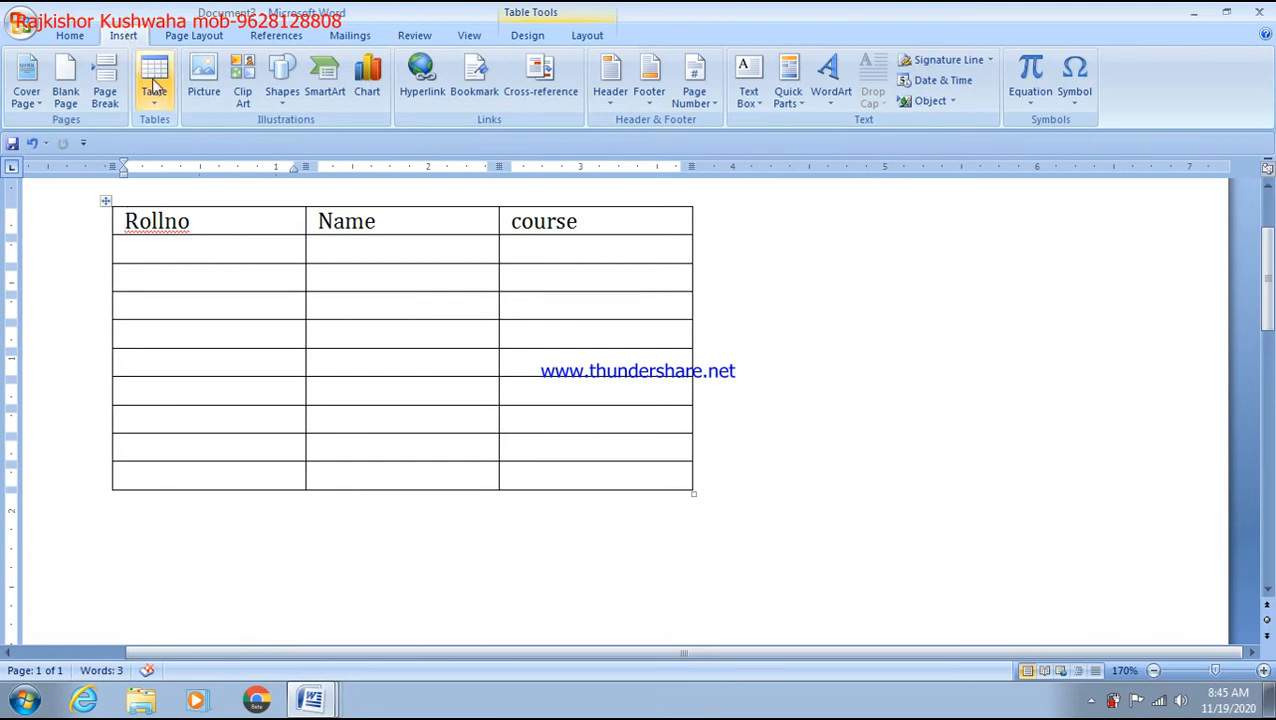
left_click(160, 104)
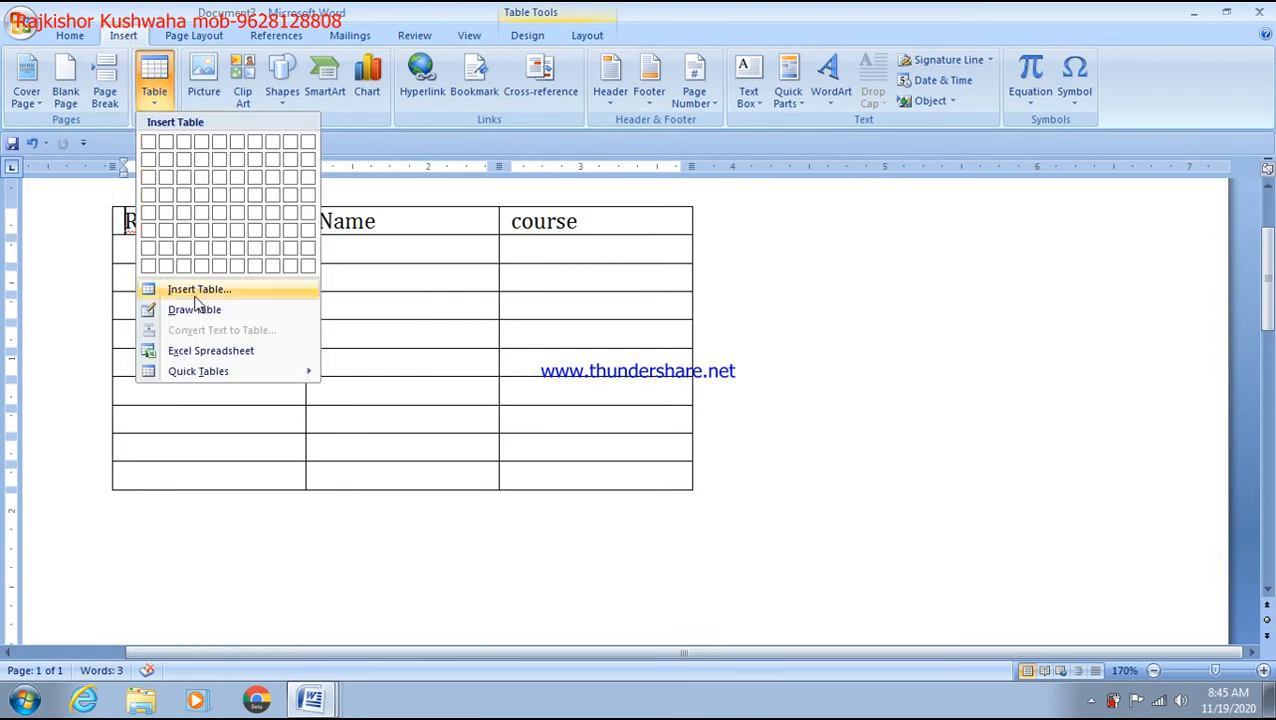
left_click(199, 289)
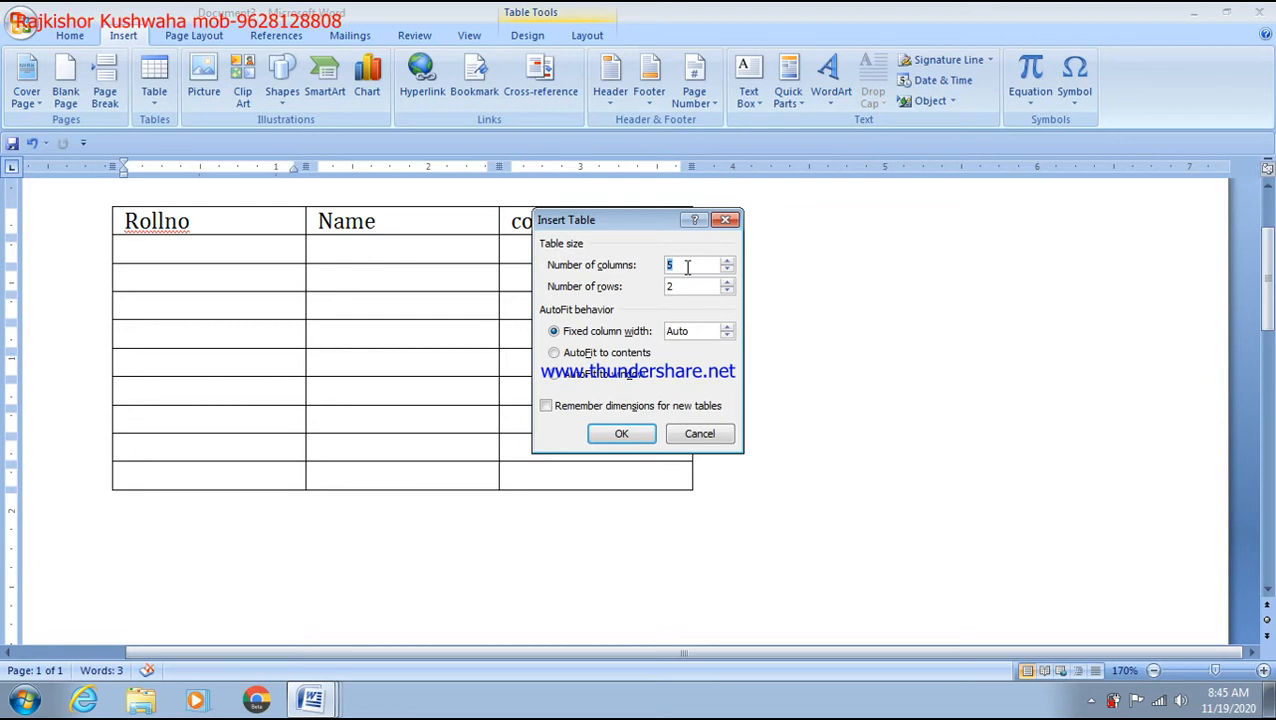
left_click(25, 700)
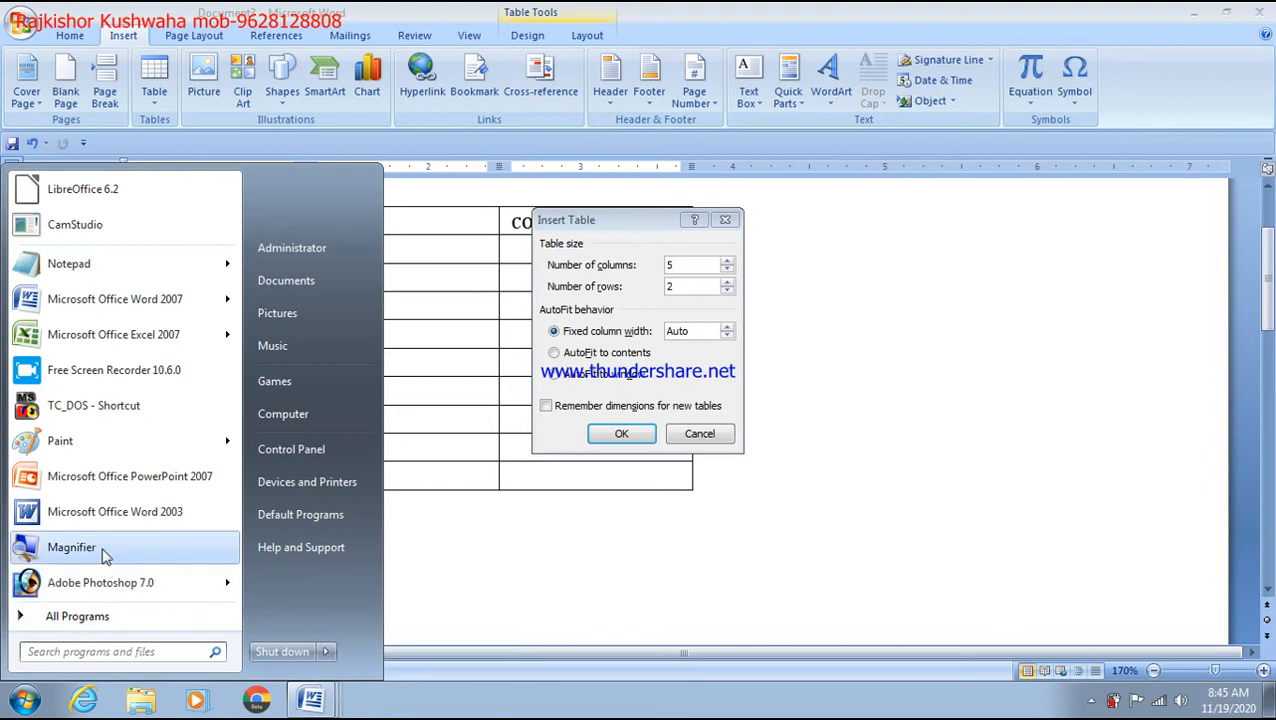
left_click(103, 550)
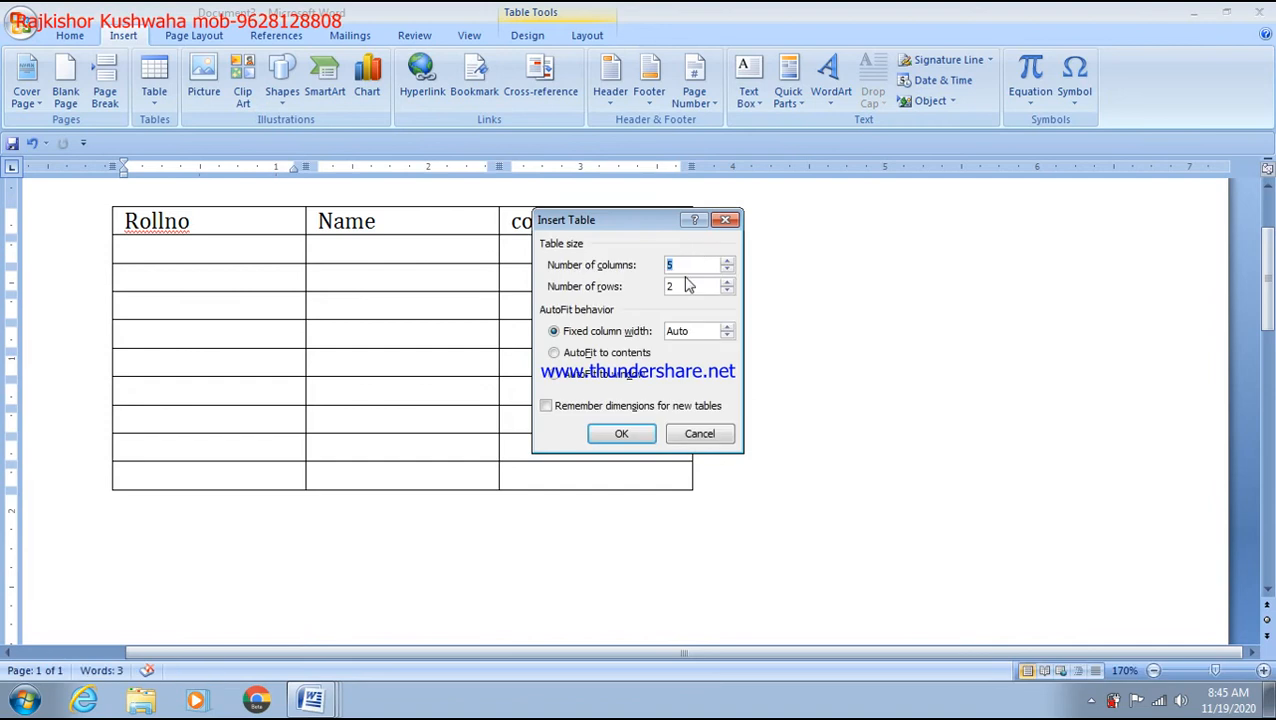
left_click(729, 222)
left_click(627, 260)
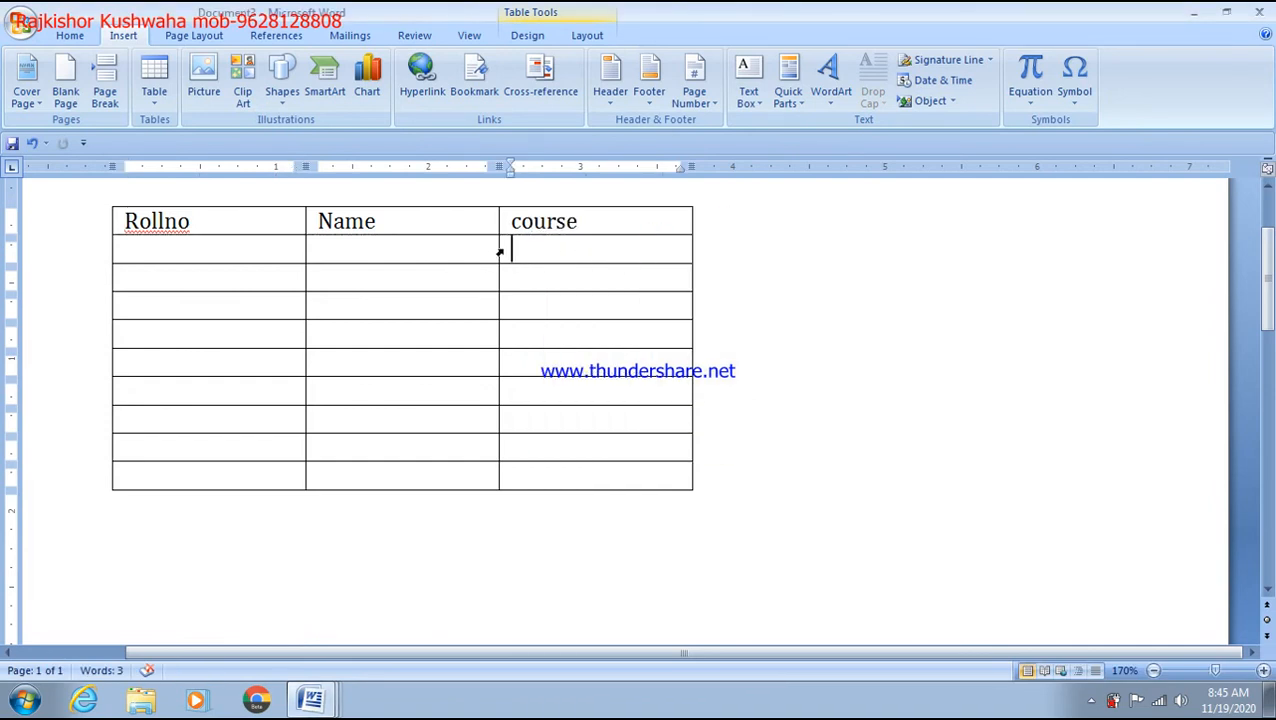
Step: Fill the Rollno cells with numbers such as 34, 343, 434, 33, 54 and 4354
left_click(443, 226)
key("Right")
left_click(170, 255)
type("34")
key("Down")
key("Down")
type("34")
key("Down")
type("3")
key("Down")
type("43")
key("Down")
type("4")
key("Down")
type("3")
key("Down")
type("3")
key("Down")
type("54")
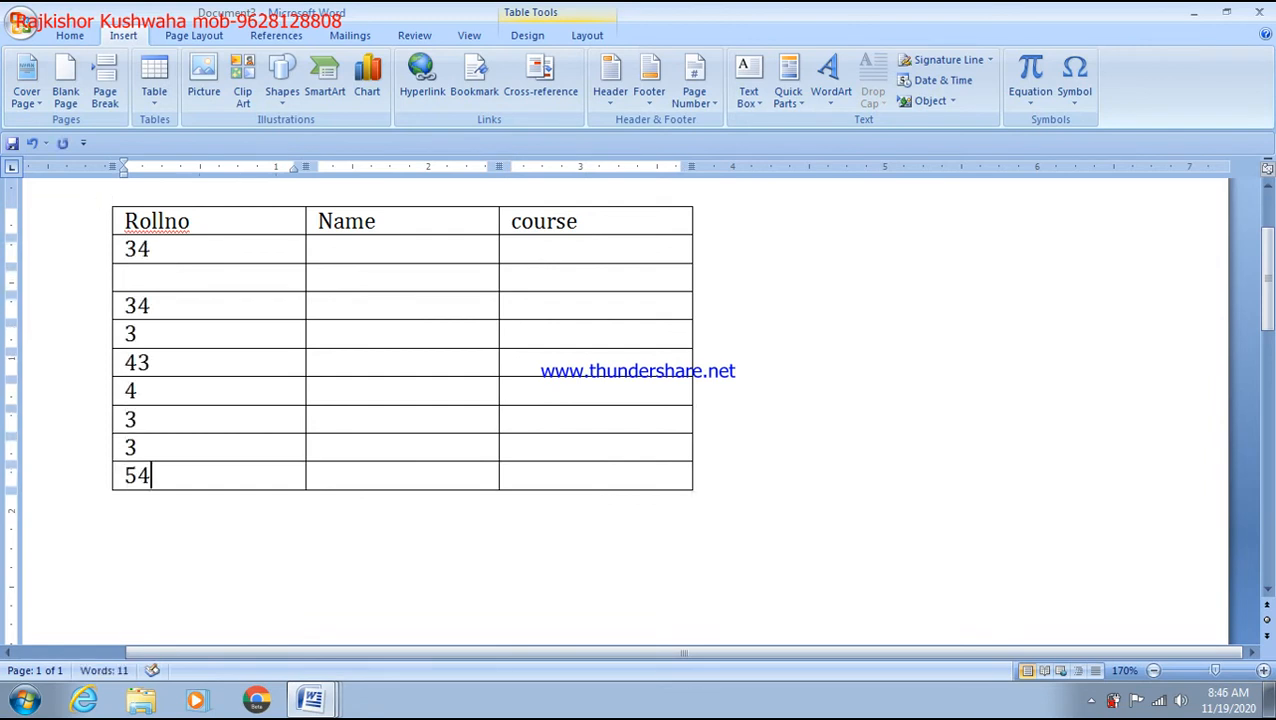
left_click(165, 277)
type("4354")
Step: Enter placeholder names like fdg, fg and fdgfd down the Name column
left_click(333, 248)
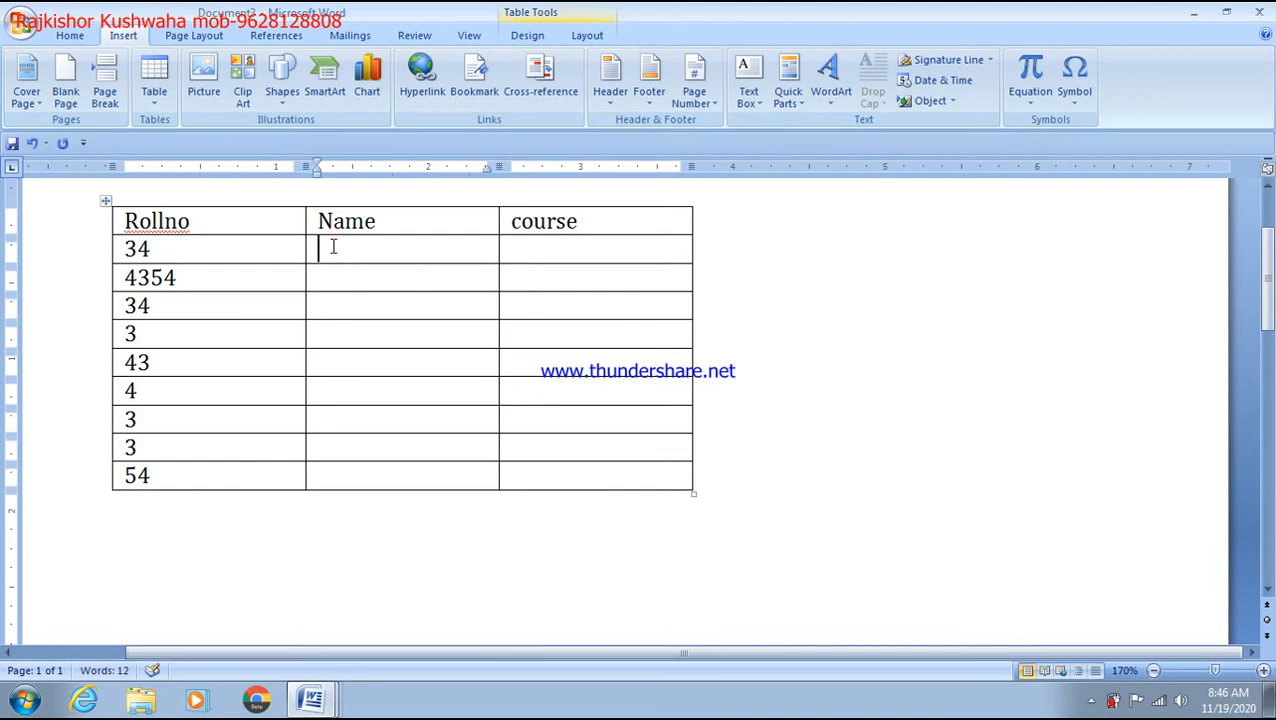
type("fdg")
key("Down")
type("fg")
key("Down")
type("fd")
key("Down")
type("gfd")
key("Down")
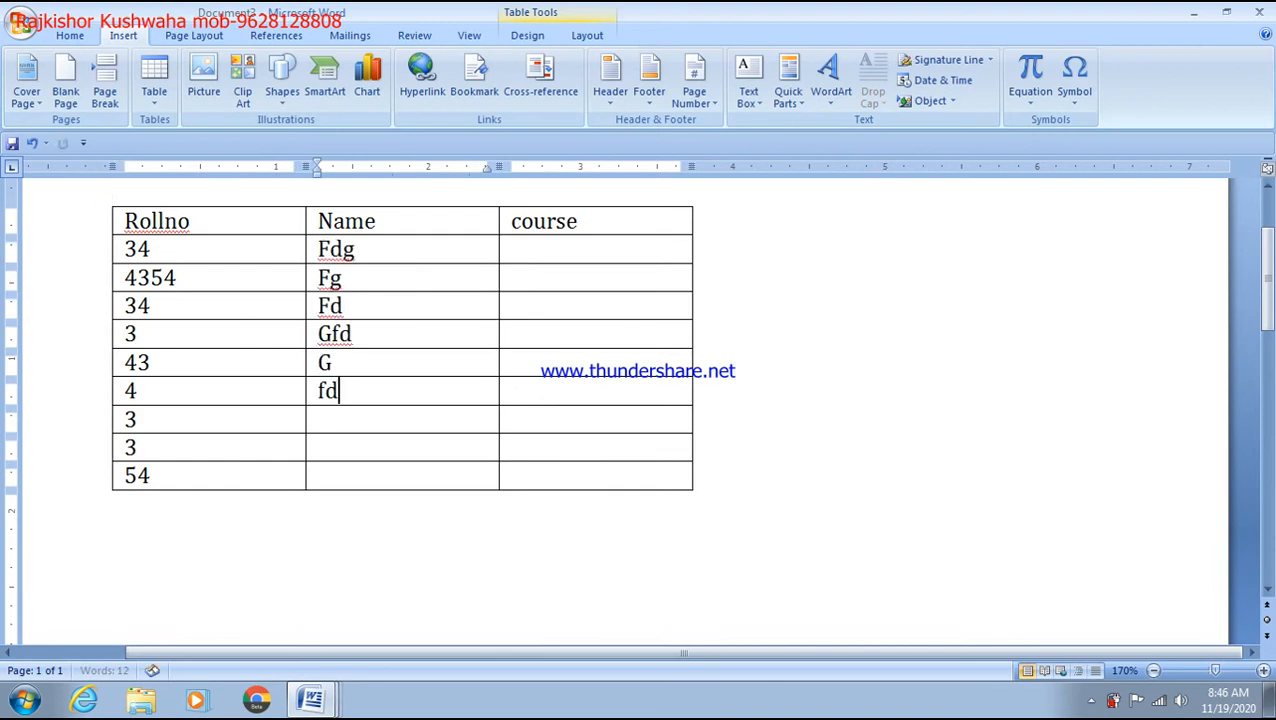
type("fdgfd")
key("Down")
type("fg")
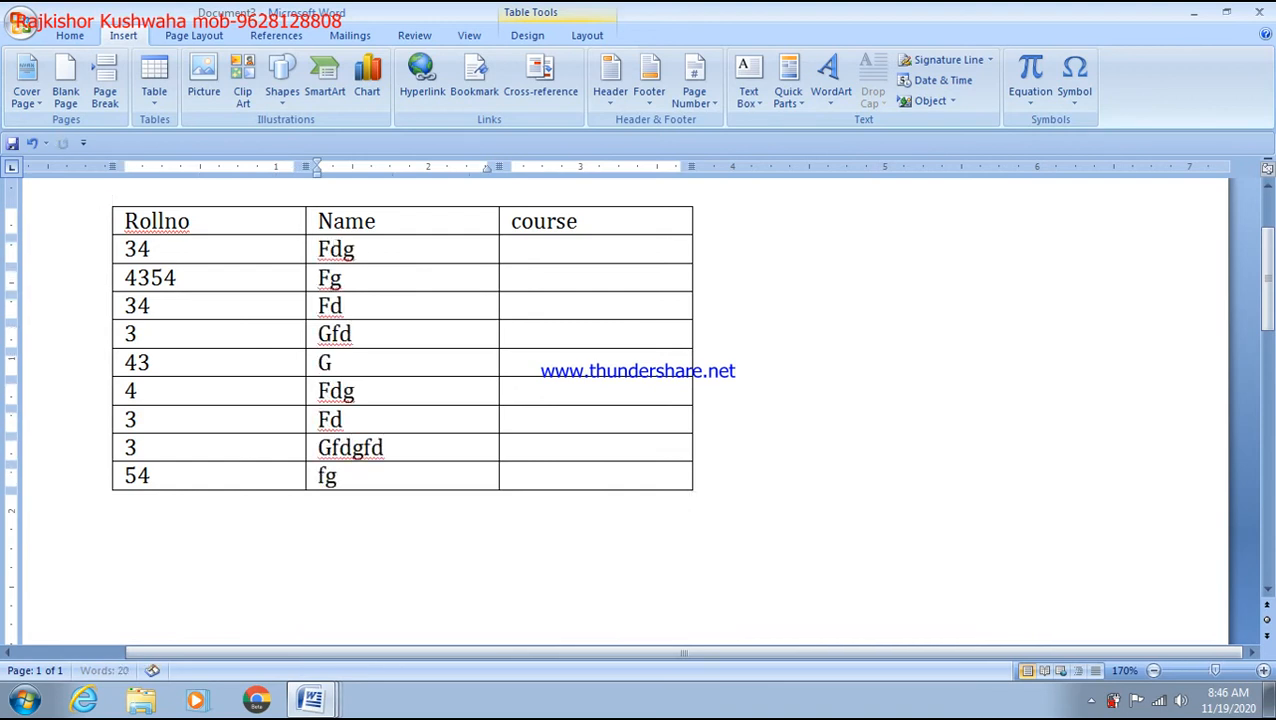
Step: Fill the course column with ccc, bca, mcahardware, networking, ccc, adca, omc and tally
left_click(540, 245)
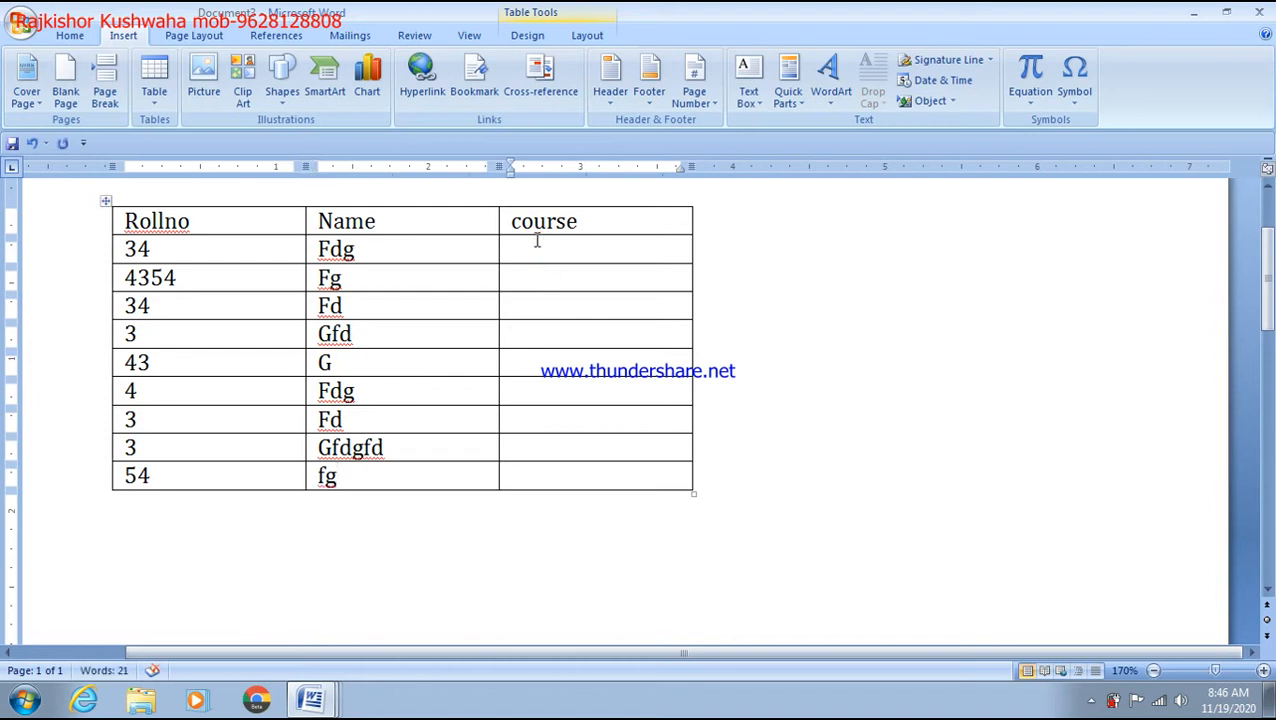
type("ccc")
key("Down")
type("bca")
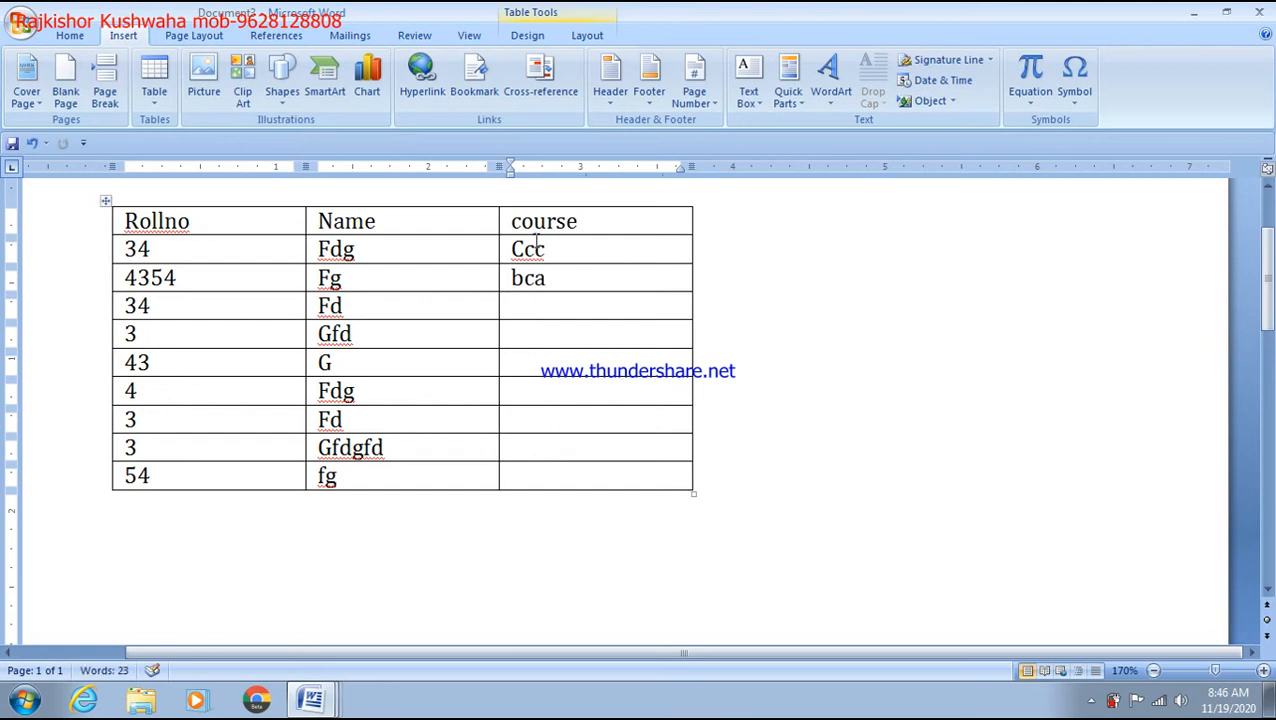
left_click(554, 306)
type("mca")
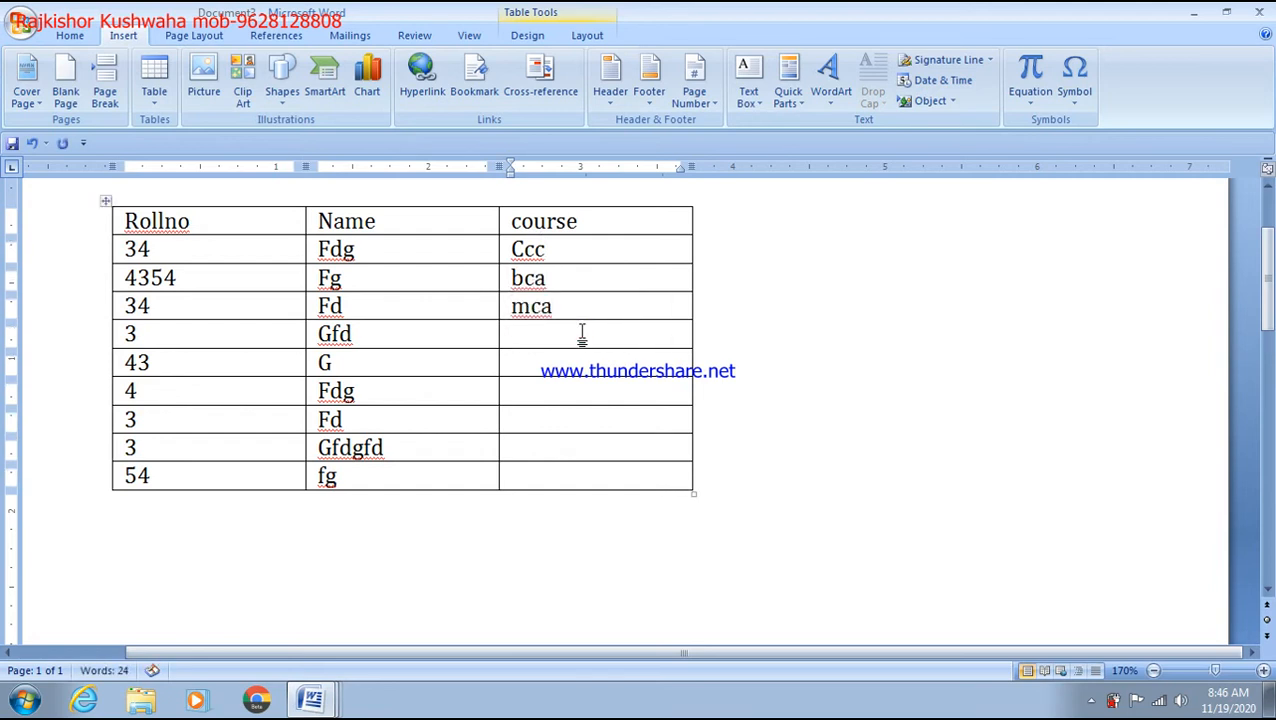
type("hardware")
left_click(558, 367)
type("networking")
left_click(542, 393)
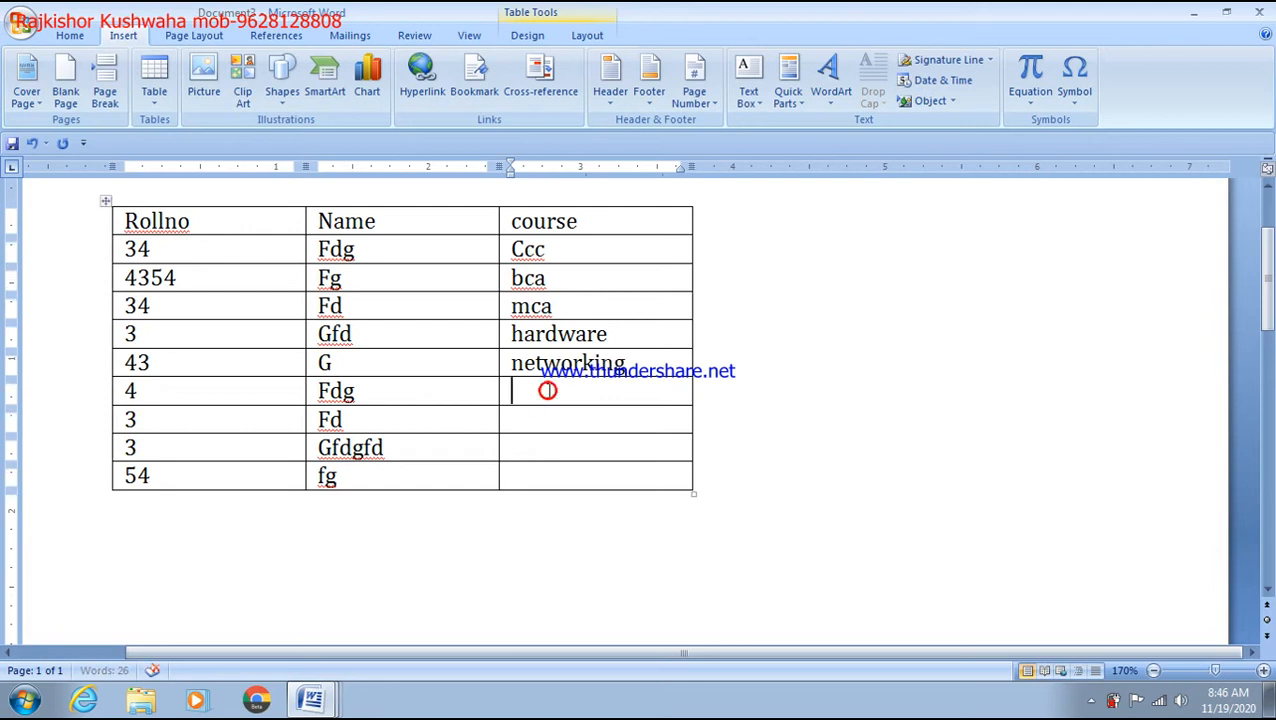
type("ccc")
left_click(536, 418)
type("adca")
left_click(550, 447)
type("omc")
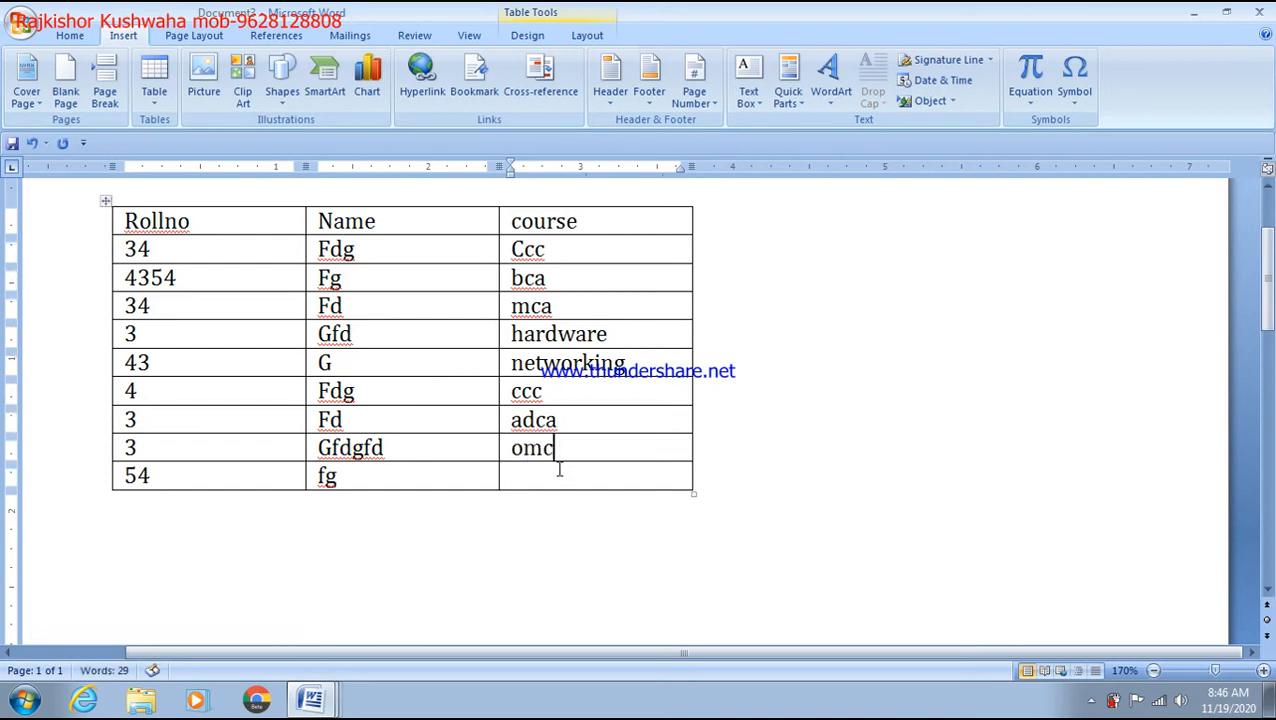
left_click(558, 476)
type("tally")
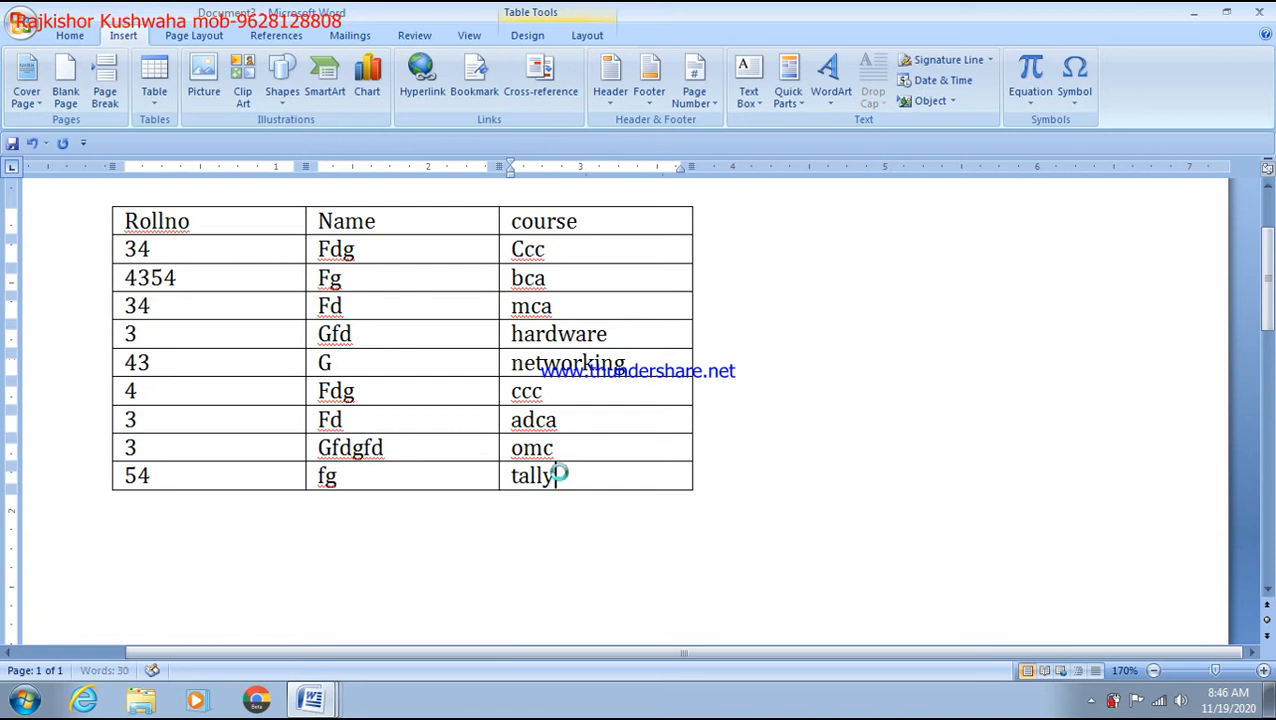
key("ctrl+s")
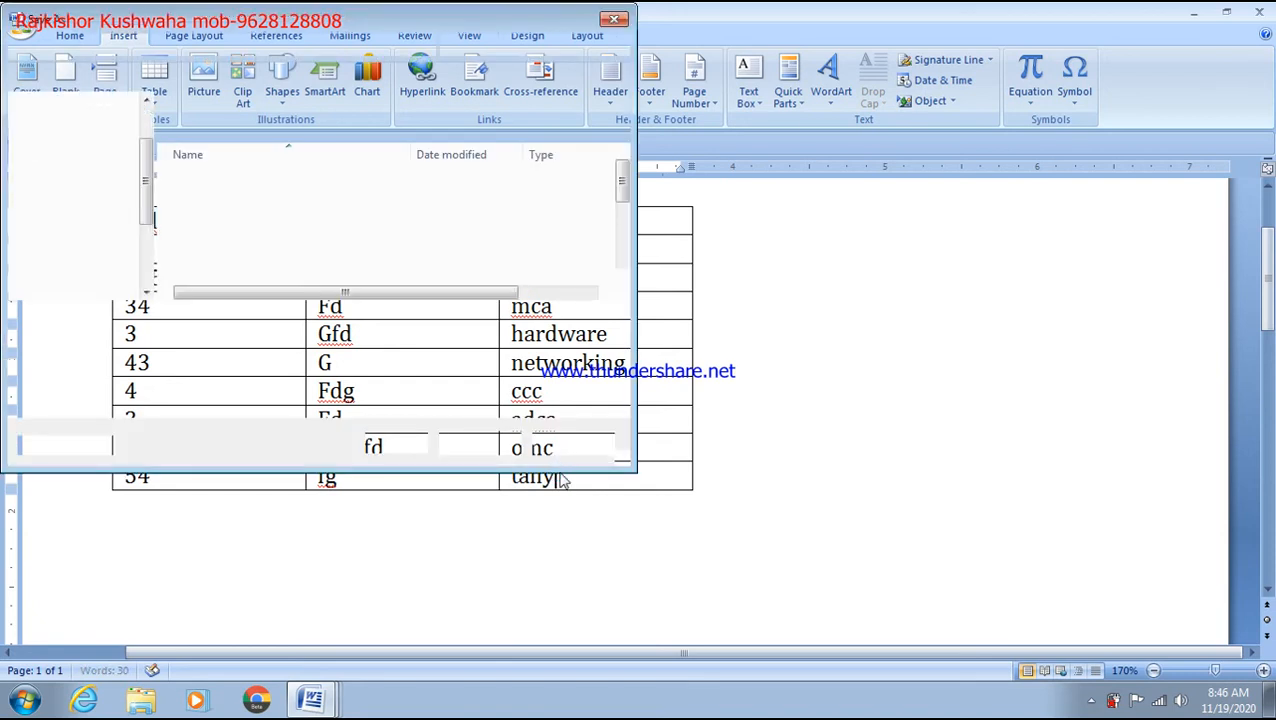
Step: Save the student table document under the file name Rollno
left_click(478, 443)
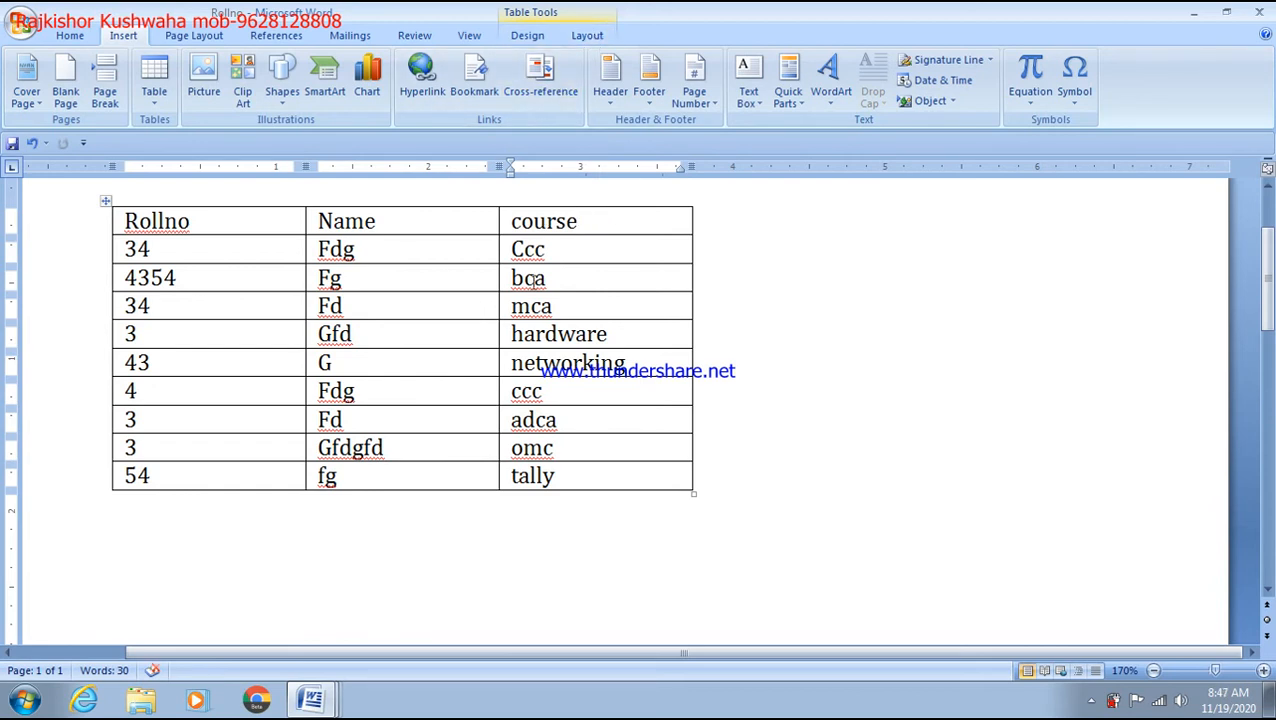
left_click(589, 38)
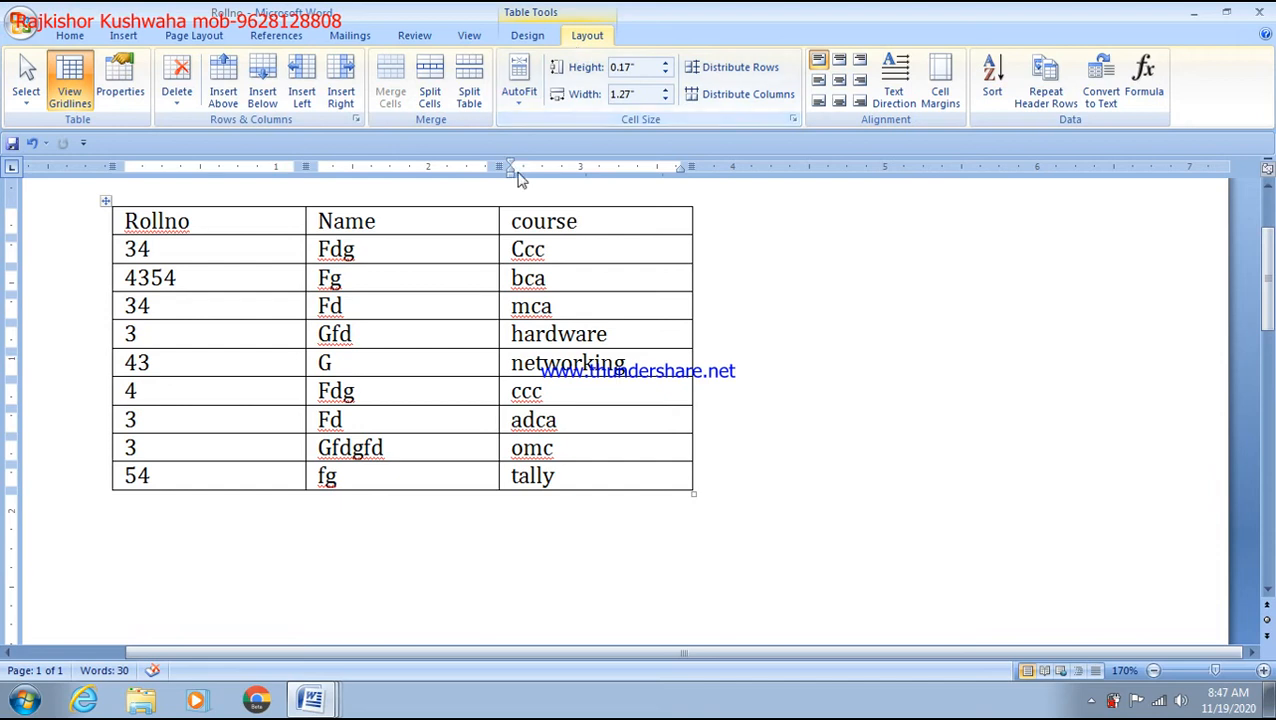
Step: Insert a new column left of course and head it 'father name'
left_click(512, 218)
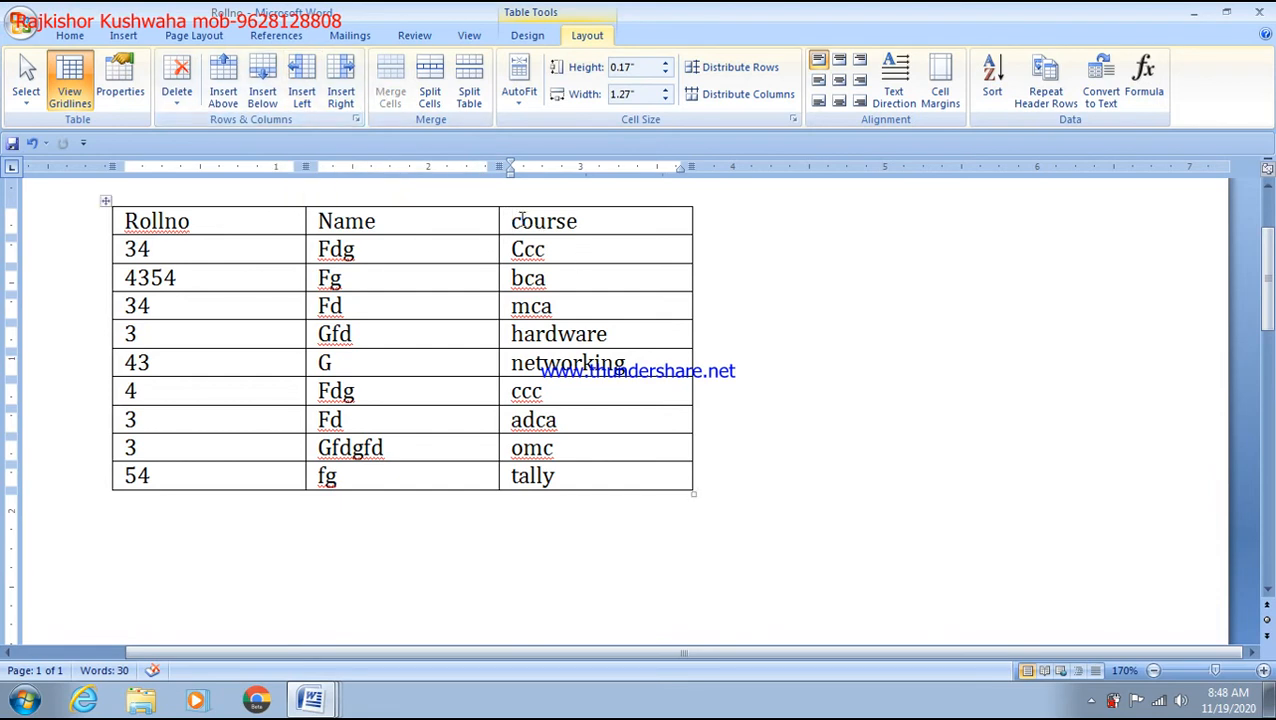
left_click(302, 97)
left_click(496, 219)
left_click(515, 219)
type("father")
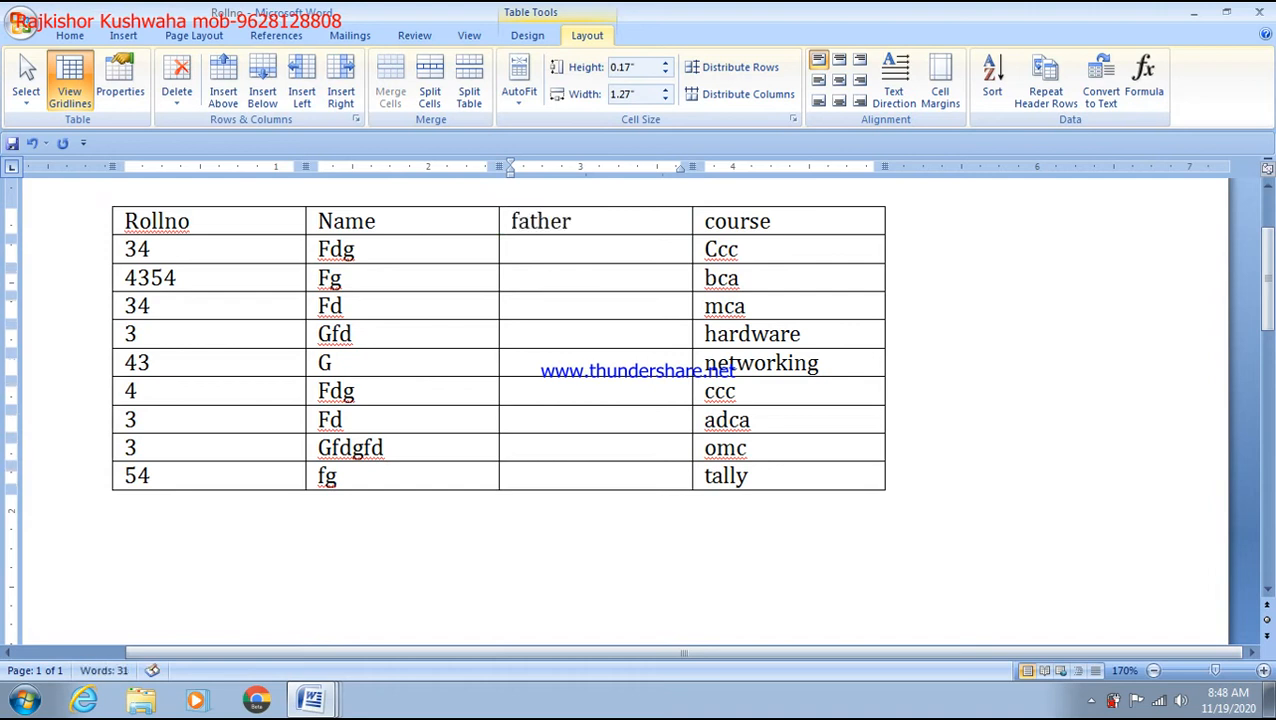
type(" name")
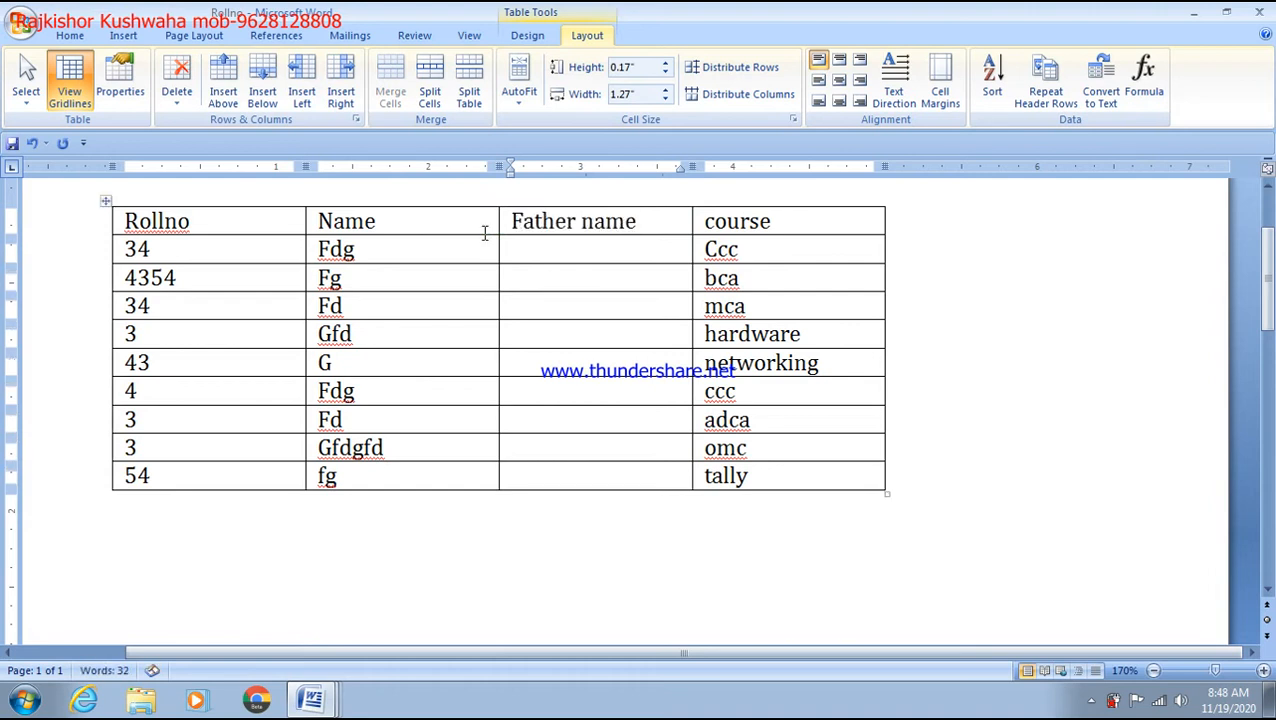
Step: Paste the copied names into the father name column and type a father's name for the first student
left_click_drag(320, 289, 362, 462)
key("ctrl+c")
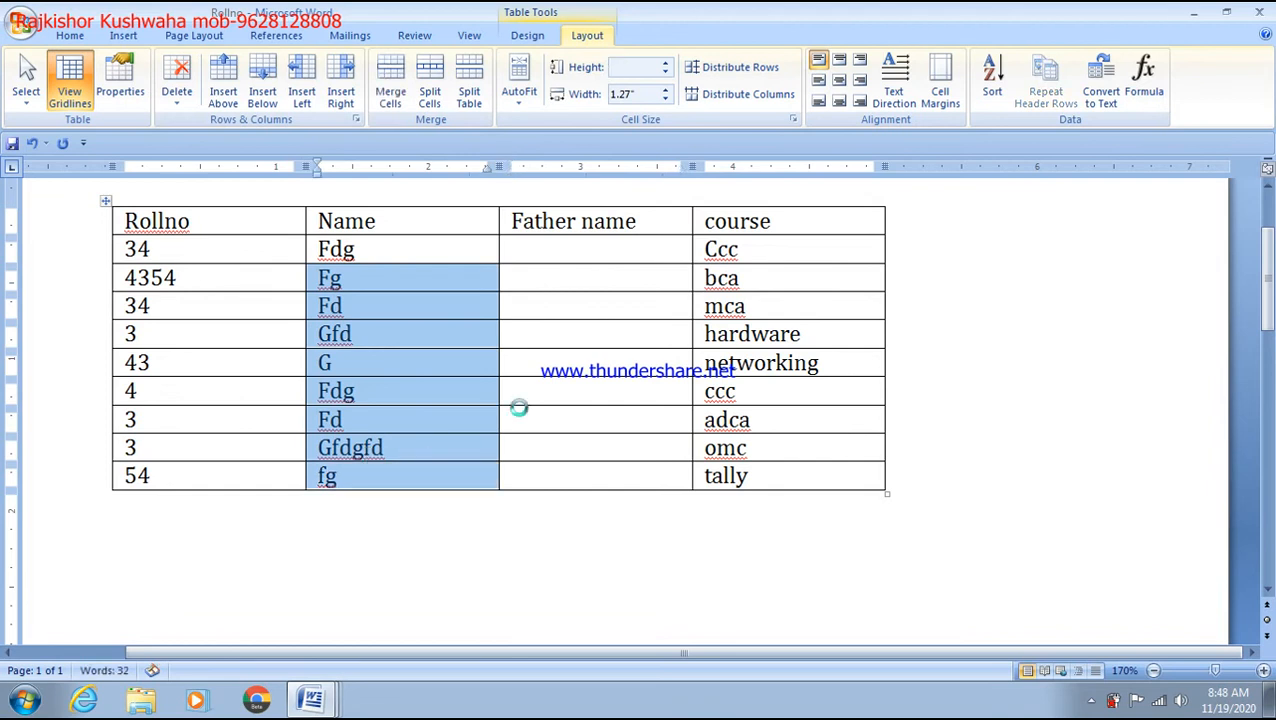
left_click(575, 290)
key("ctrl+v")
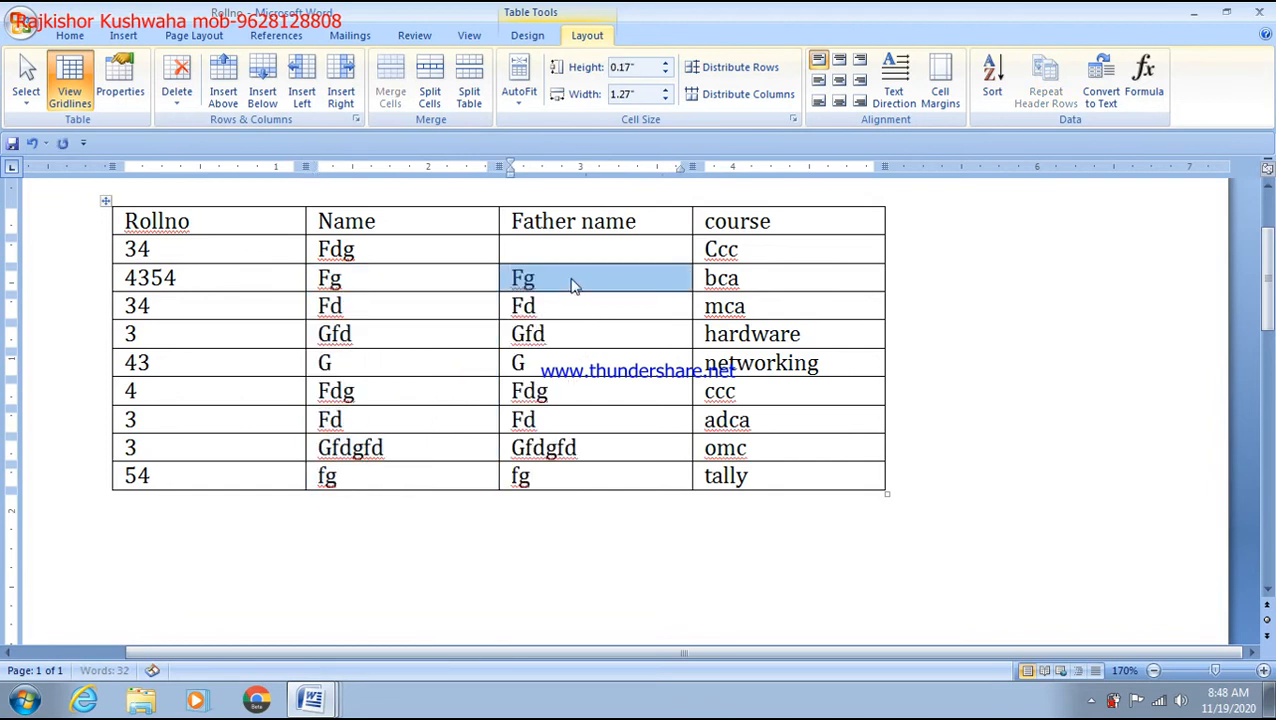
left_click(537, 250)
type("sanjay")
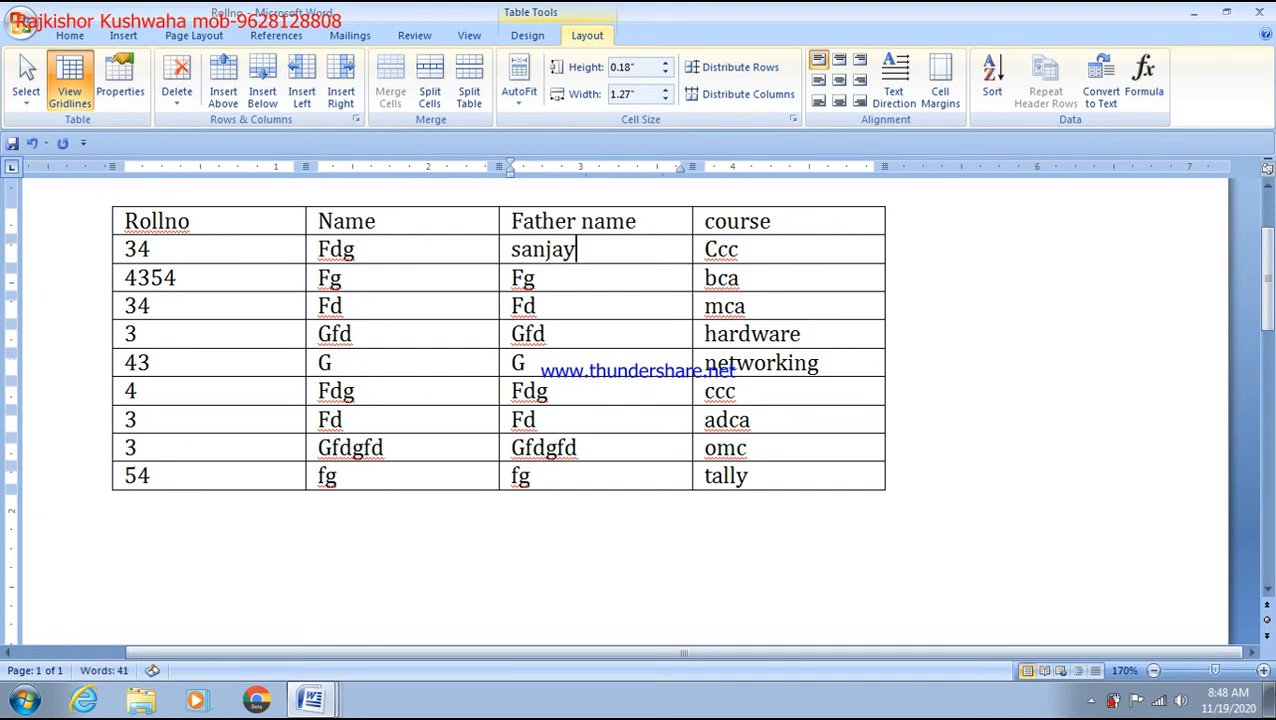
left_click(843, 222)
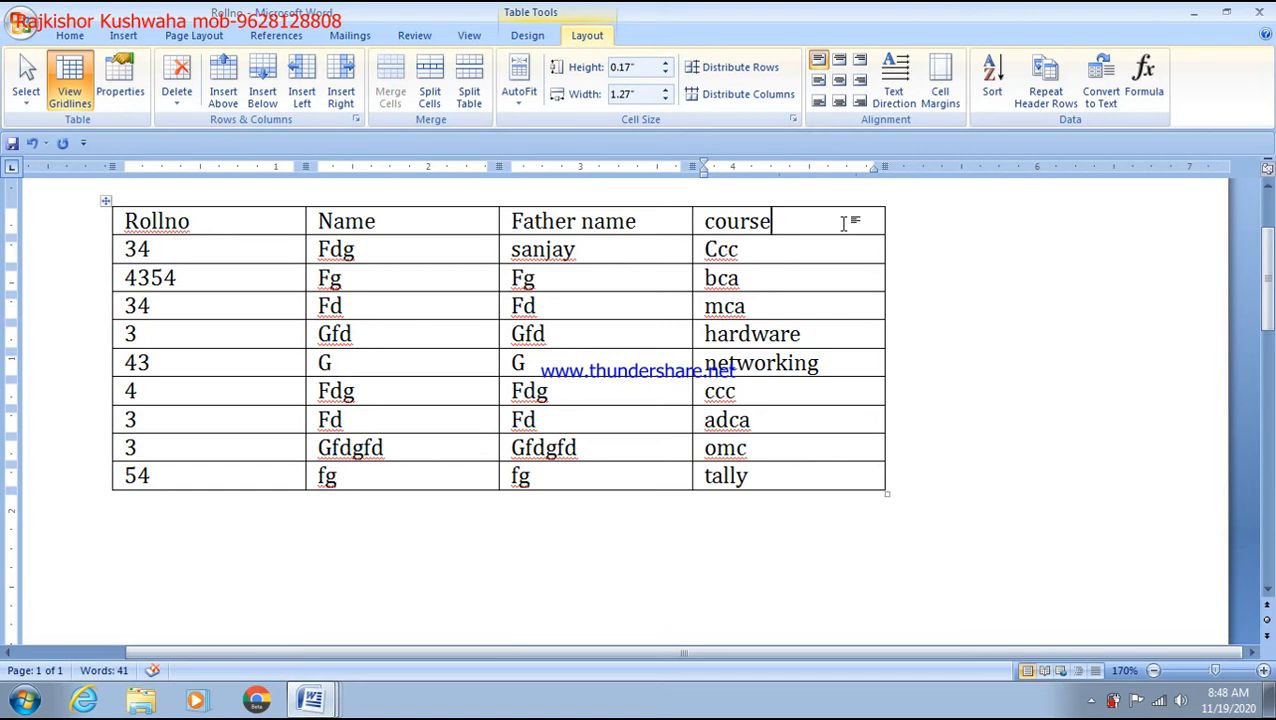
Step: Insert a new column to the right of course, headed 'mob'
left_click(341, 97)
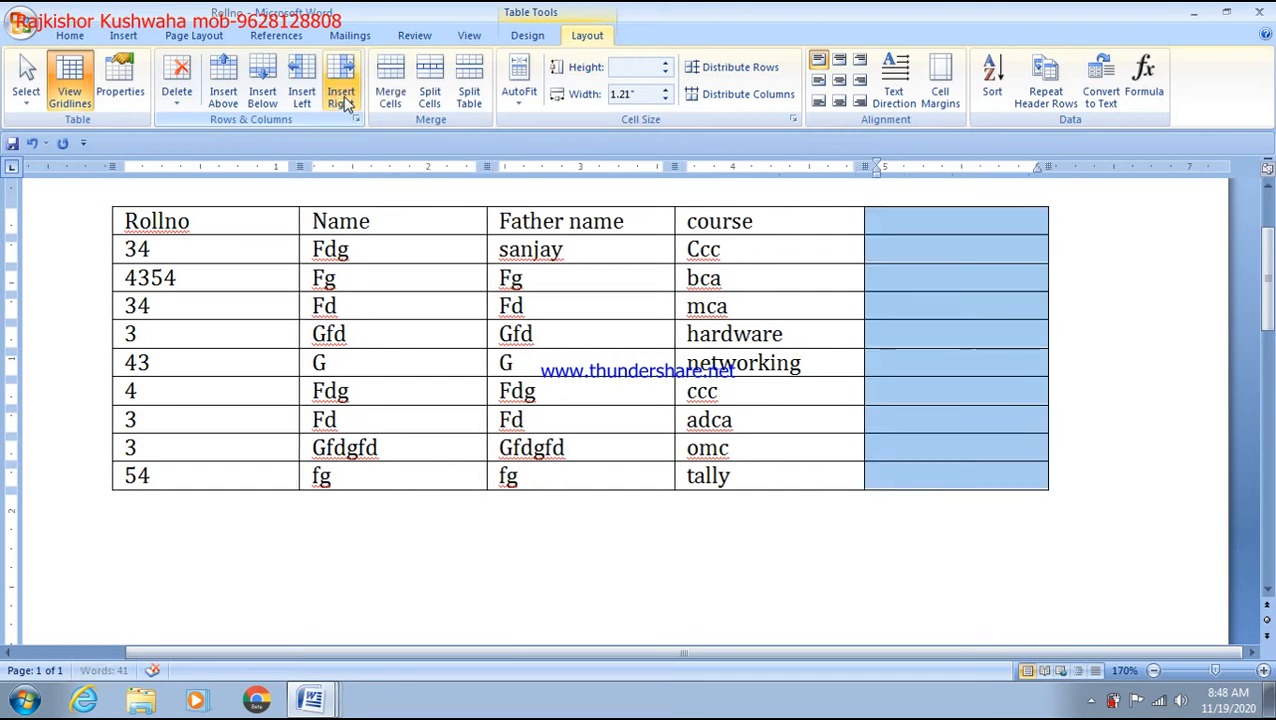
left_click(884, 217)
type("mon")
key("BackSpace")
type("b")
Step: Enter mobile numbers in the first three cells of the mob column
left_click(873, 251)
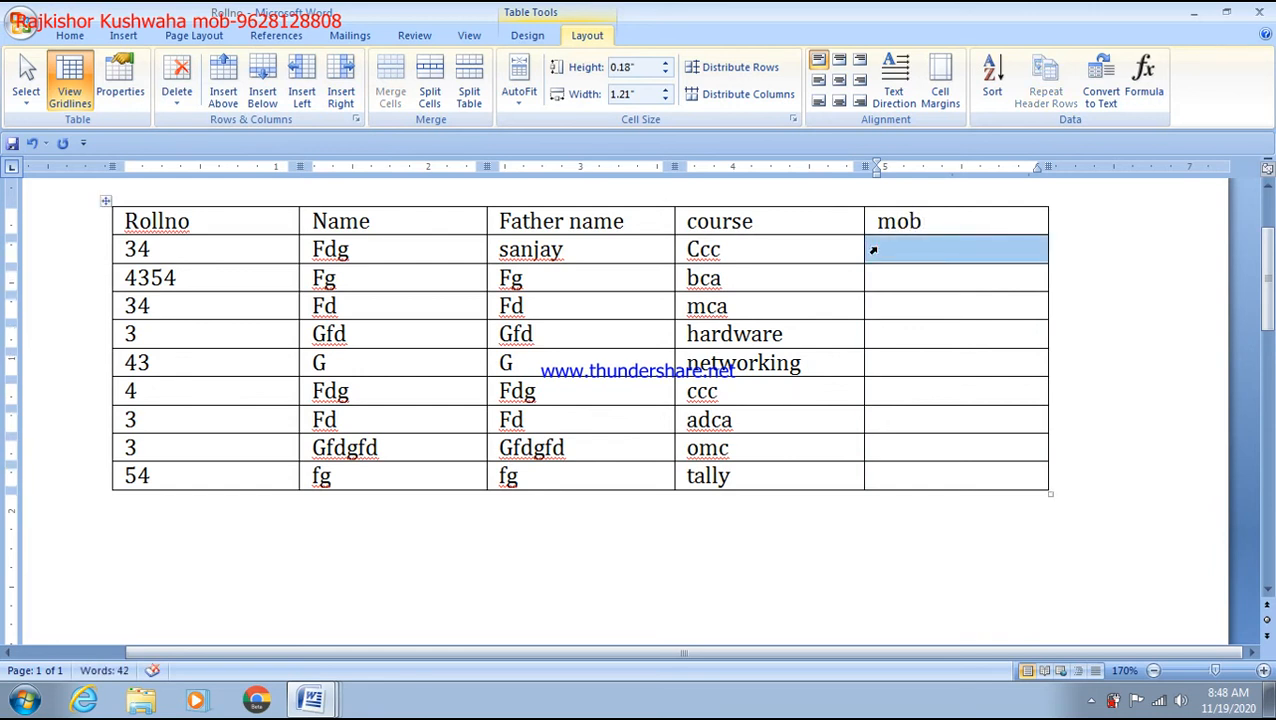
left_click(897, 280)
type("82822")
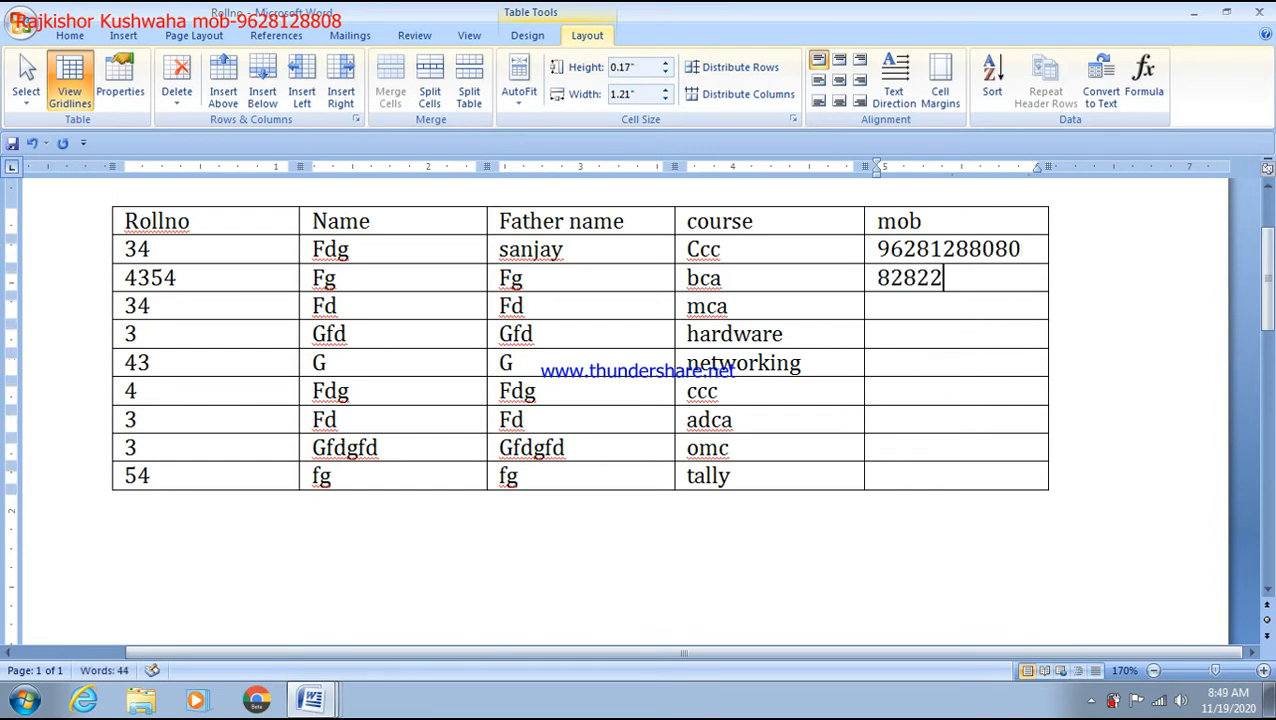
left_click(928, 315)
type("33365")
key("Return")
type("6")
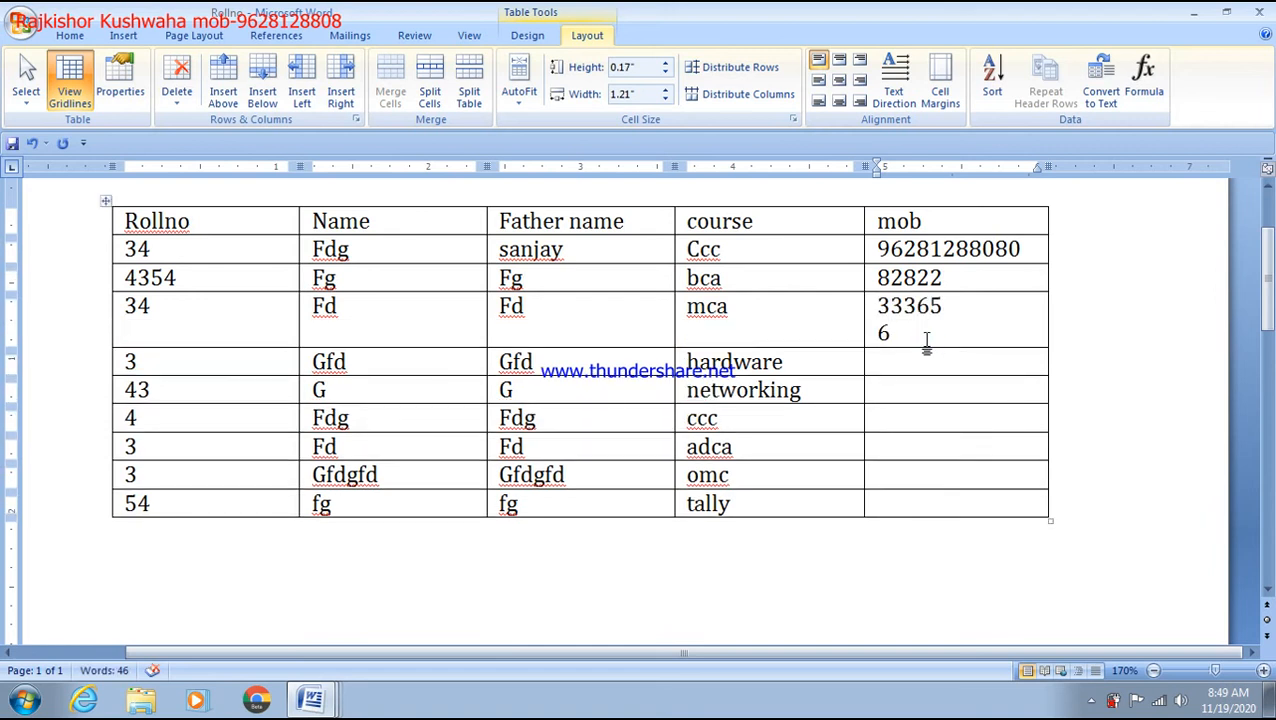
key("BackSpace")
key("BackSpace")
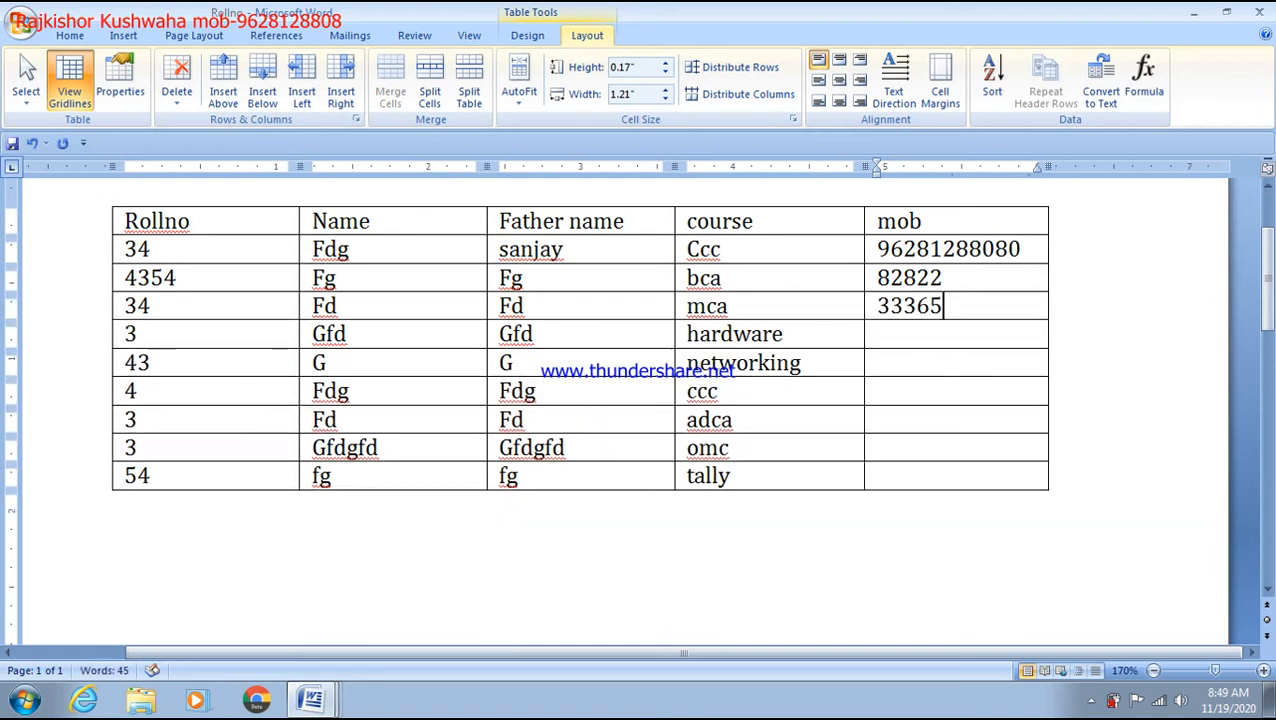
Step: Paste the three mobile numbers into the remaining mob cells, then change the hardware student's roll number to 30
left_click_drag(880, 244, 901, 290)
key("ctrl+c")
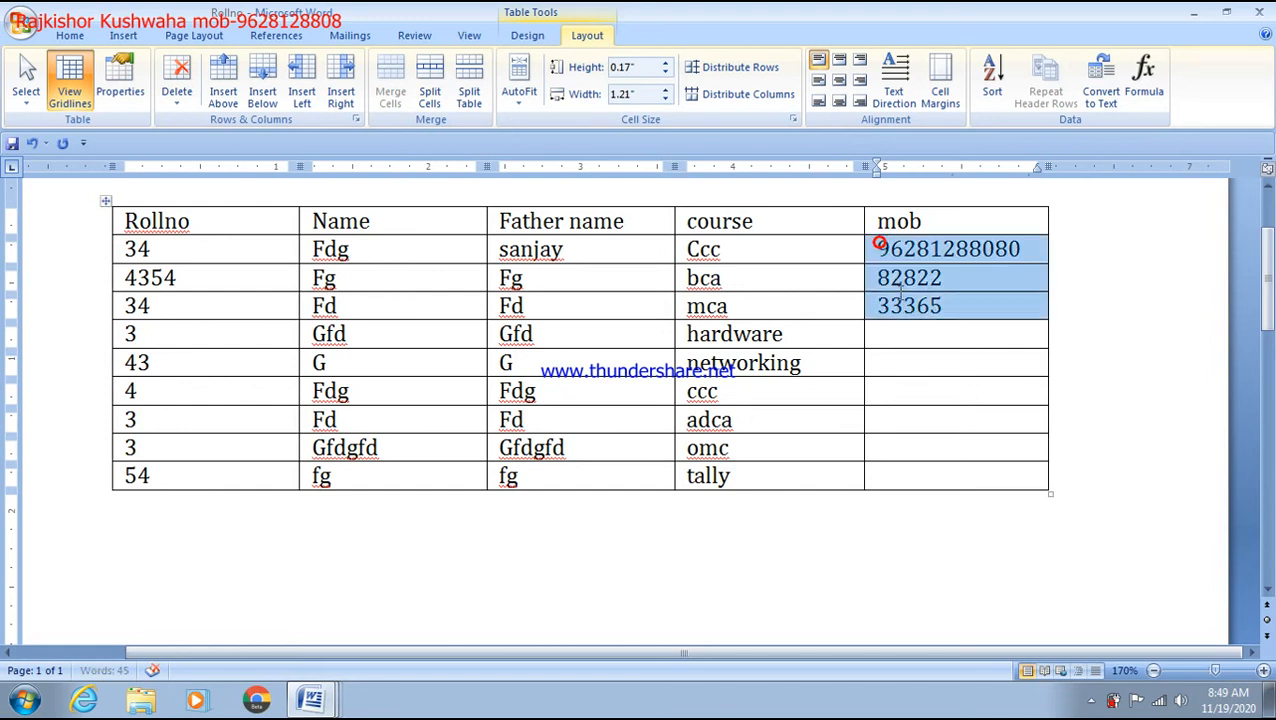
left_click(910, 335)
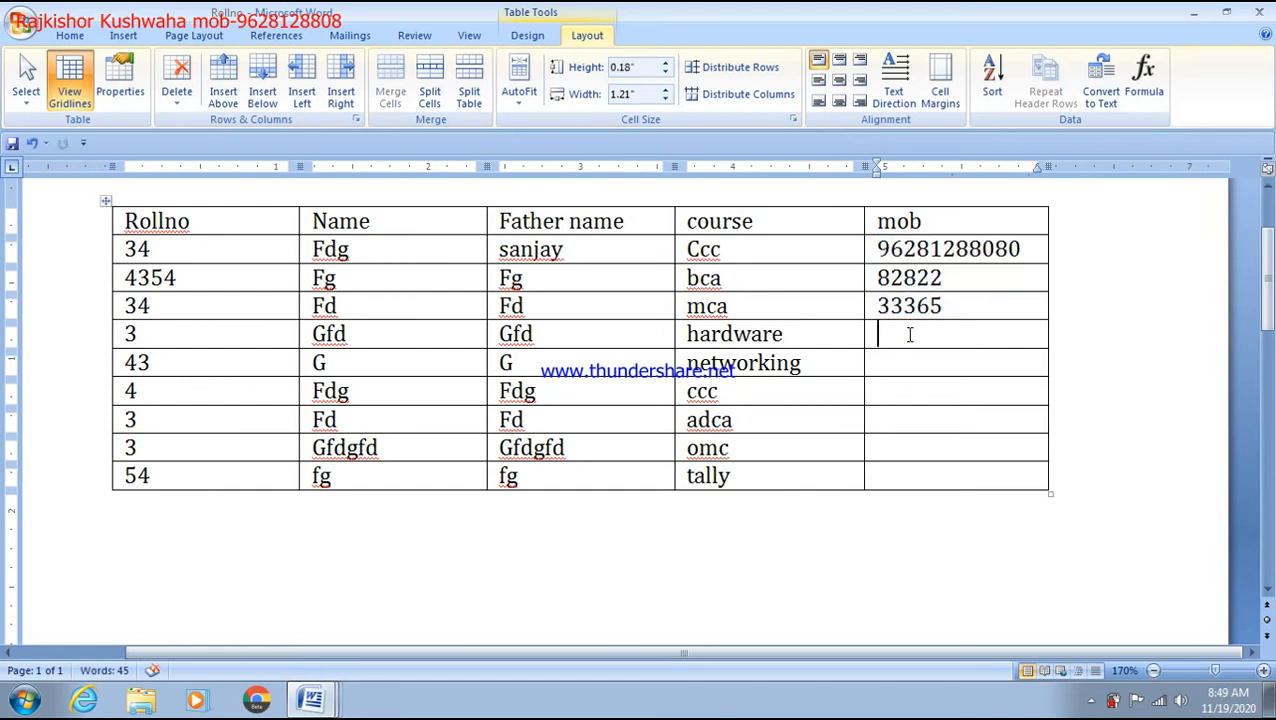
key("ctrl+v")
key("ctrl+v")
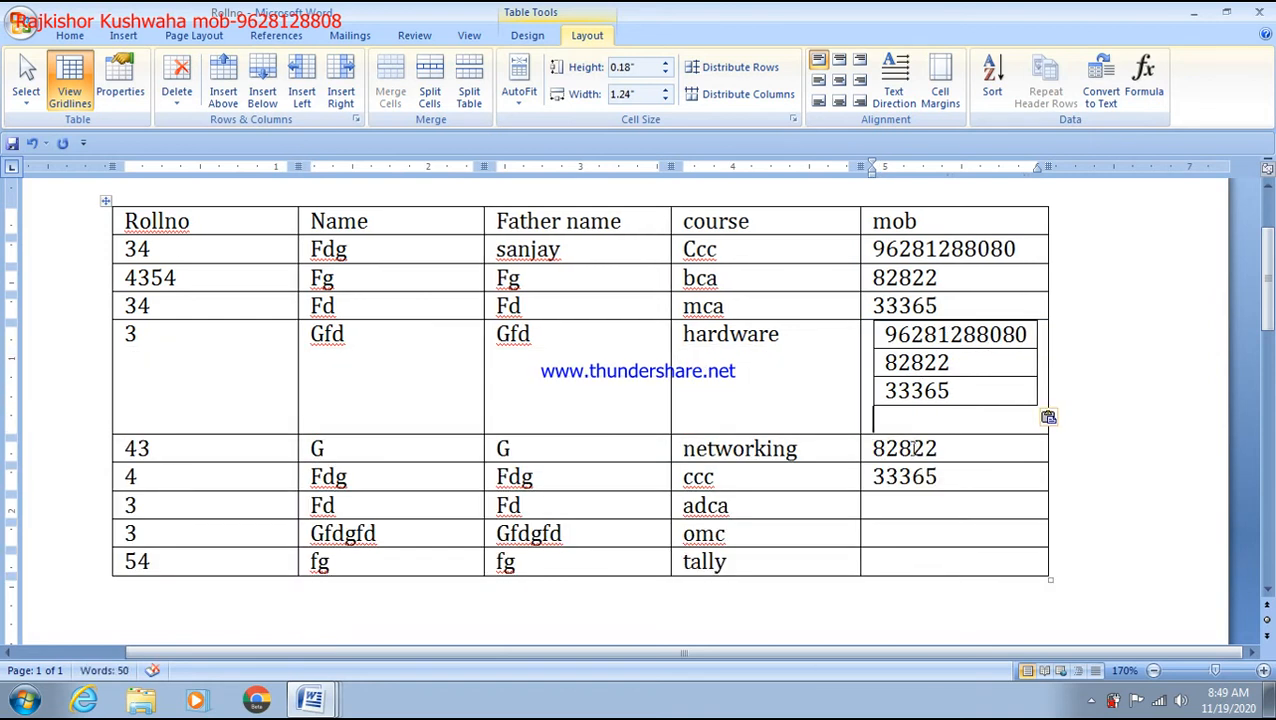
key("ctrl+z")
left_click(925, 430)
key("ctrl+v")
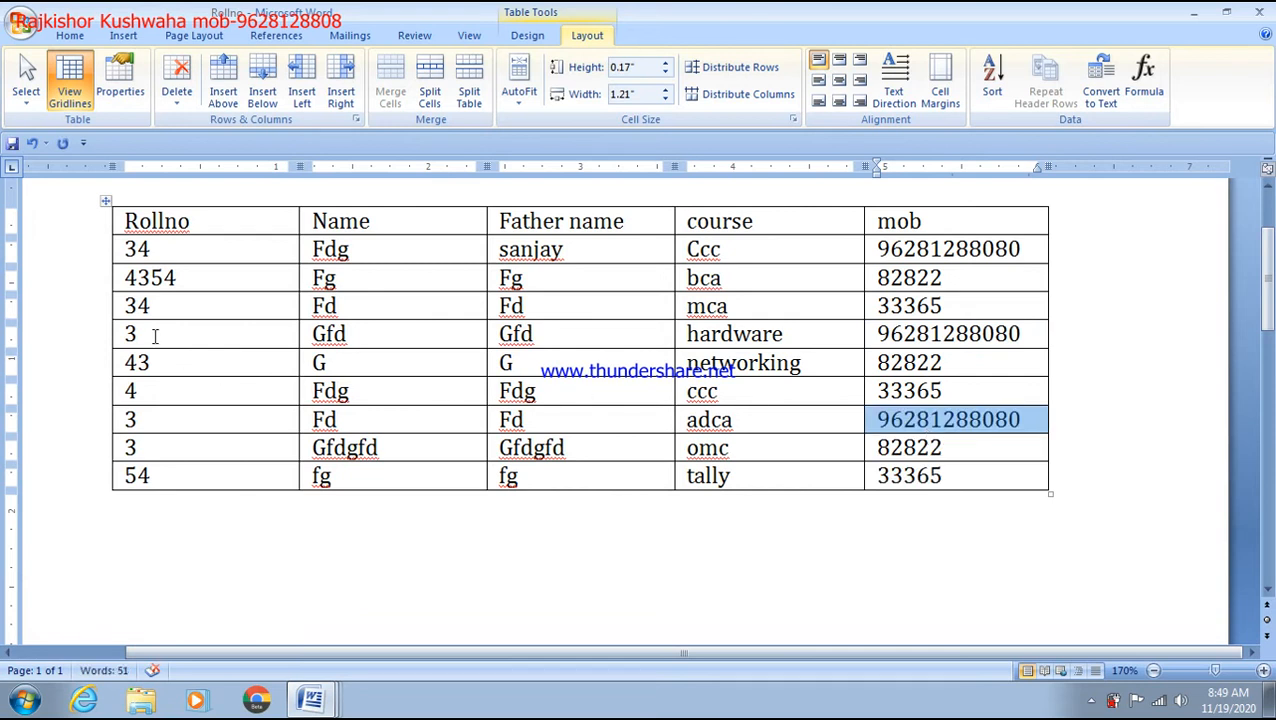
left_click(155, 335)
type("0")
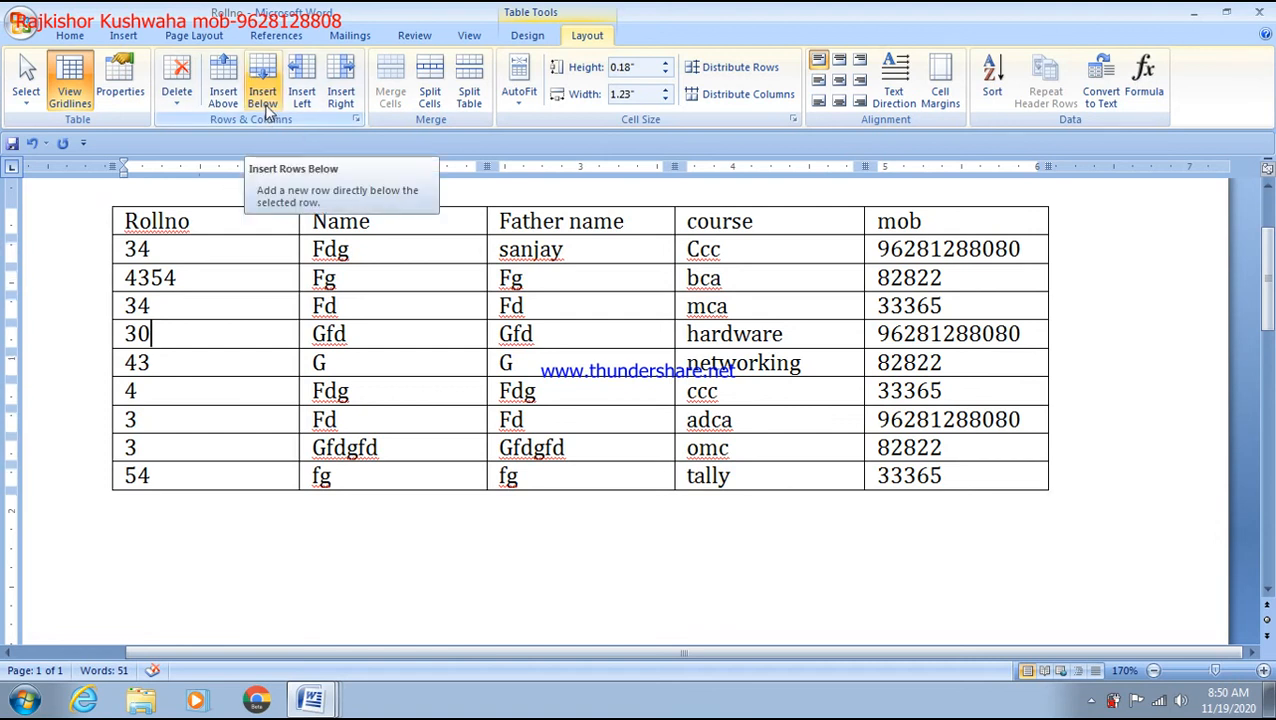
Step: Insert a row below roll 30 and fill in roll 31, the student's name, the father's name, 'ms office' and a mobile number
left_click(265, 96)
left_click(142, 365)
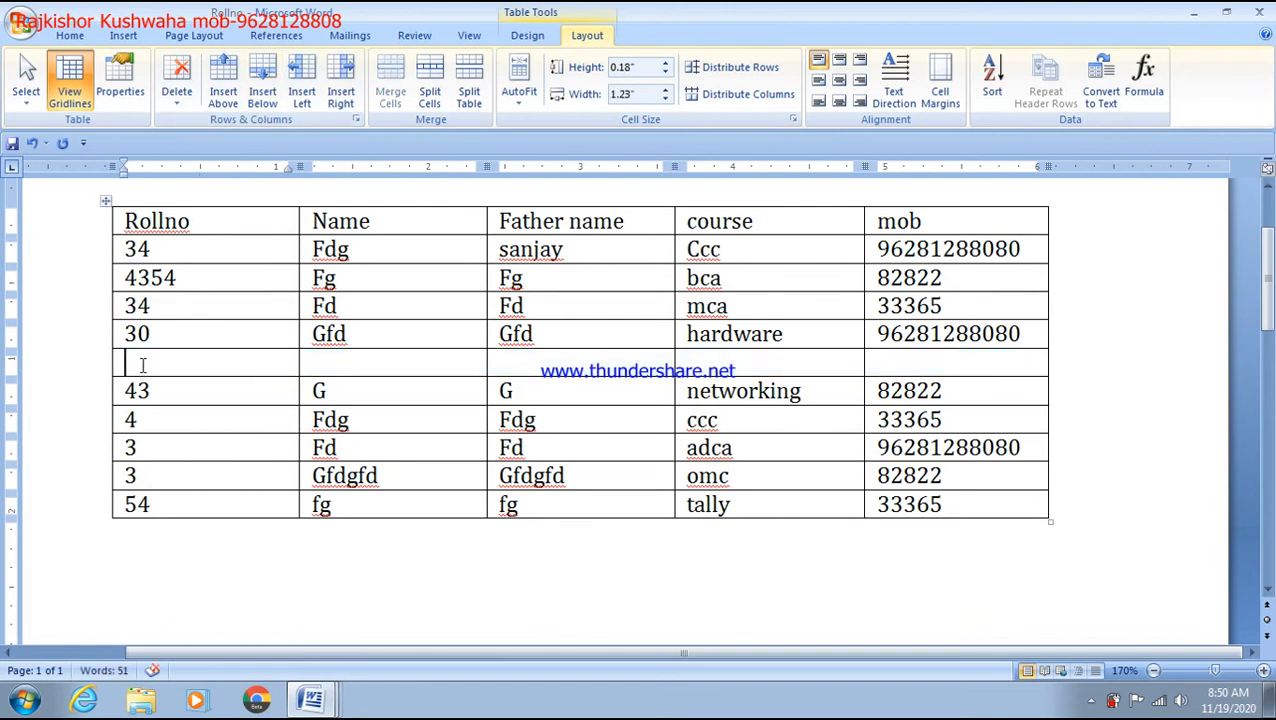
type("31")
key("Tab")
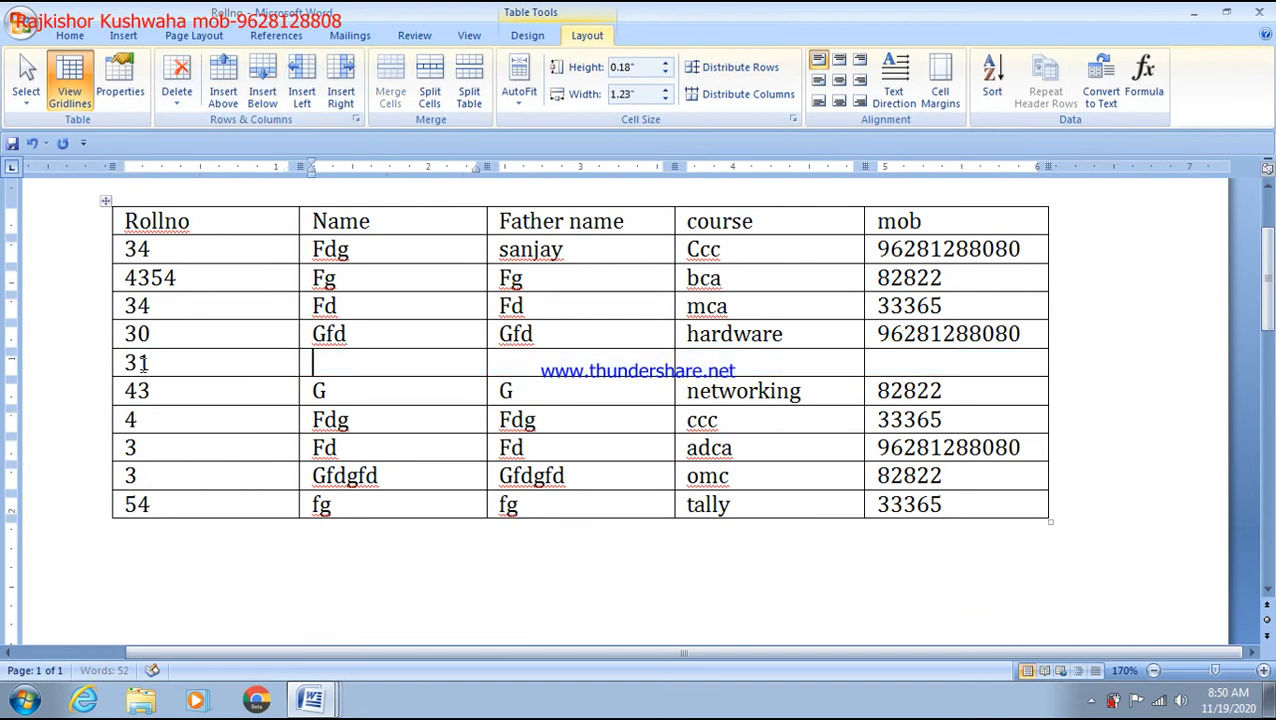
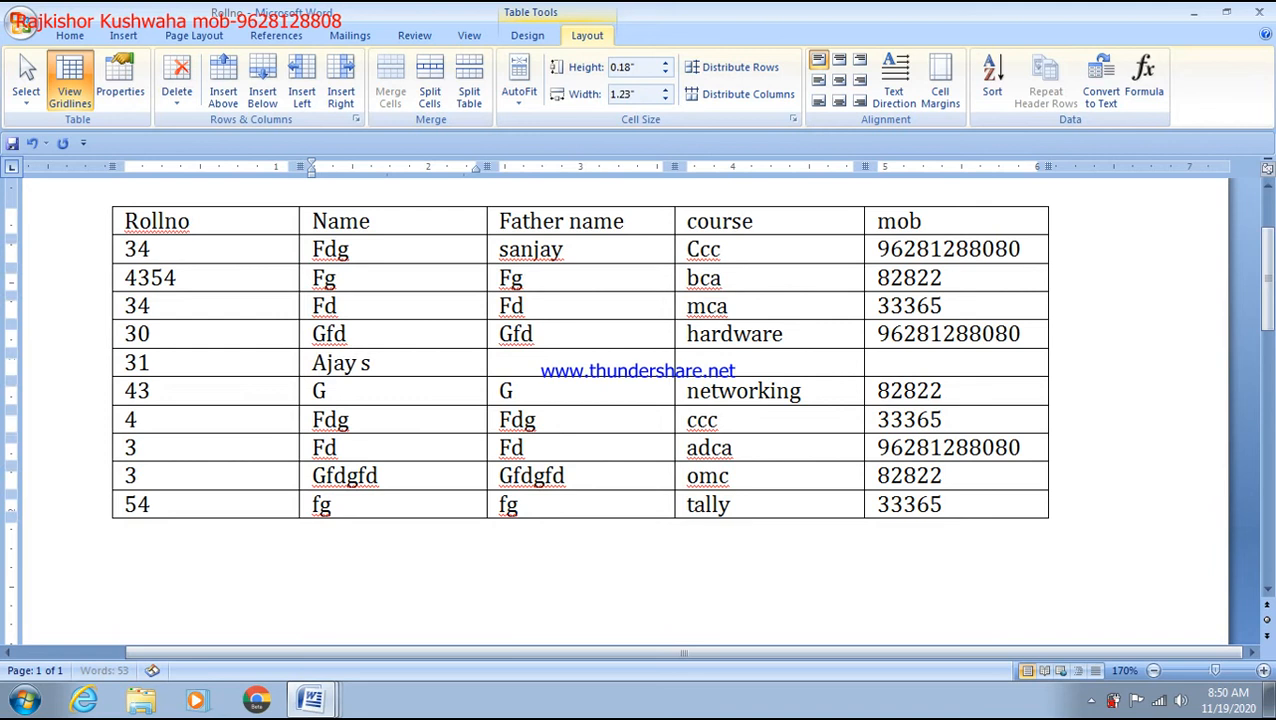
key("Tab")
key("Tab")
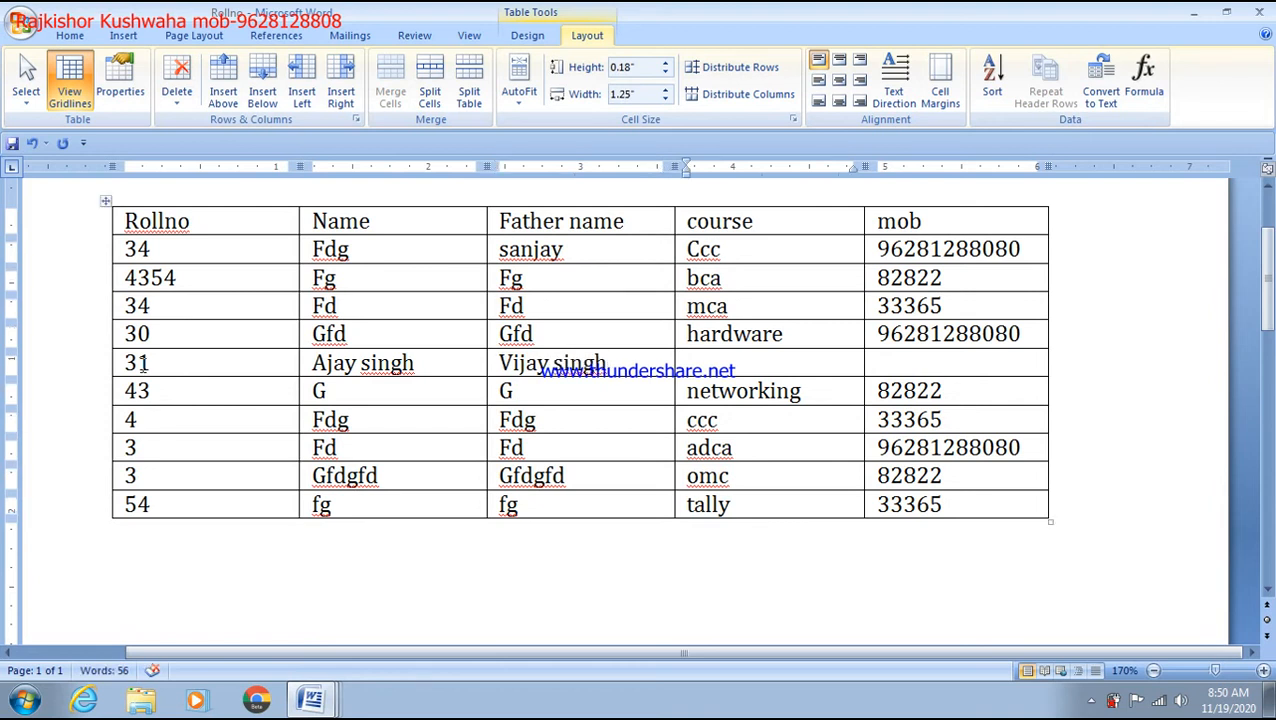
type("ms off")
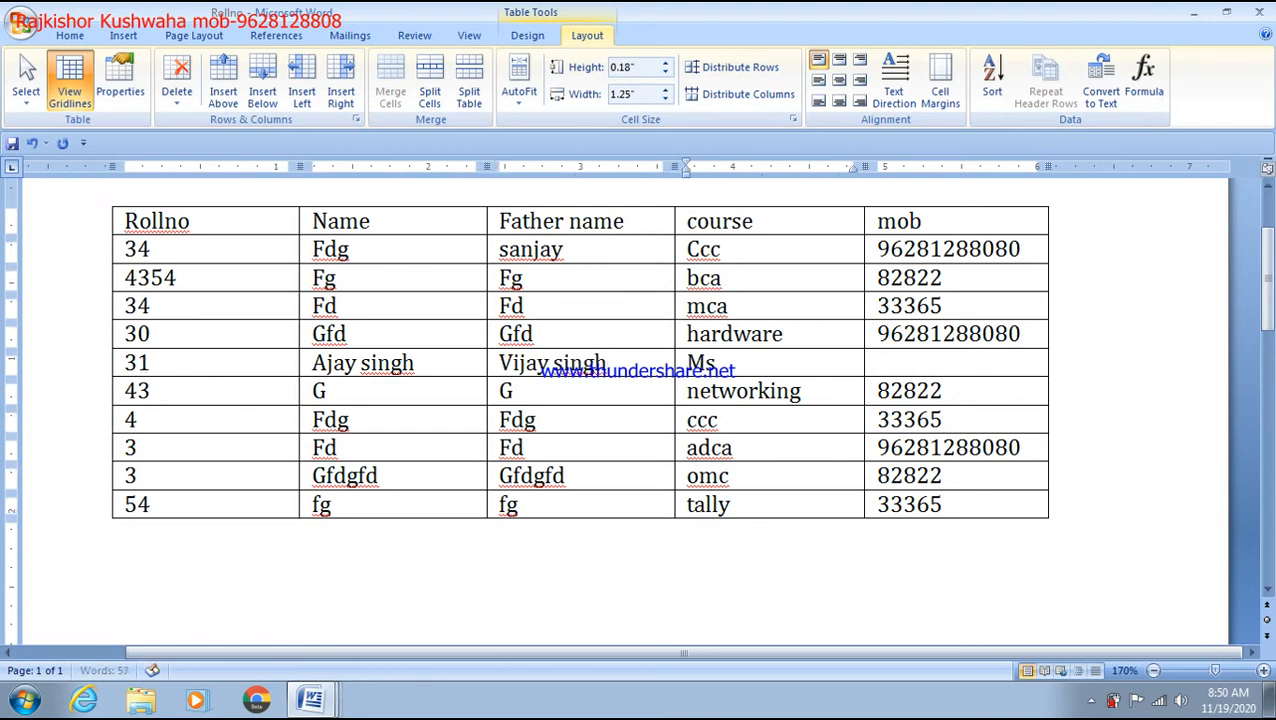
type("ice")
key("Tab")
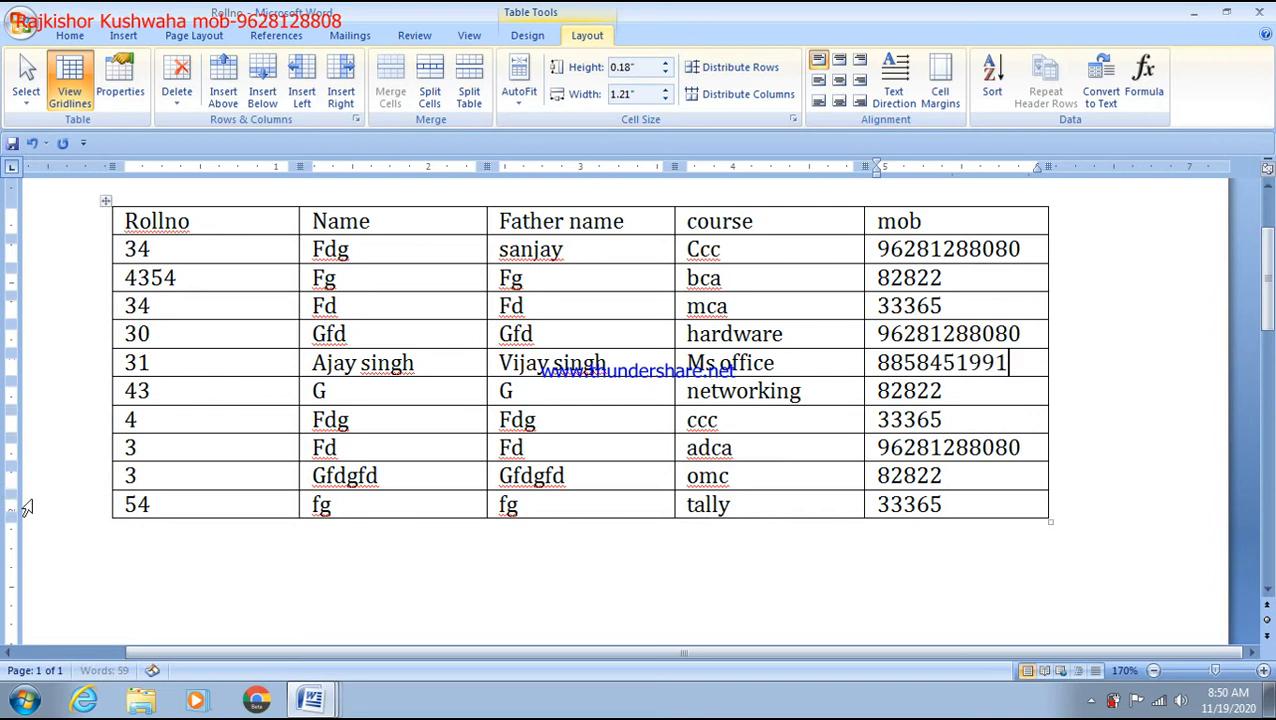
left_click(183, 479)
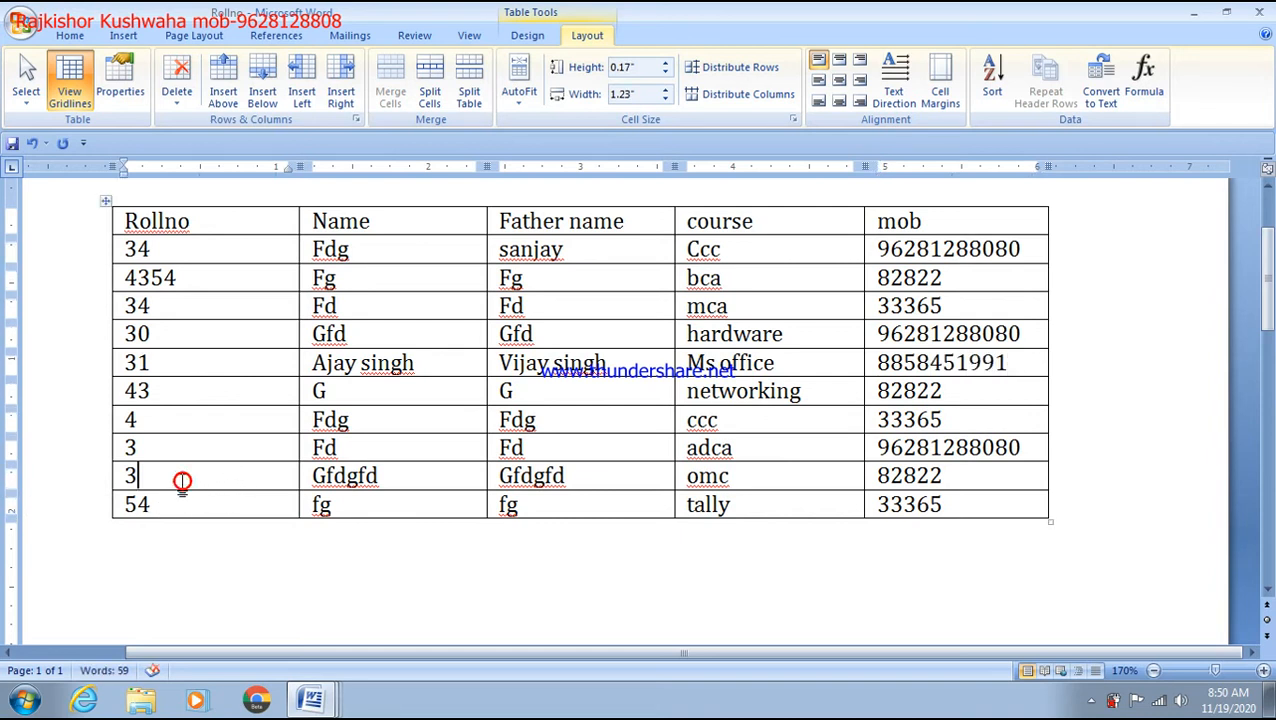
left_click(218, 224)
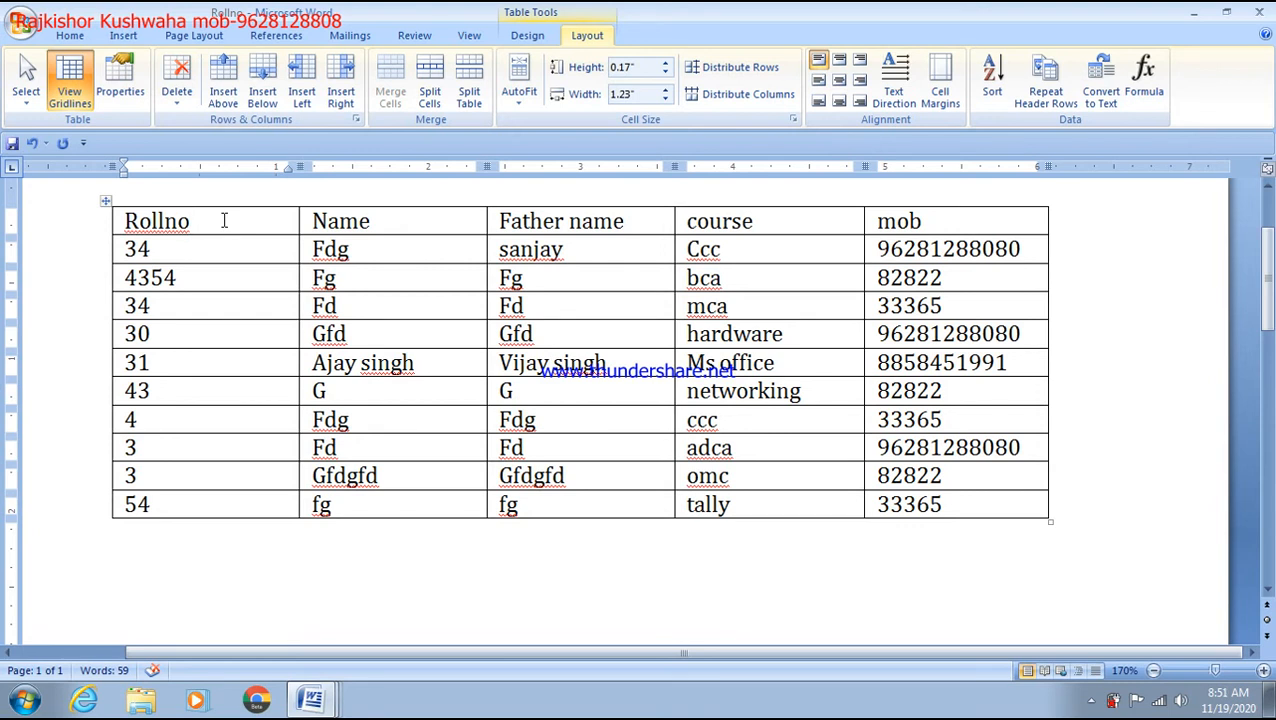
Step: Insert an empty row above the Rollno header row and select across its cells
left_click(232, 98)
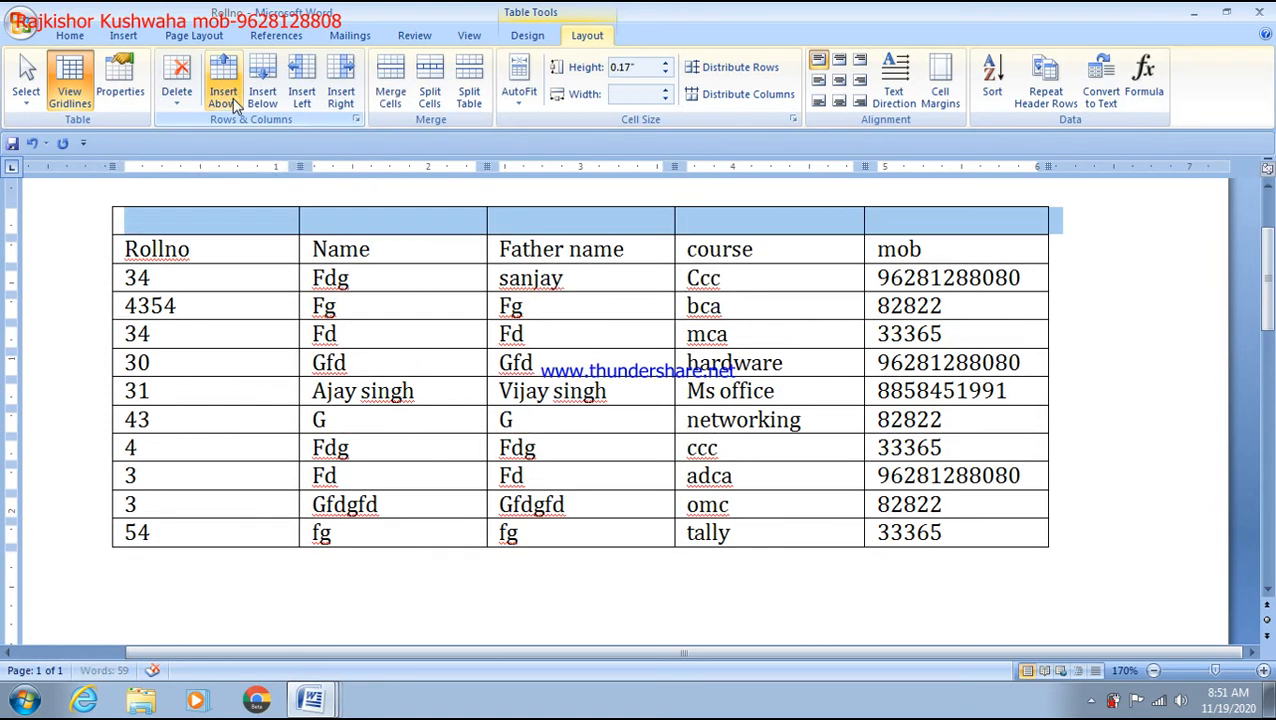
left_click(458, 278)
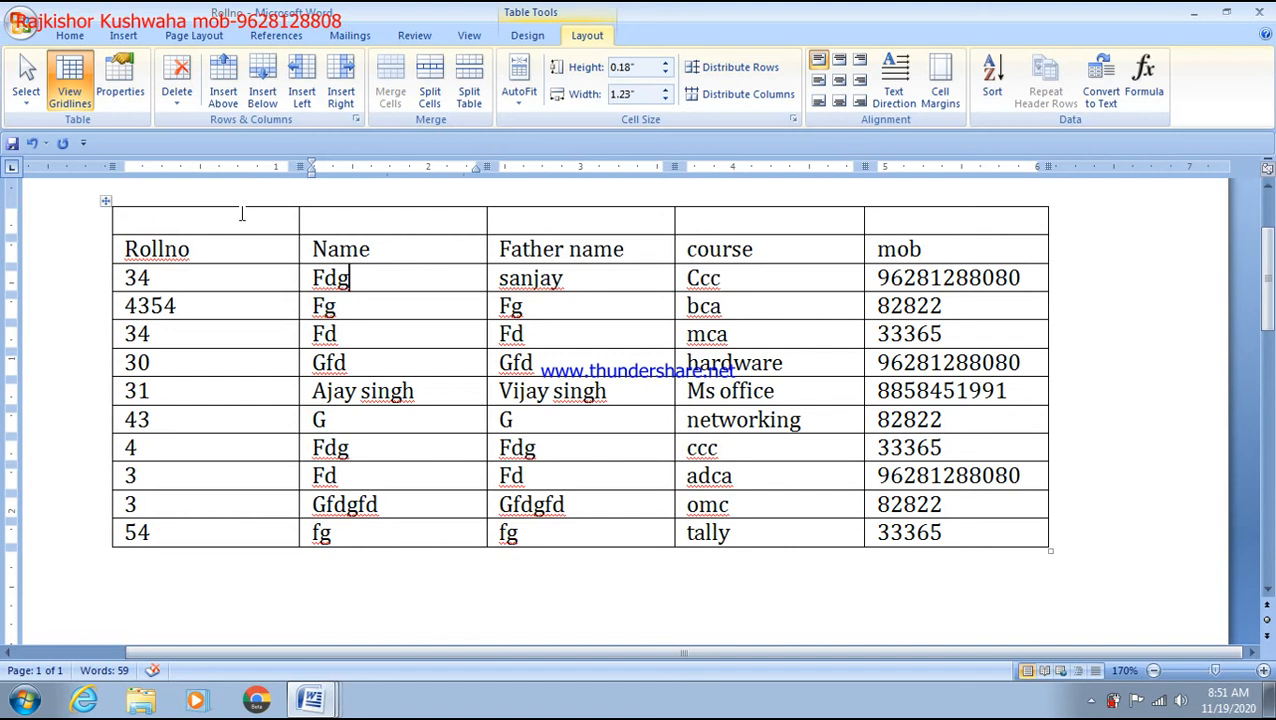
left_click_drag(181, 218, 871, 236)
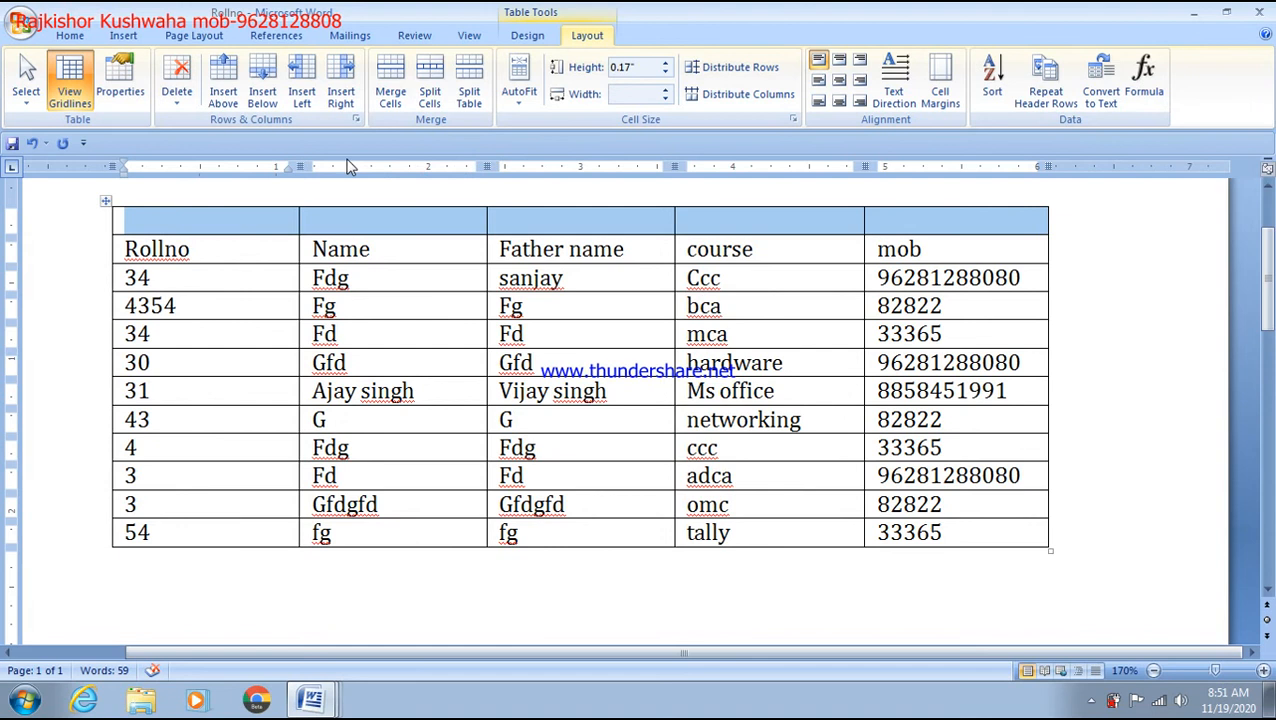
left_click(265, 226)
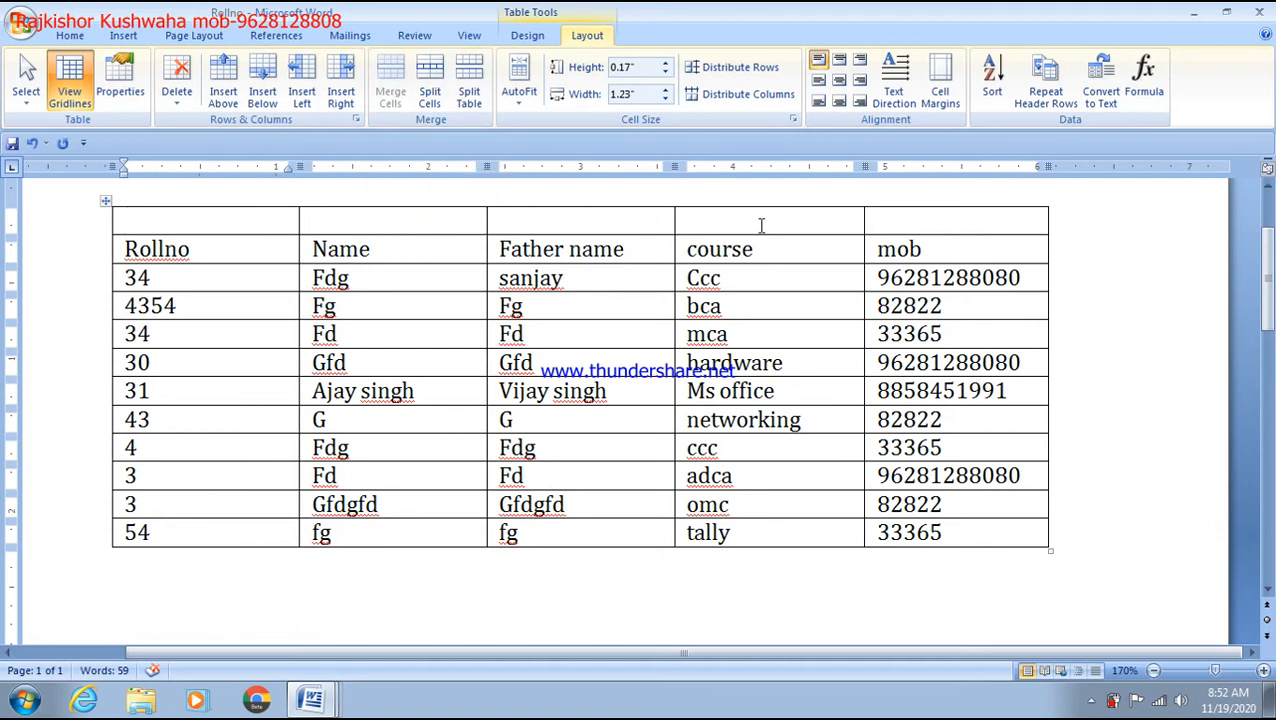
left_click_drag(760, 225, 549, 229)
left_click(250, 213)
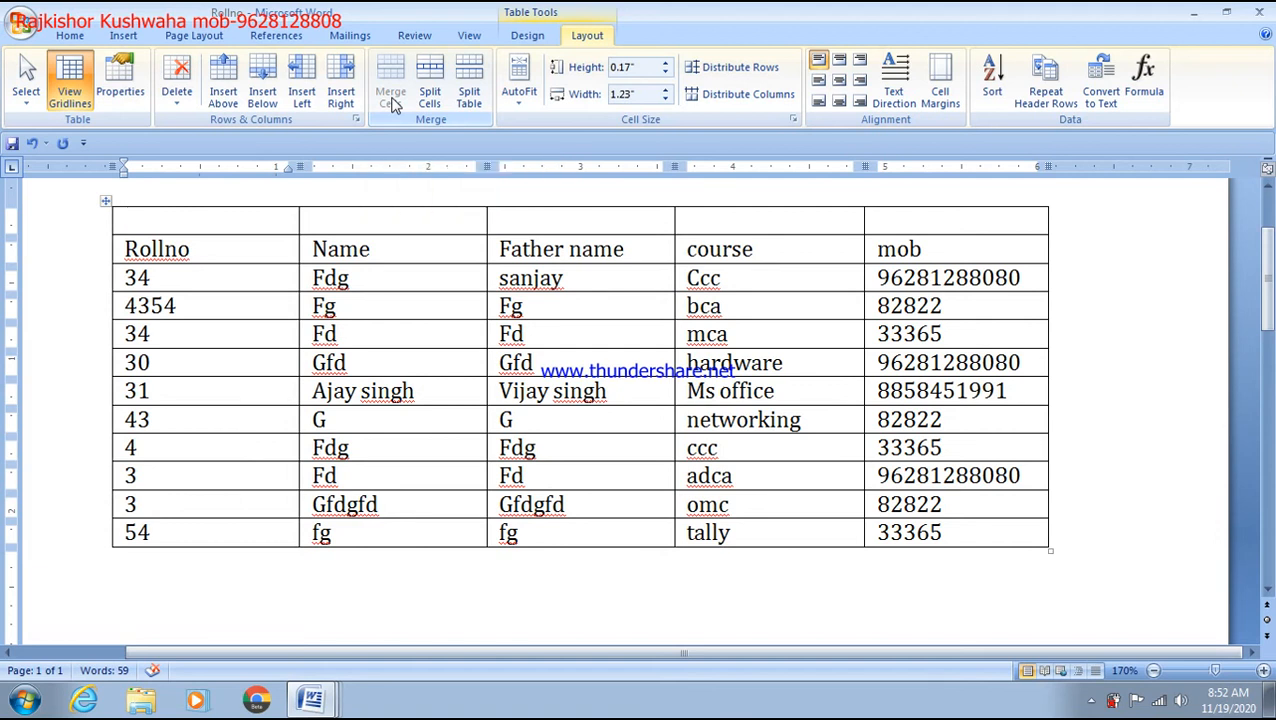
left_click(163, 218)
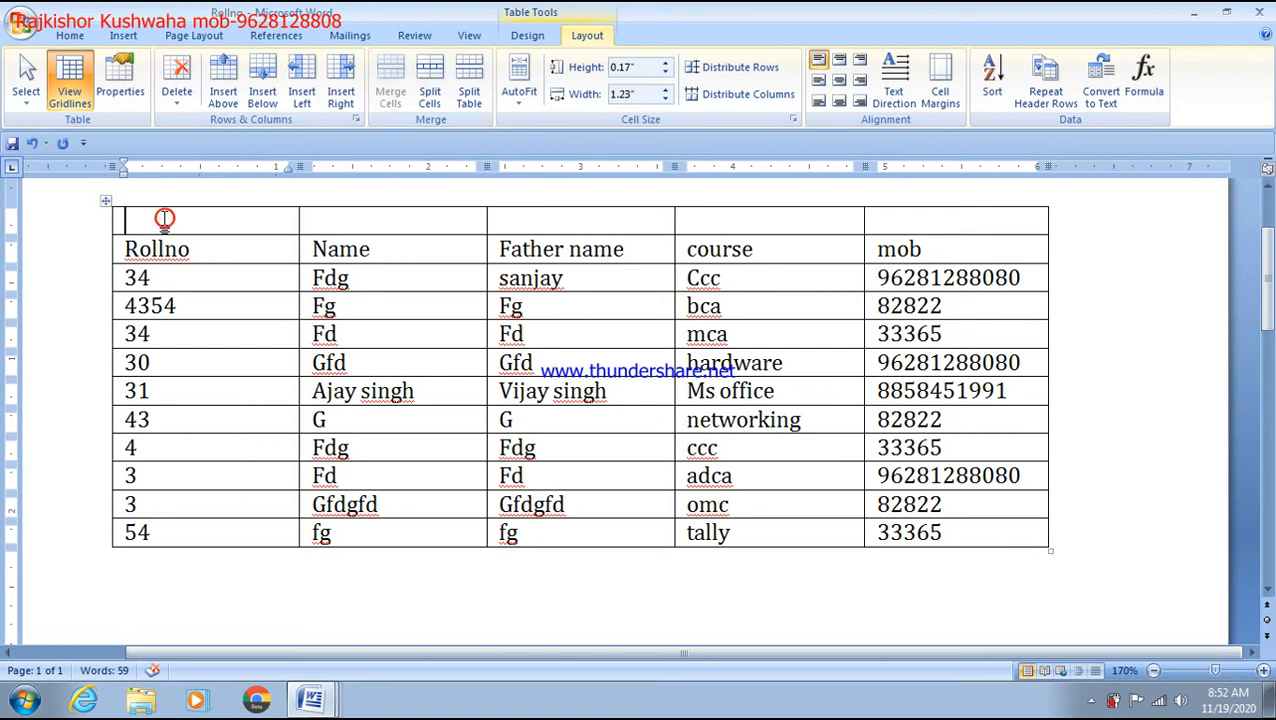
left_click_drag(163, 220, 978, 230)
left_click(171, 220)
key("shift+Right")
key("shift+Right")
key("shift+Right")
key("shift+Right")
key("shift+Right")
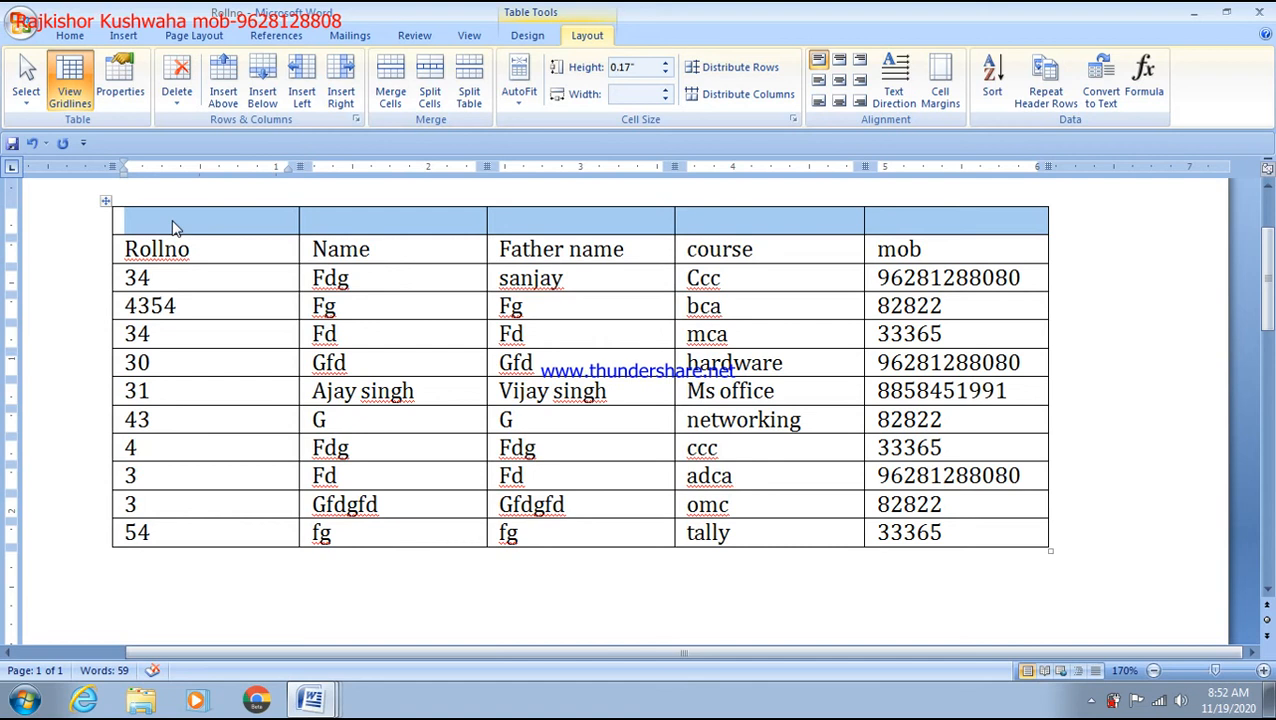
left_click(210, 220)
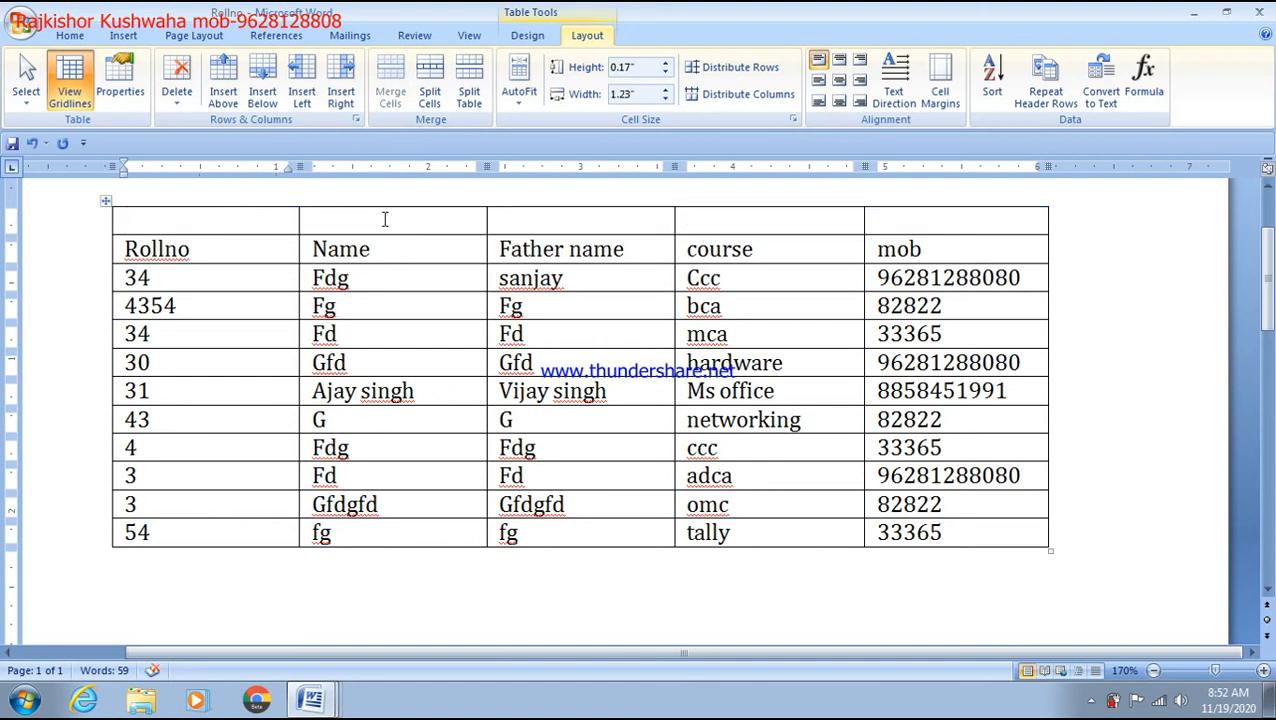
left_click_drag(203, 223, 926, 222)
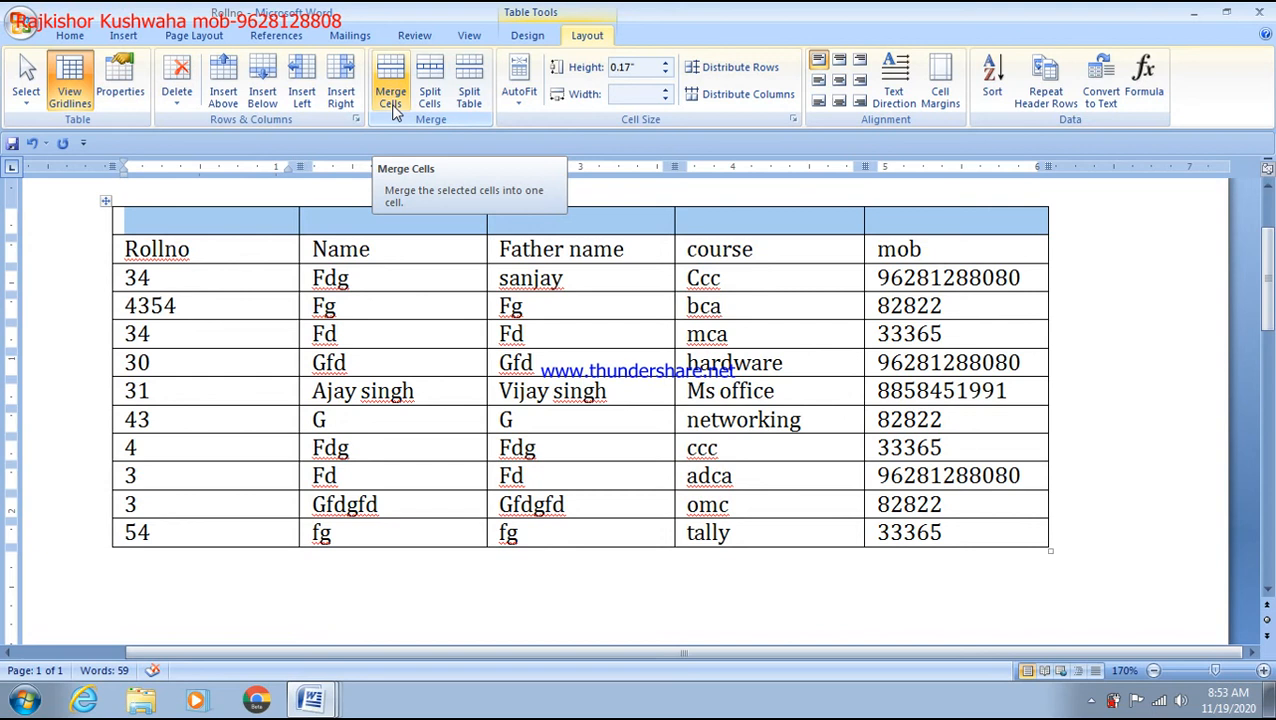
Step: Select all five cells of the empty top row and merge them into one cell
left_click(767, 288)
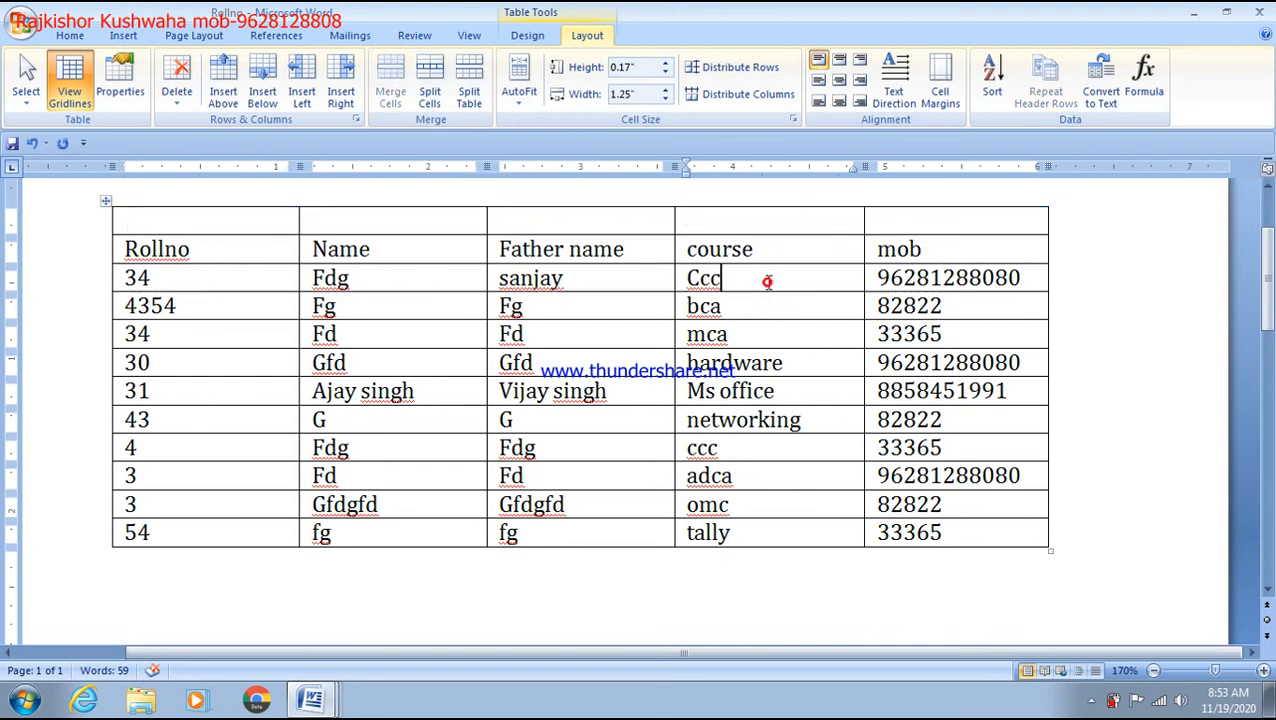
left_click(598, 279)
left_click_drag(222, 216, 981, 226)
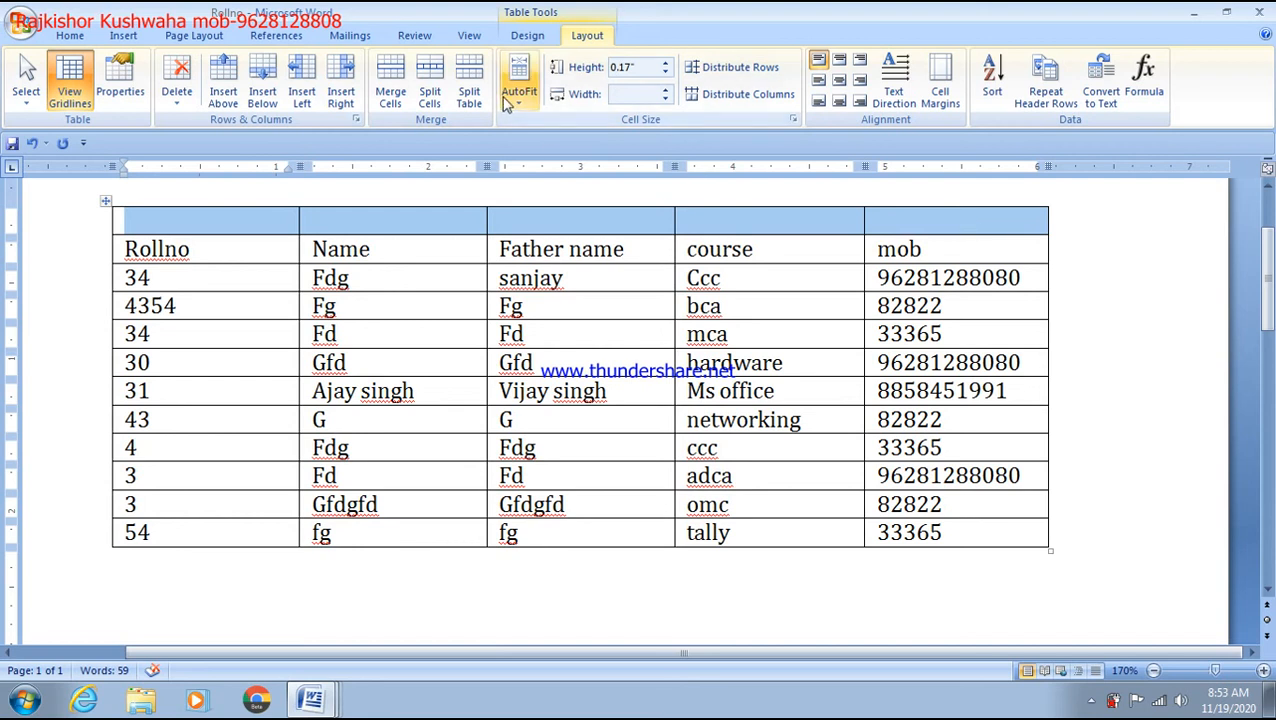
left_click(403, 112)
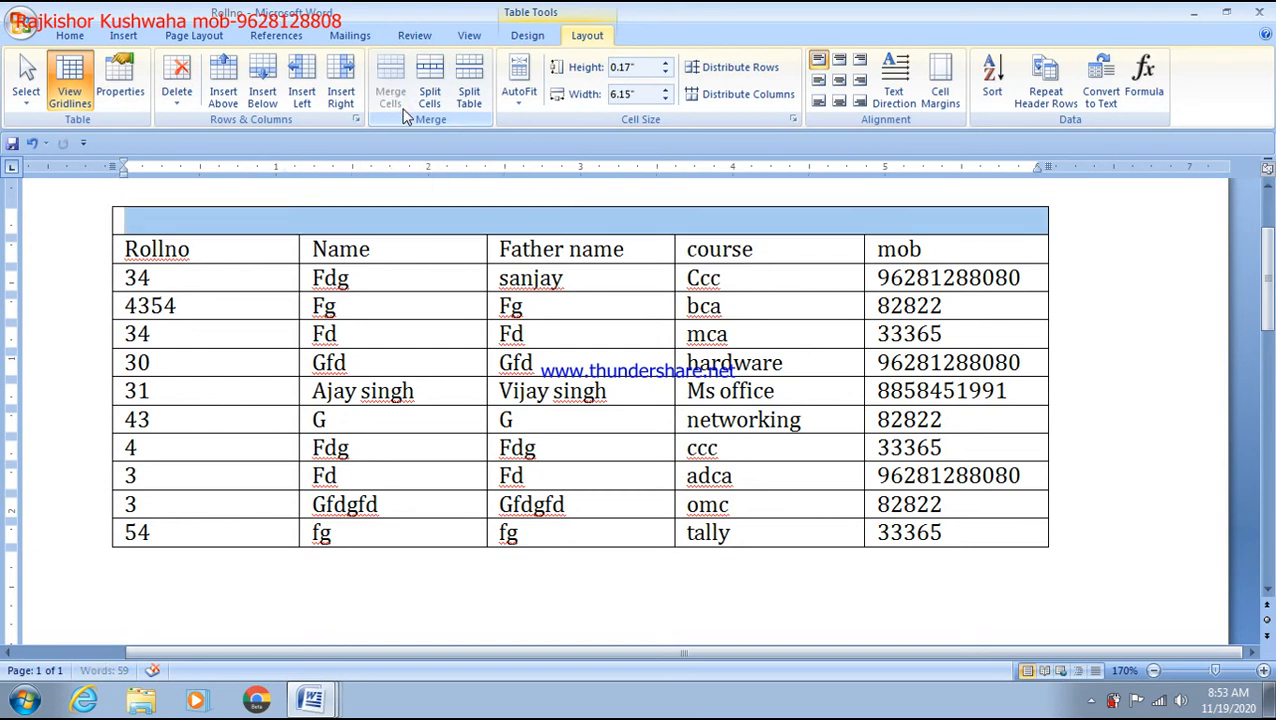
left_click(387, 243)
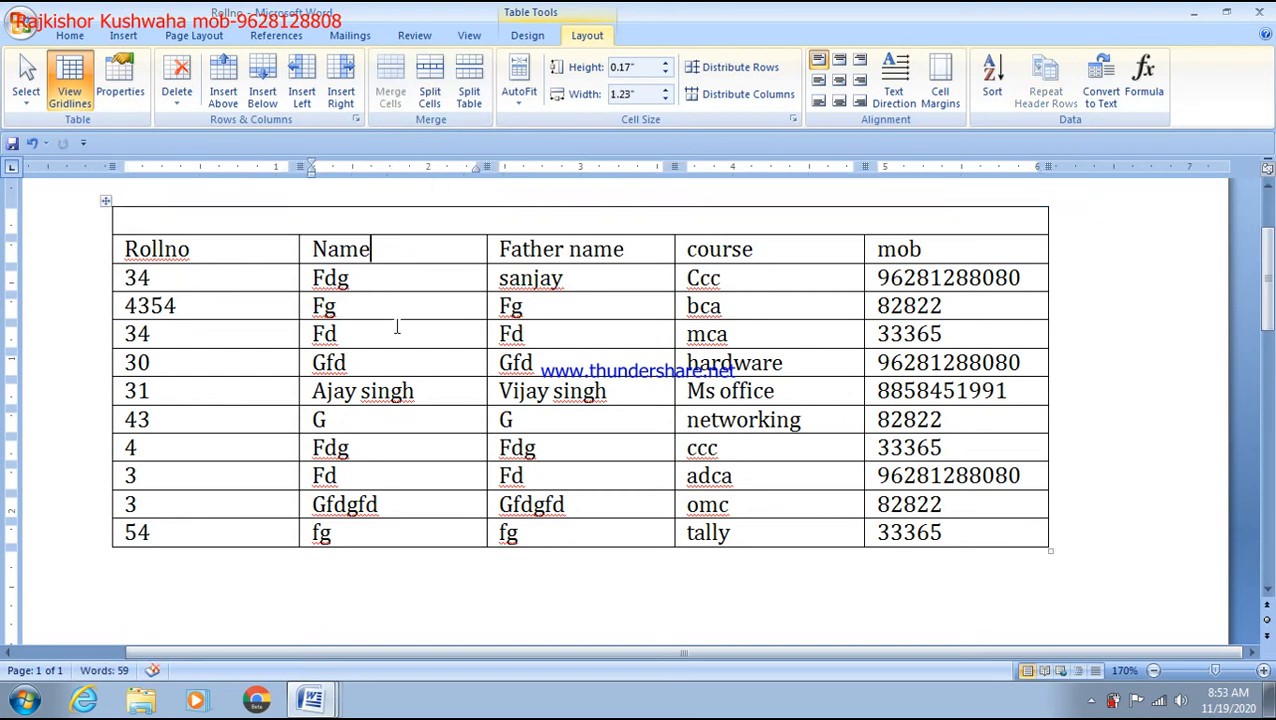
Step: Type 'Microking Student list batch 7-9' into the merged top cell and select the title
left_click(327, 218)
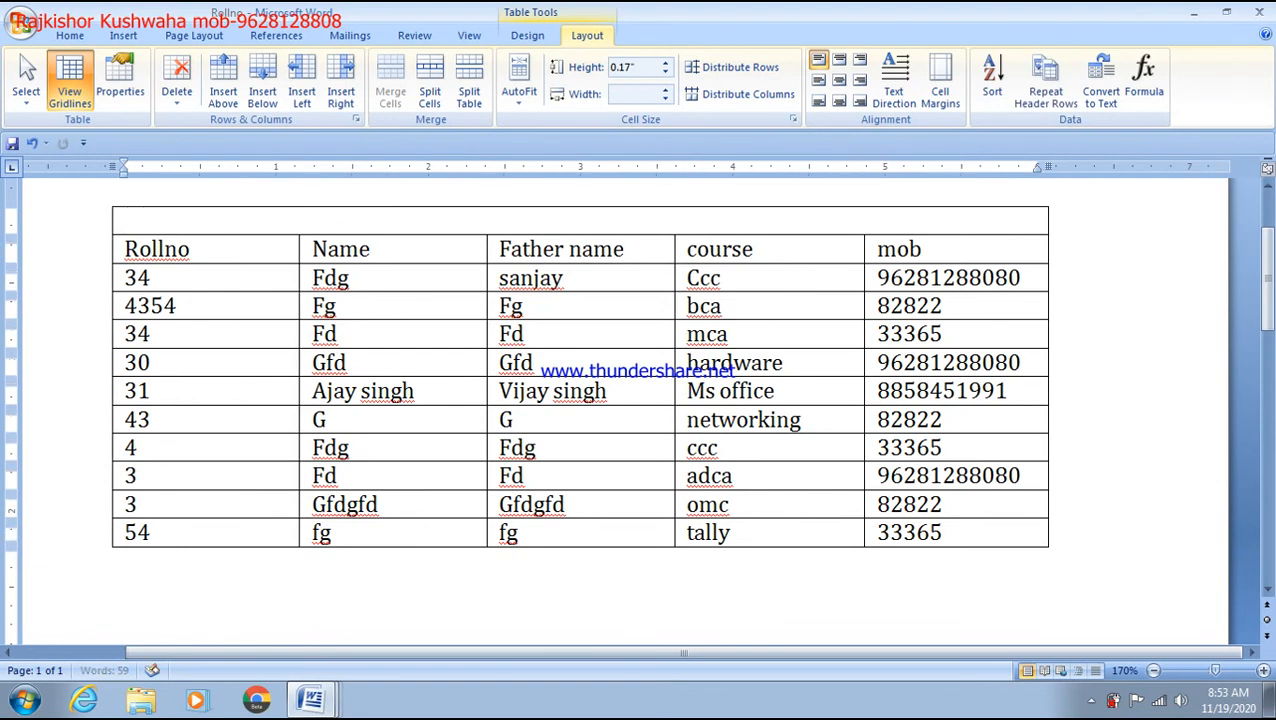
type("microkinf")
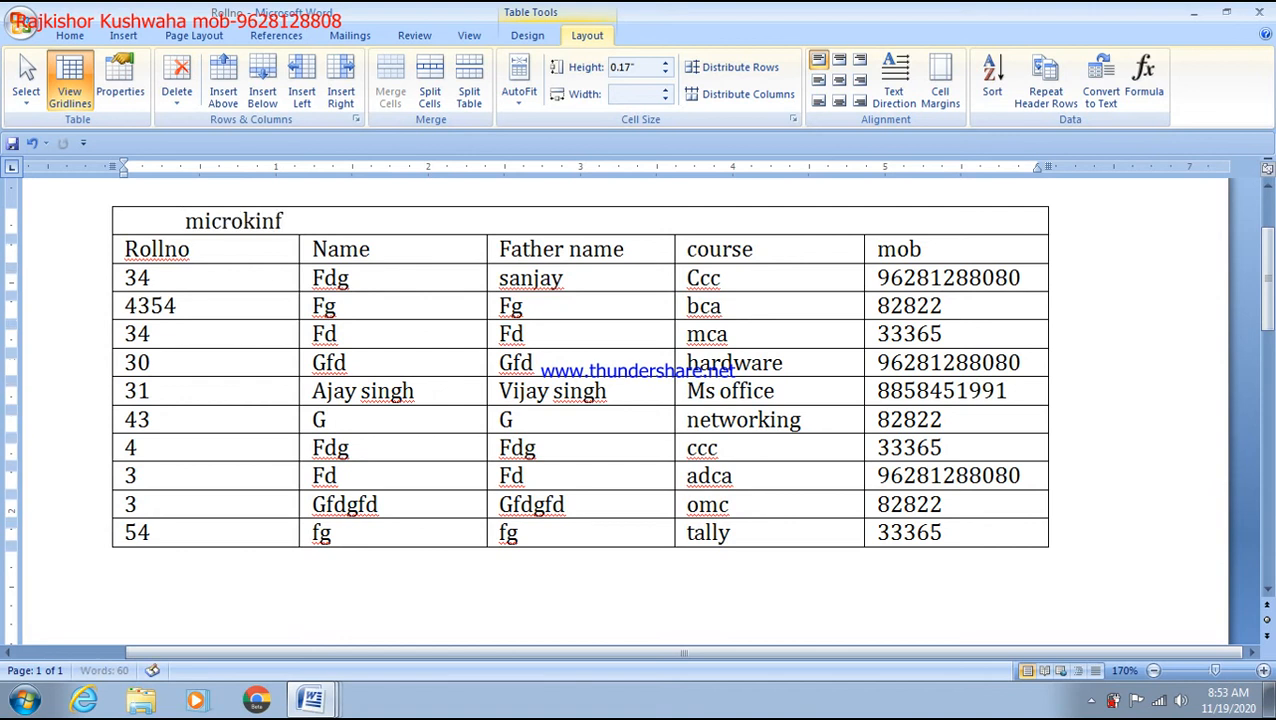
key("BackSpace")
type("g")
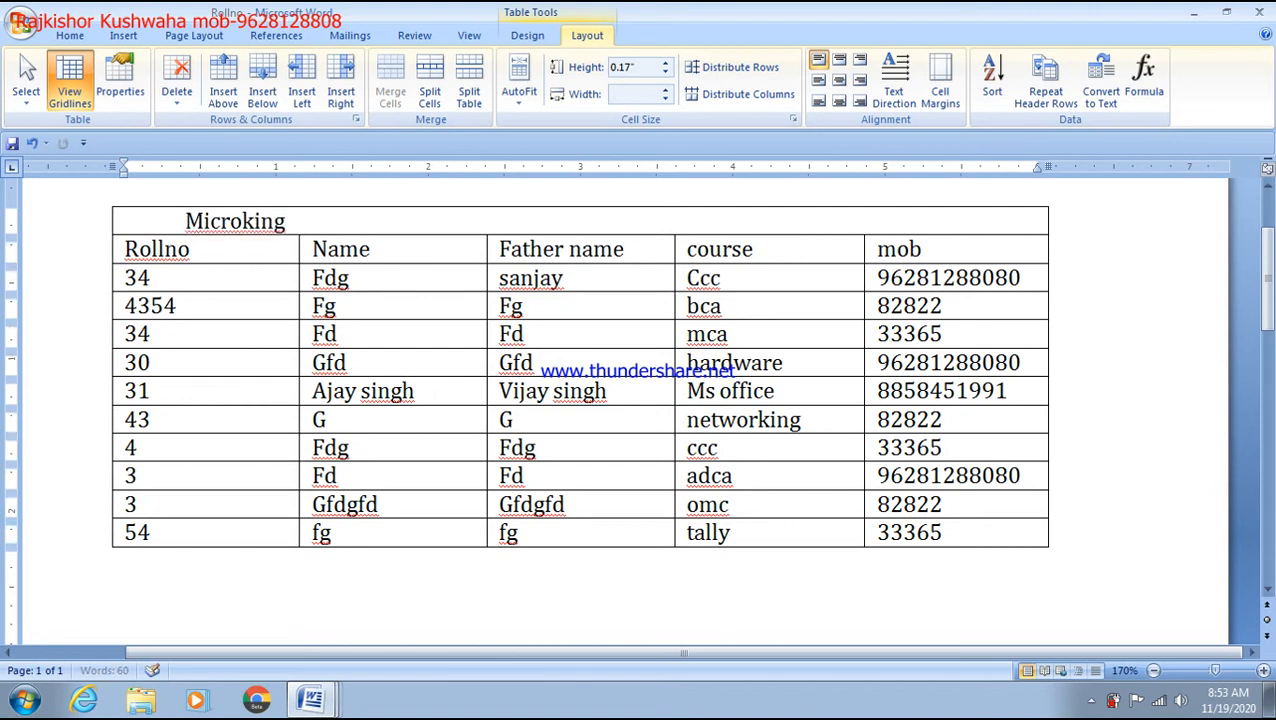
type(" Student list")
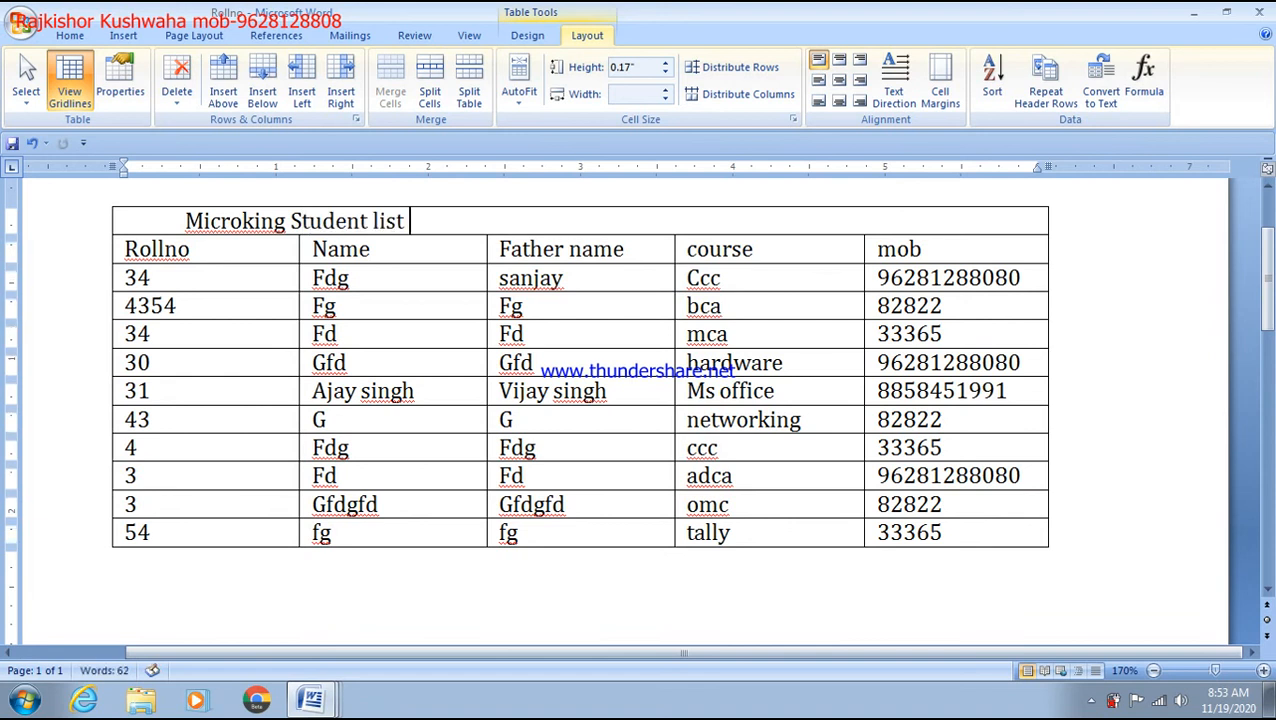
type(" 7-9")
left_click(410, 223)
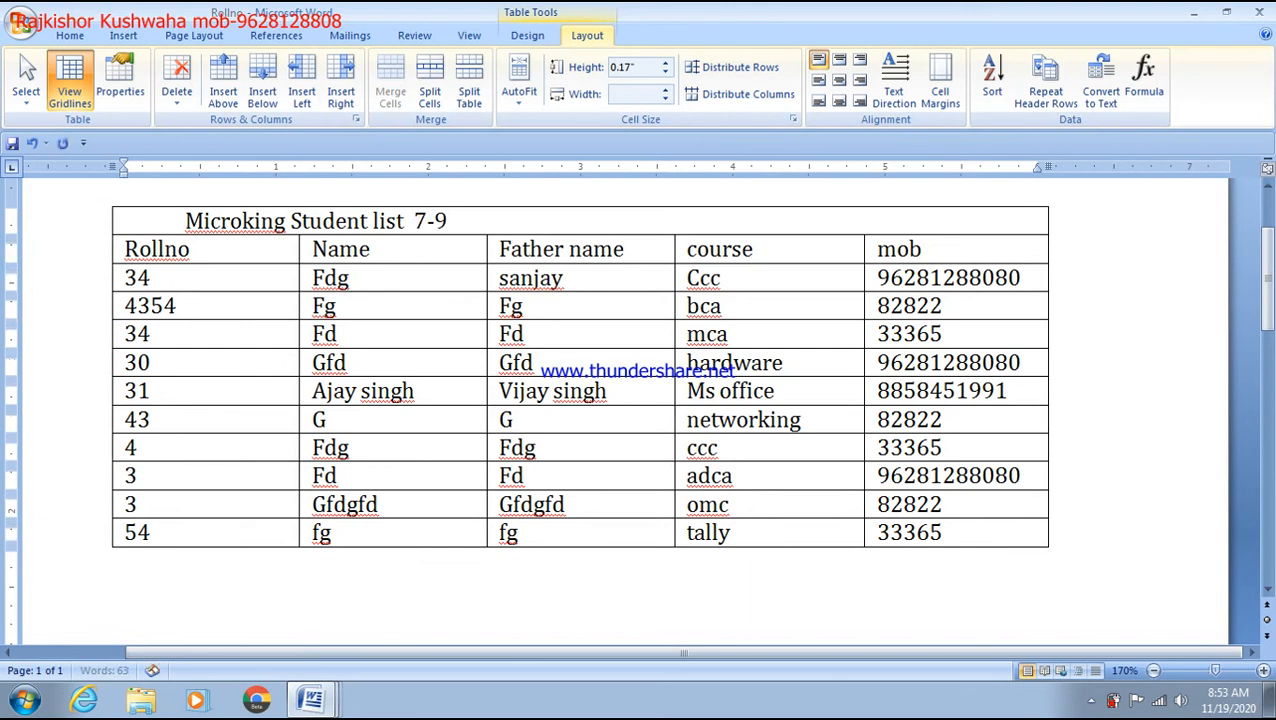
type("batch")
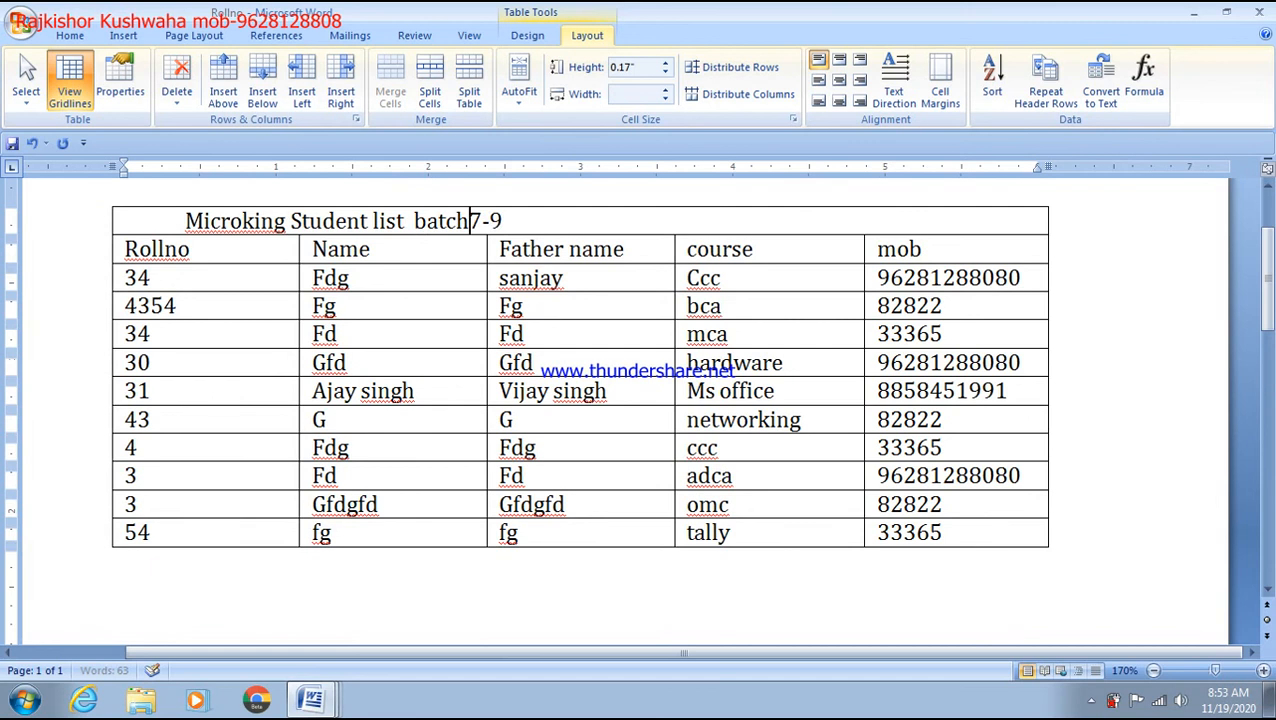
left_click_drag(522, 222, 227, 222)
Step: Enlarge the title's font three sizes and make it red and bold
key("ctrl+shift+period")
key("ctrl+shift+period")
key("ctrl+shift+period")
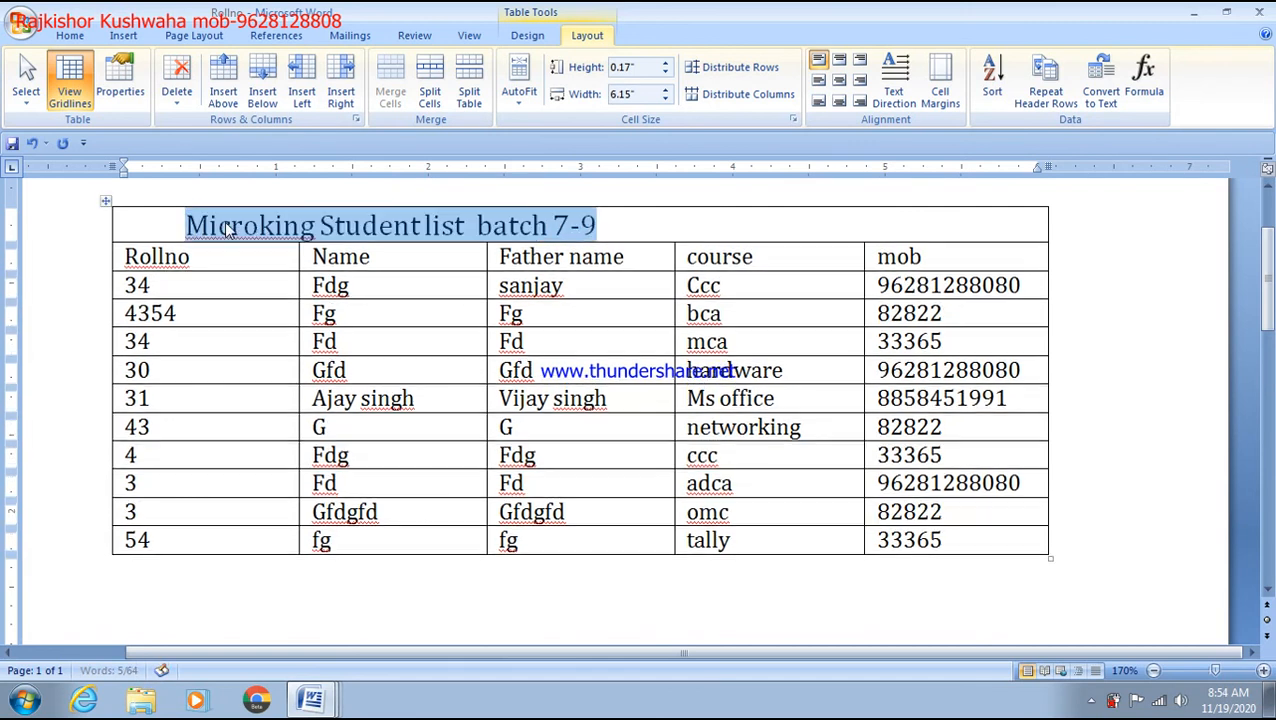
key("ctrl+shift+period")
key("ctrl+shift+period")
key("ctrl+shift+period")
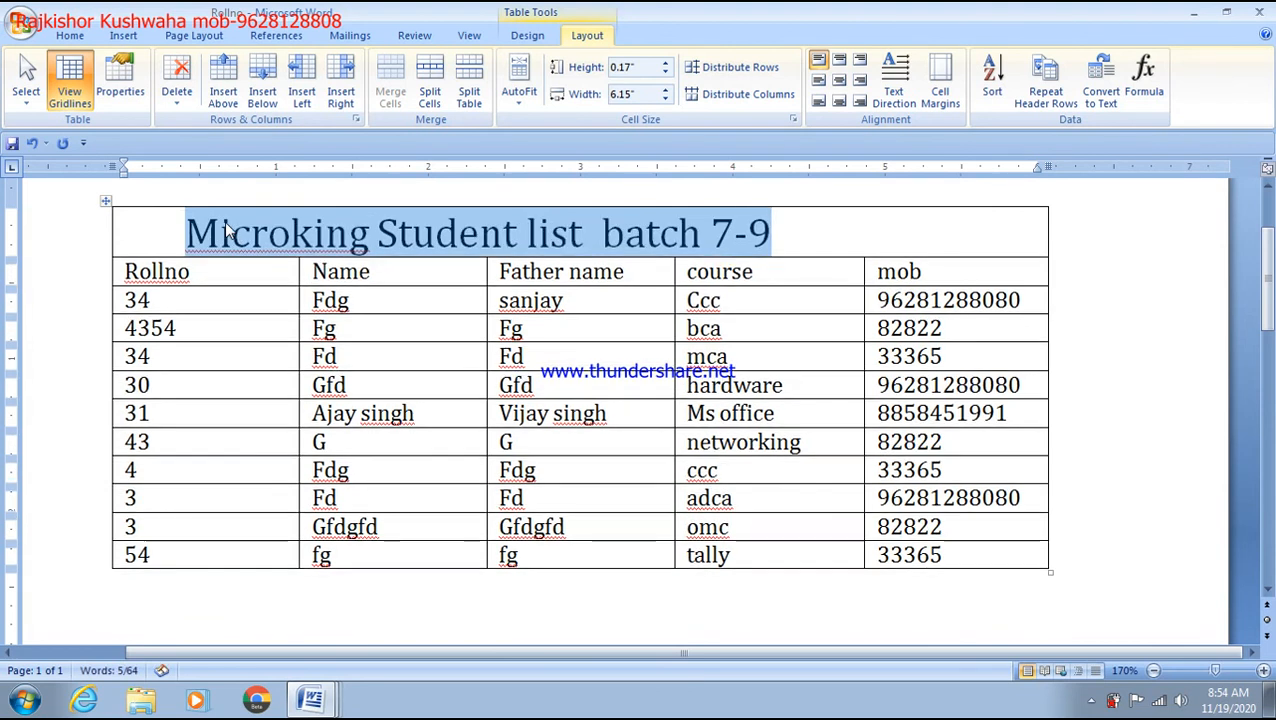
key("ctrl+shift+period")
key("ctrl+shift+period")
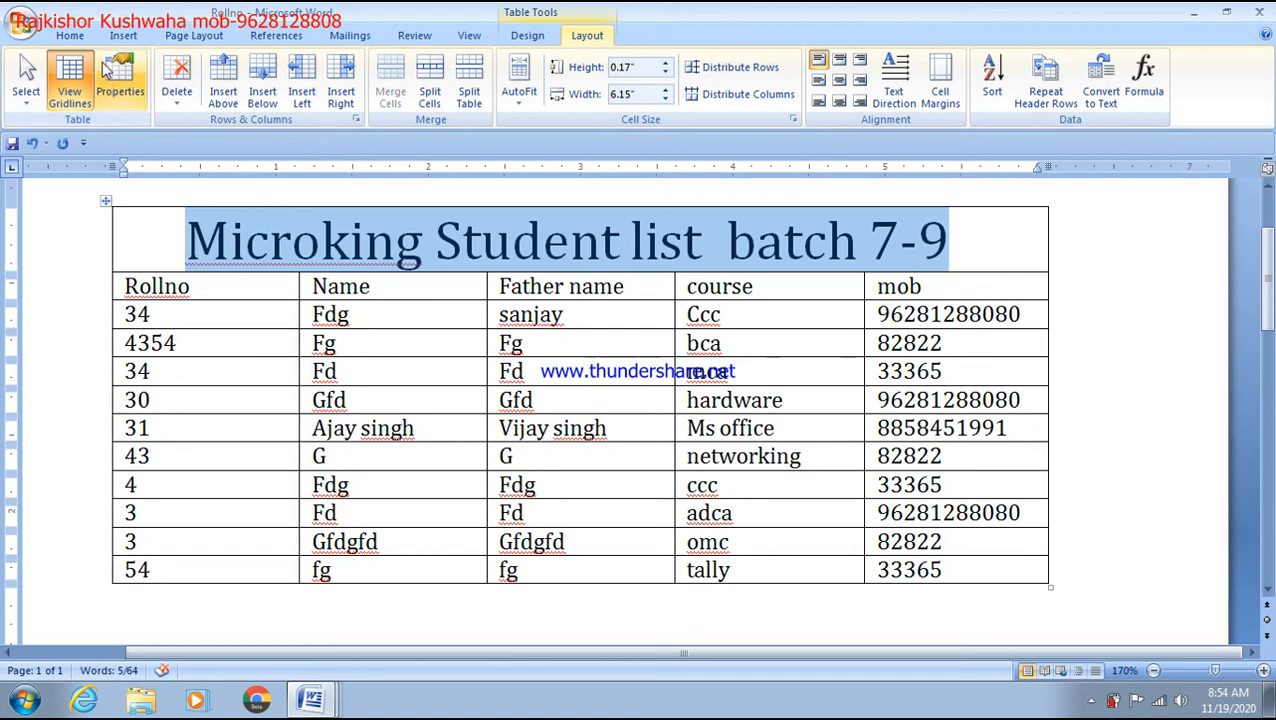
left_click(70, 35)
left_click(366, 94)
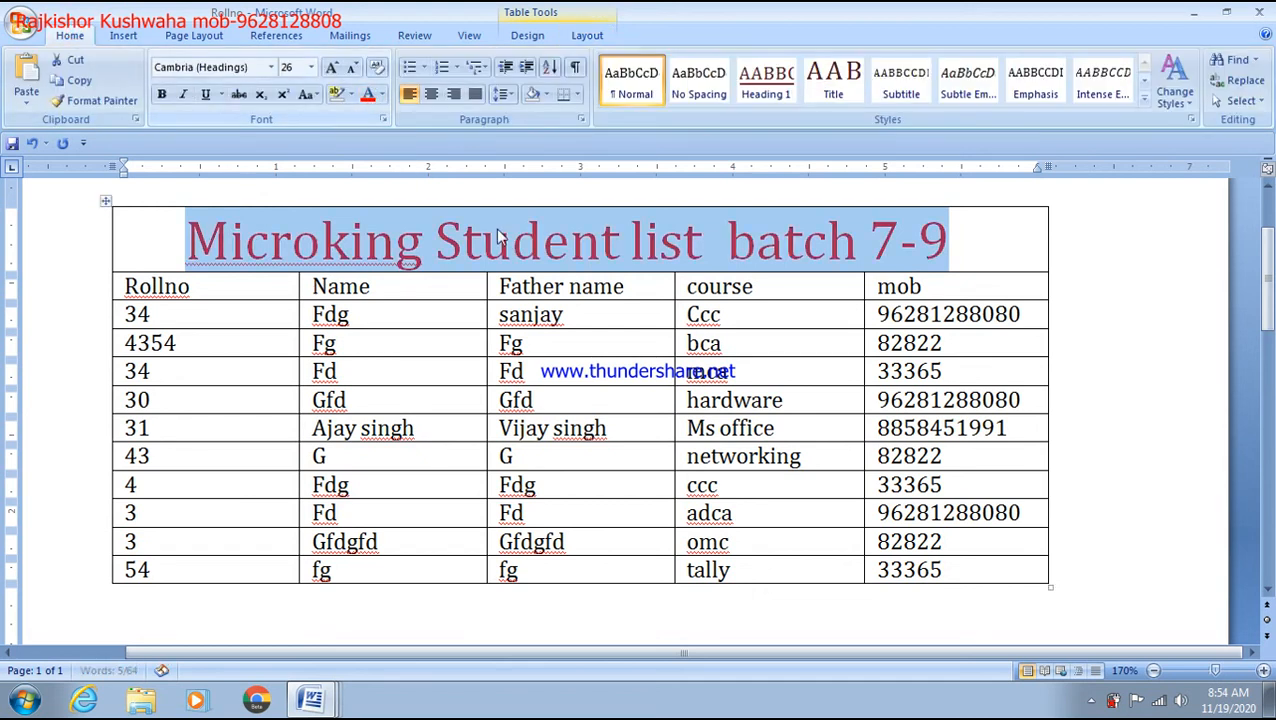
left_click(161, 94)
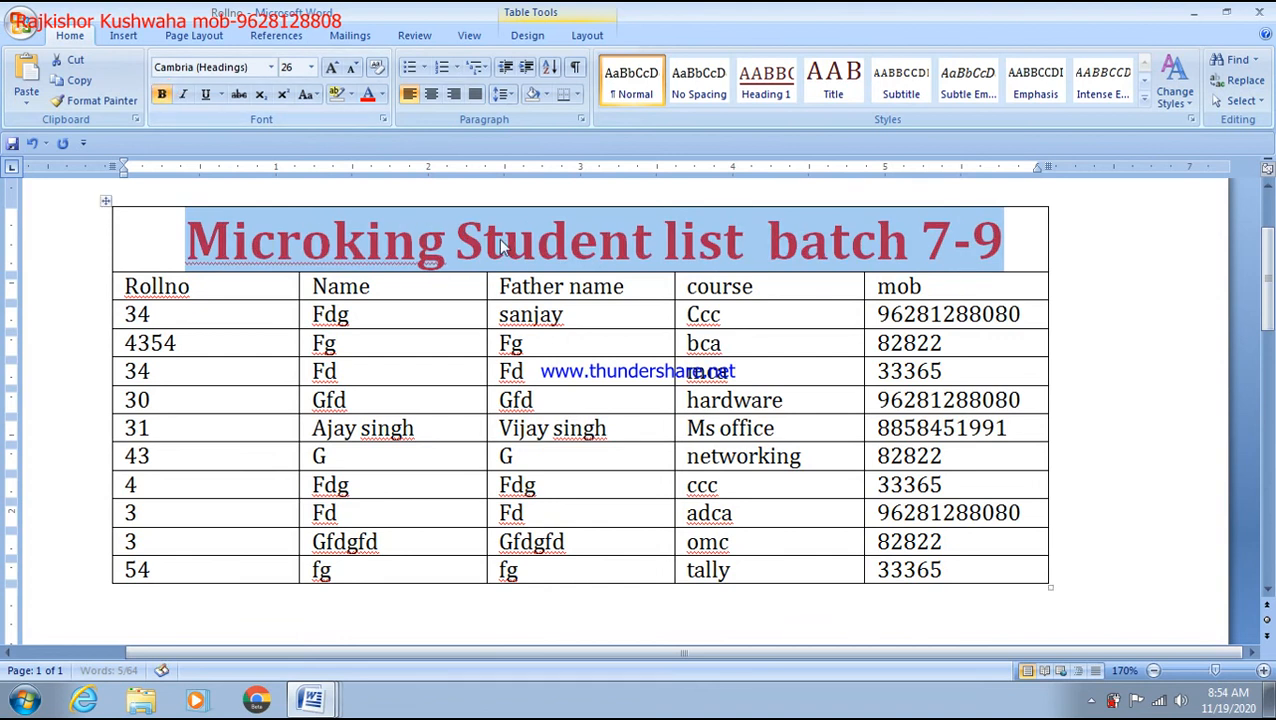
left_click(630, 240)
left_click(447, 245)
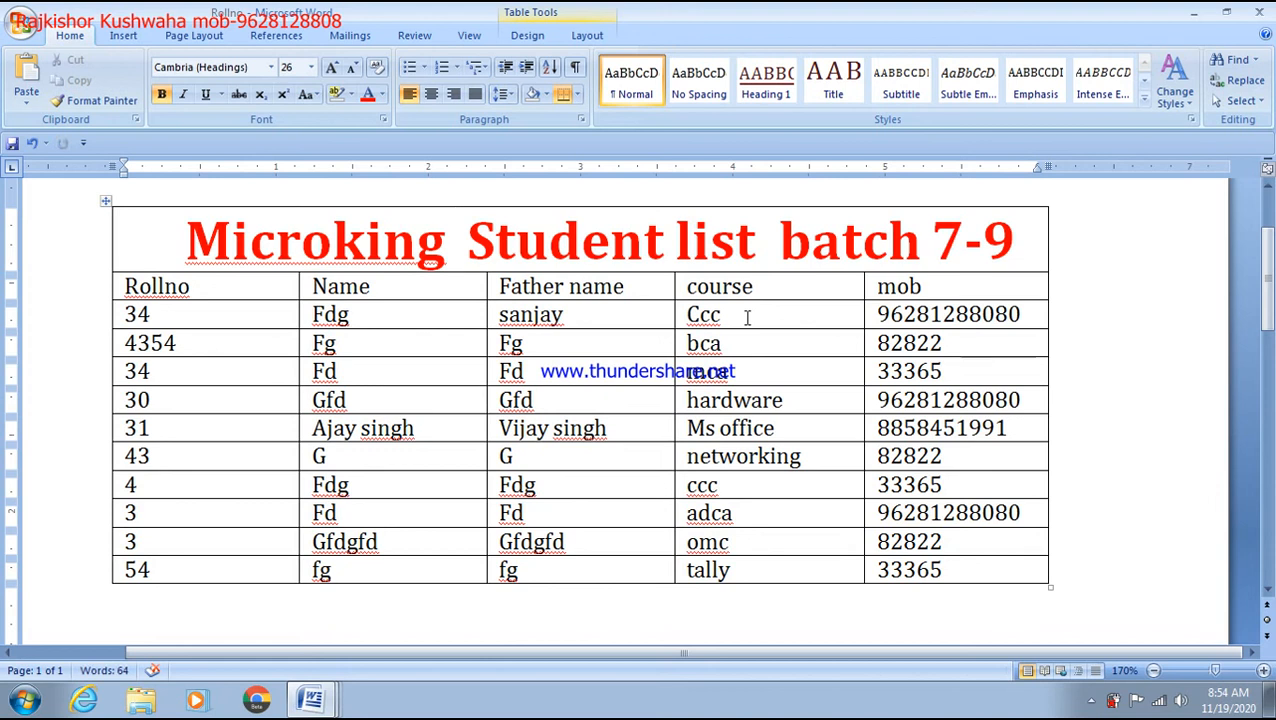
Step: Select the entire table row for roll number 43
left_click(124, 37)
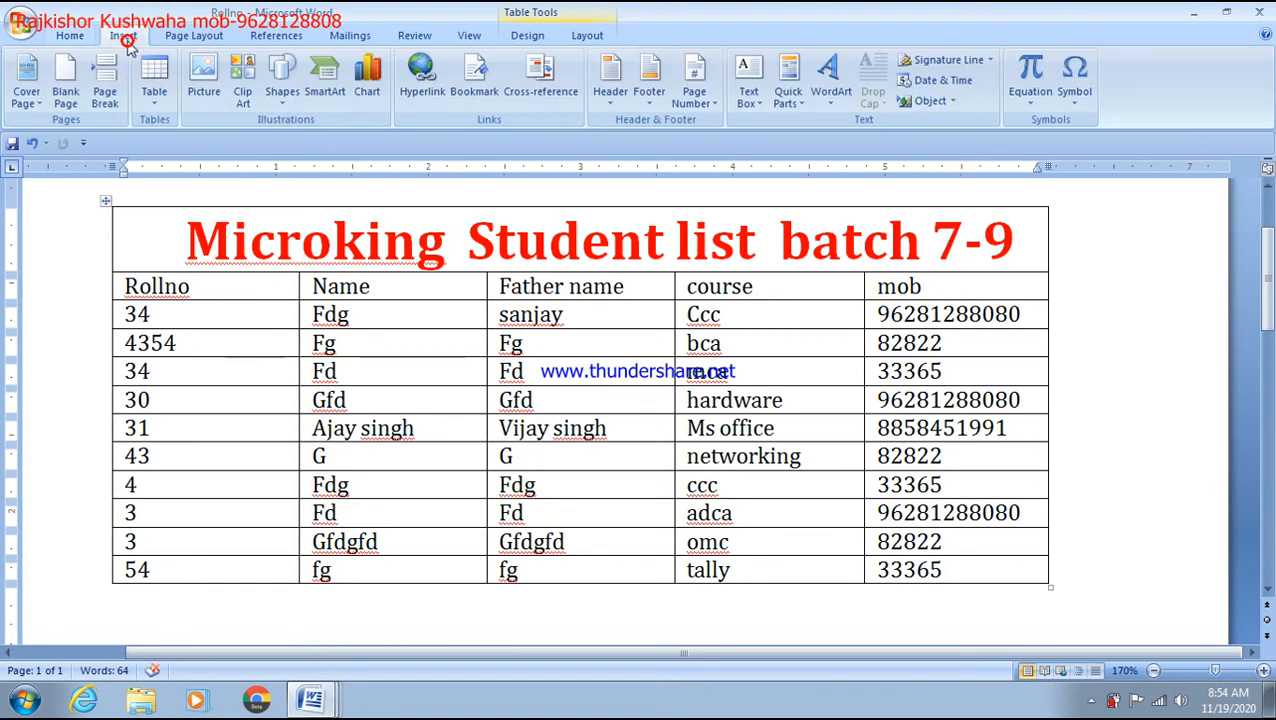
left_click(580, 242)
left_click(604, 38)
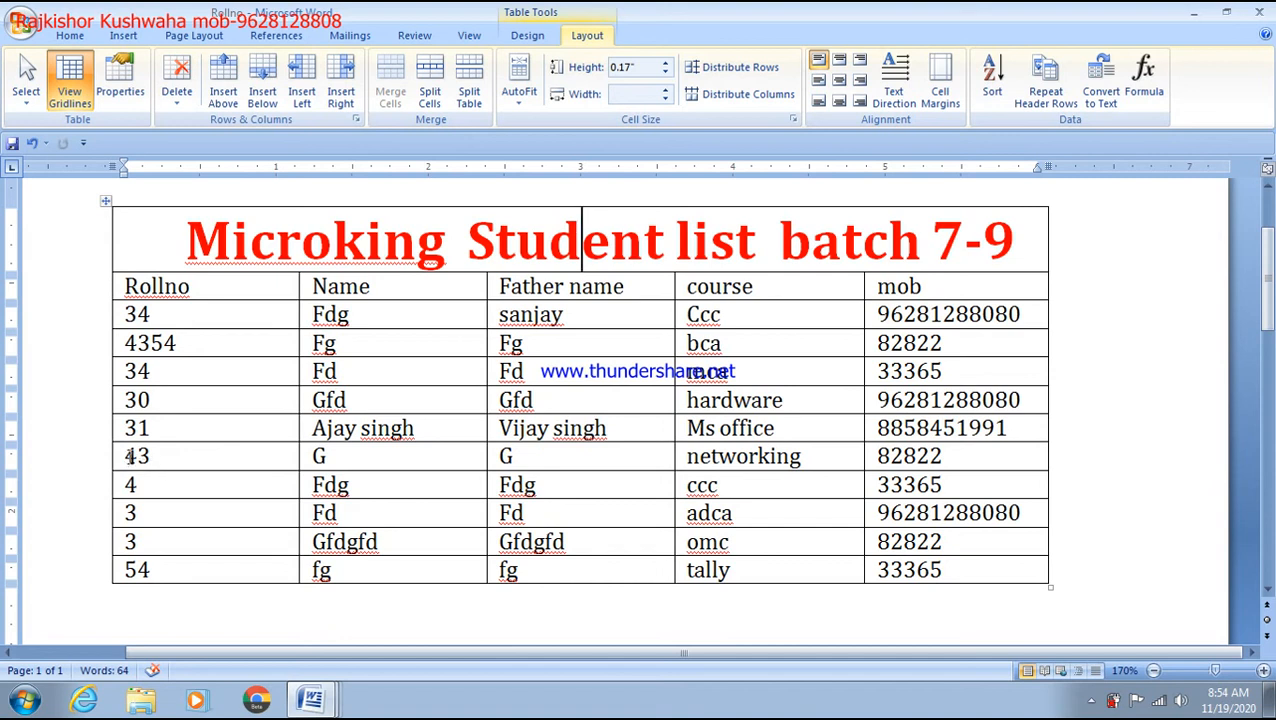
left_click_drag(124, 456, 914, 478)
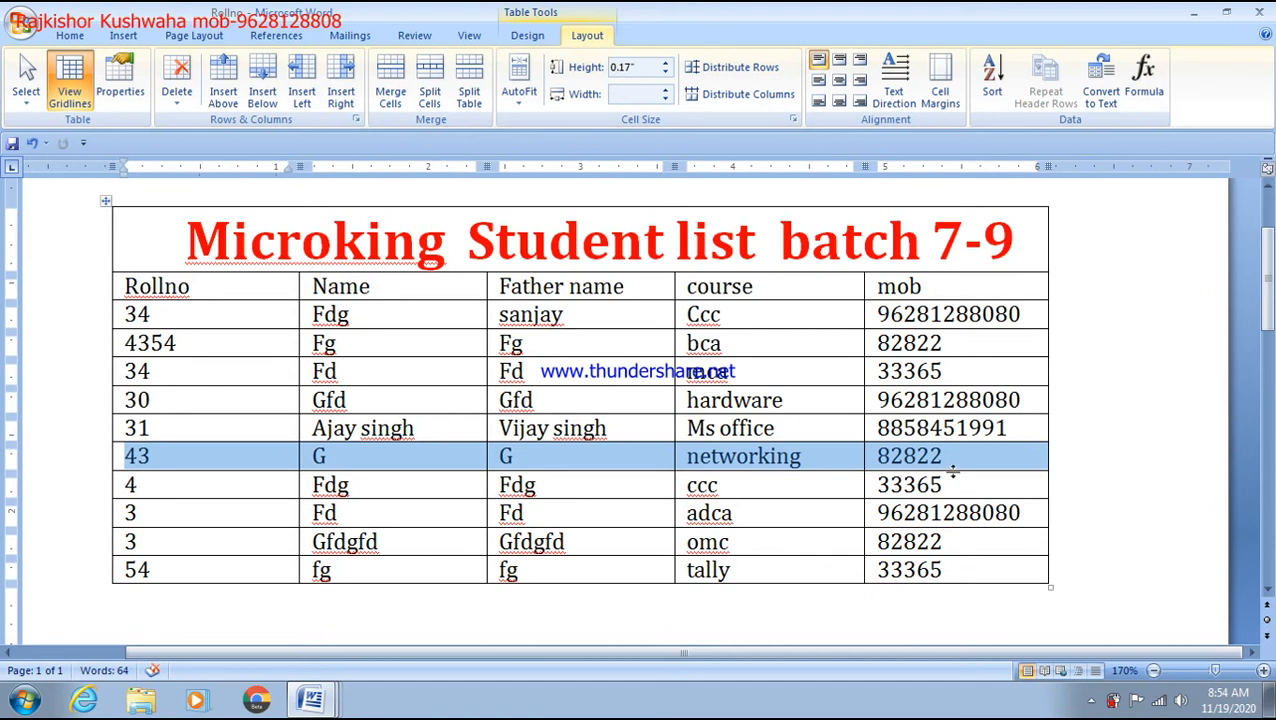
left_click_drag(955, 463, 250, 463)
Step: Replace the placeholder 'G' in roll 43's Name cell with the student's full name, fixing the spelling
left_click(308, 461)
left_click(347, 457)
key("BackSpace")
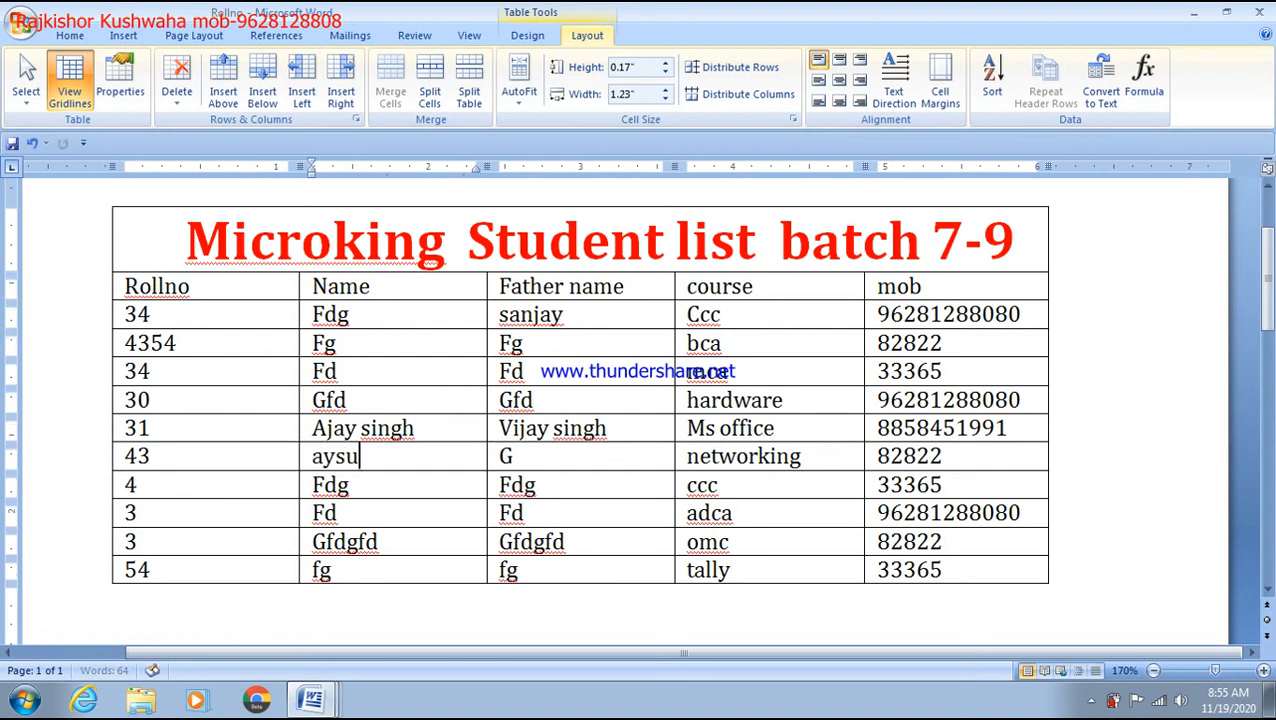
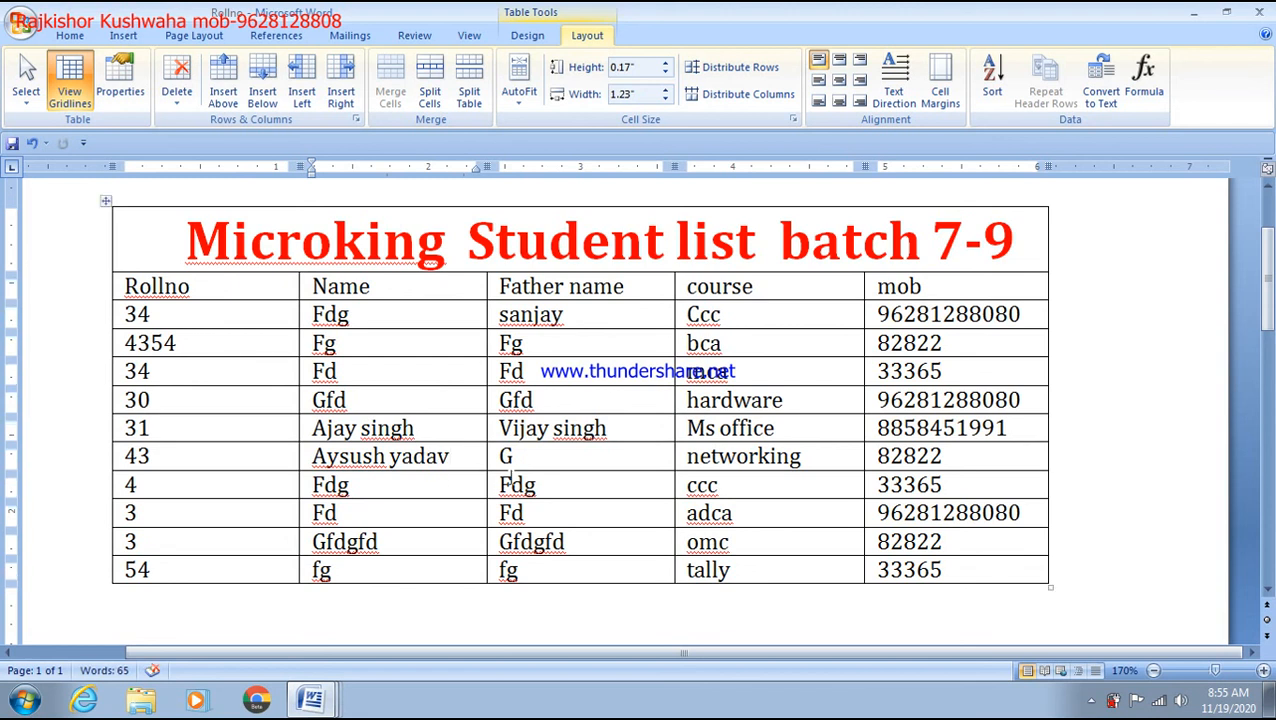
left_click(352, 455)
key("BackSpace")
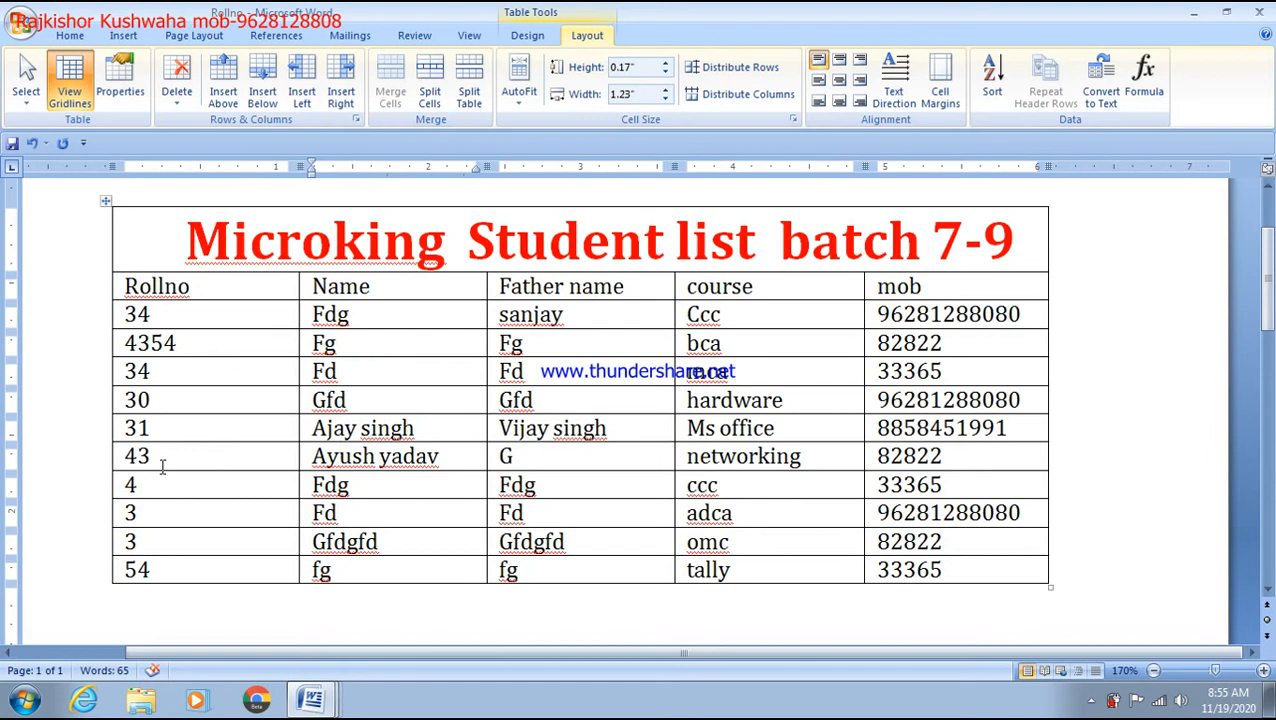
left_click_drag(125, 456, 886, 462)
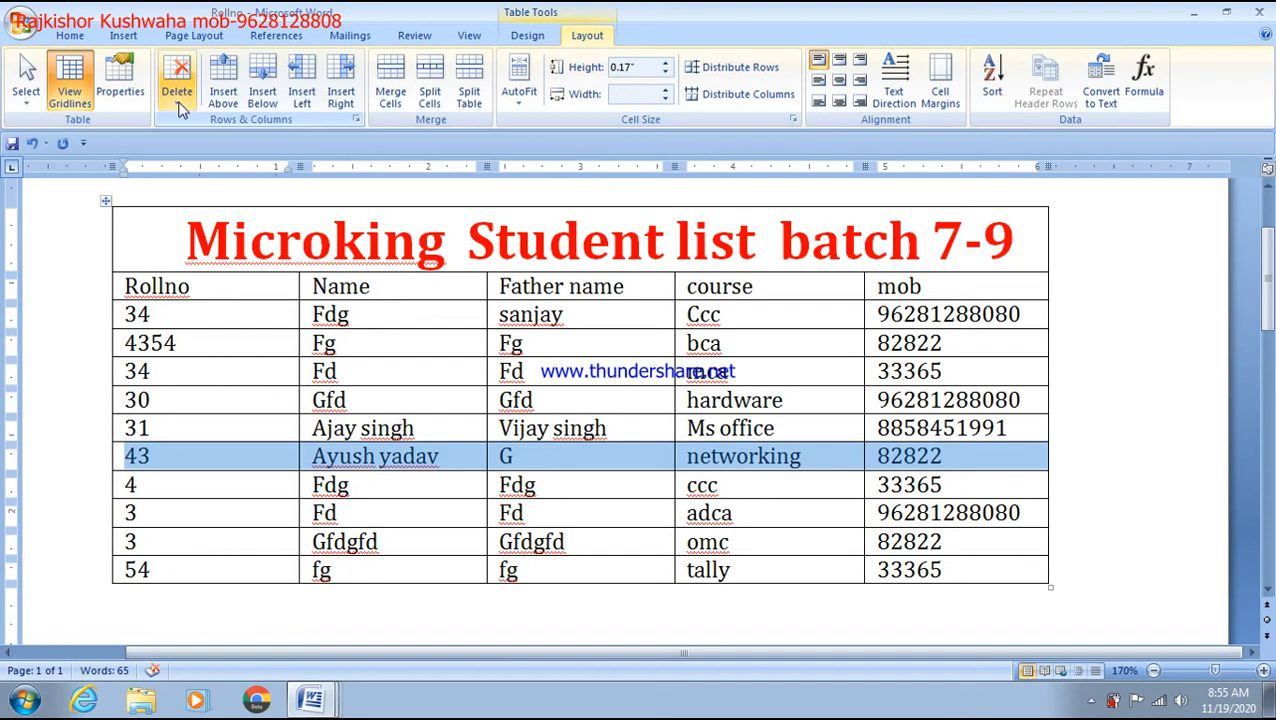
Step: Delete the roll 43 row with Delete Rows
left_click(178, 100)
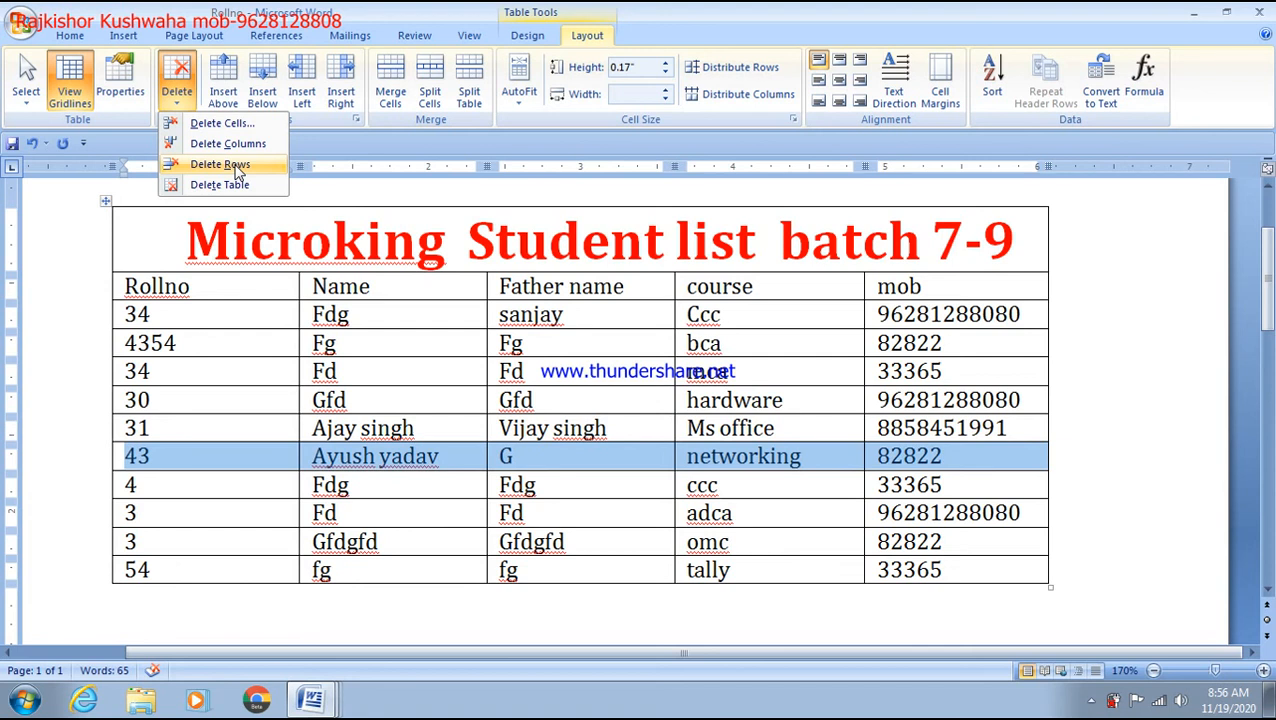
left_click(220, 164)
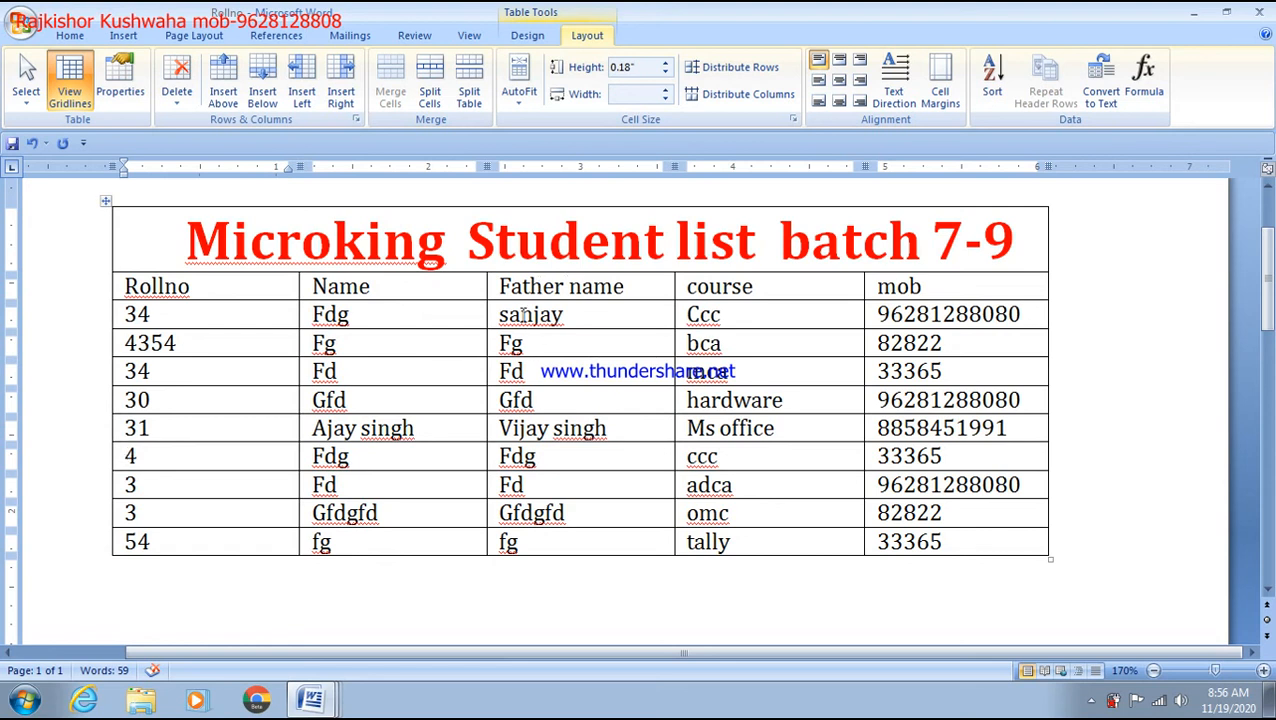
Step: Select the Father name column and delete it with Delete Columns
left_click_drag(508, 292, 518, 555)
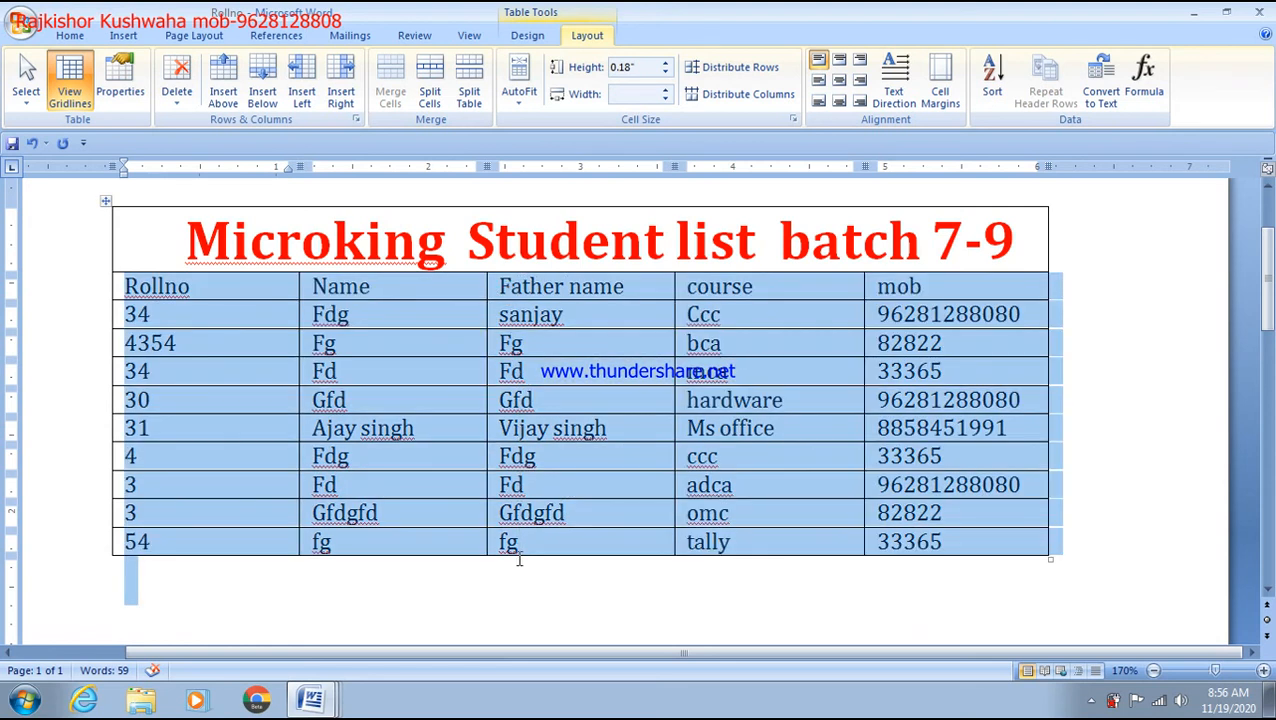
left_click(524, 341)
left_click_drag(508, 278, 521, 549)
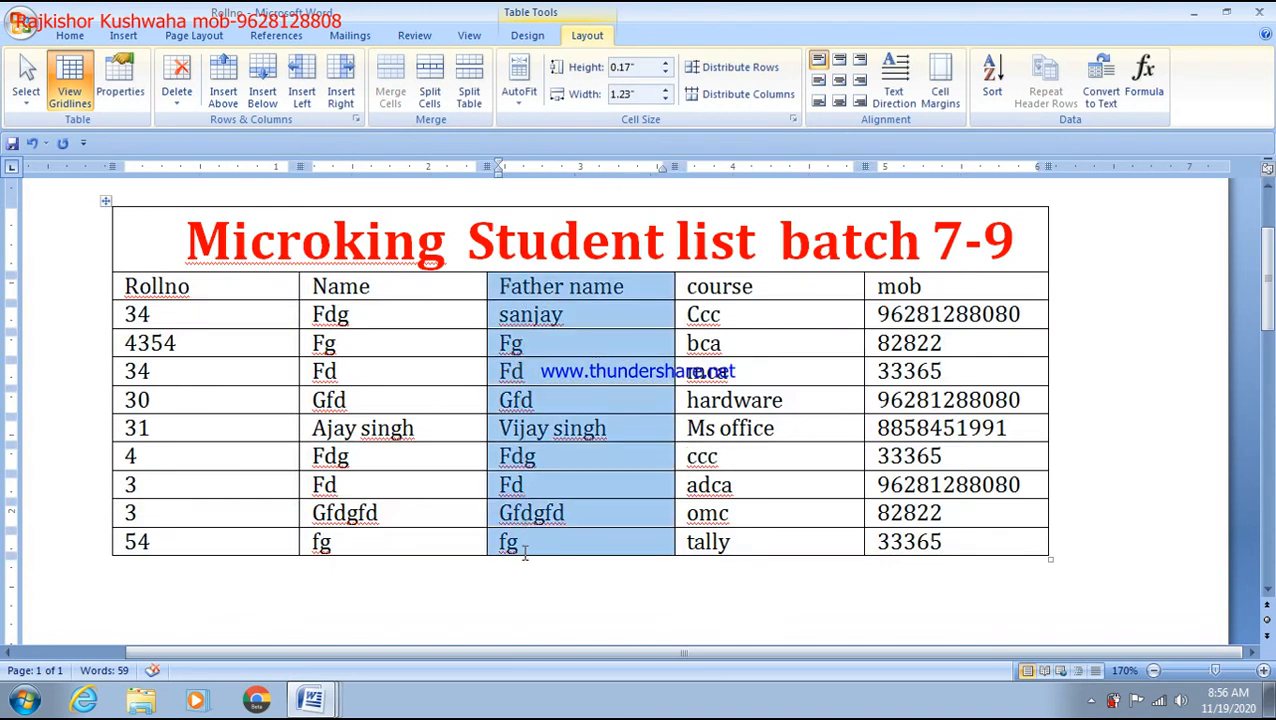
left_click(528, 285)
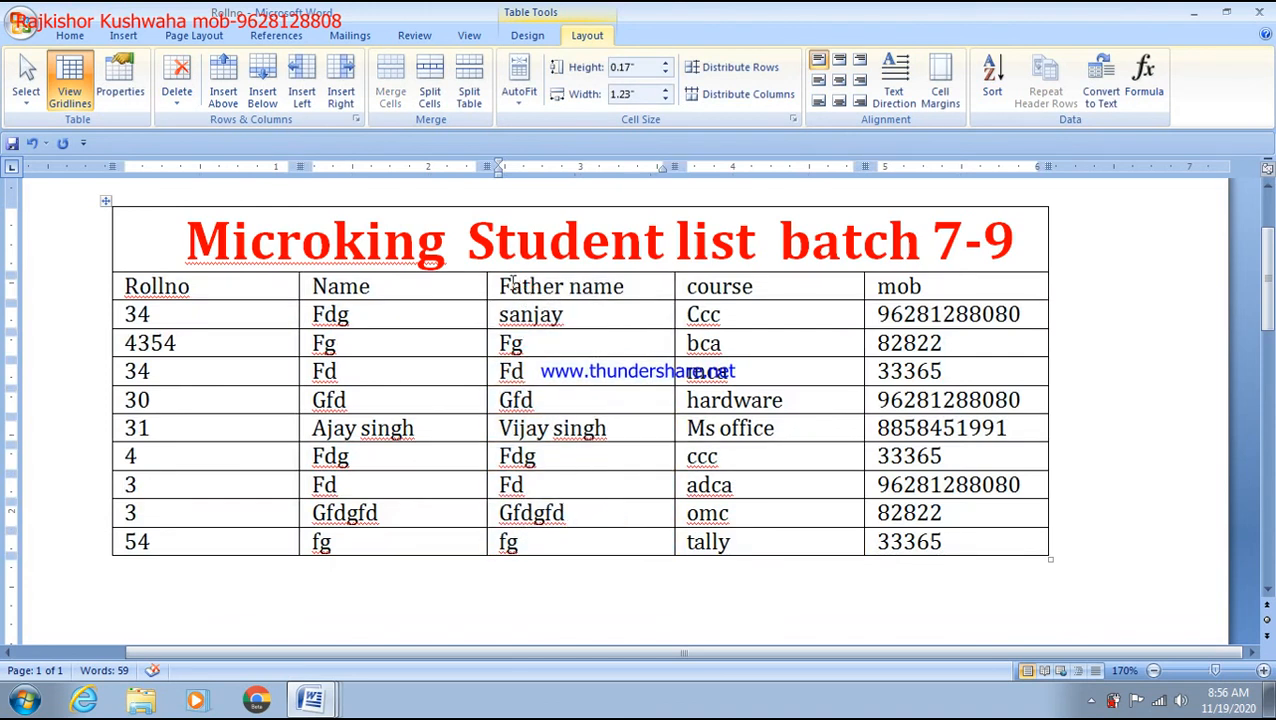
left_click(493, 286)
key("shift+Down")
key("shift+Down")
key("shift+Down")
key("shift+Down")
key("shift+Down")
key("shift+Down")
key("shift+Down")
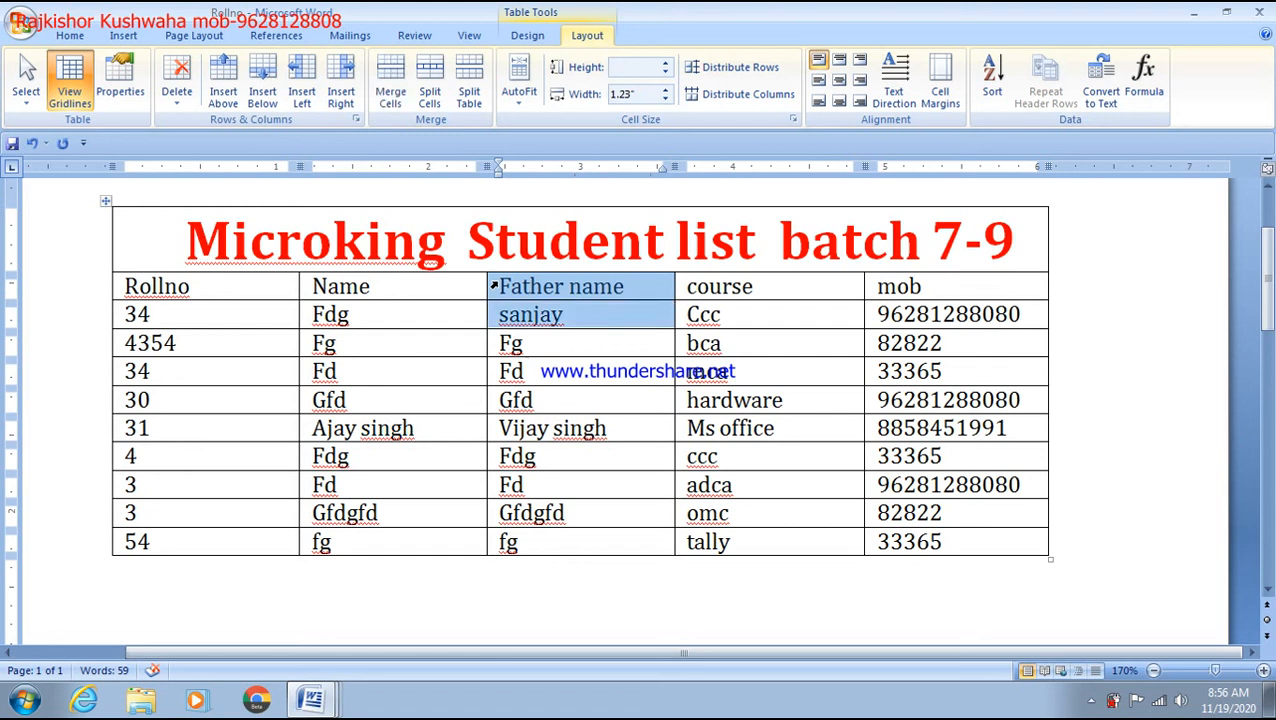
key("shift+Down")
key("shift+Down")
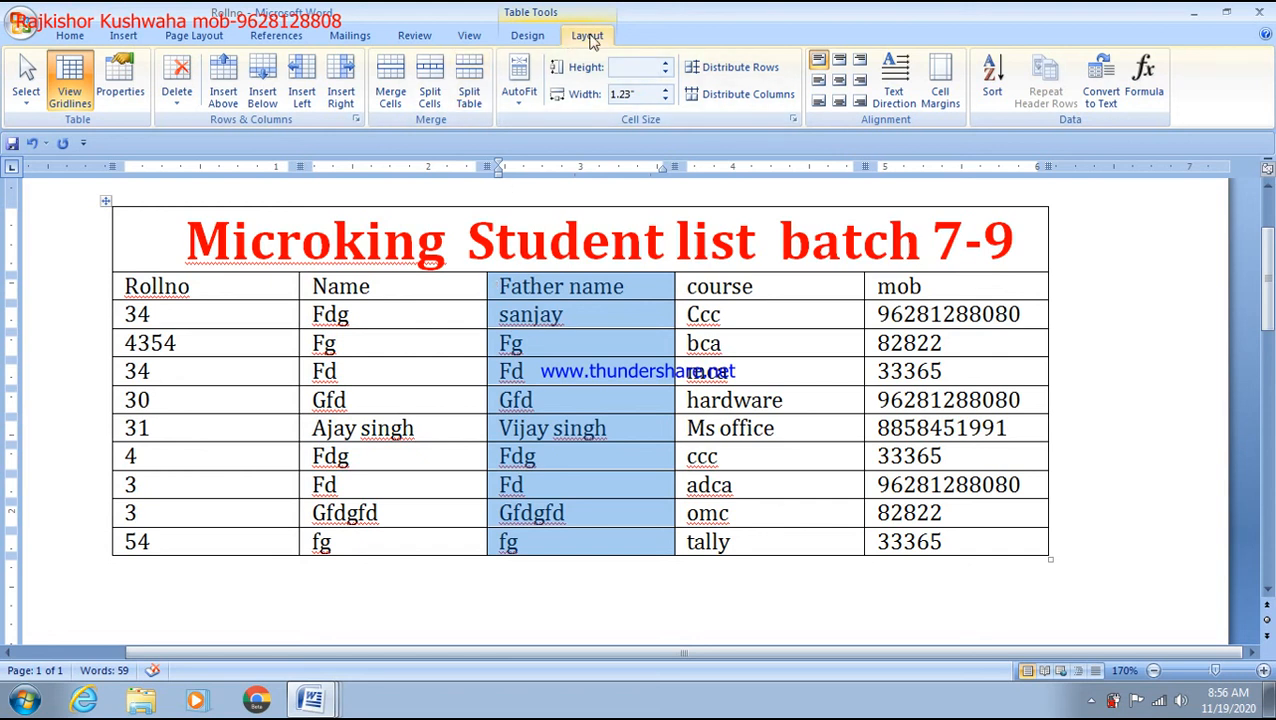
left_click(177, 88)
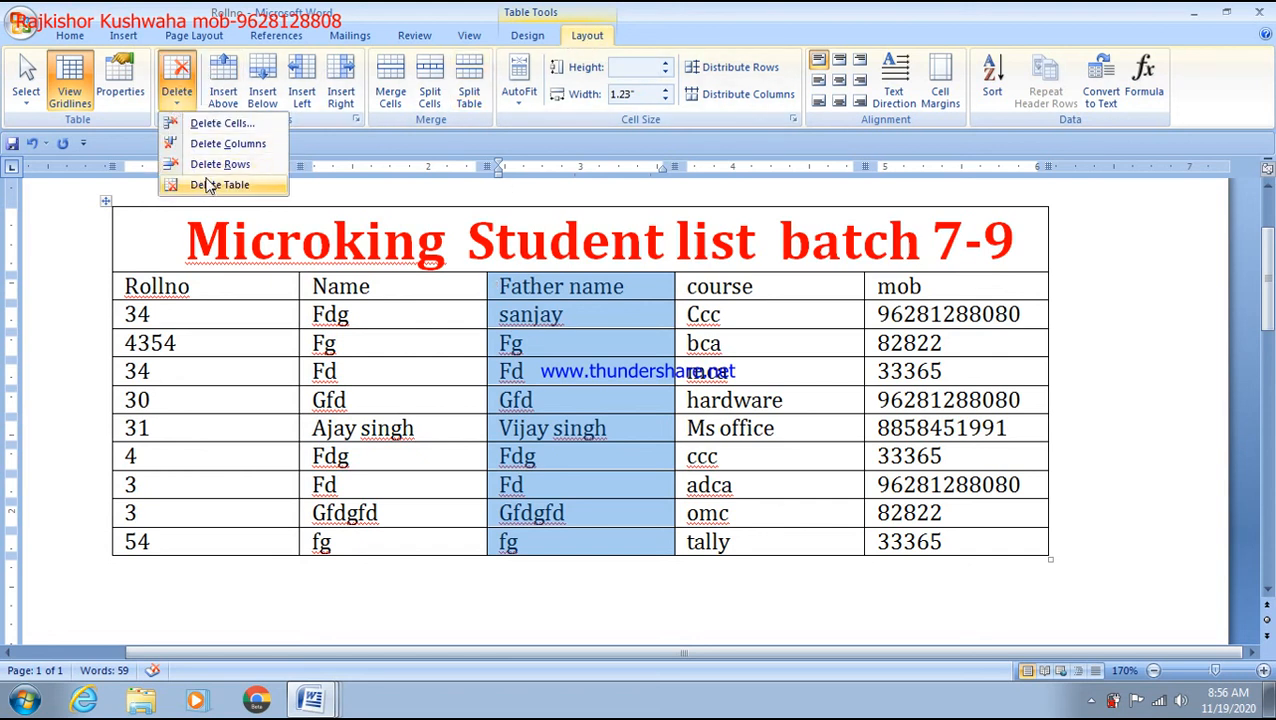
left_click(220, 144)
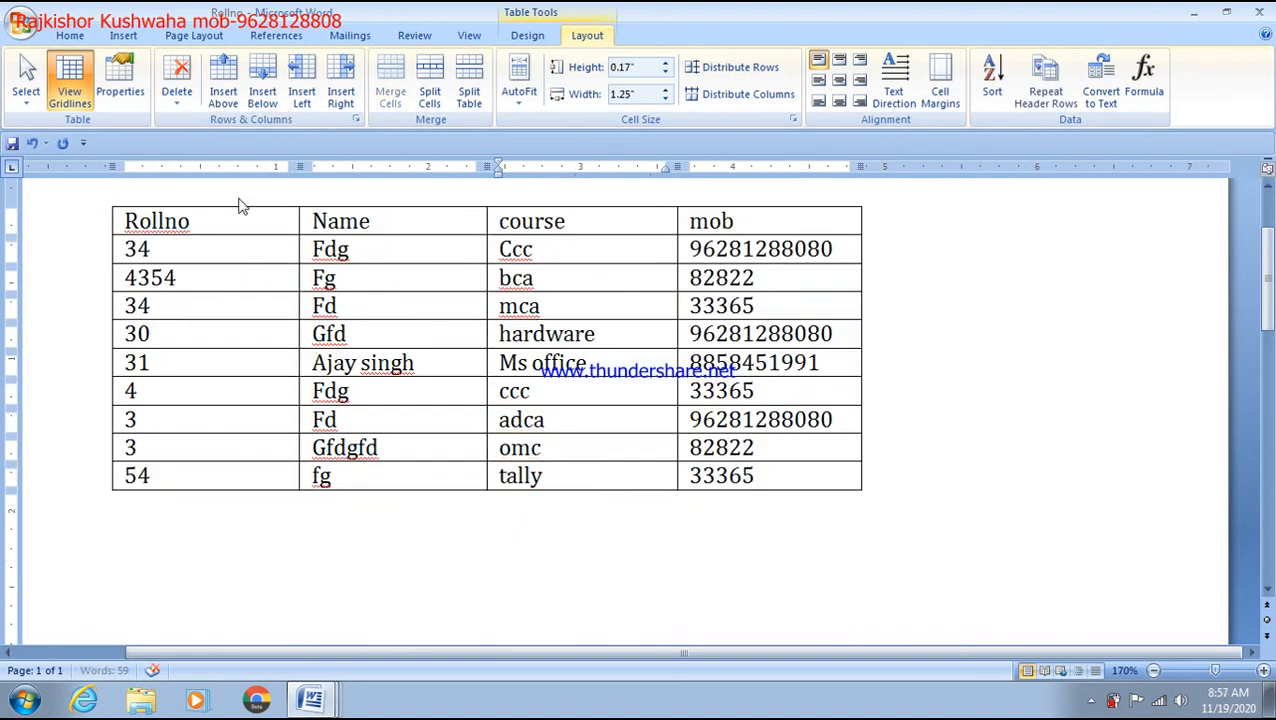
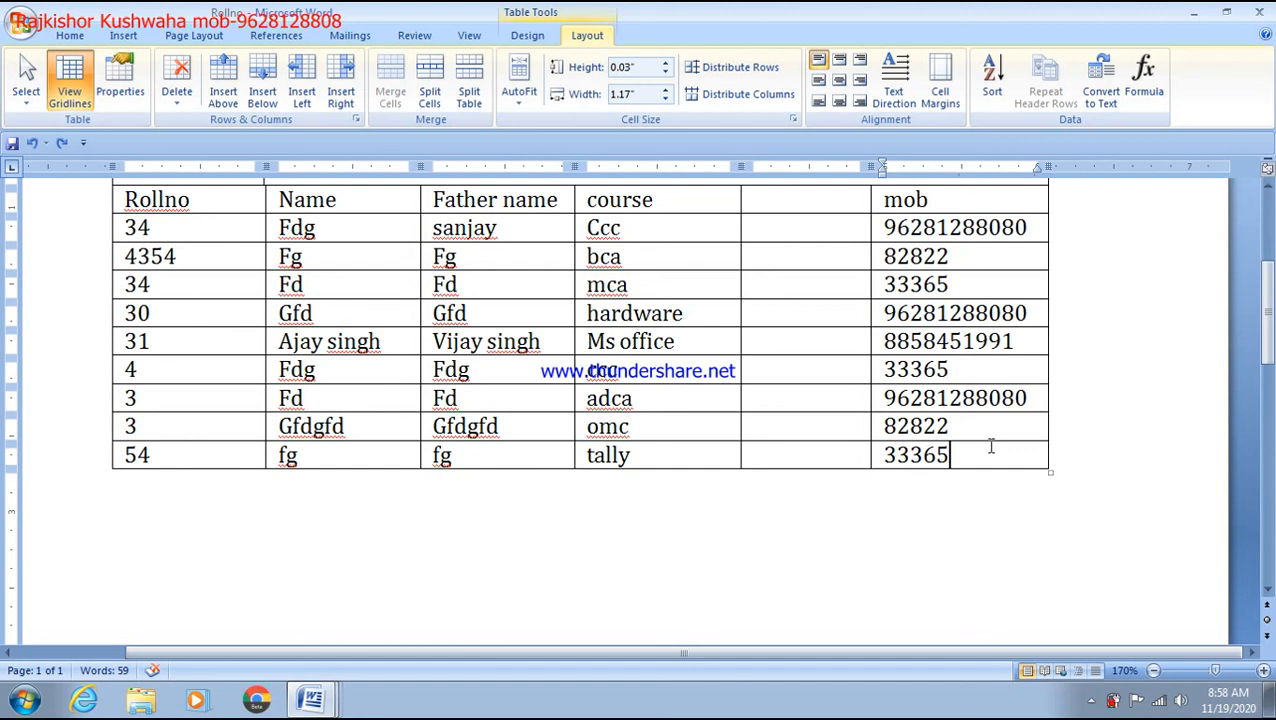
Step: Add four empty rows below the last student in the table
key("Tab")
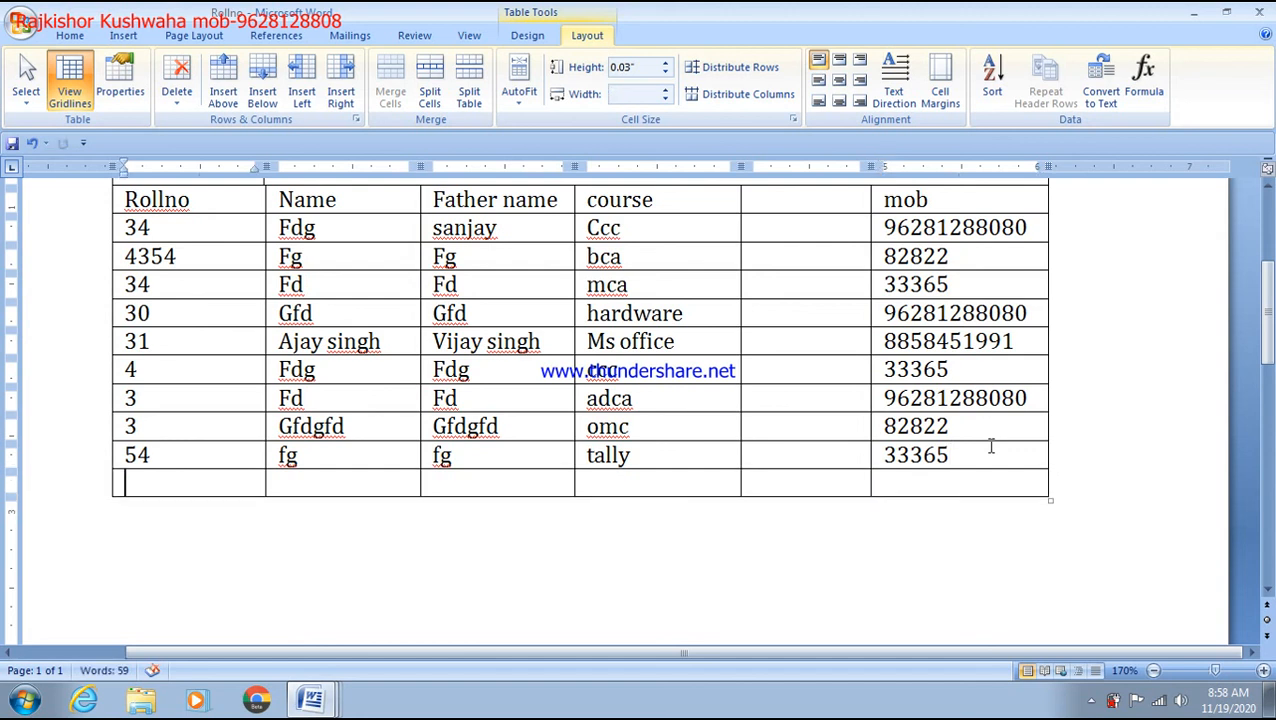
left_click(996, 485)
key("Tab")
left_click(967, 514)
key("Tab")
left_click(945, 541)
key("Tab")
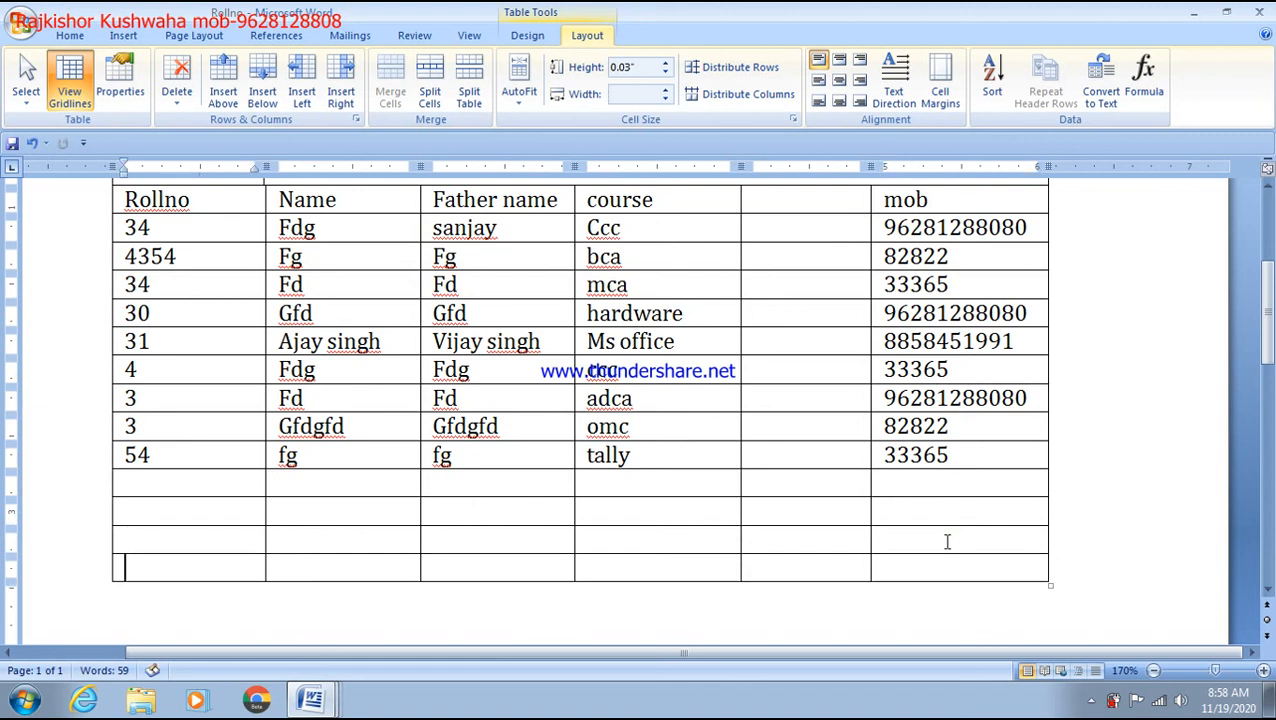
Step: Enter roll number 55 with the student's name and father's name in the first new row
left_click(184, 483)
type("55")
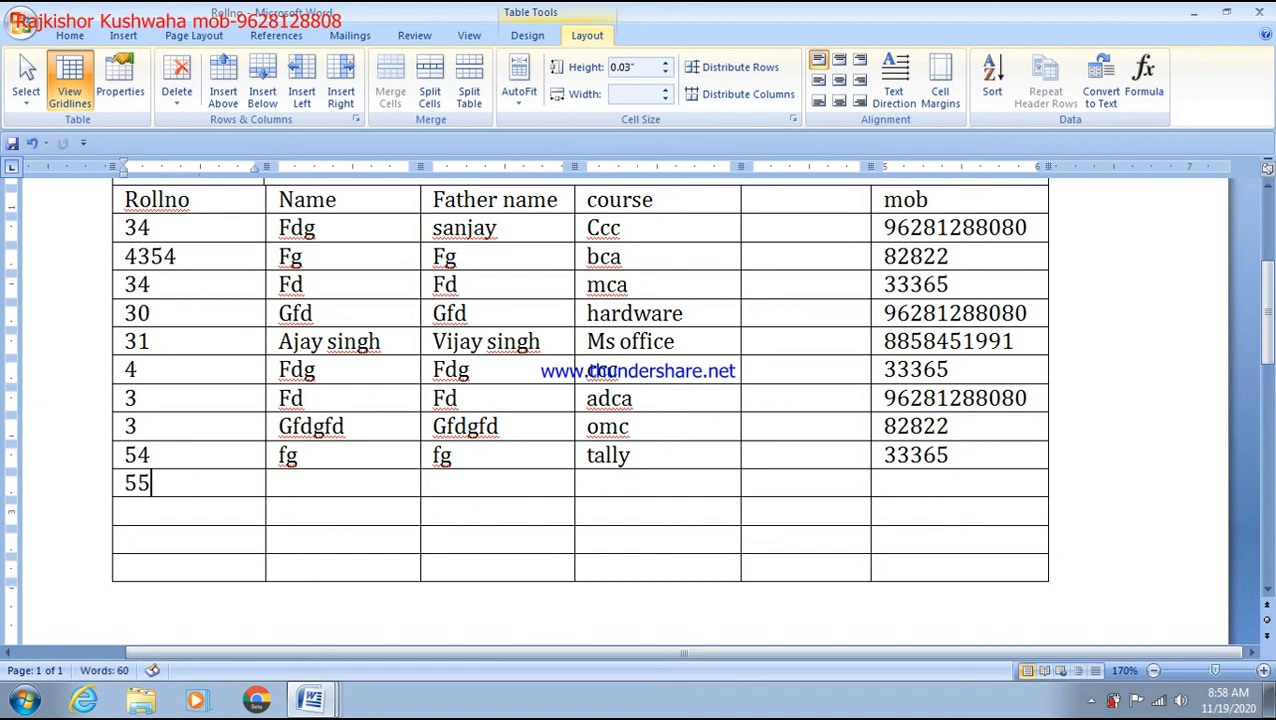
left_click(284, 488)
type("k")
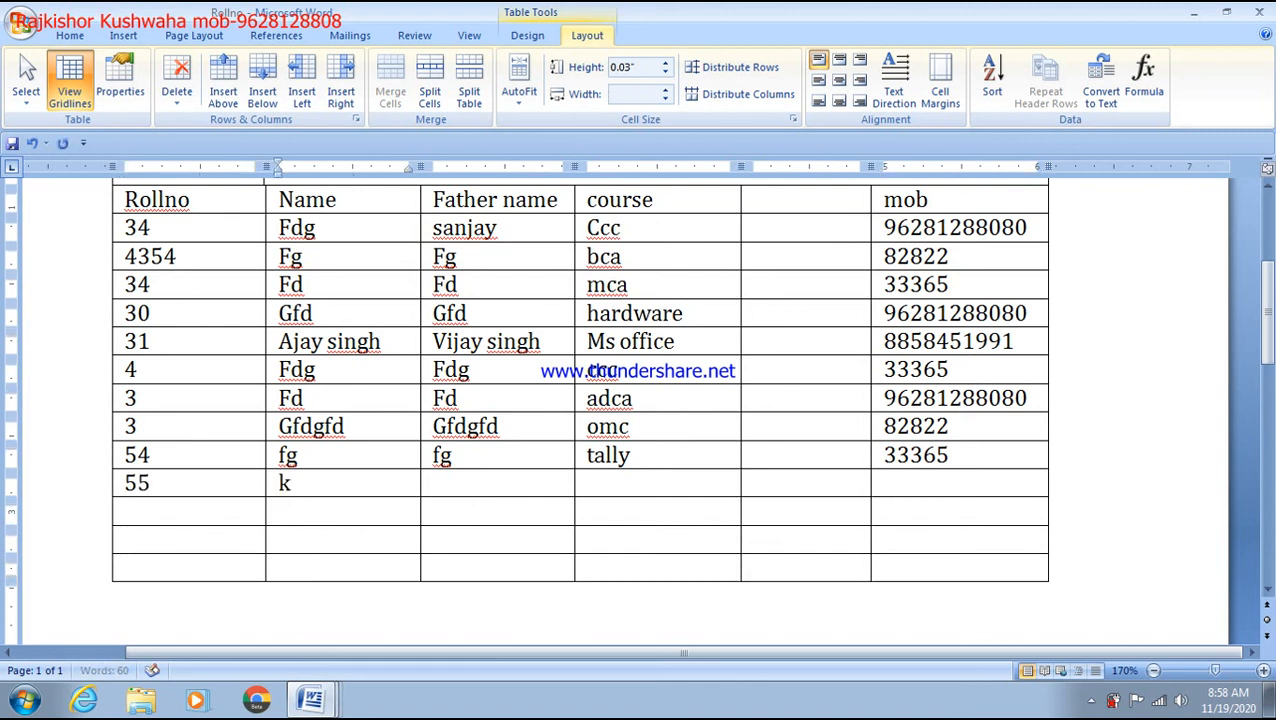
type("amlesh")
key("Tab")
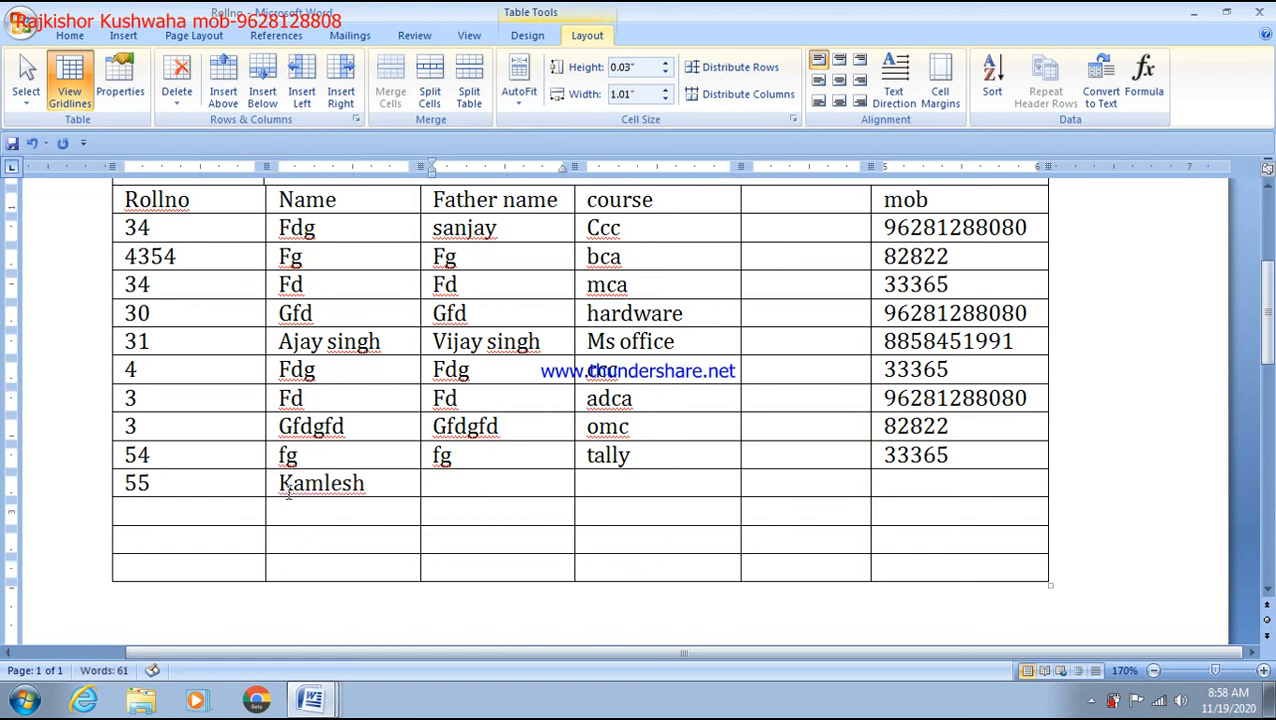
type("dgfd")
Step: Fill row 55 with course olevel, 'h' in the unlabelled column, and the mobile number
left_click(603, 495)
type("olev")
key("BackSpace")
type("vel")
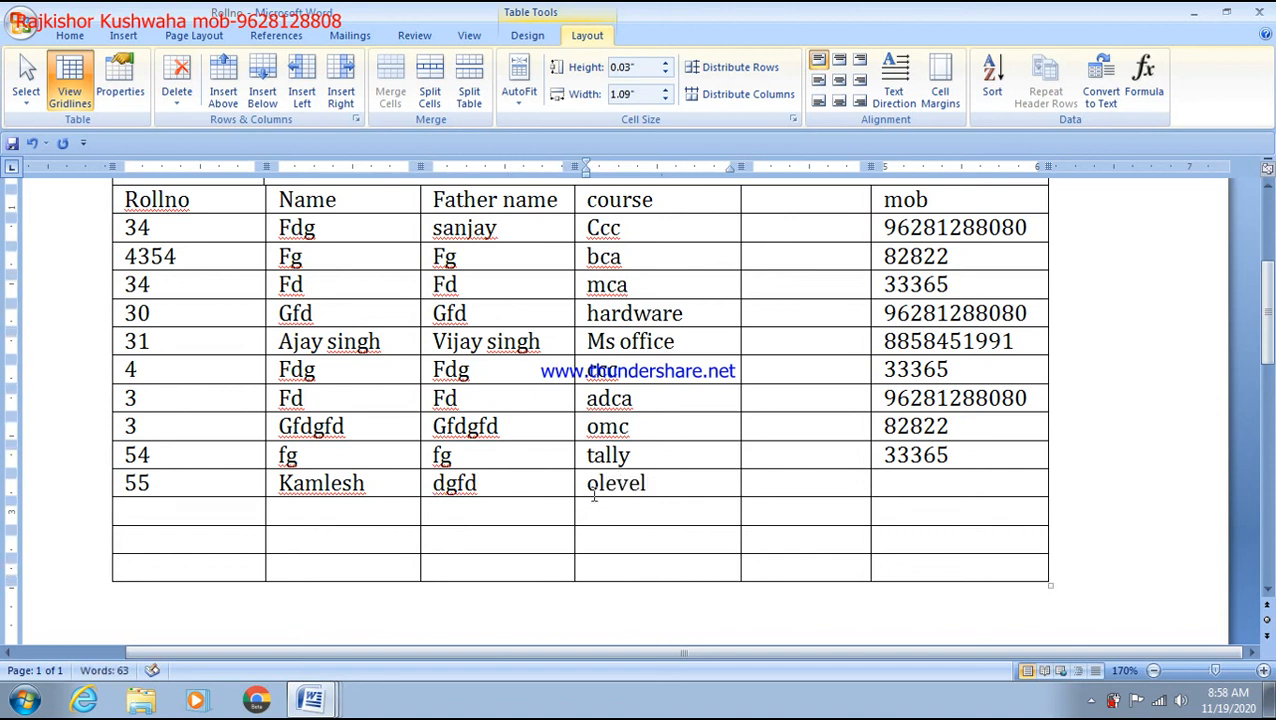
left_click(818, 490)
type("h")
left_click(914, 484)
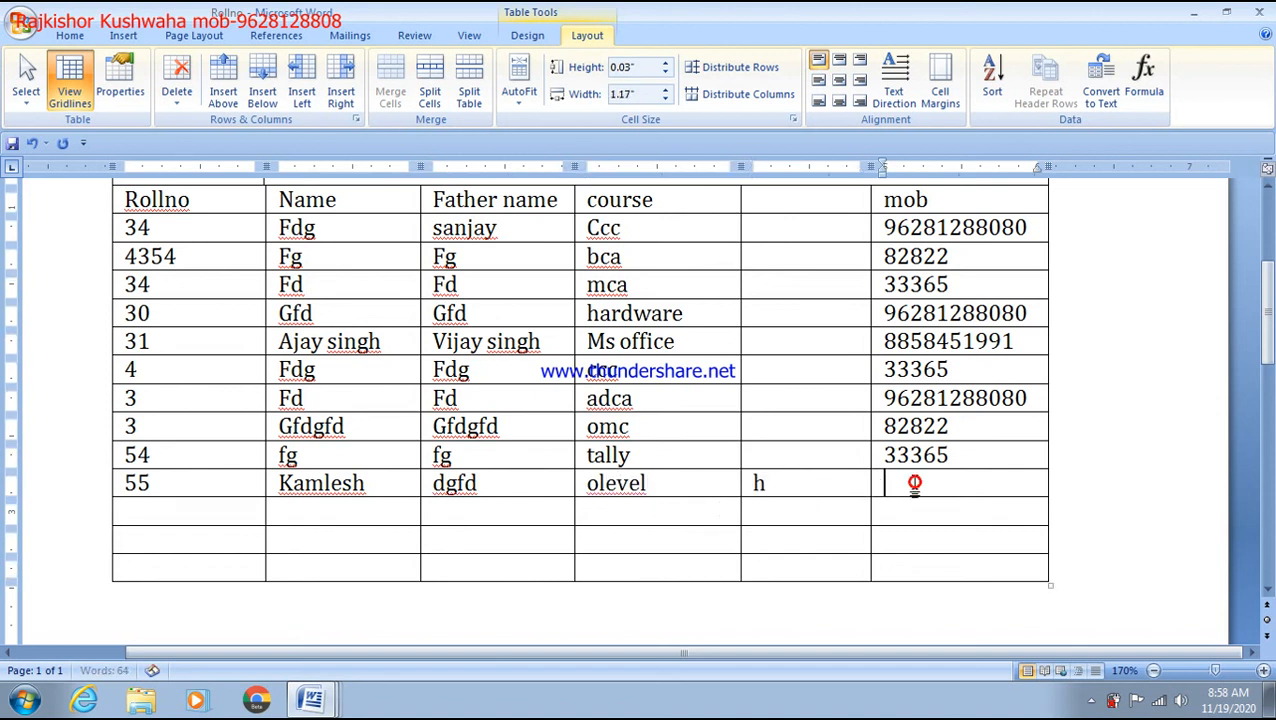
type("826552")
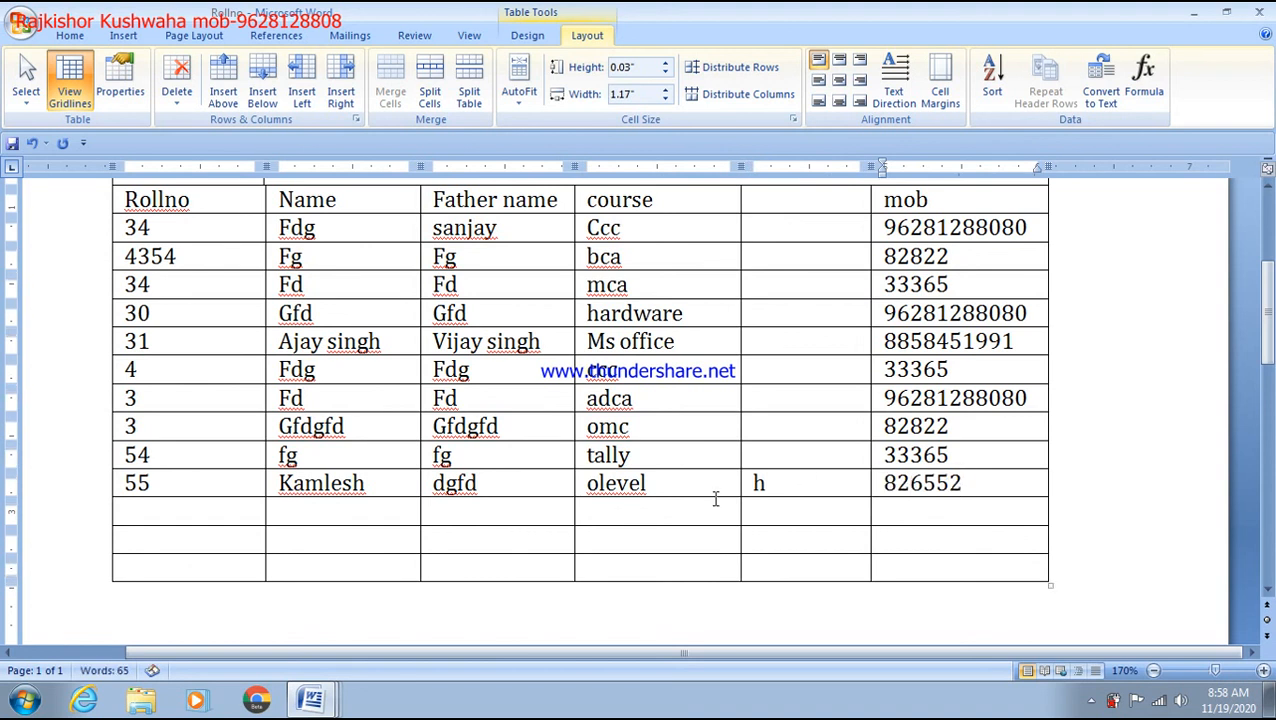
left_click(1003, 575)
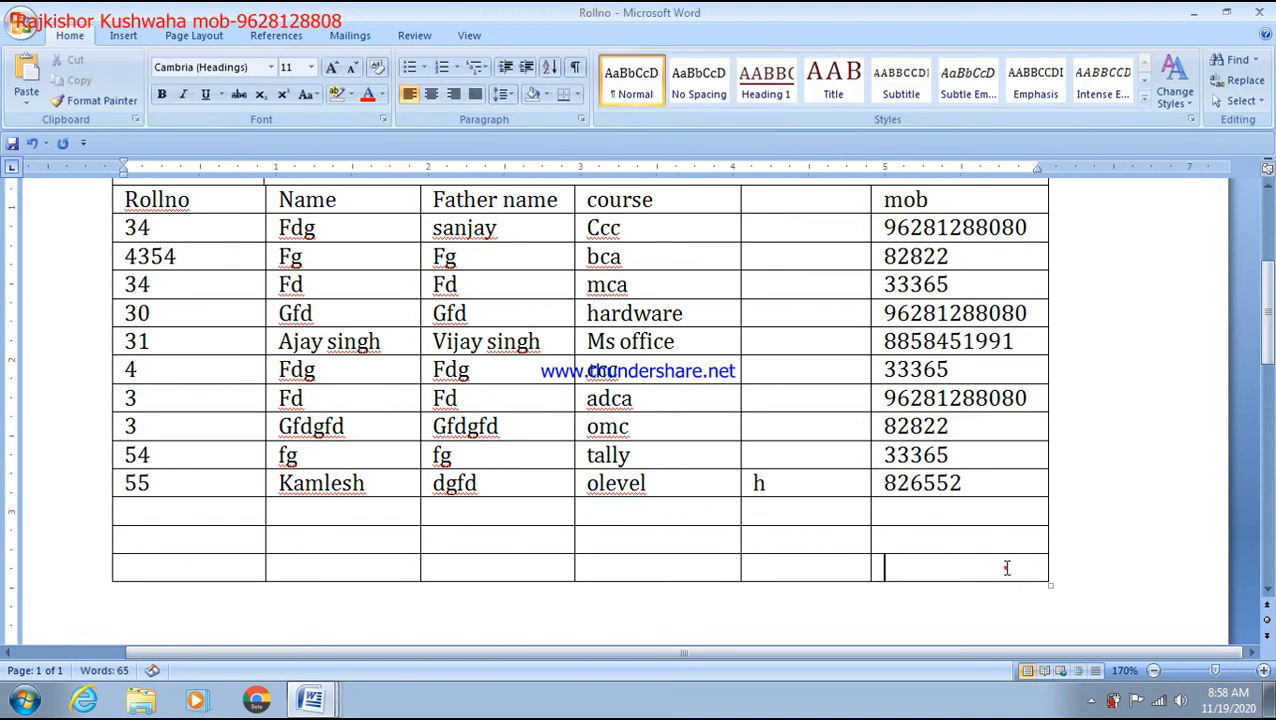
Step: Append the first couple of empty rows beneath the table's last row
key("Tab")
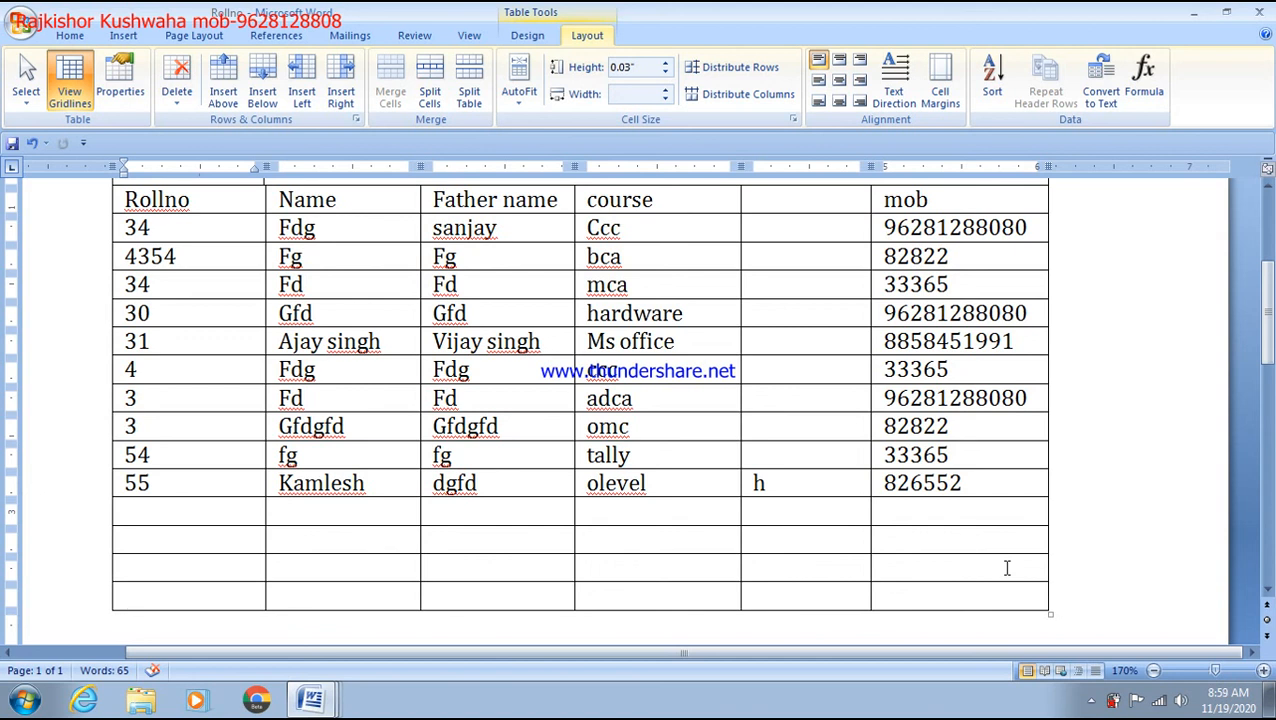
key("Tab")
key("Tab")
key("Tab")
key("Tab")
key("Tab")
left_click(1072, 596)
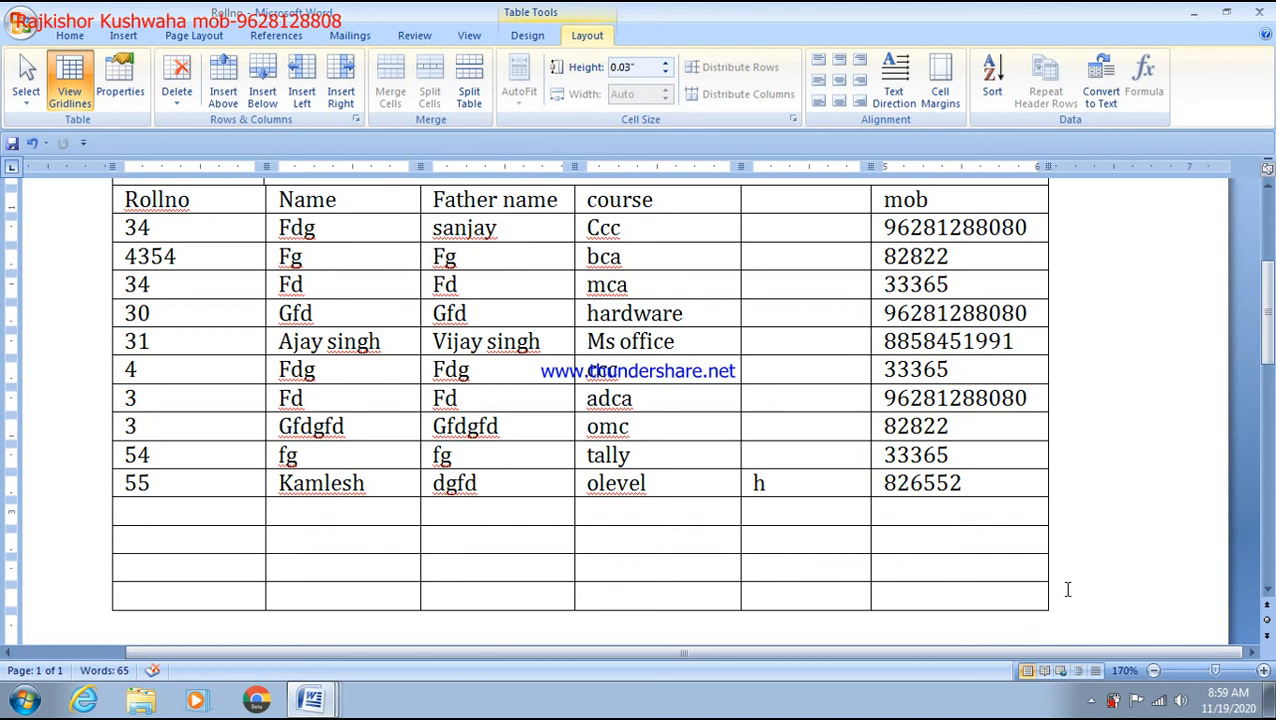
key("Return")
scroll(1066, 600, "down", 1)
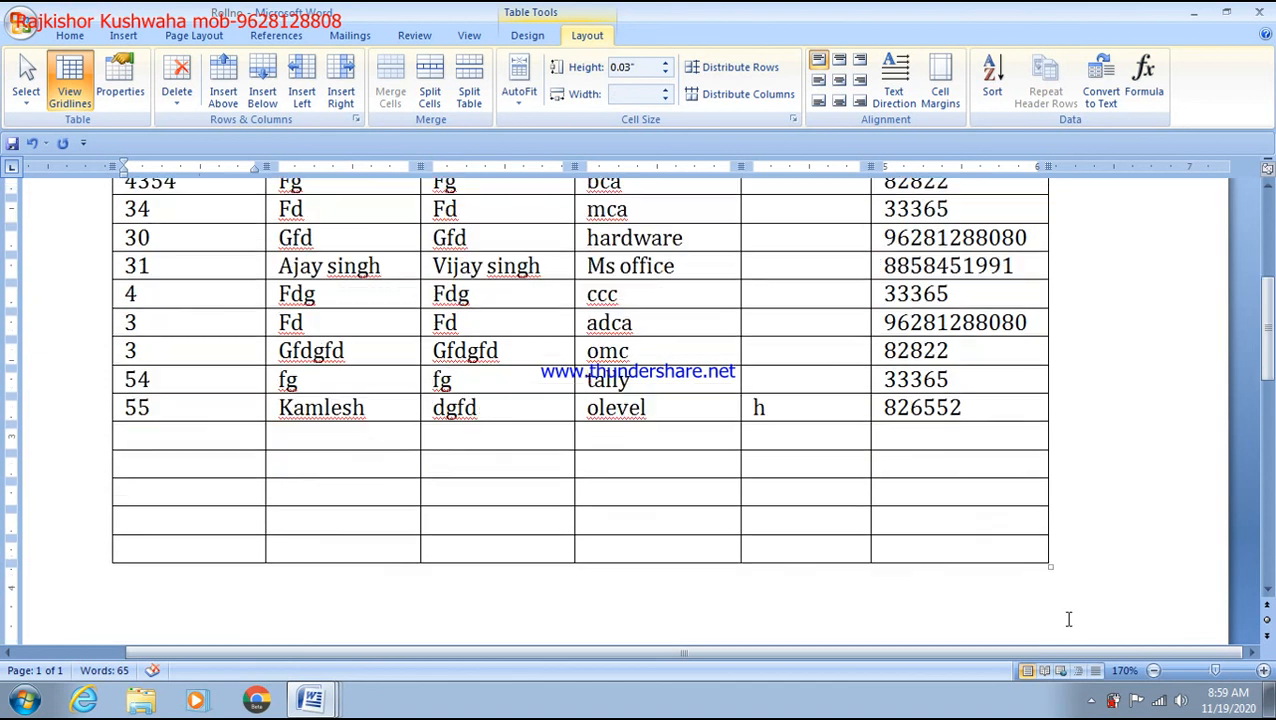
left_click(1064, 554)
key("Return")
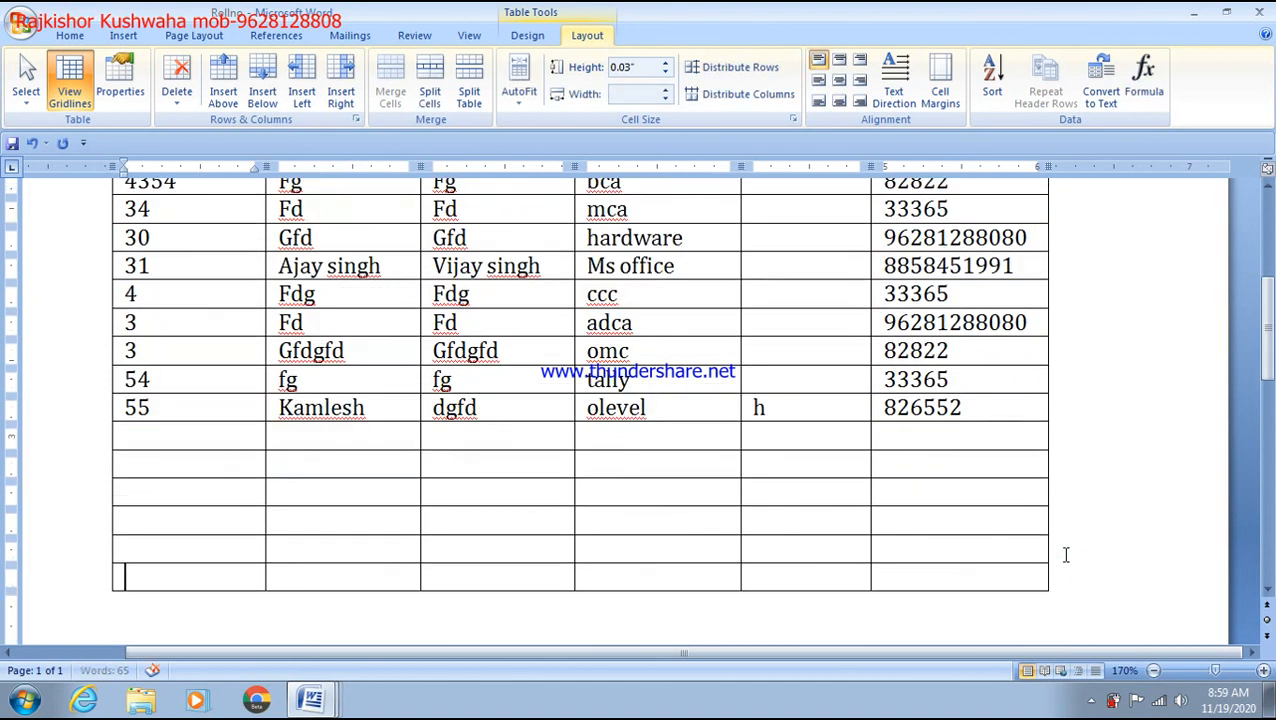
Step: Add four more empty rows to the bottom of the table
left_click(1055, 578)
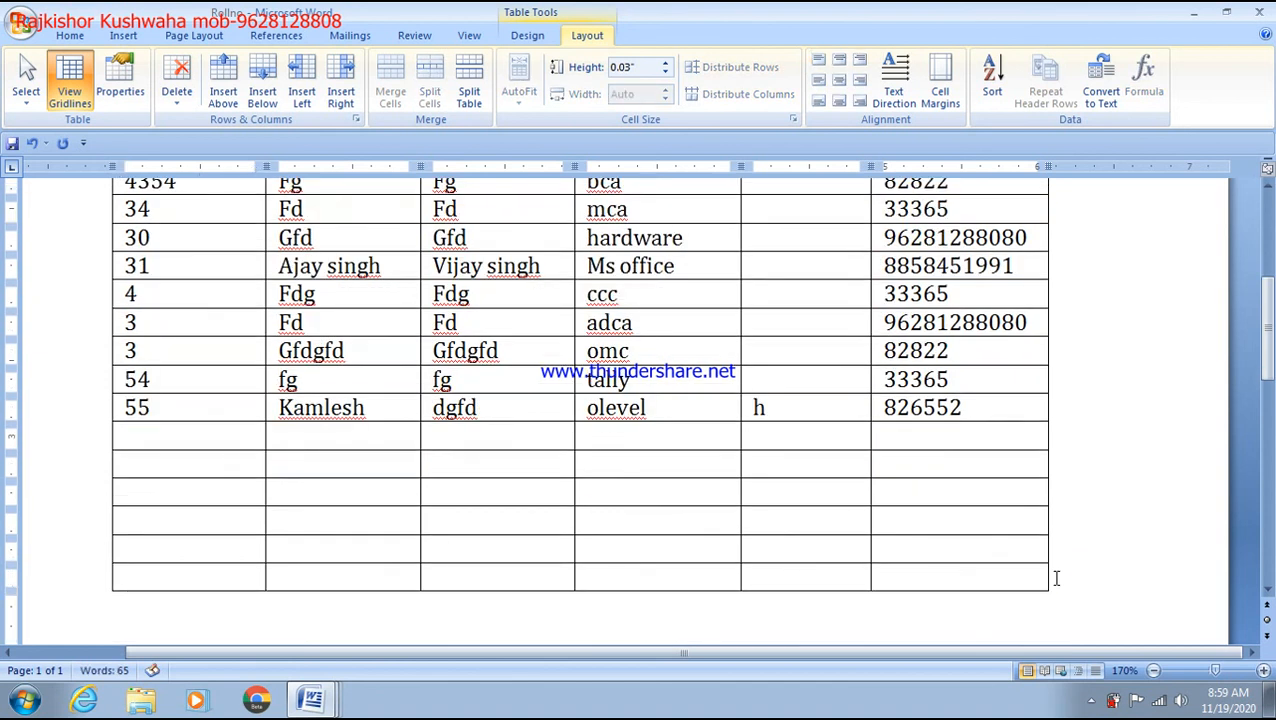
key("Return")
left_click(1055, 604)
key("Return")
scroll(1055, 605, "down", 2)
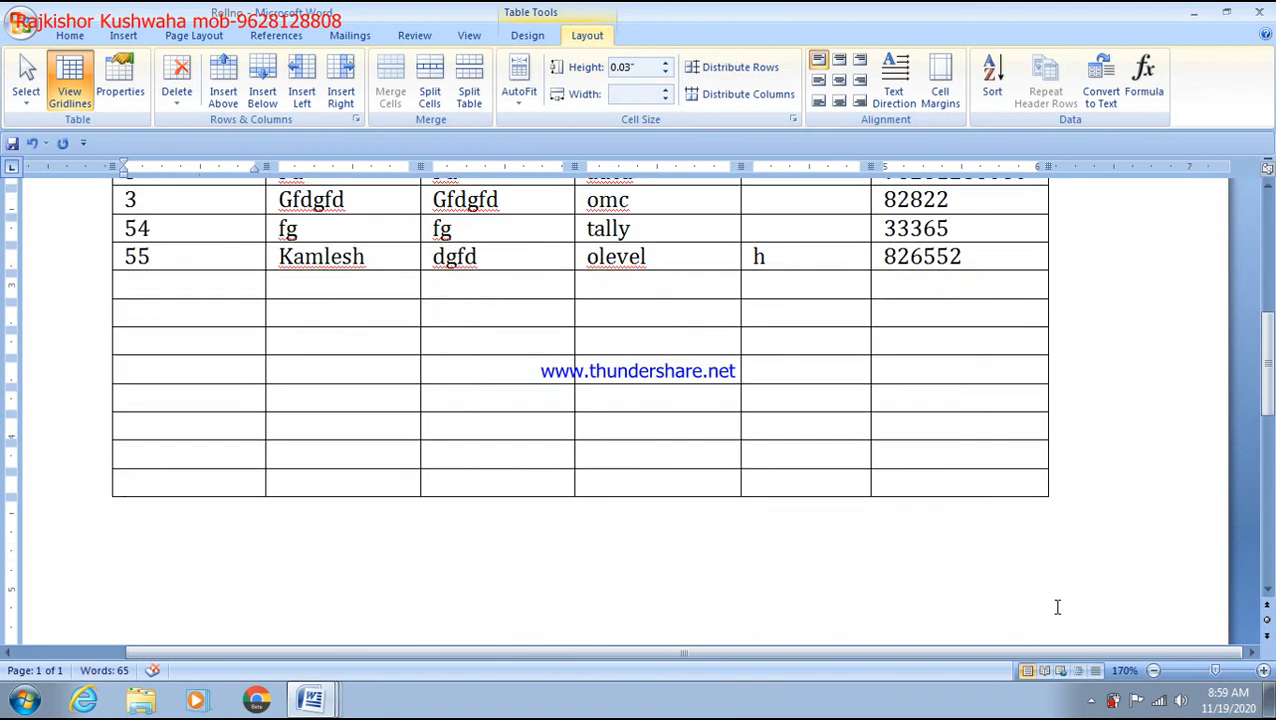
left_click(1057, 484)
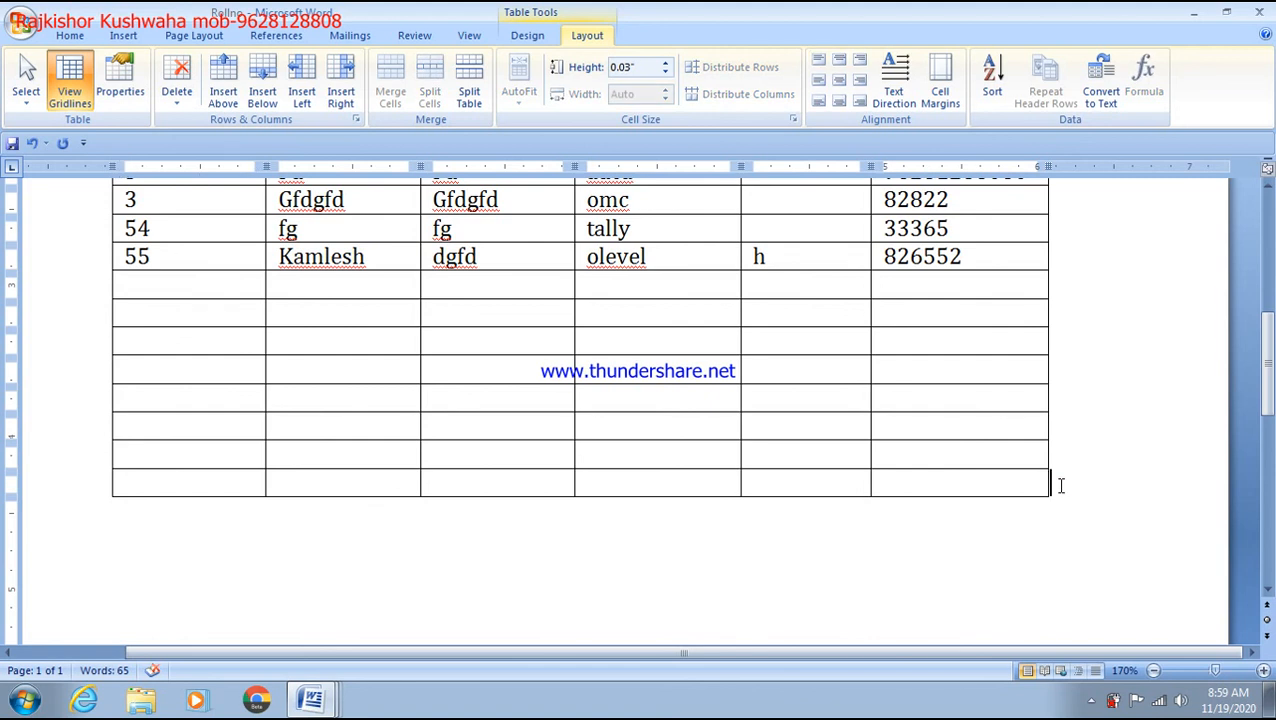
key("Return")
left_click(1059, 512)
key("Return")
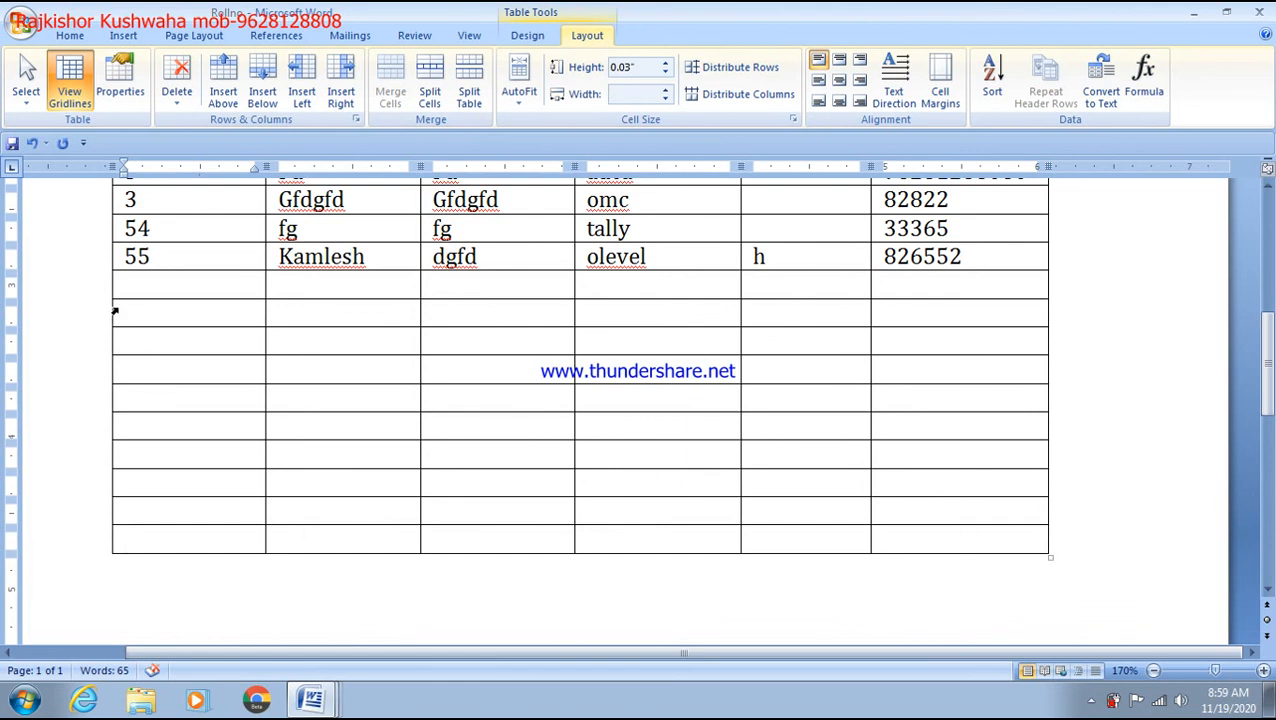
Step: Paste copies of the blank rows below the table to lengthen it
left_click_drag(122, 319, 986, 534)
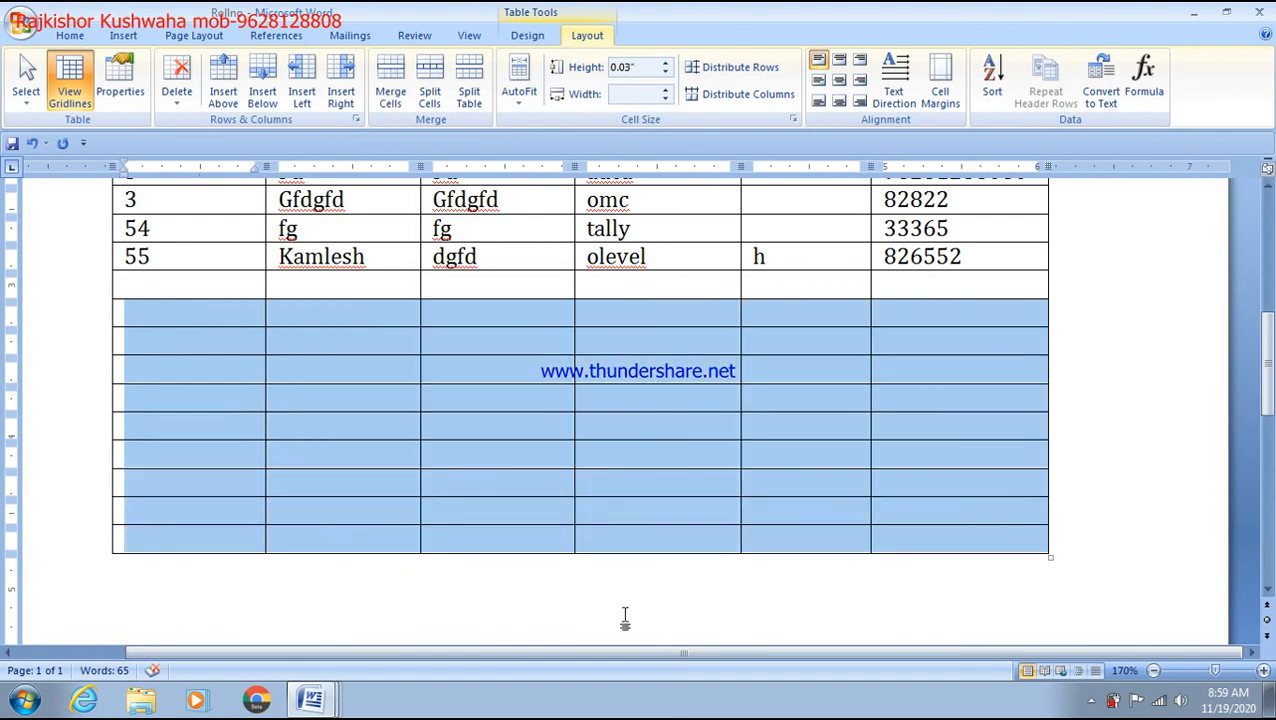
left_click(121, 571)
key("ctrl+v")
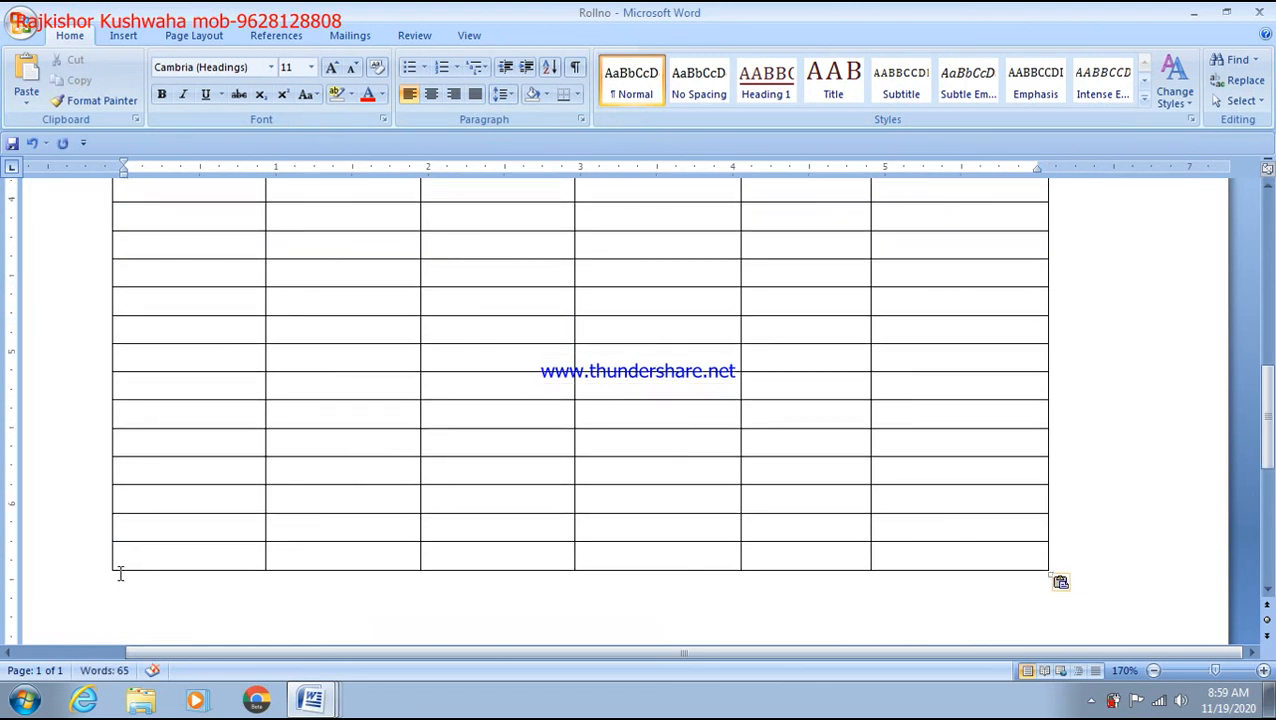
scroll(120, 573, "up", 5)
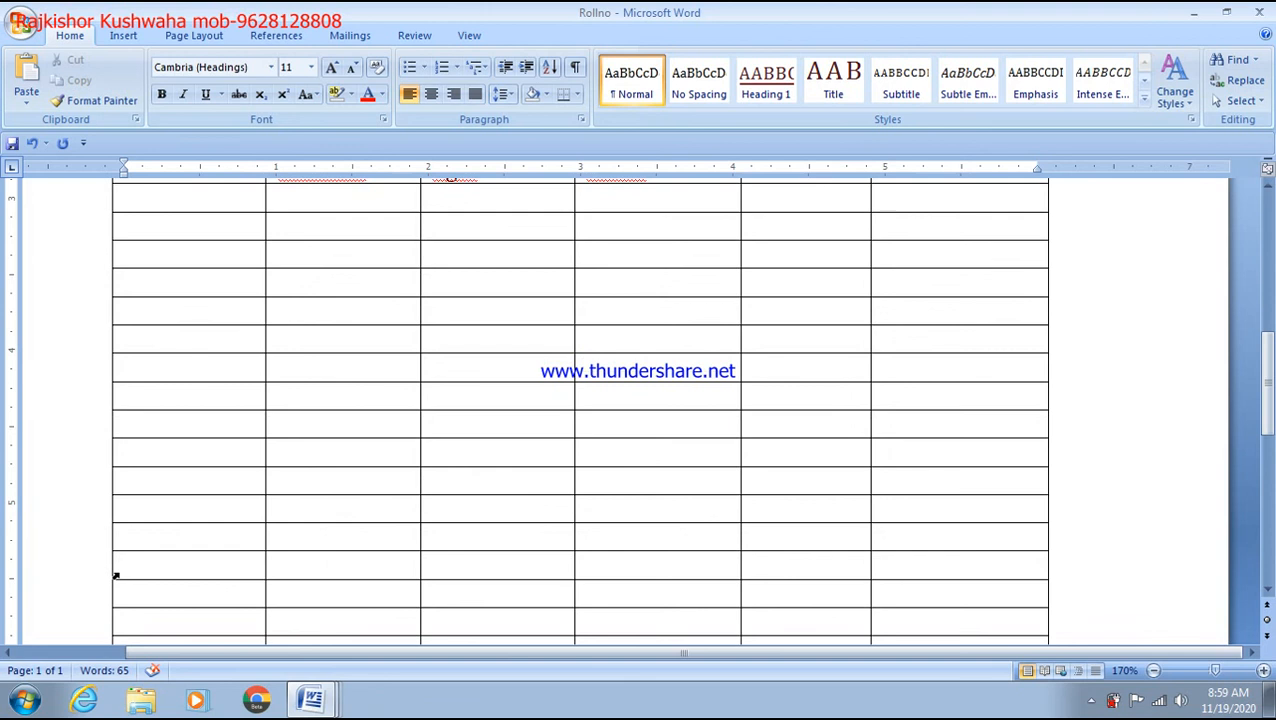
left_click_drag(134, 343, 911, 273)
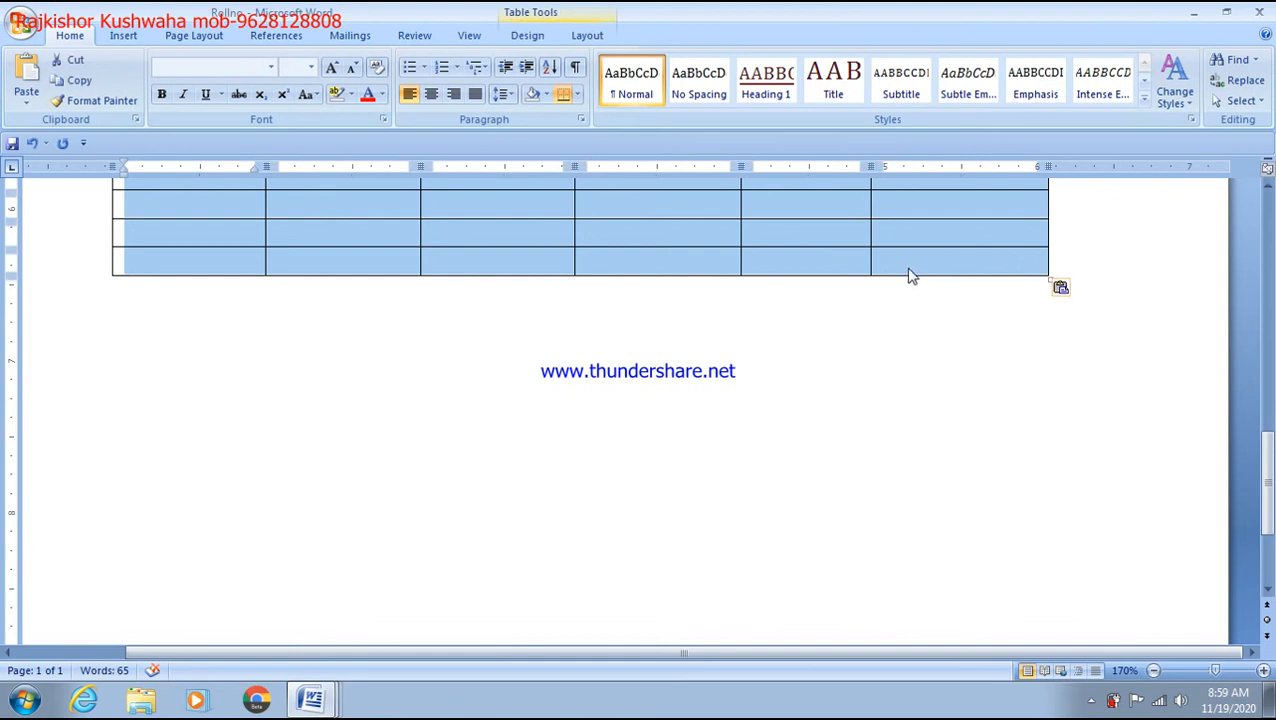
left_click(130, 295)
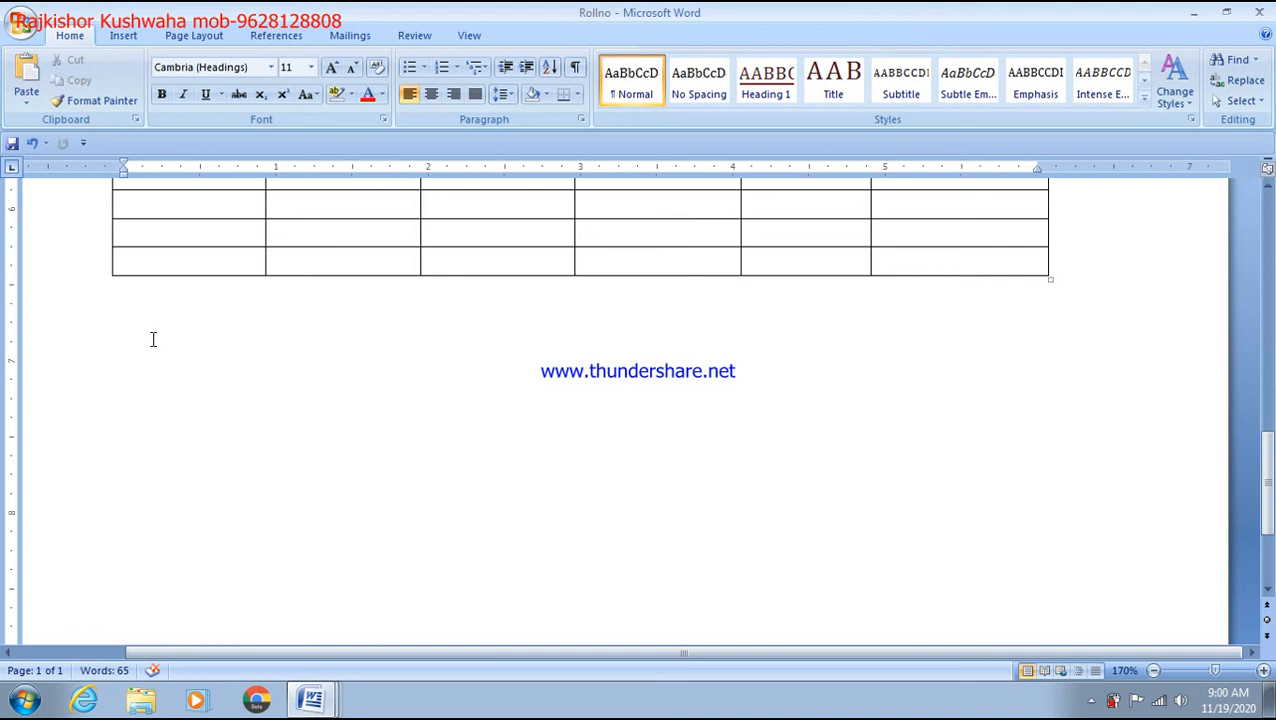
Step: Delete the surplus blank rows that spilled onto page 2
scroll(153, 339, "up", 15)
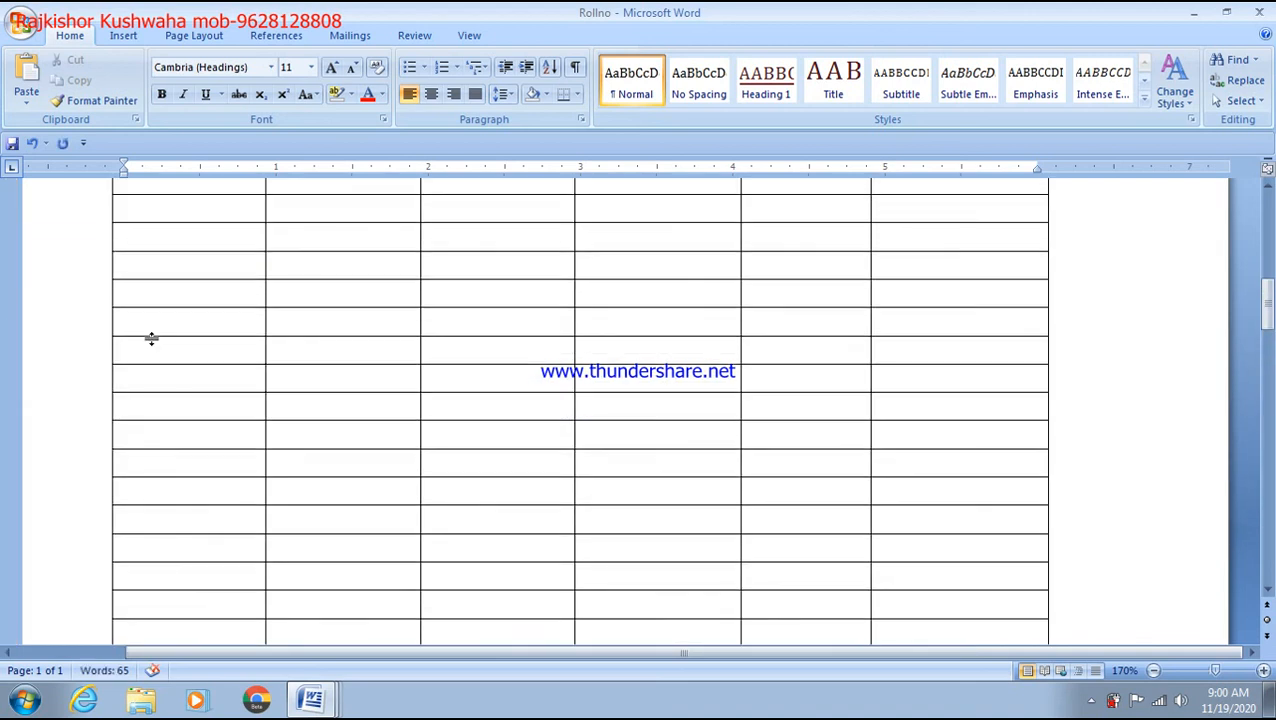
scroll(151, 341, "down", 5)
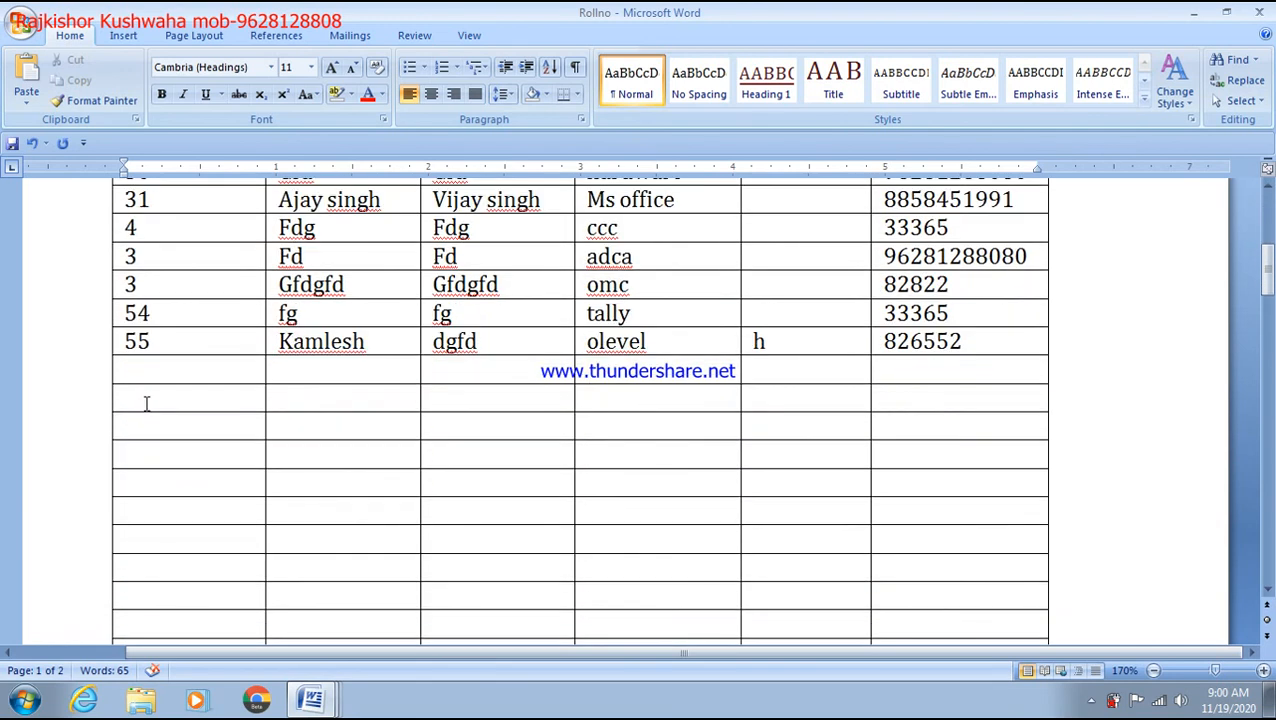
left_click(130, 371)
left_click_drag(131, 371, 135, 690)
left_click(150, 480)
key("BackSpace")
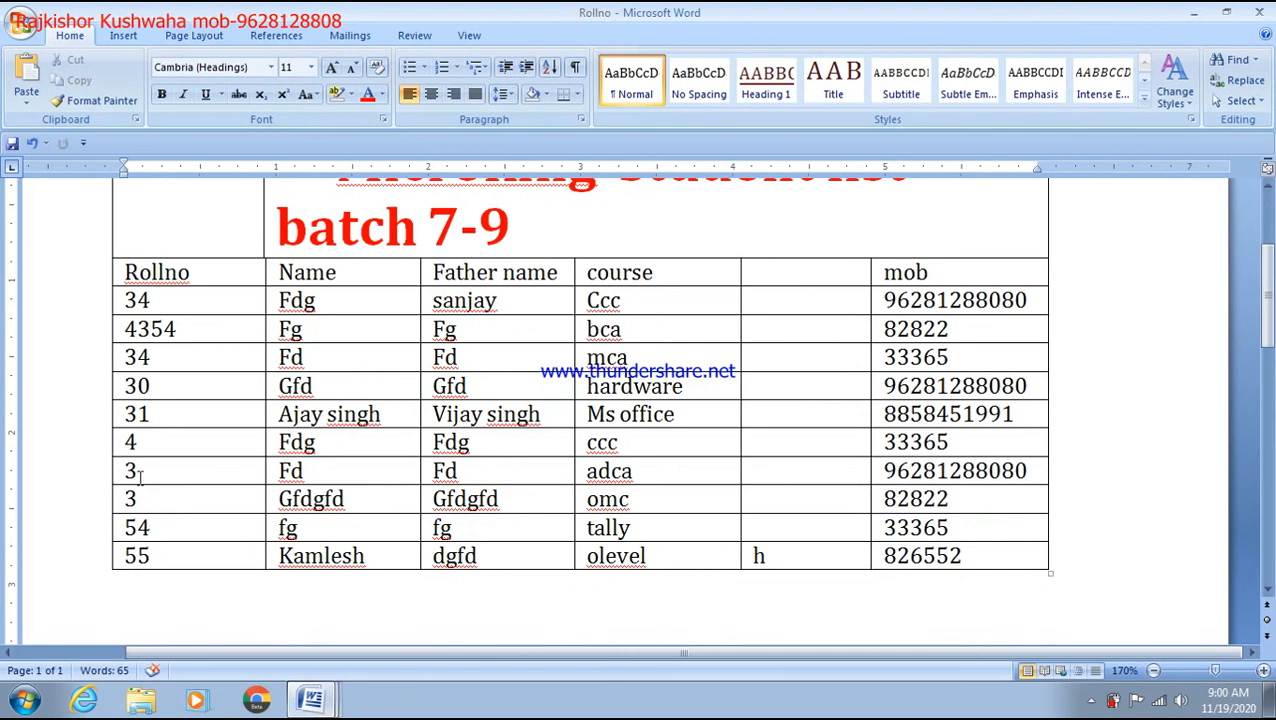
Step: Clear the Rollno cells 31, 4 and 3, then undo to restore them
left_click_drag(152, 414, 556, 422)
left_click_drag(604, 444, 638, 480)
left_click(674, 478)
left_click_drag(135, 413, 158, 479)
left_click(192, 467)
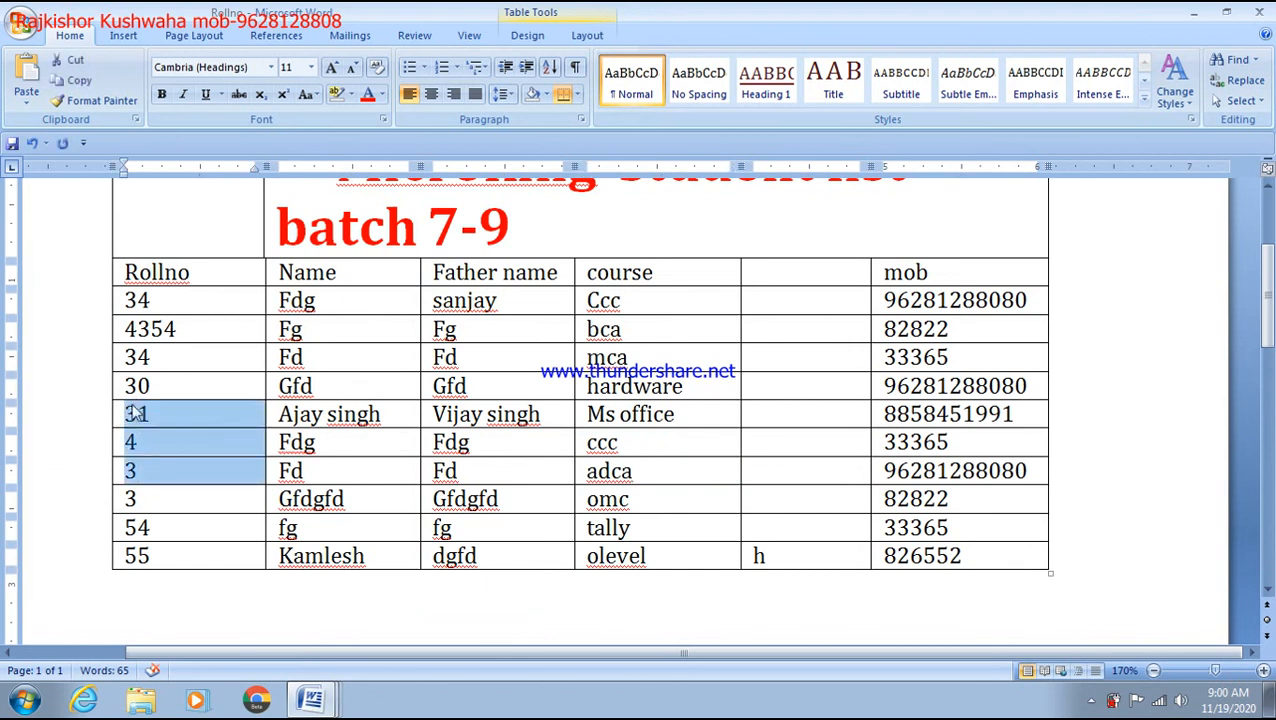
key("Delete")
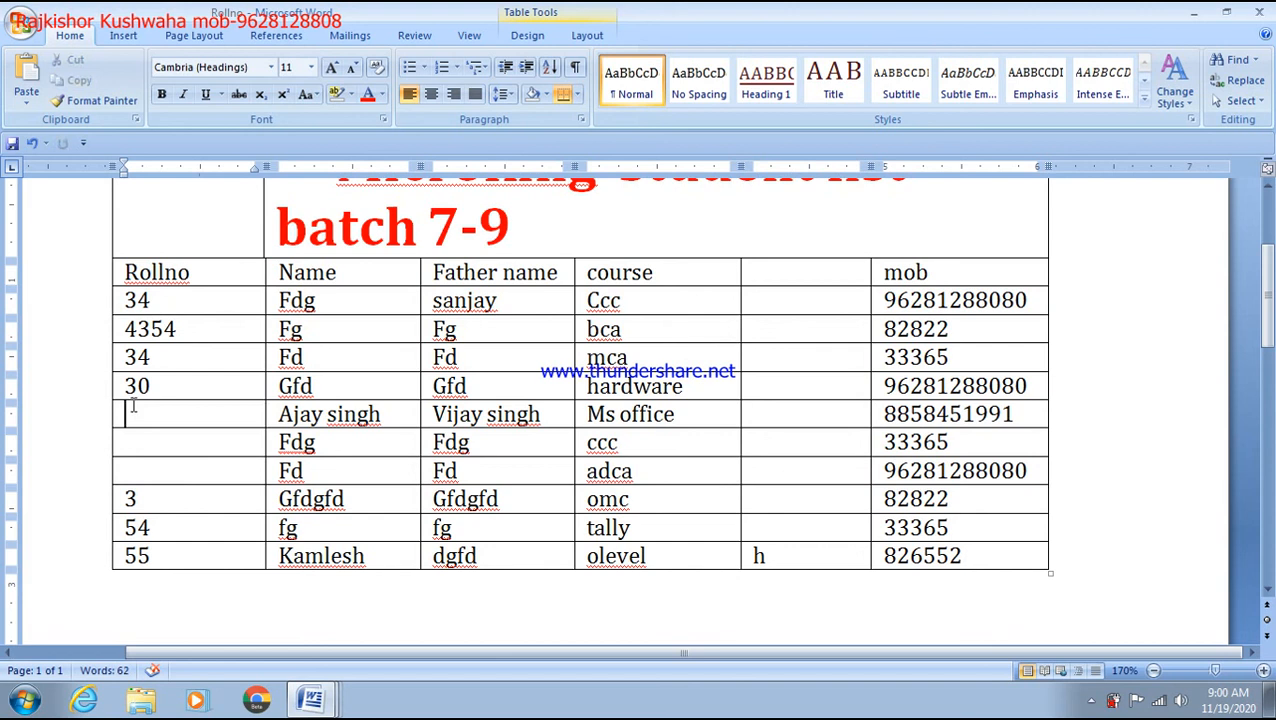
key("ctrl+z")
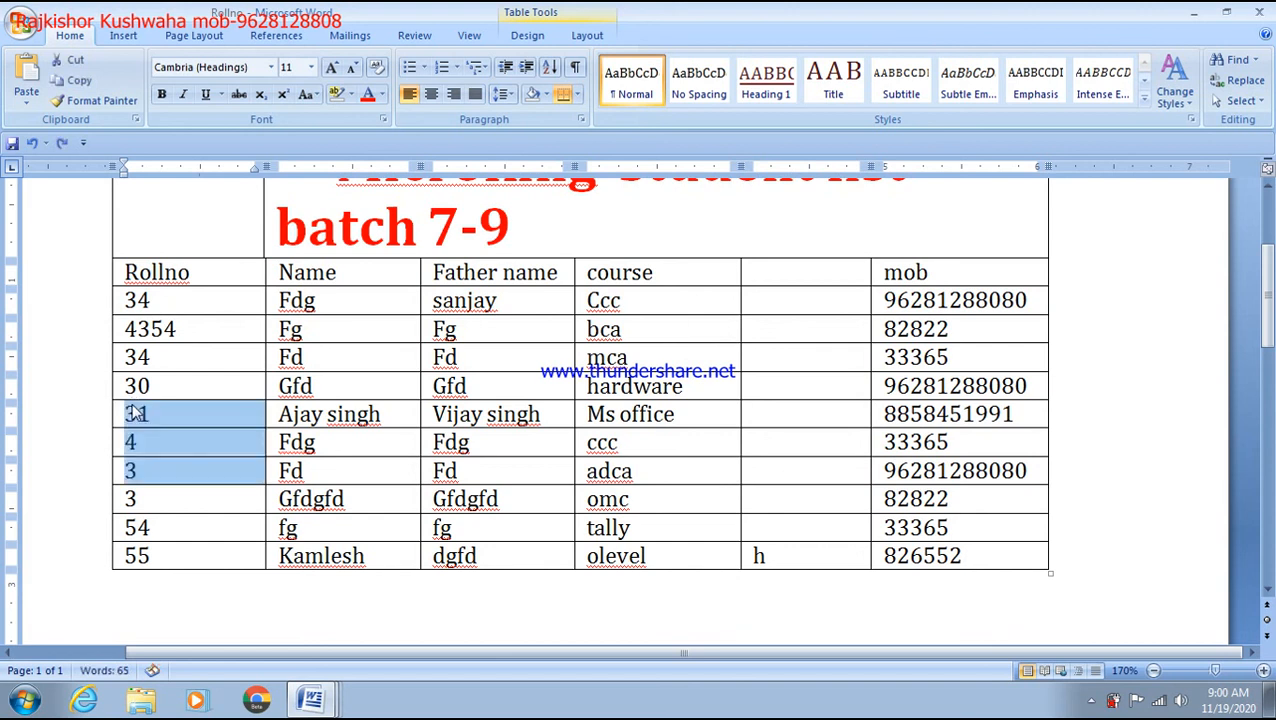
left_click(136, 472)
Step: Clear the last four rows of the table, then undo the change
left_click_drag(136, 474, 949, 543)
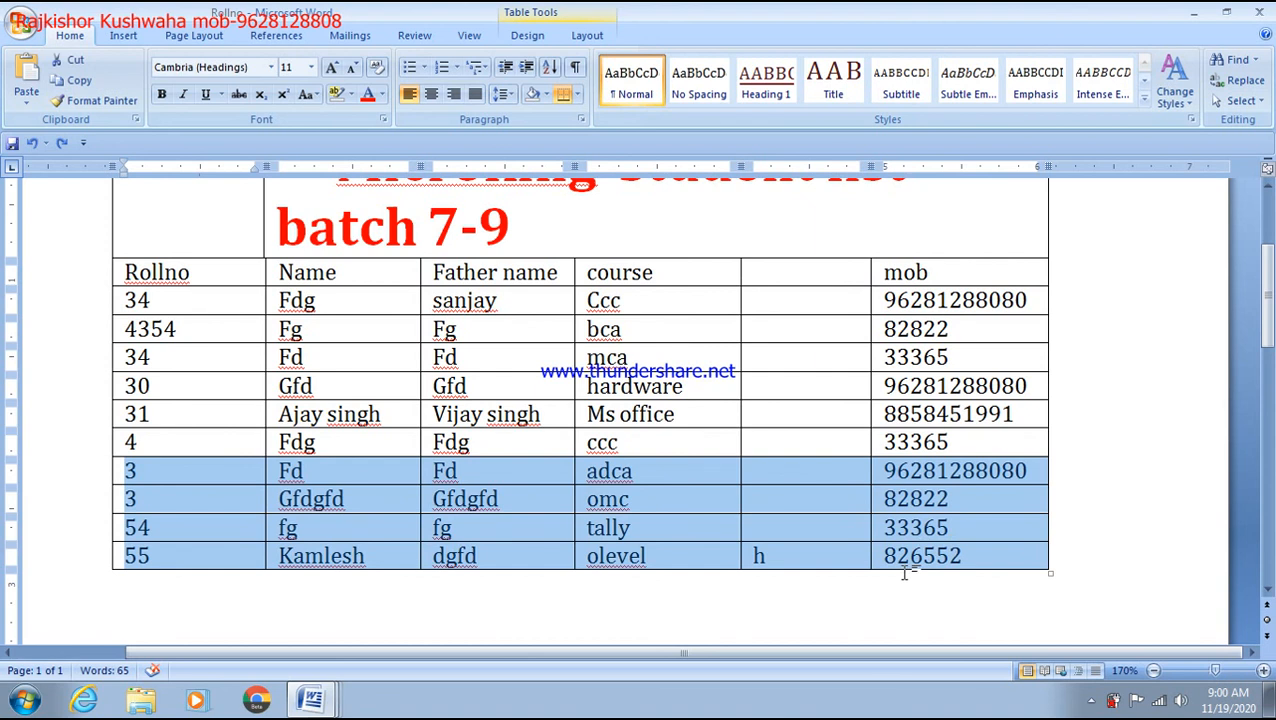
key("Delete")
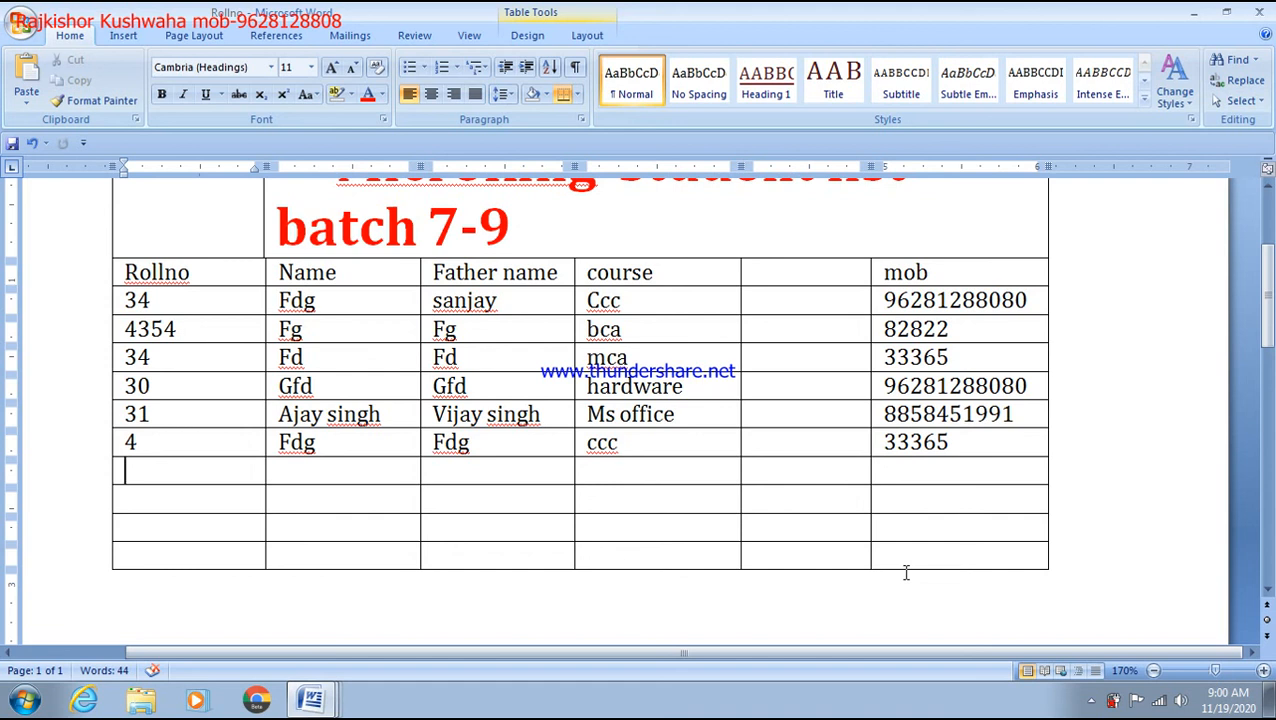
key("ctrl+z")
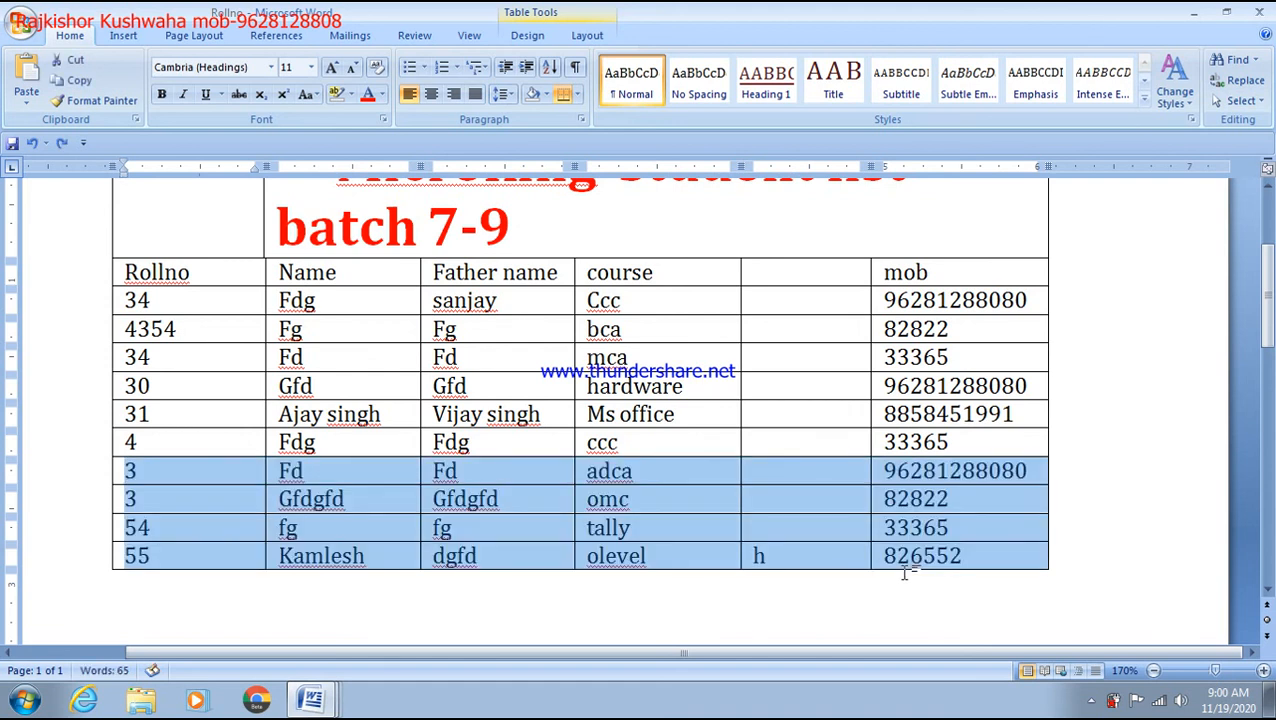
Step: Empty the whole mob column and save the Rollno document
scroll(985, 400, "up", 4)
scroll(997, 377, "down", 4)
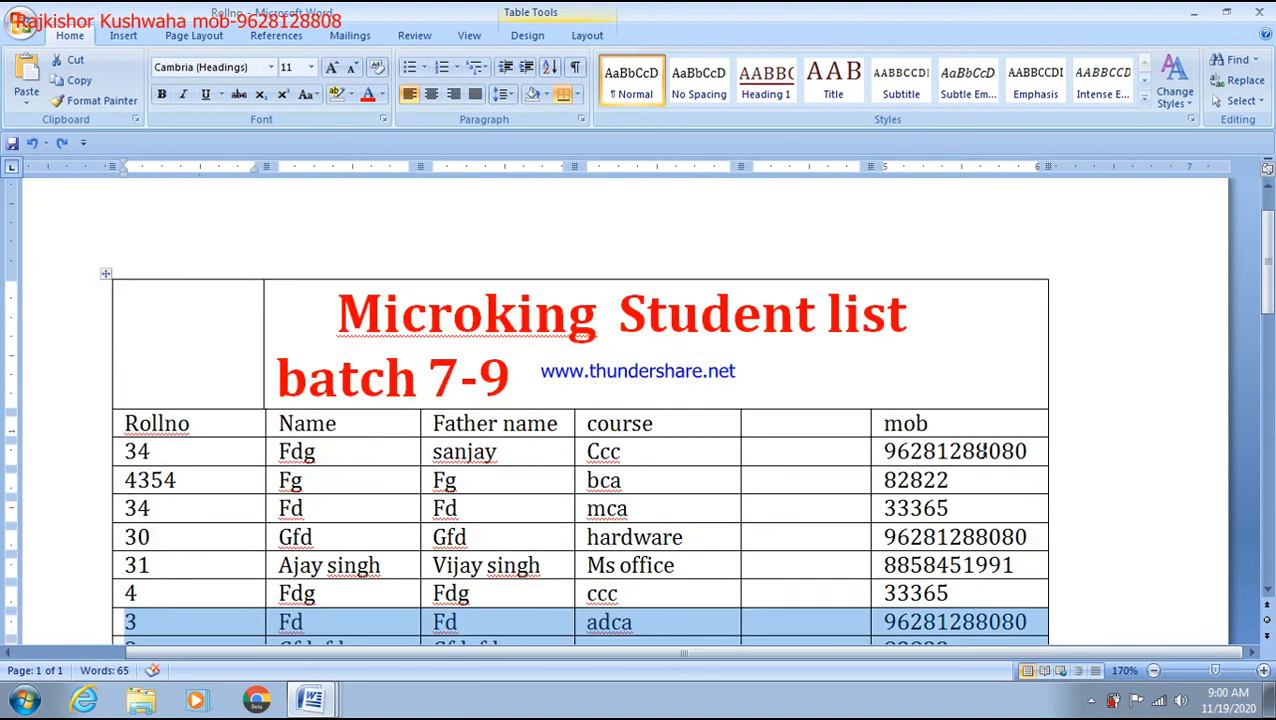
left_click_drag(907, 277, 948, 566)
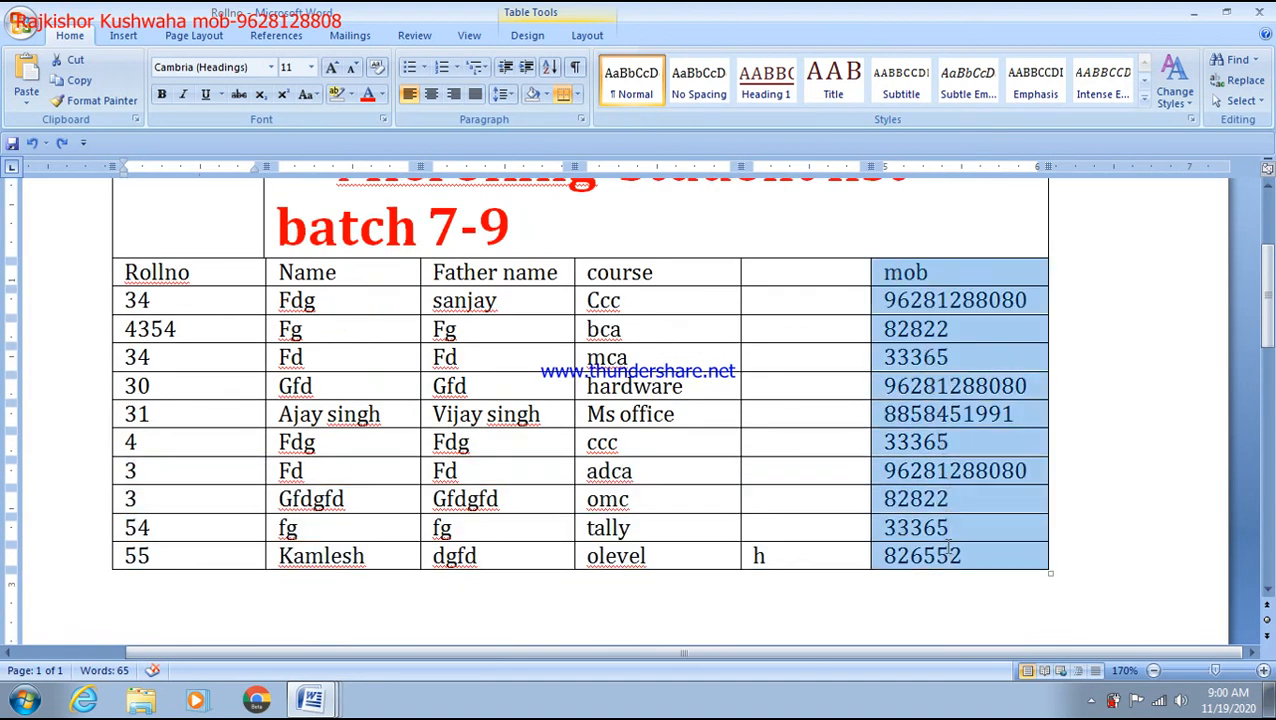
key("Delete")
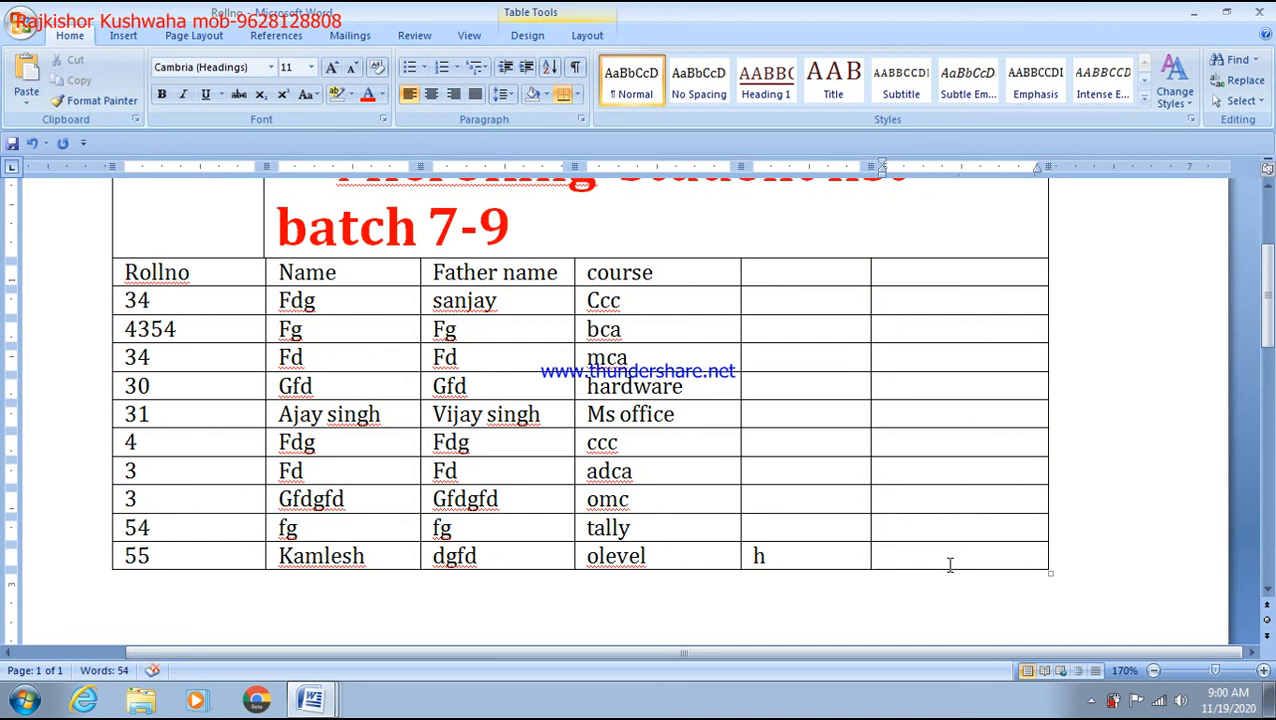
key("ctrl+s")
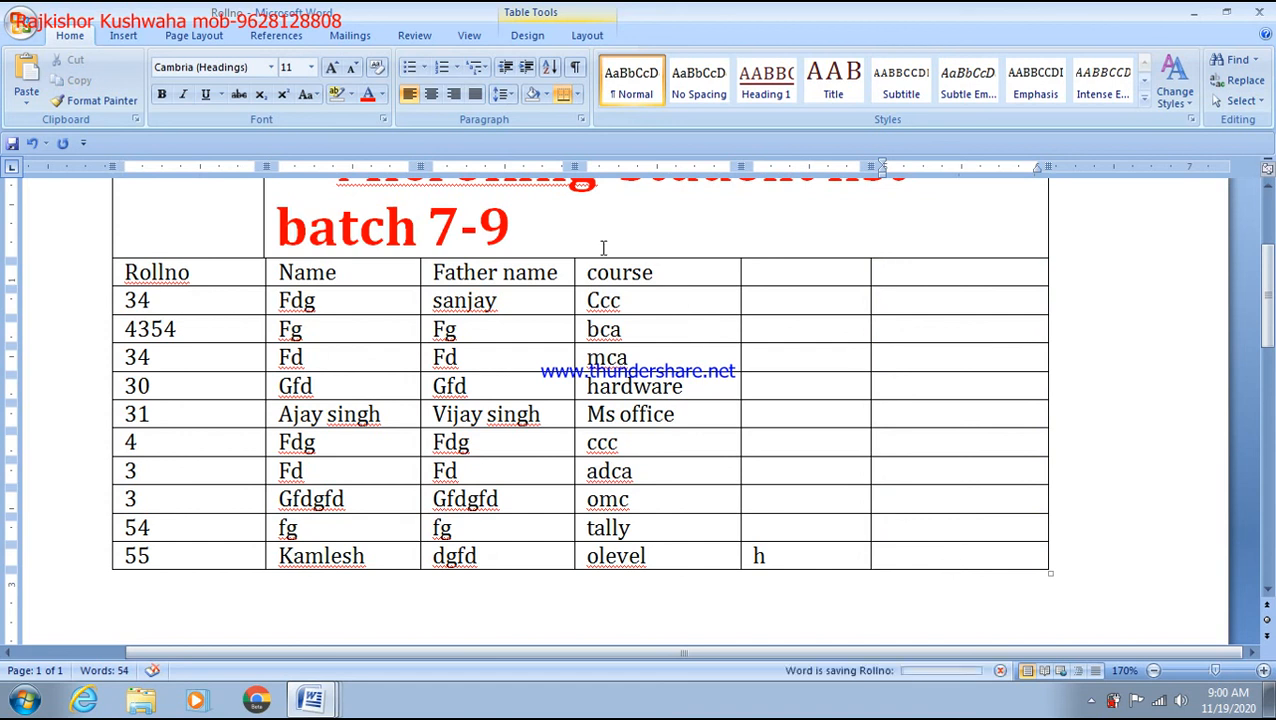
Step: Browse the Insert tab's Table options and select the Rollno column
left_click(124, 36)
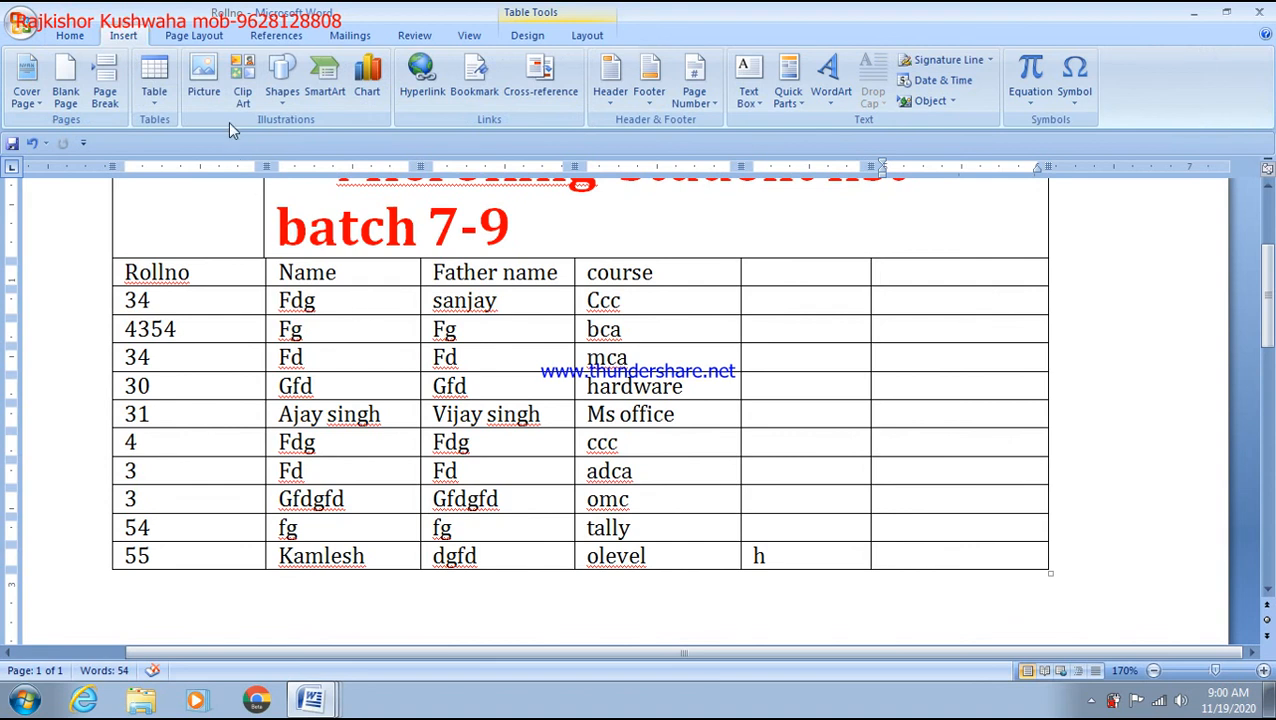
left_click(155, 100)
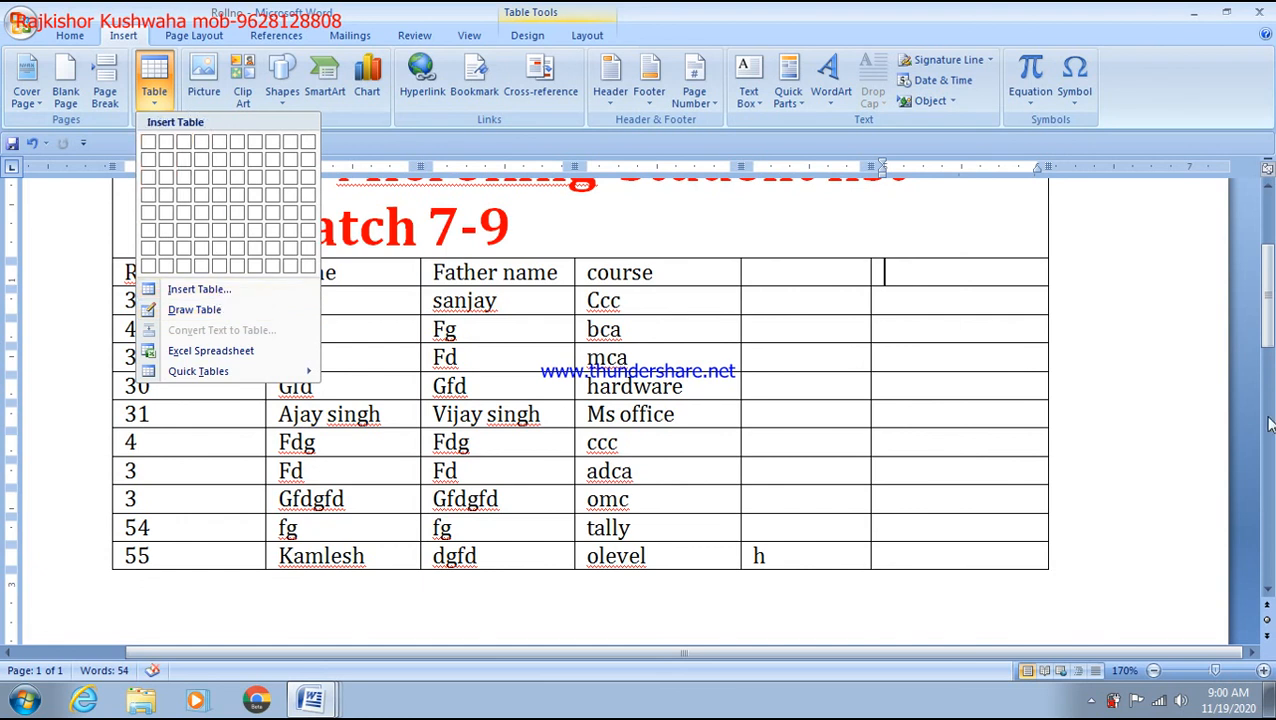
scroll(980, 323, "up", 3)
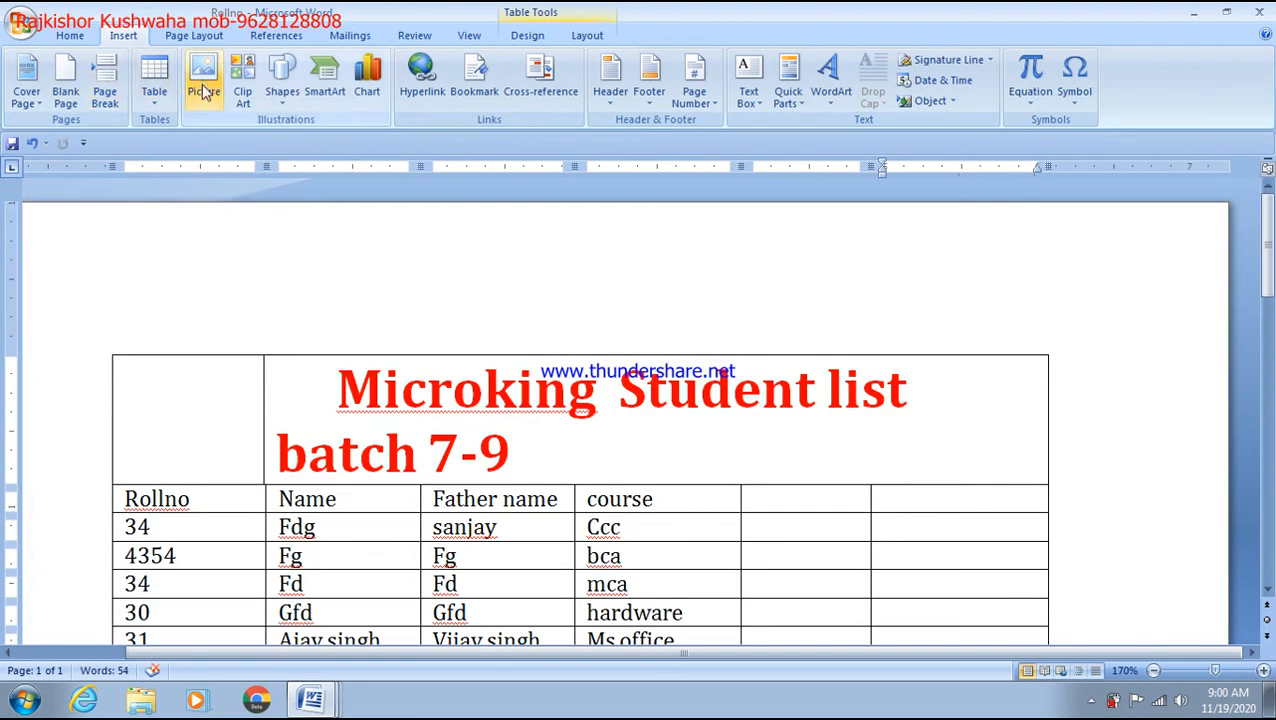
left_click(313, 292)
left_click(158, 292)
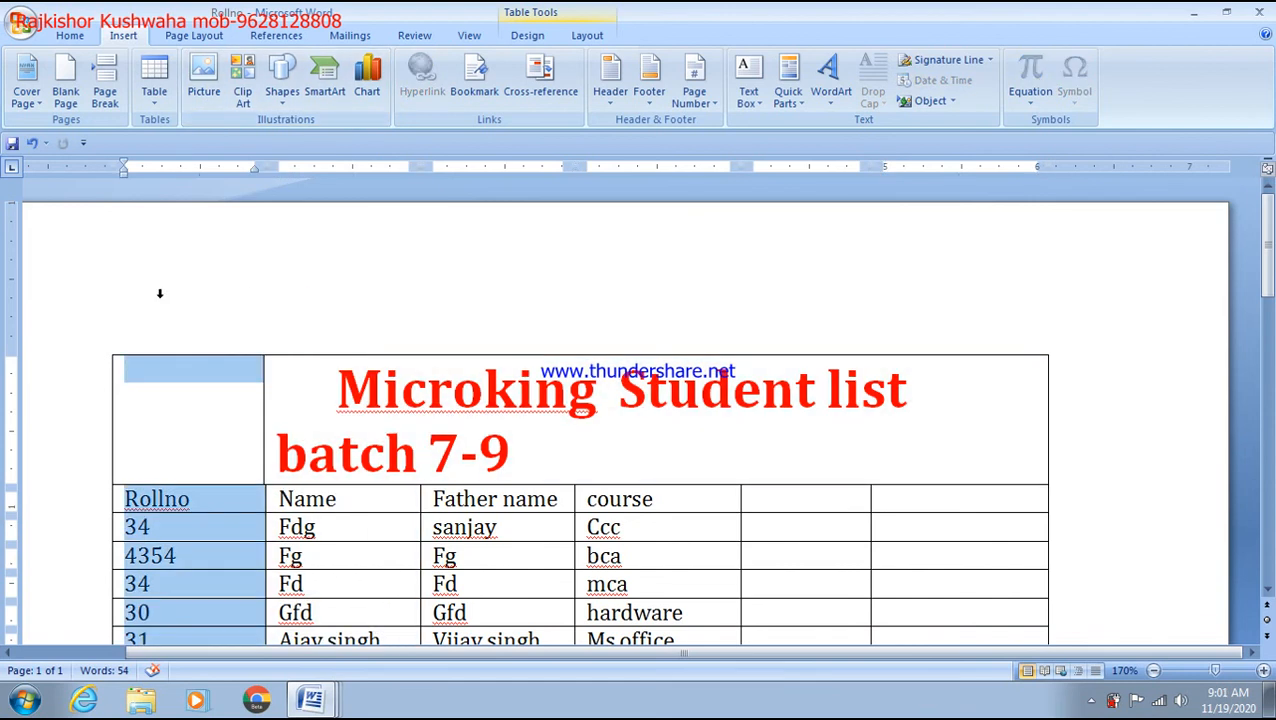
Step: Add an empty line in the page header, then return to the table
double_click(159, 293)
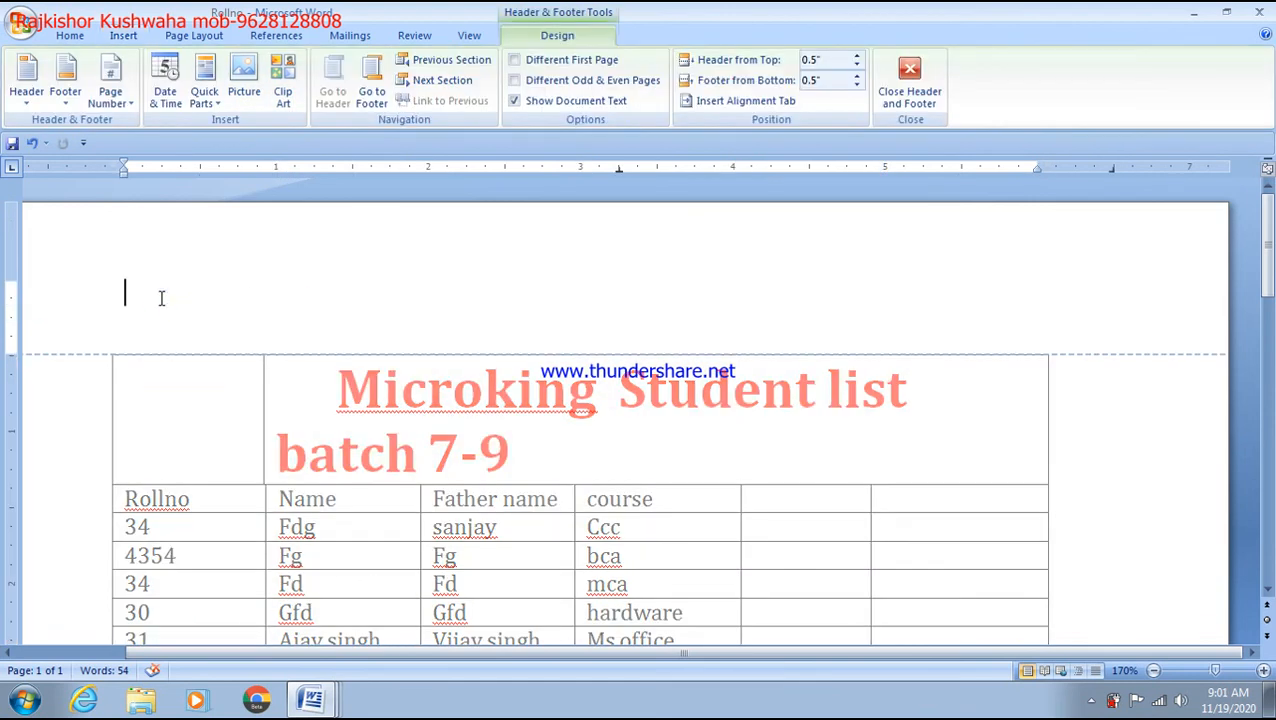
key("Return")
left_click(114, 399)
double_click(259, 396)
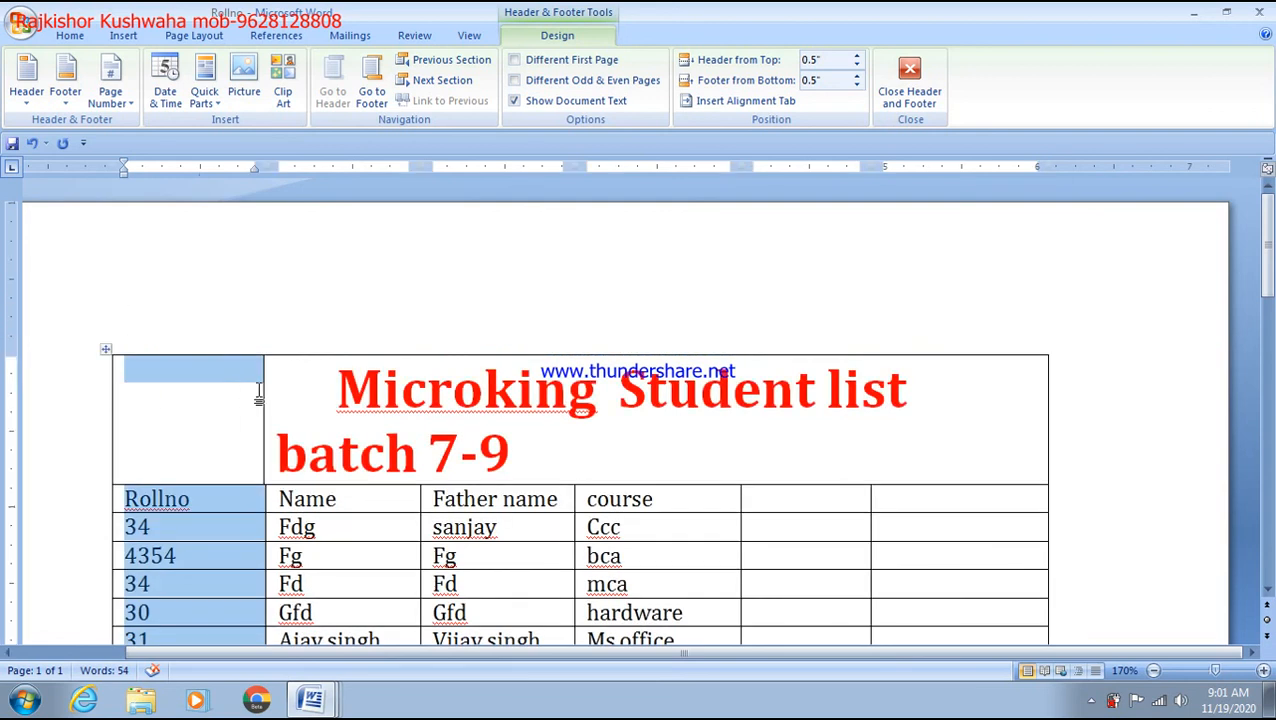
left_click(1010, 428)
Step: Insert a tall blank row below the Microking Student list title row
left_click(1066, 420)
key("Return")
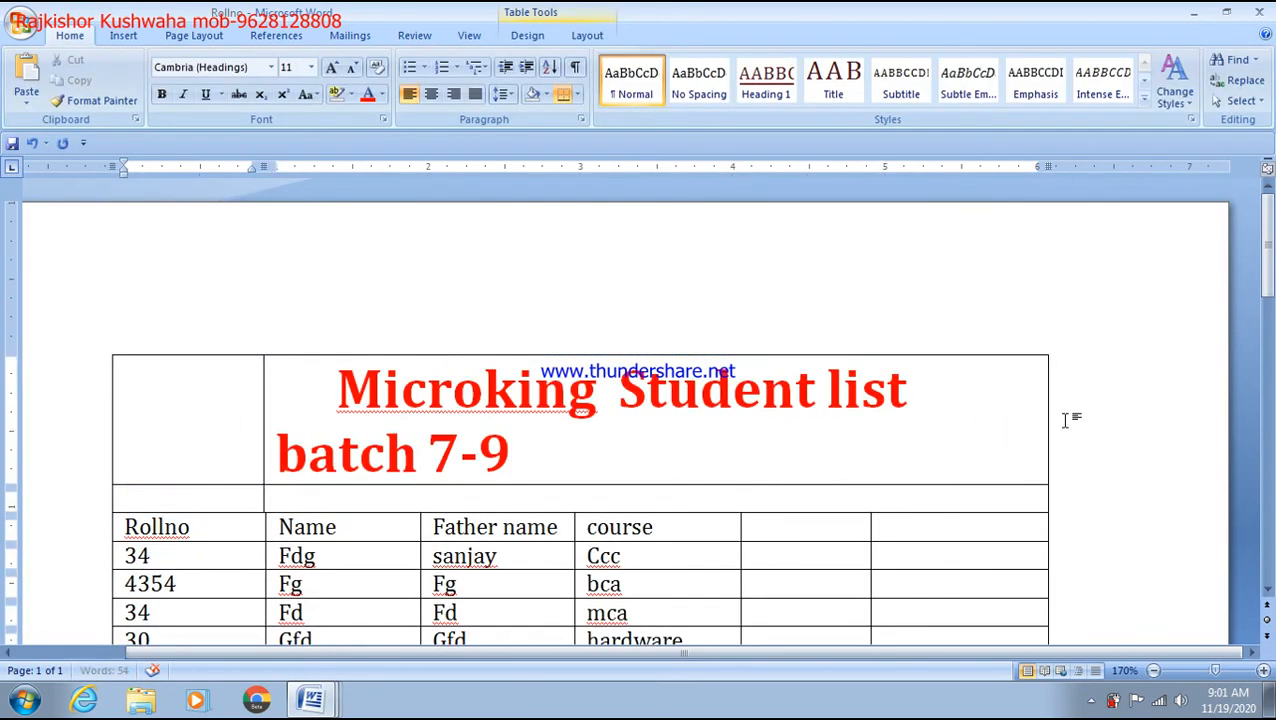
key("Return")
key("Return")
key("Return")
Step: Create a new blank document and insert the Koala picture from Sample Pictures
key("ctrl+n")
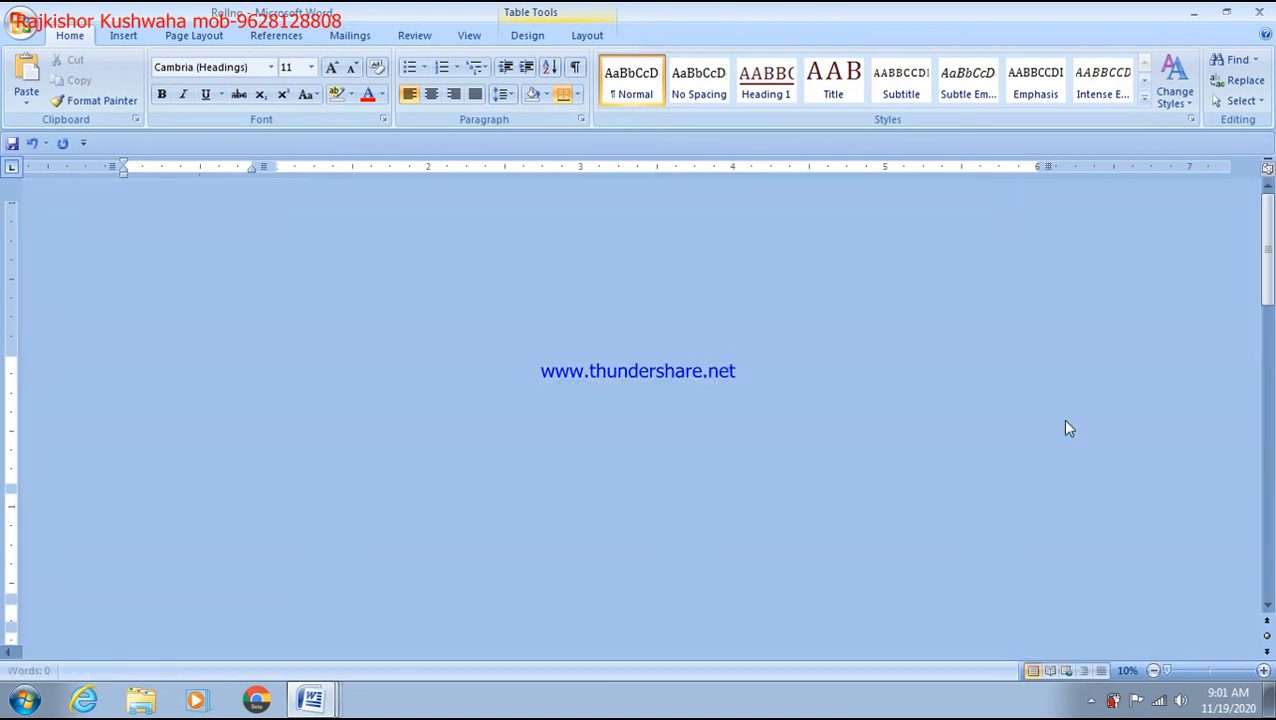
left_click(123, 36)
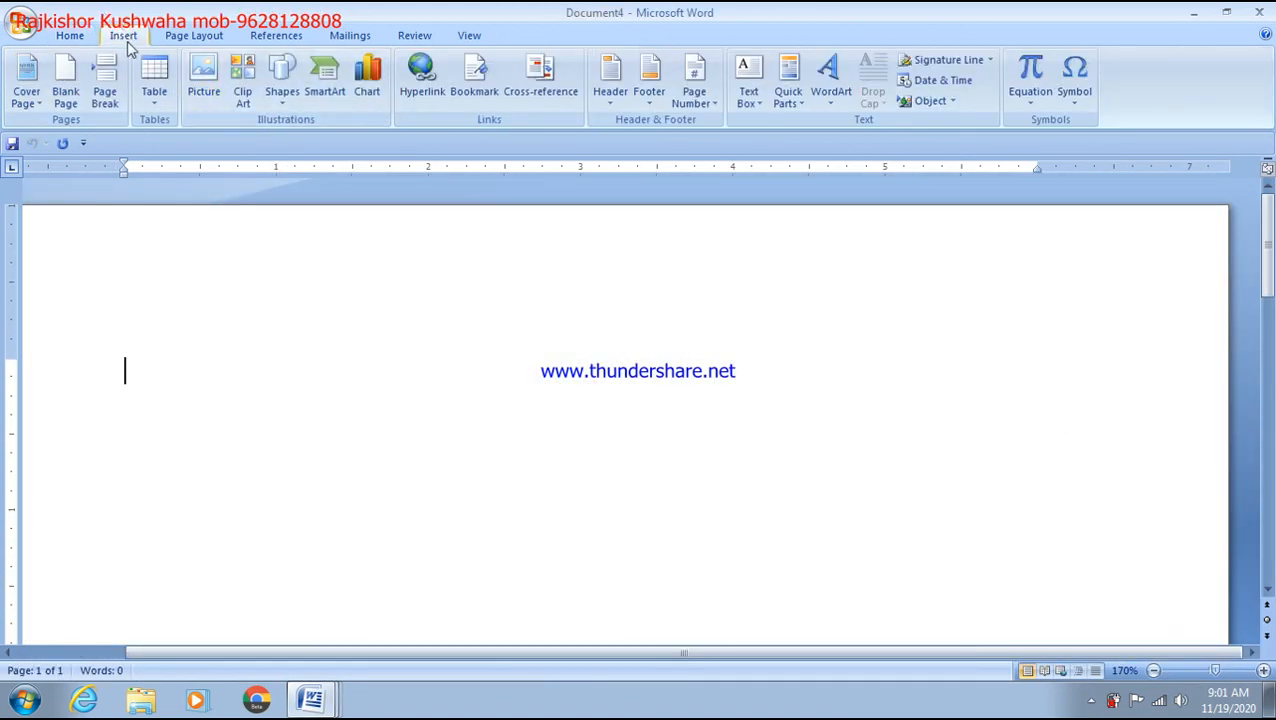
left_click(205, 85)
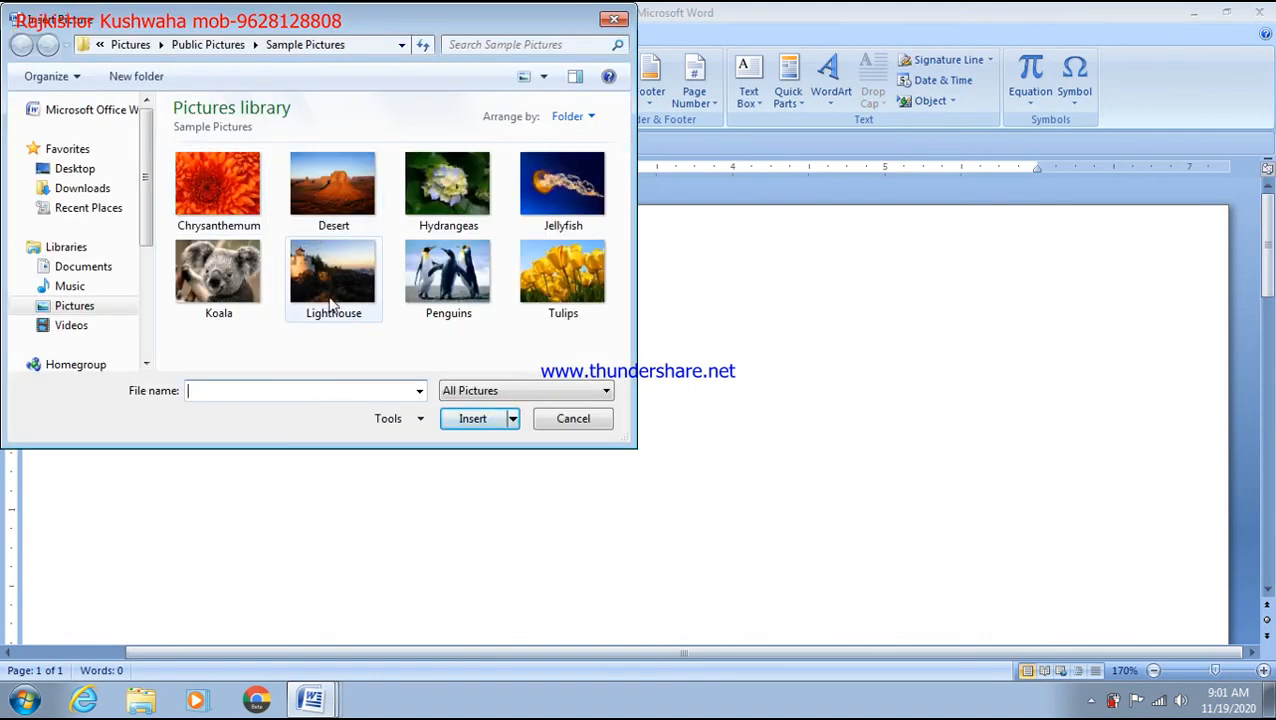
left_click(243, 279)
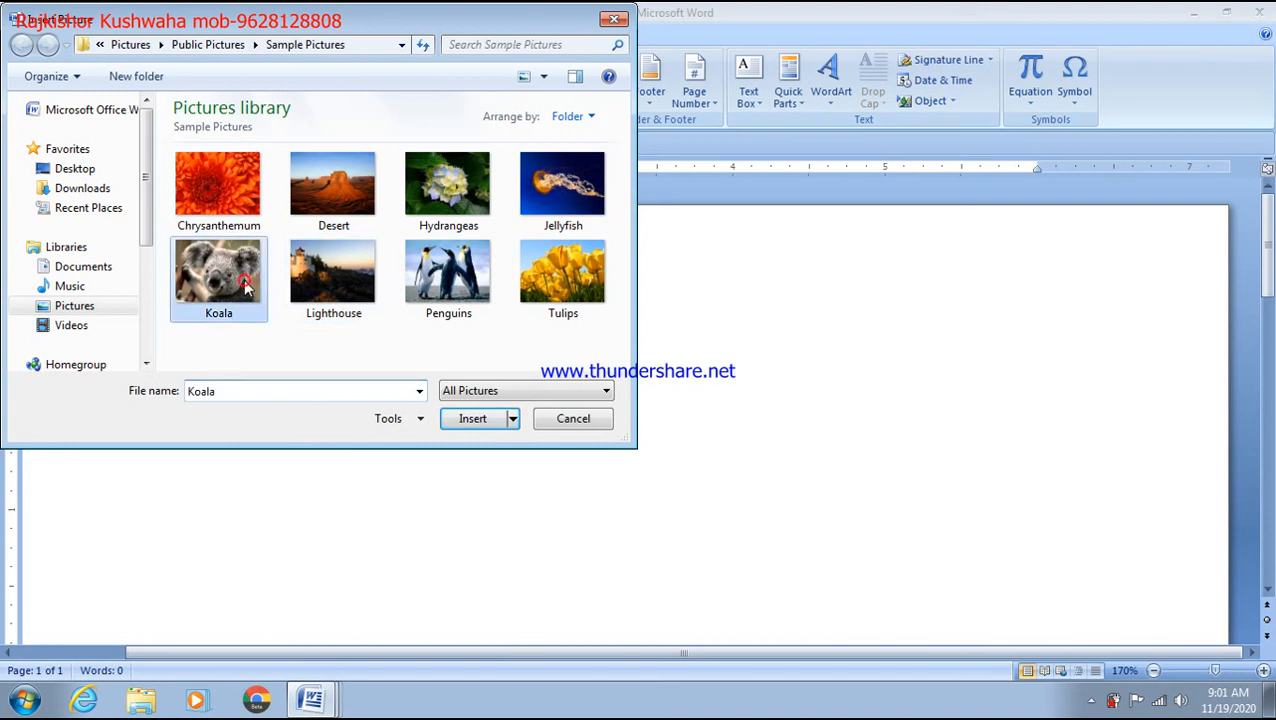
left_click(476, 420)
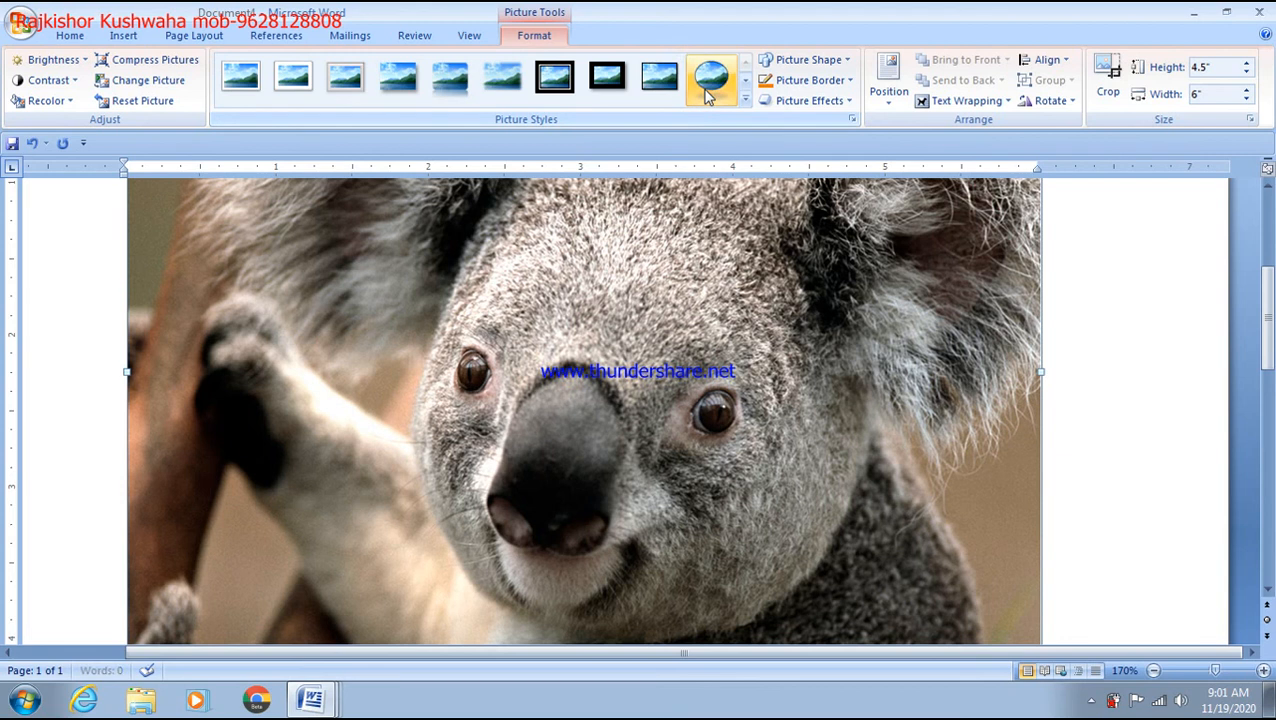
Step: Apply the oval Picture Style with a dark border to the koala picture
left_click(707, 92)
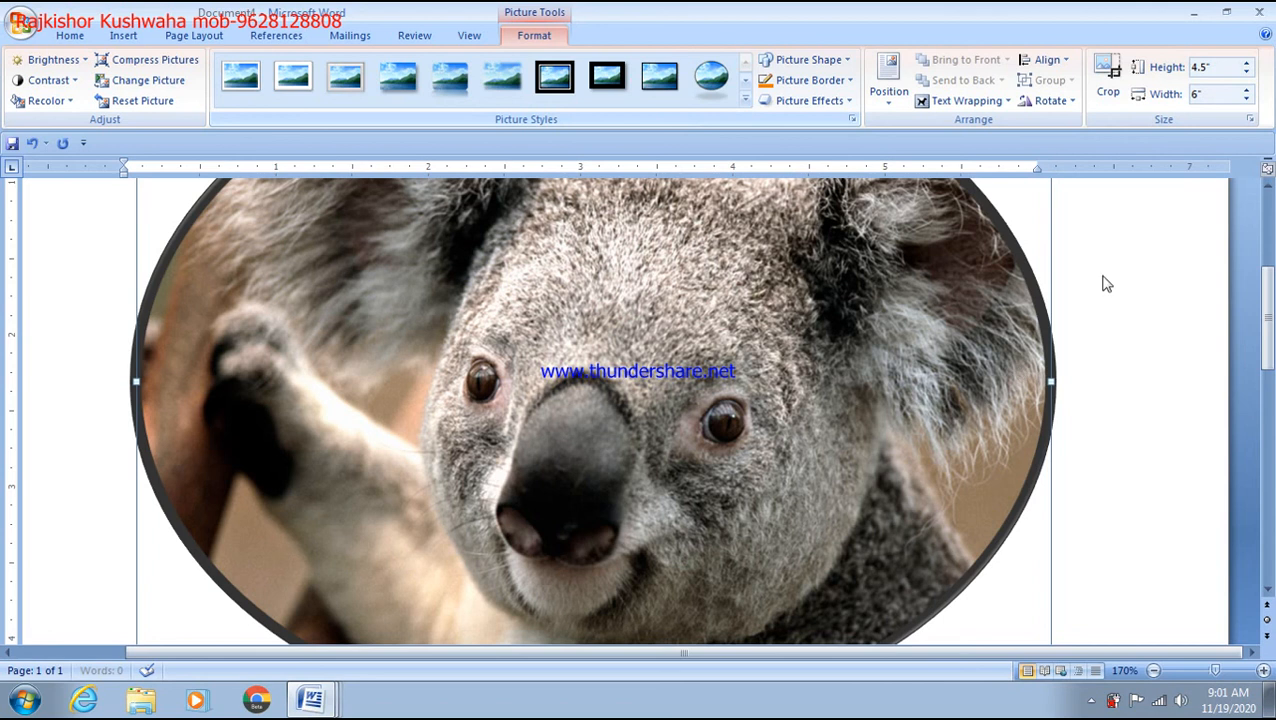
scroll(604, 190, "down", 16)
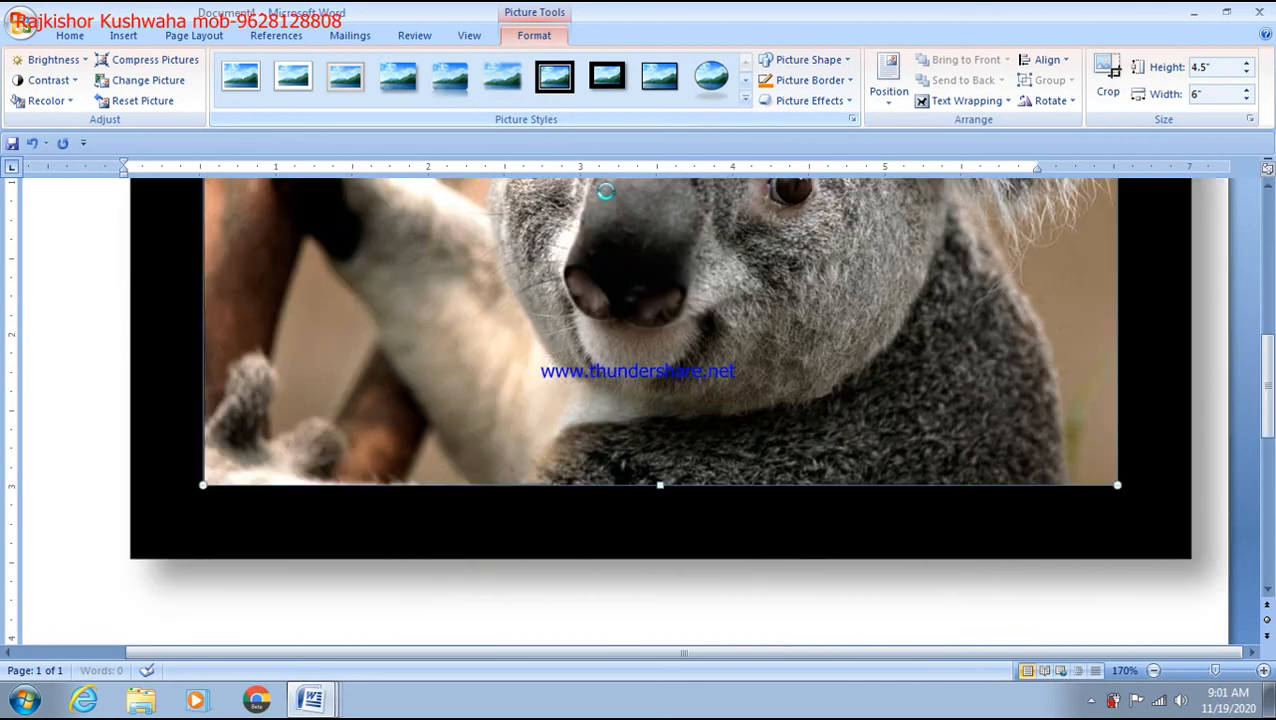